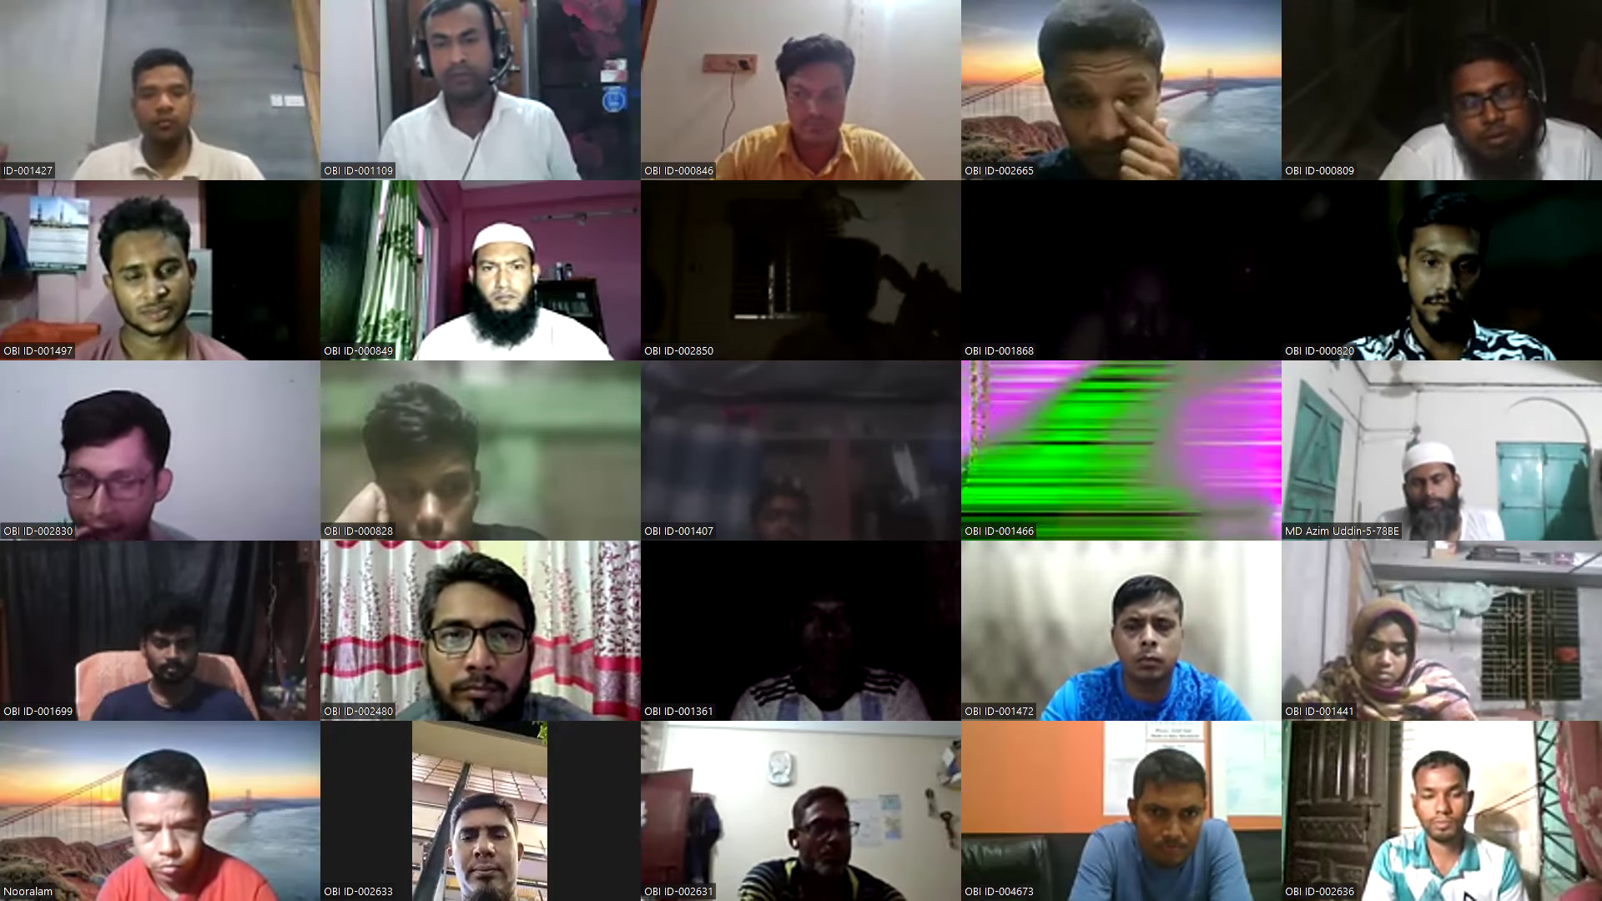
- Switch to Facebook in the browser, change the active profile to Computer Genius Hub and open that page
{"action": "key", "text": "alt+Tab"}
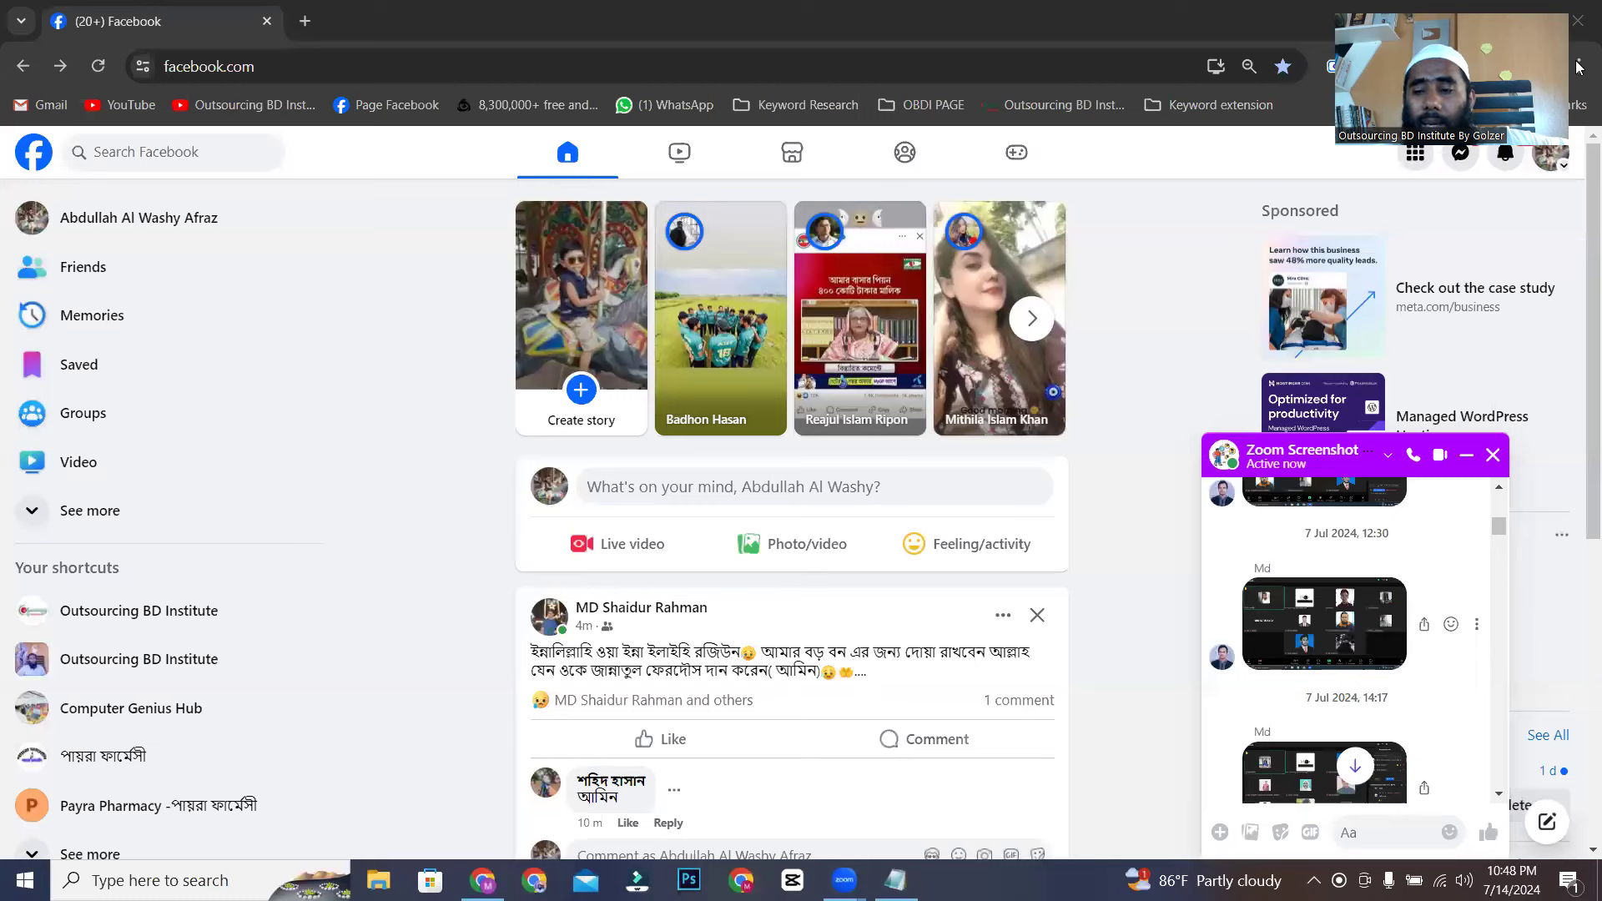
{"action": "left_click", "coordinate": [1551, 156]}
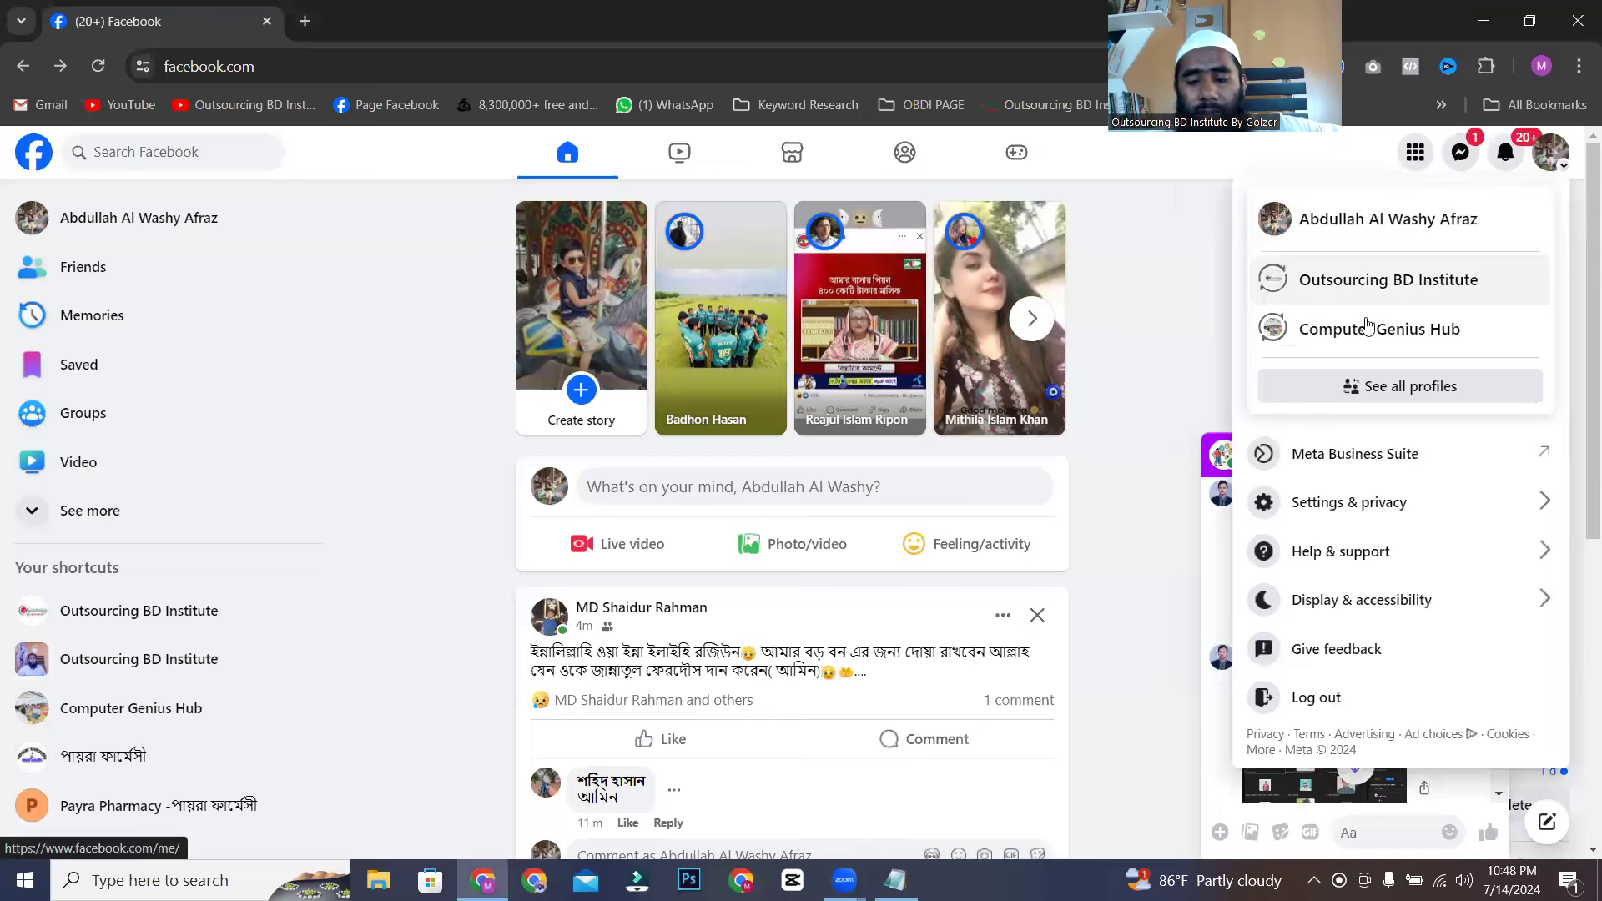
{"action": "left_click", "coordinate": [1394, 327]}
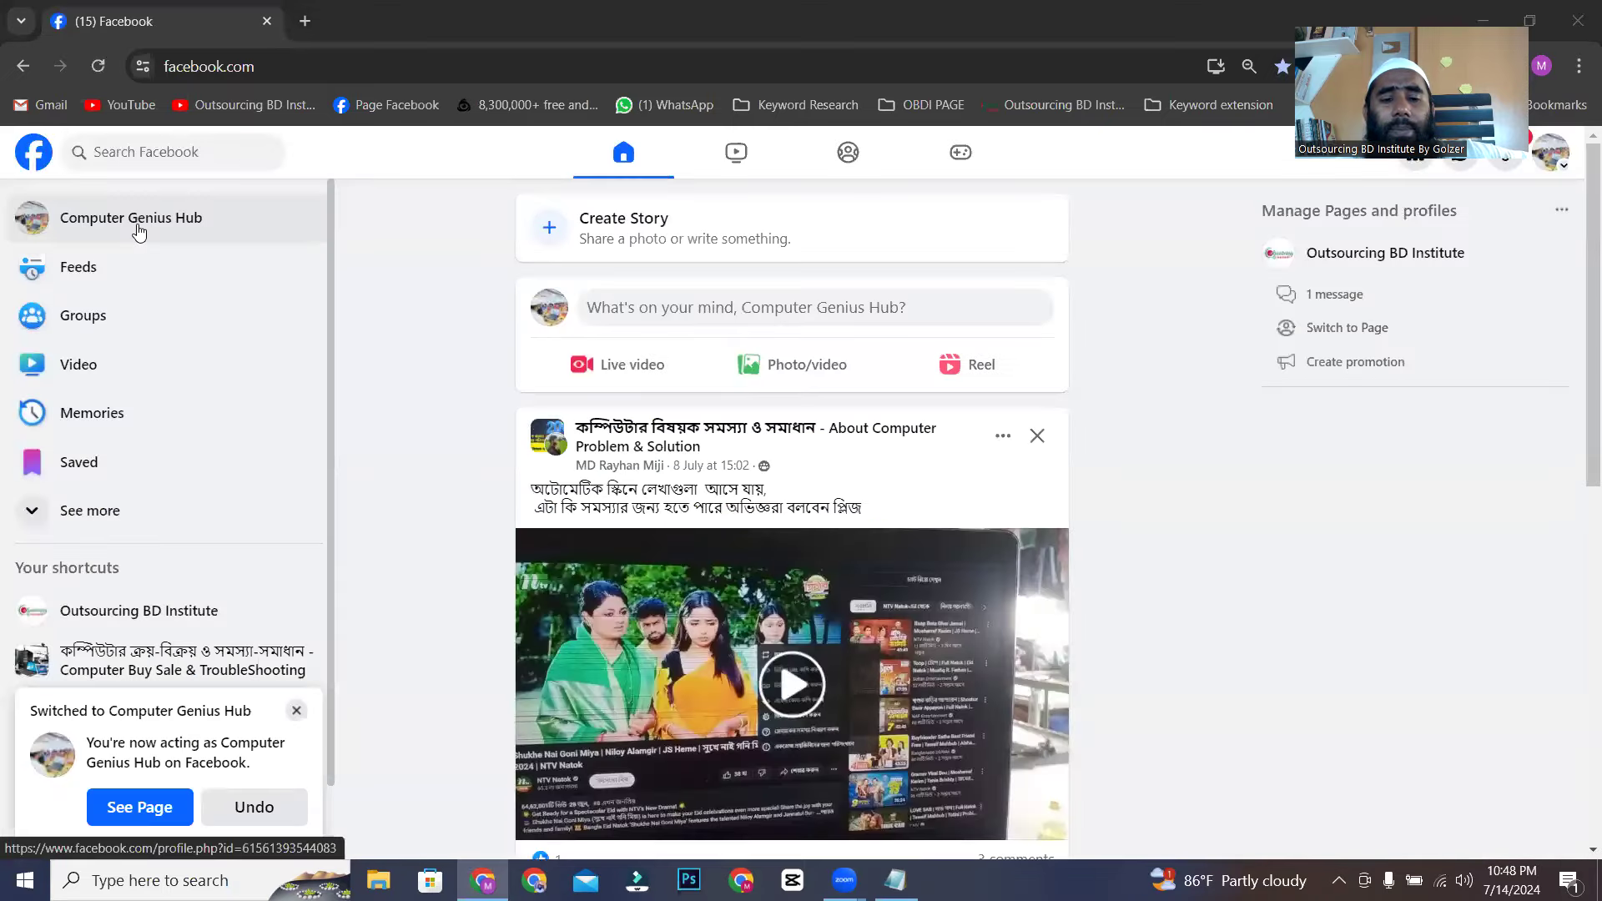
{"action": "left_click", "coordinate": [138, 227]}
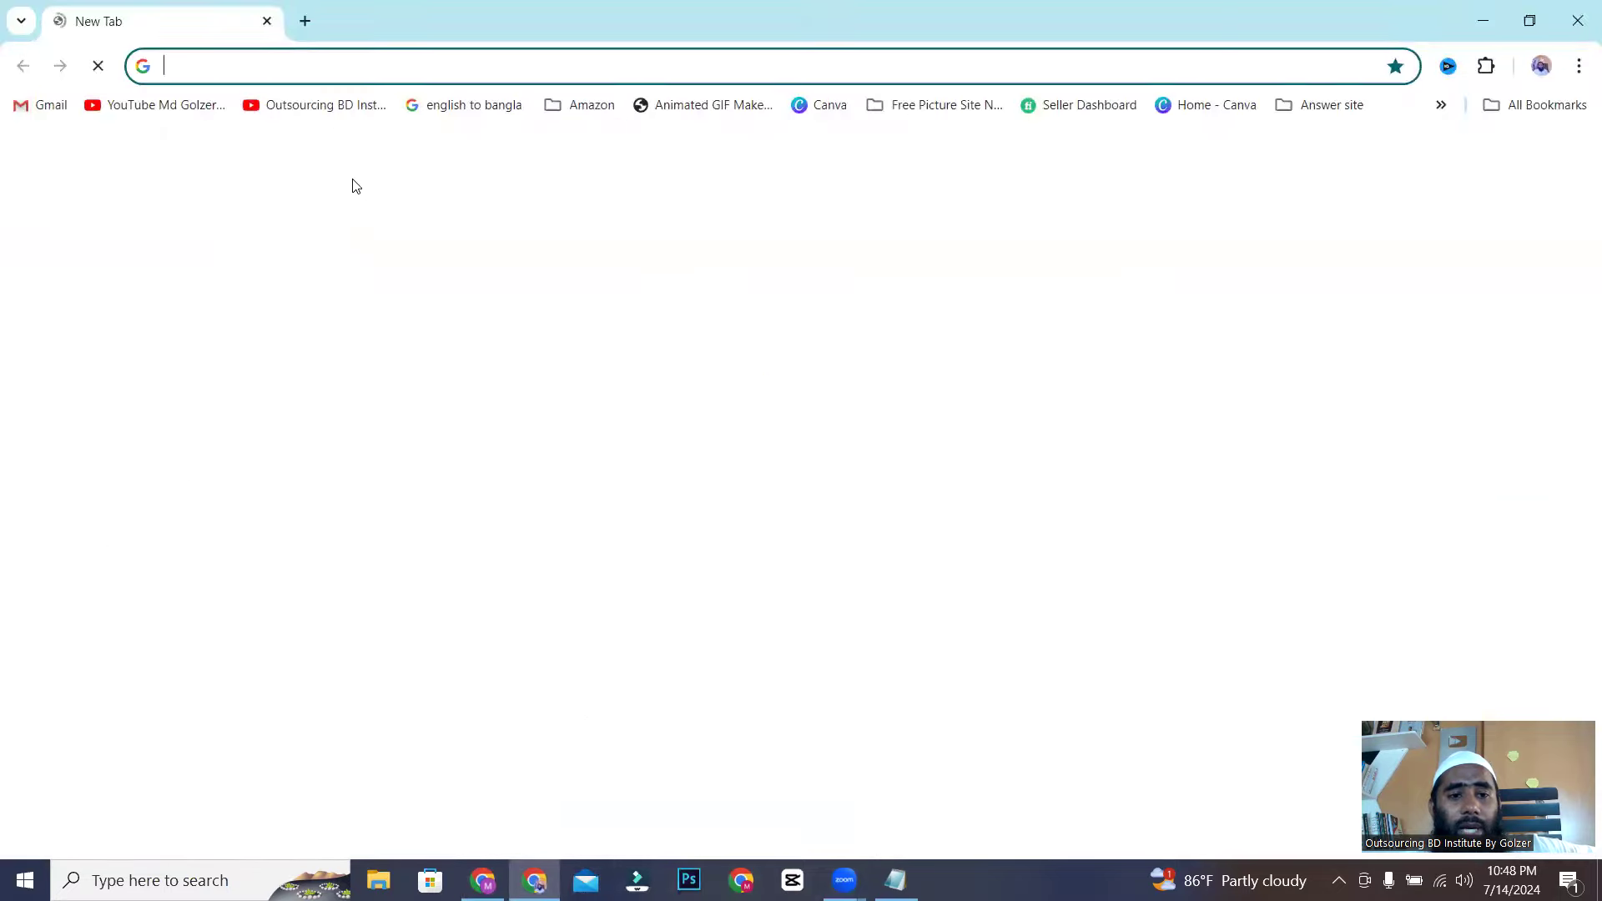
- Open the Outsourcing BD Institute YouTube channel in the other browser window and look through its digital marketing course videos
{"action": "left_click", "coordinate": [534, 880]}
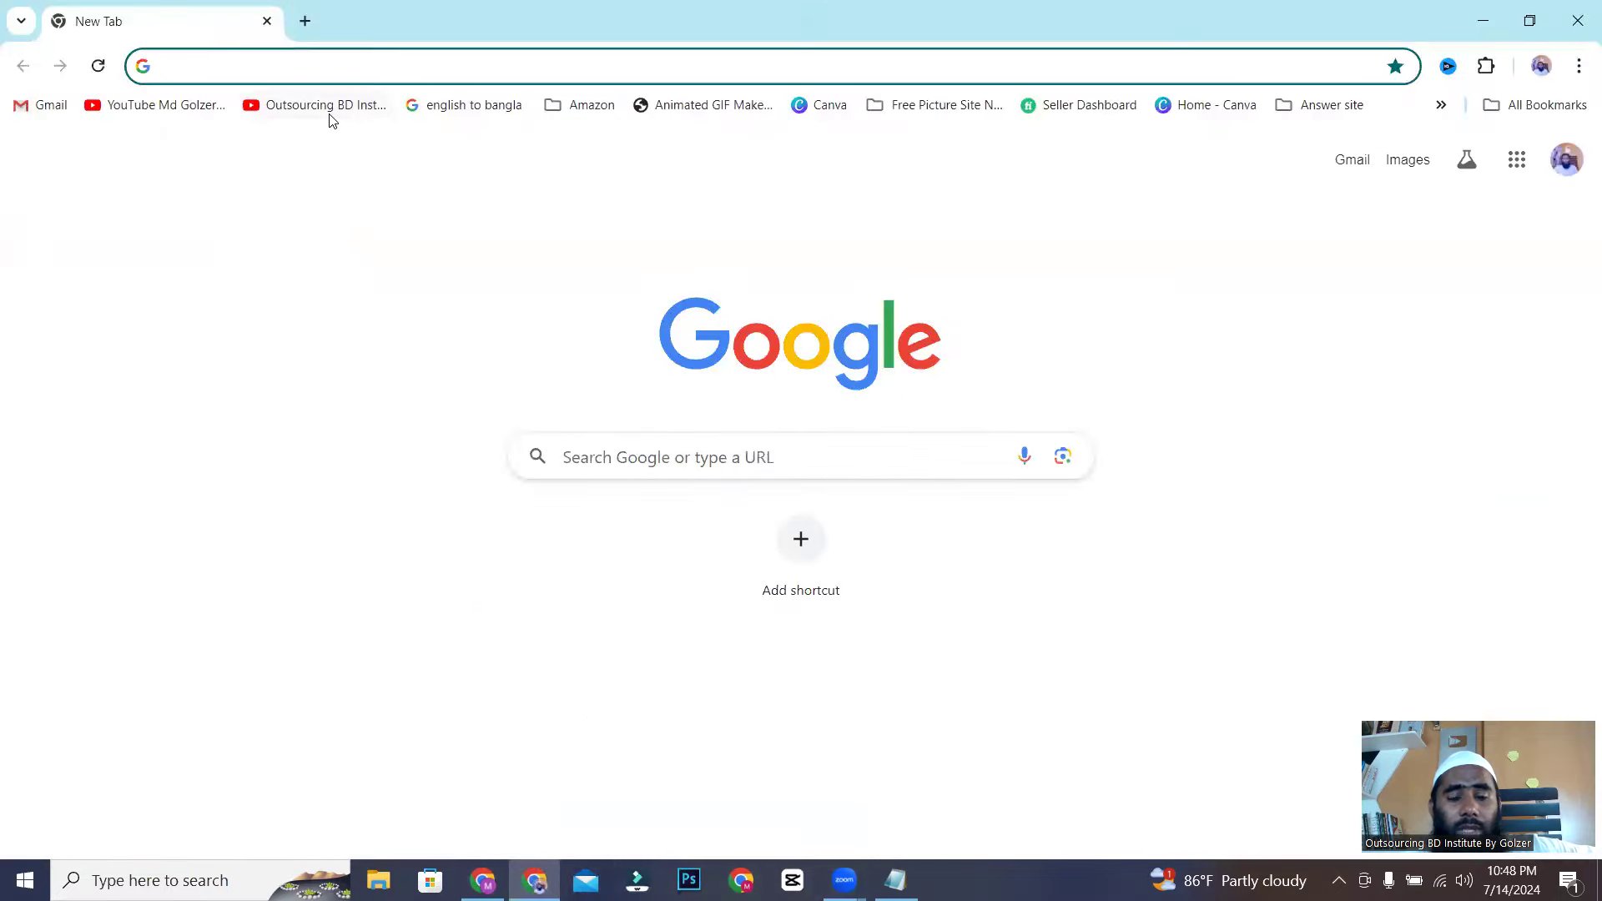
{"action": "left_click", "coordinate": [327, 108]}
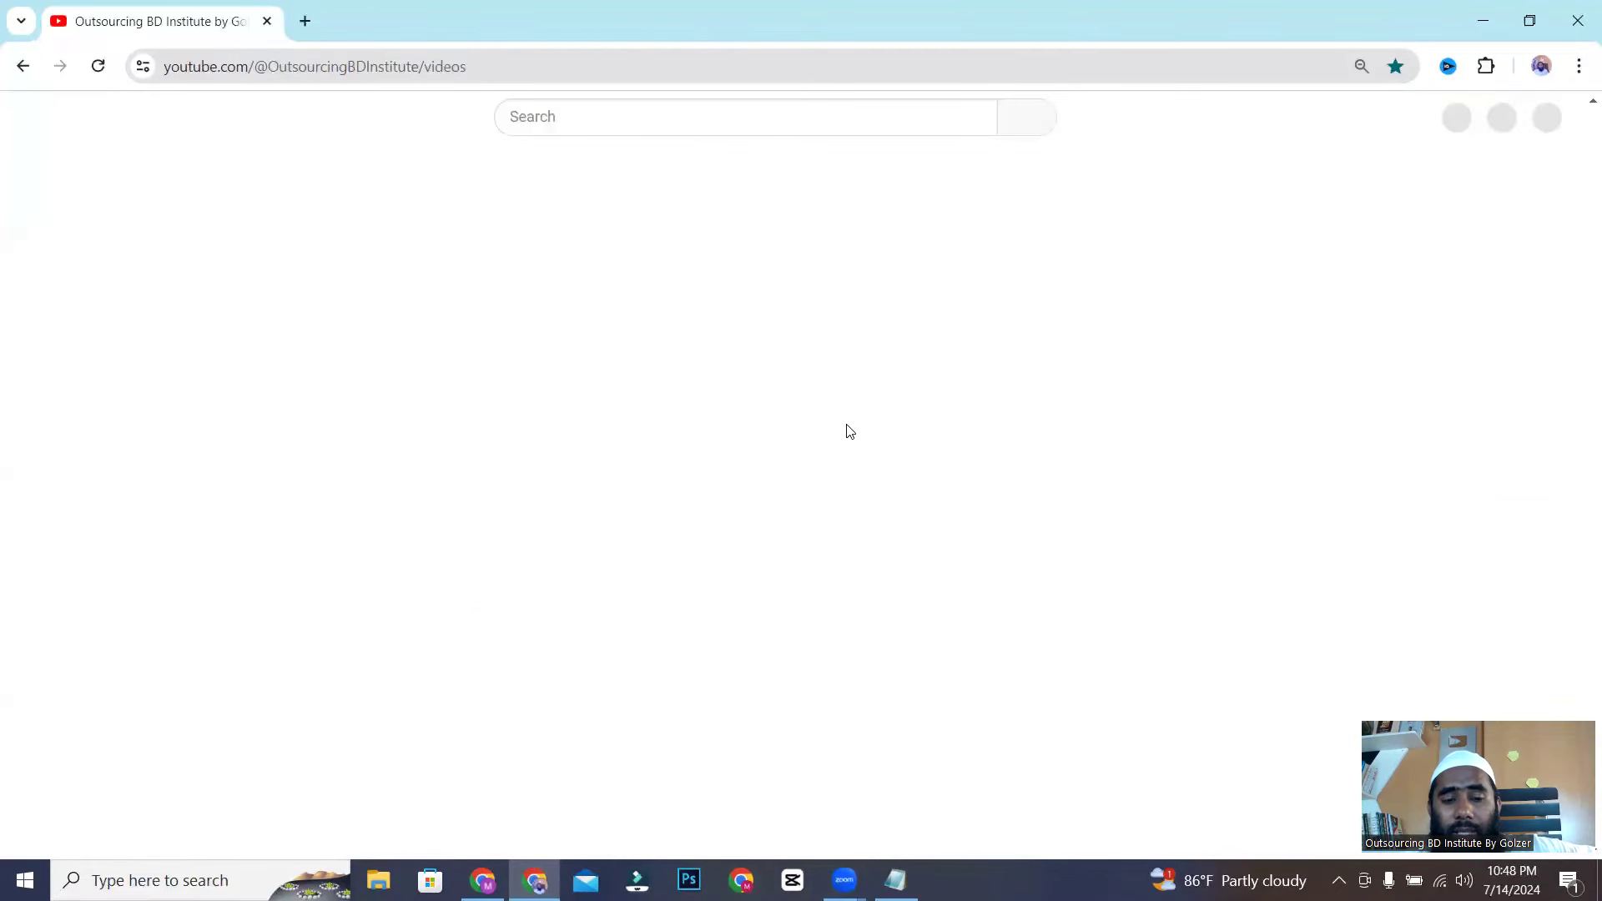
{"action": "scroll", "coordinate": [1043, 422], "scroll_direction": "down", "scroll_amount": 5}
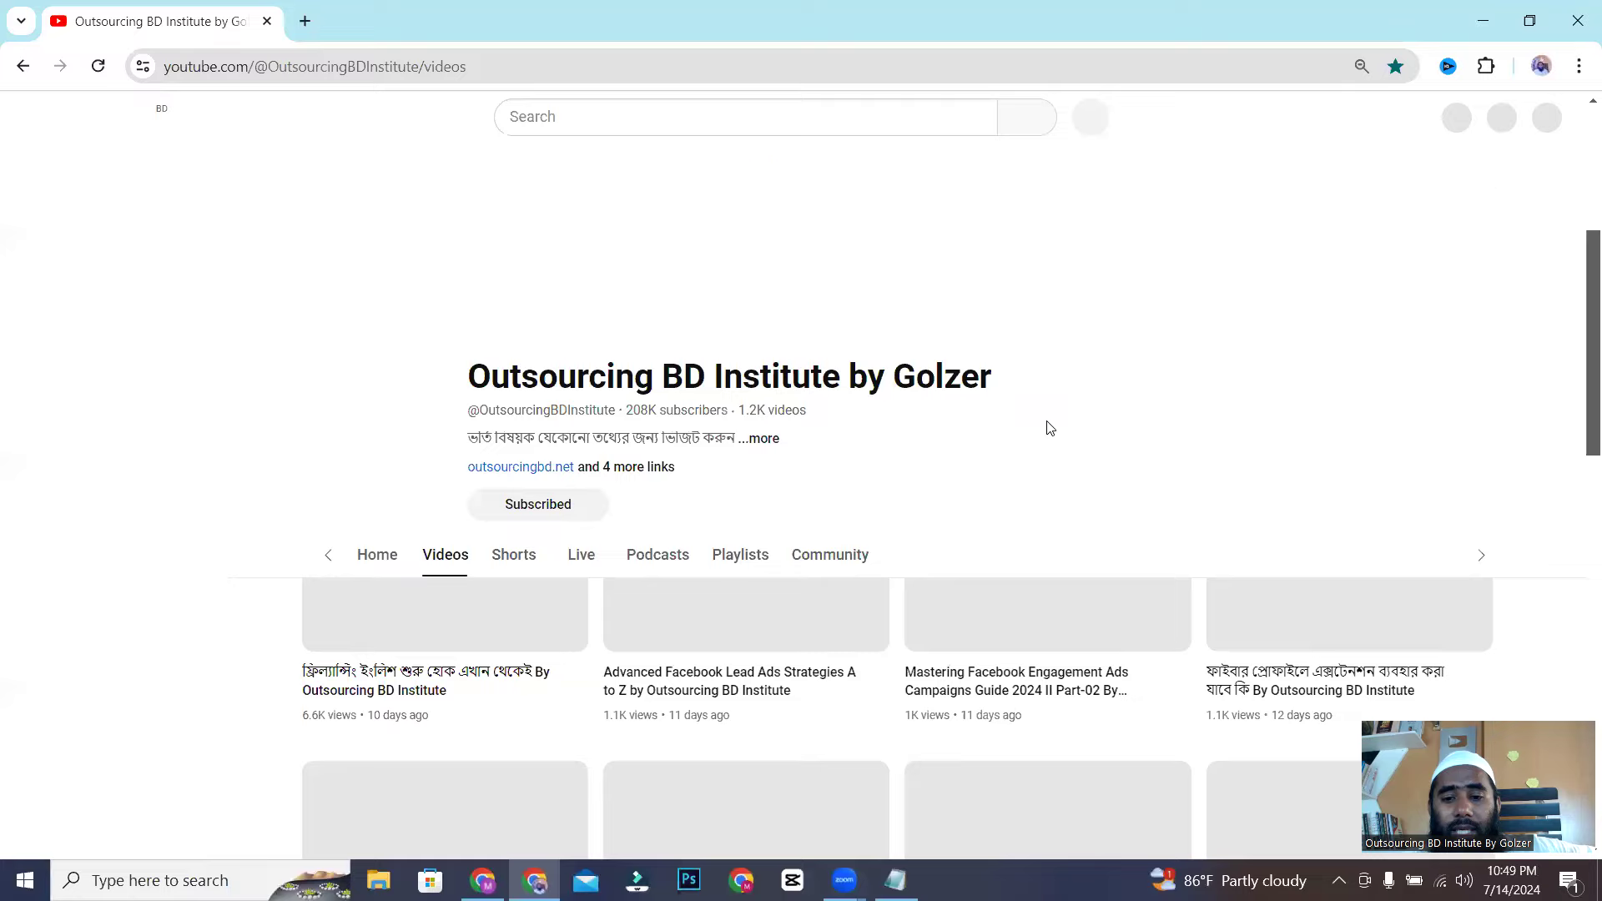
{"action": "scroll", "coordinate": [1047, 425], "scroll_direction": "down", "scroll_amount": 5}
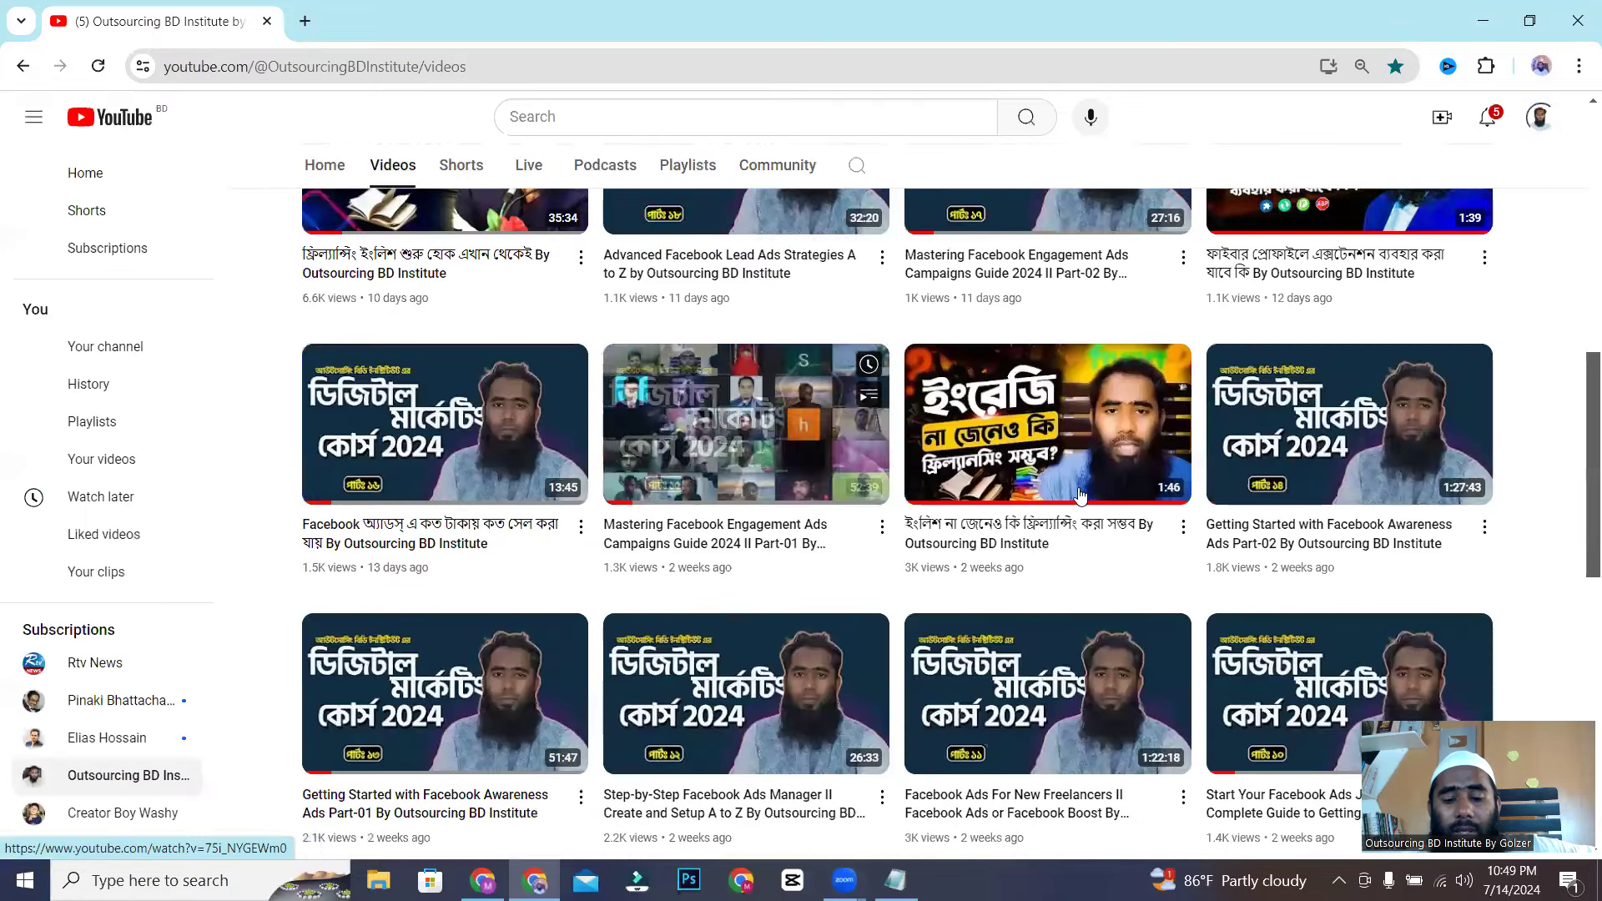
{"action": "scroll", "coordinate": [667, 492], "scroll_direction": "down", "scroll_amount": 3}
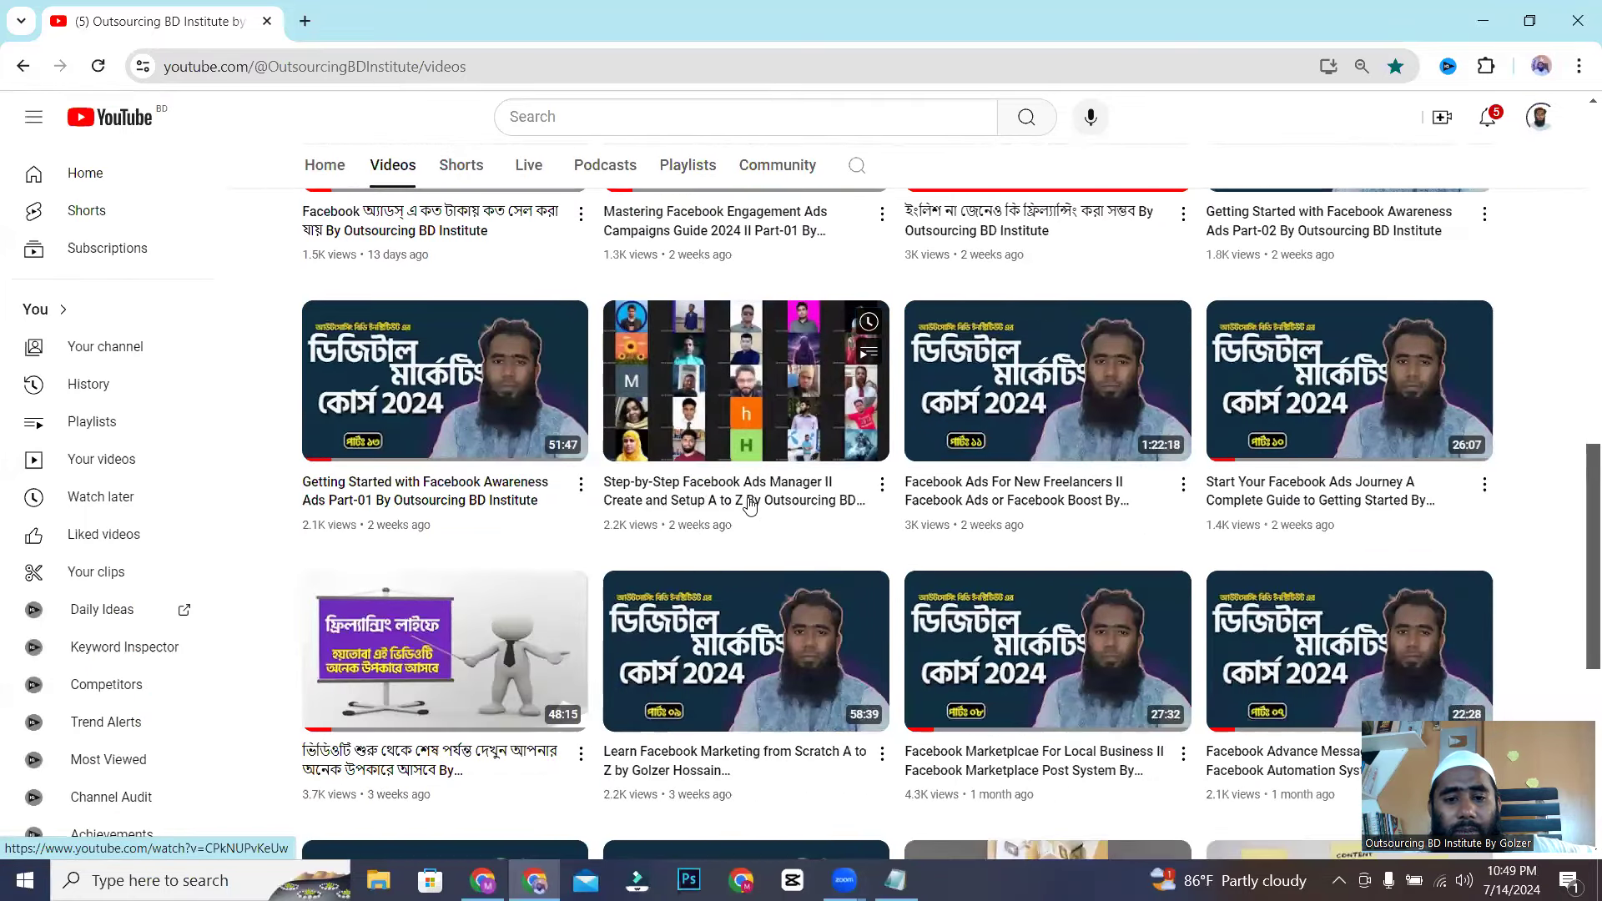
{"action": "scroll", "coordinate": [1049, 417], "scroll_direction": "down", "scroll_amount": 1}
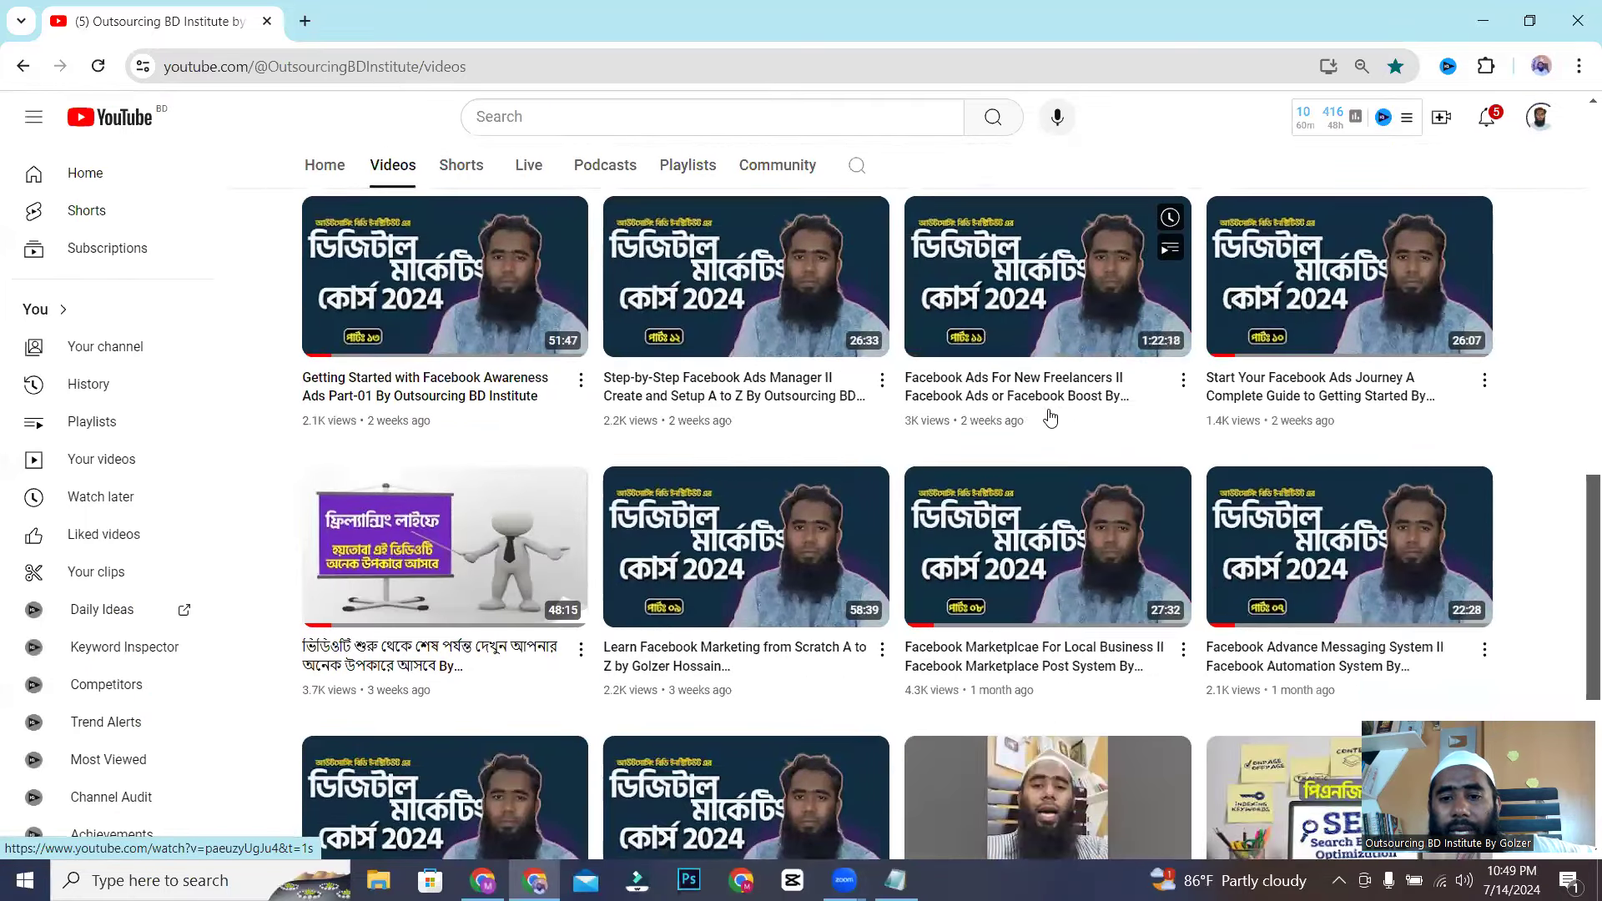
{"action": "scroll", "coordinate": [1050, 418], "scroll_direction": "down", "scroll_amount": 3}
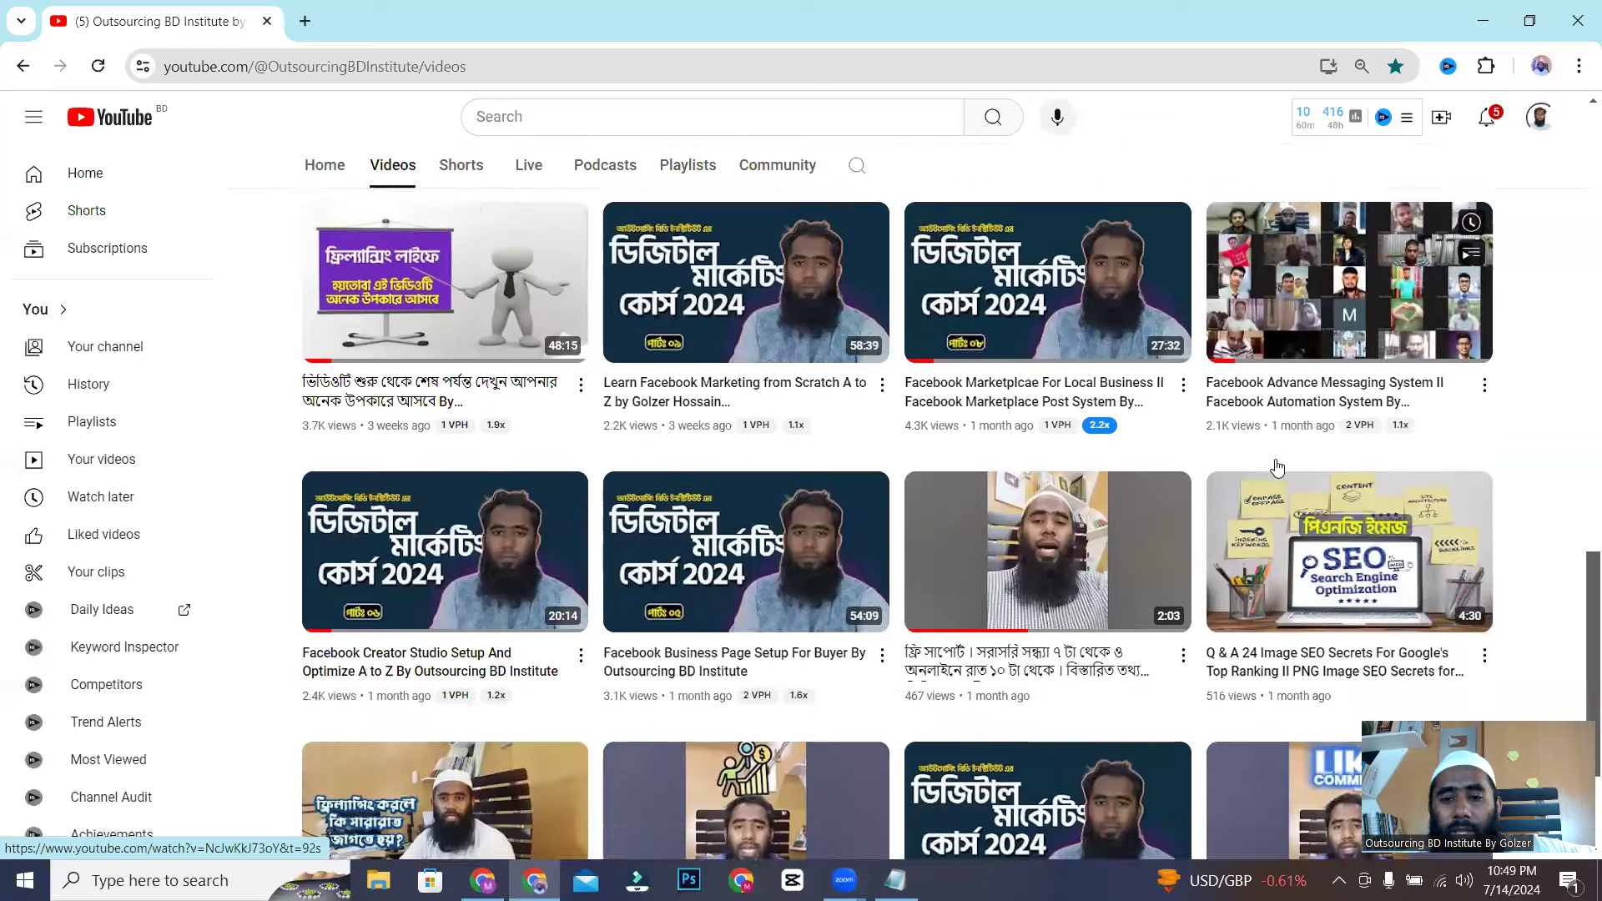
{"action": "scroll", "coordinate": [1259, 475], "scroll_direction": "up", "scroll_amount": 1}
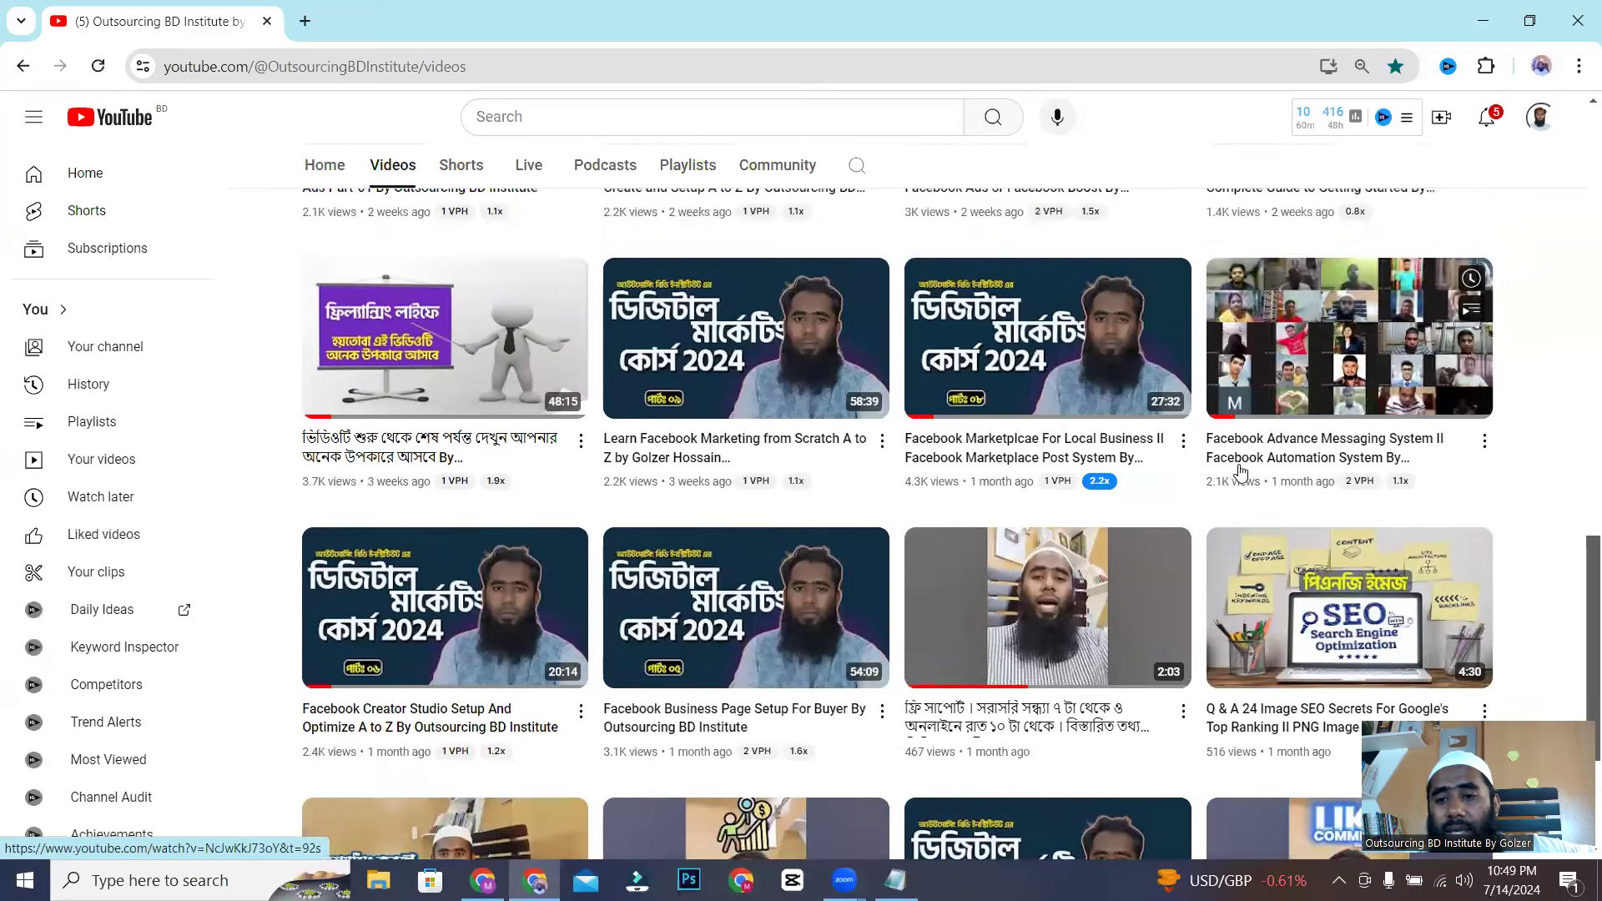
{"action": "scroll", "coordinate": [1255, 467], "scroll_direction": "up", "scroll_amount": 1}
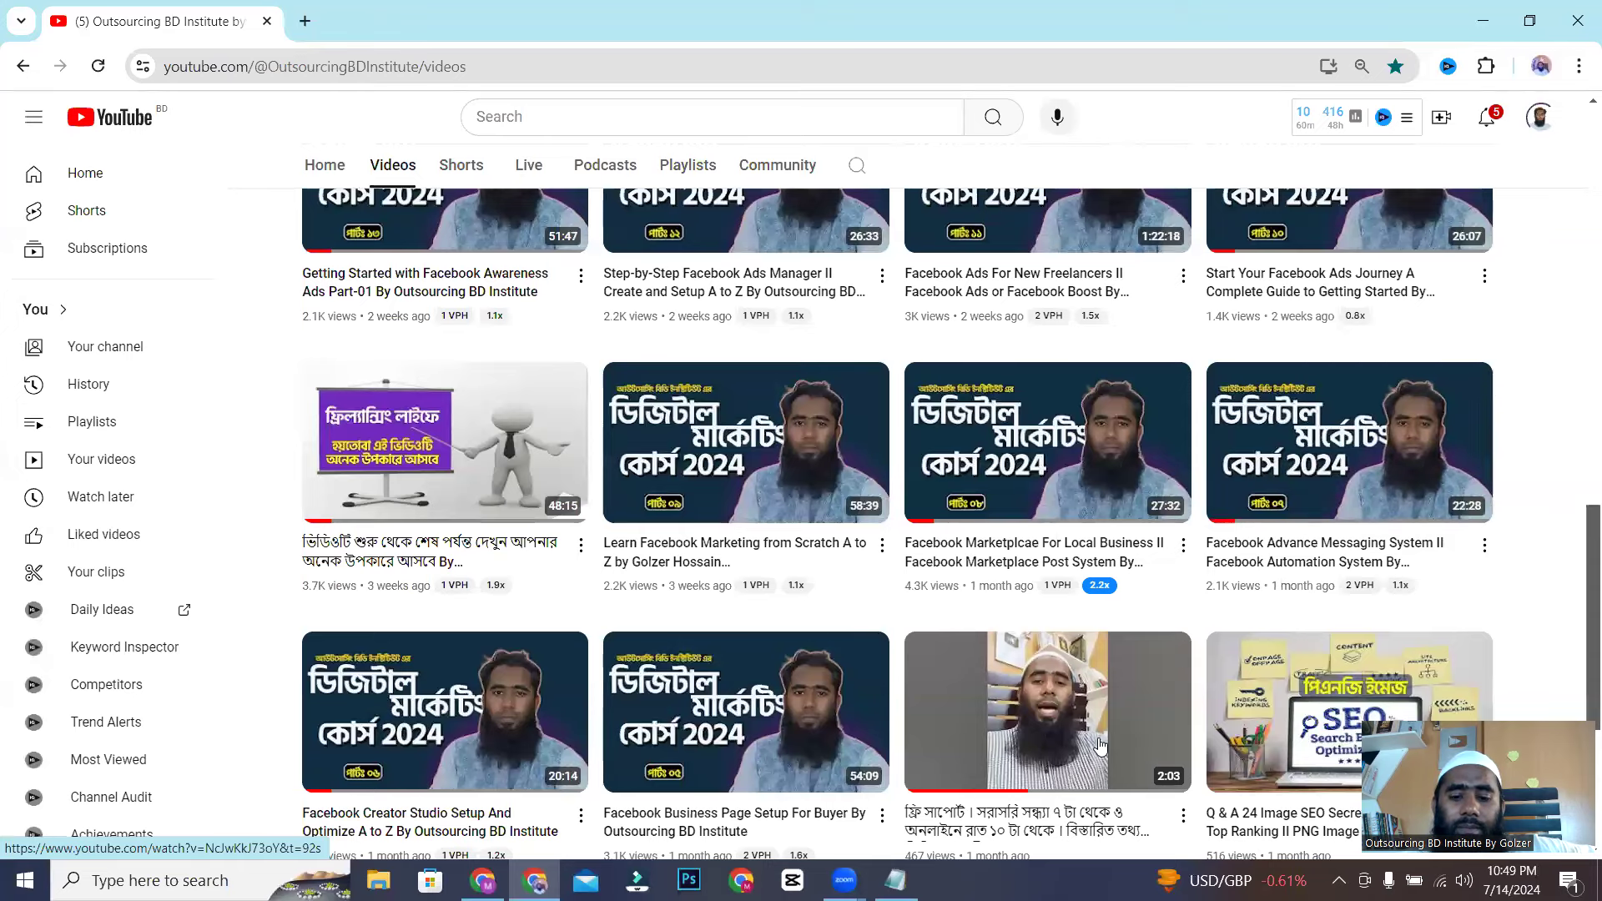
- Return to the Computer Genius Hub page on Facebook, open its Meta Business Suite inbox and go to the Automations
{"action": "key", "text": "alt+Tab"}
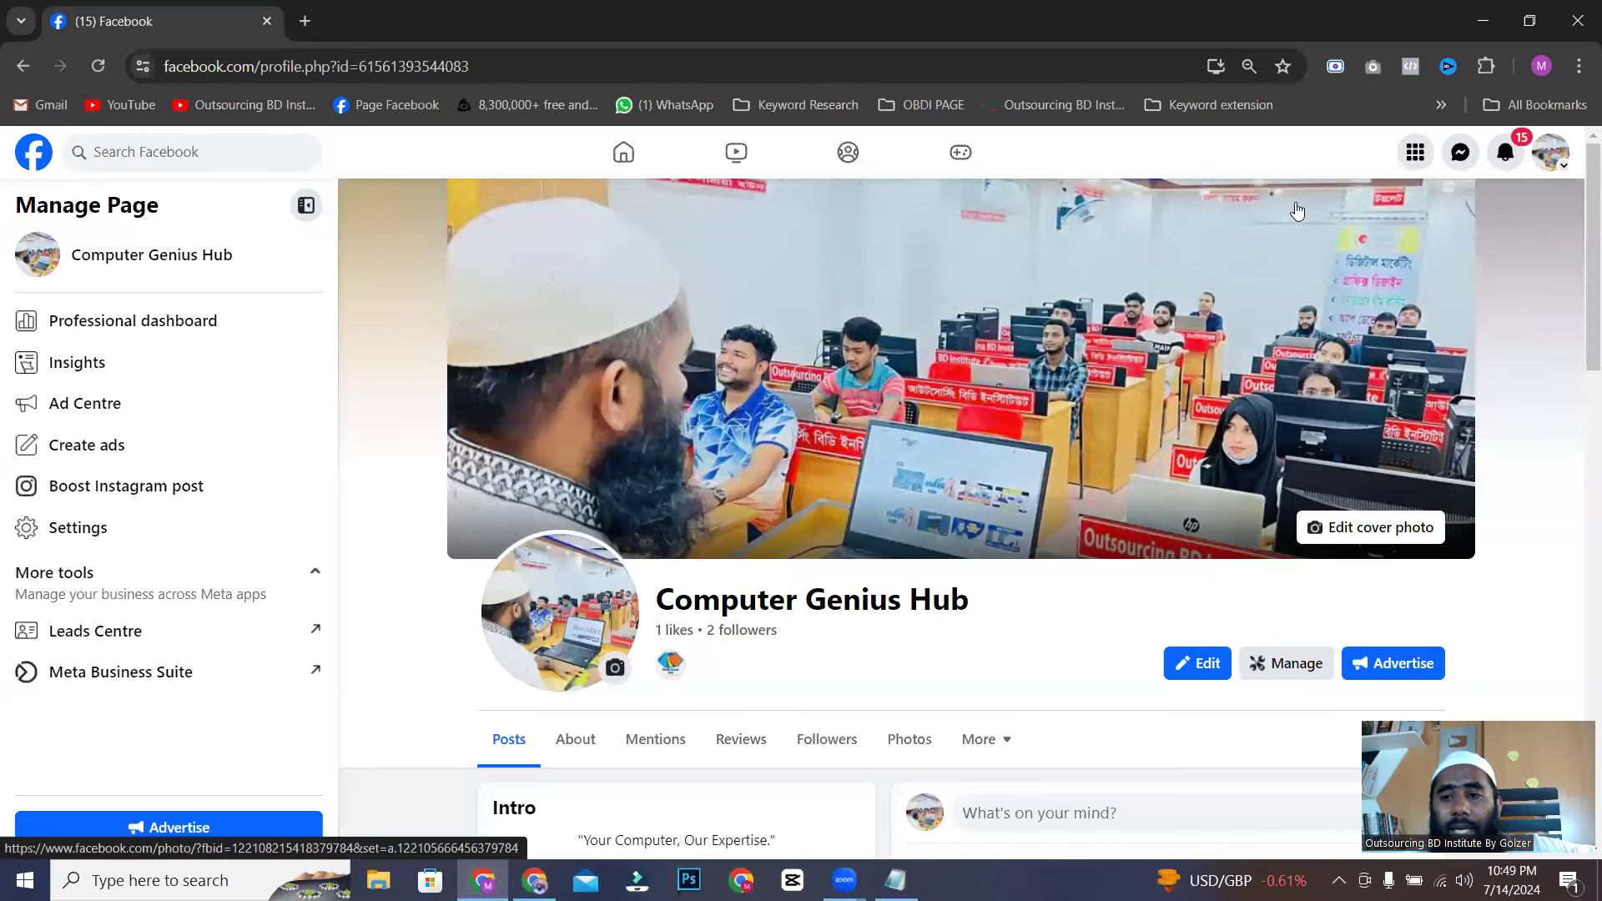
{"action": "left_click", "coordinate": [1460, 157]}
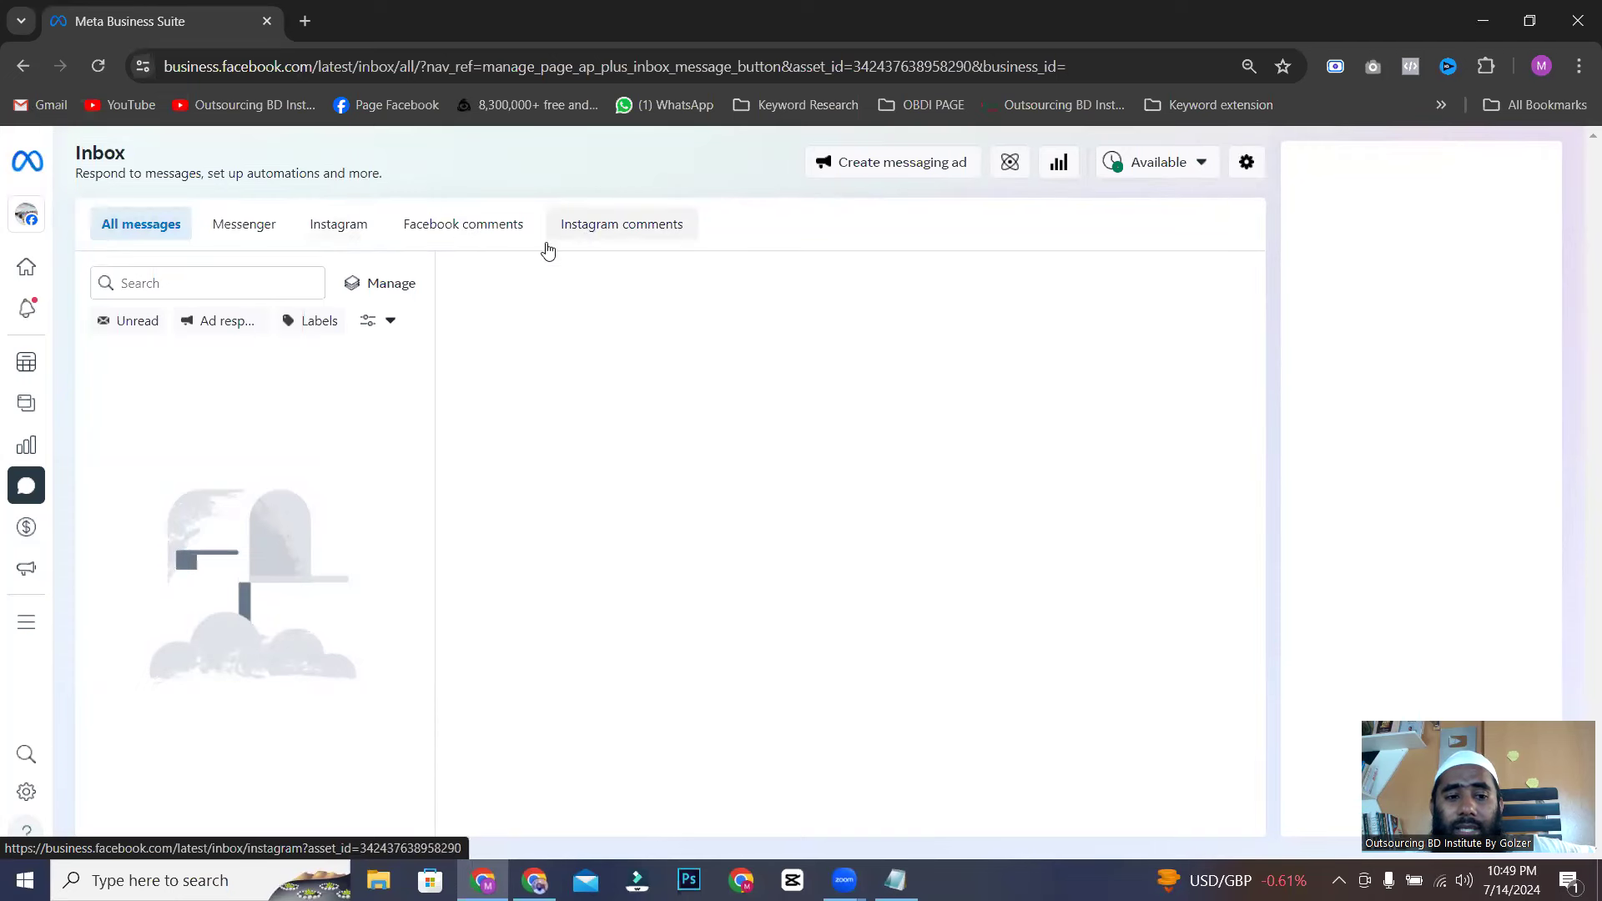
{"action": "mouse_move", "coordinate": [11, 347]}
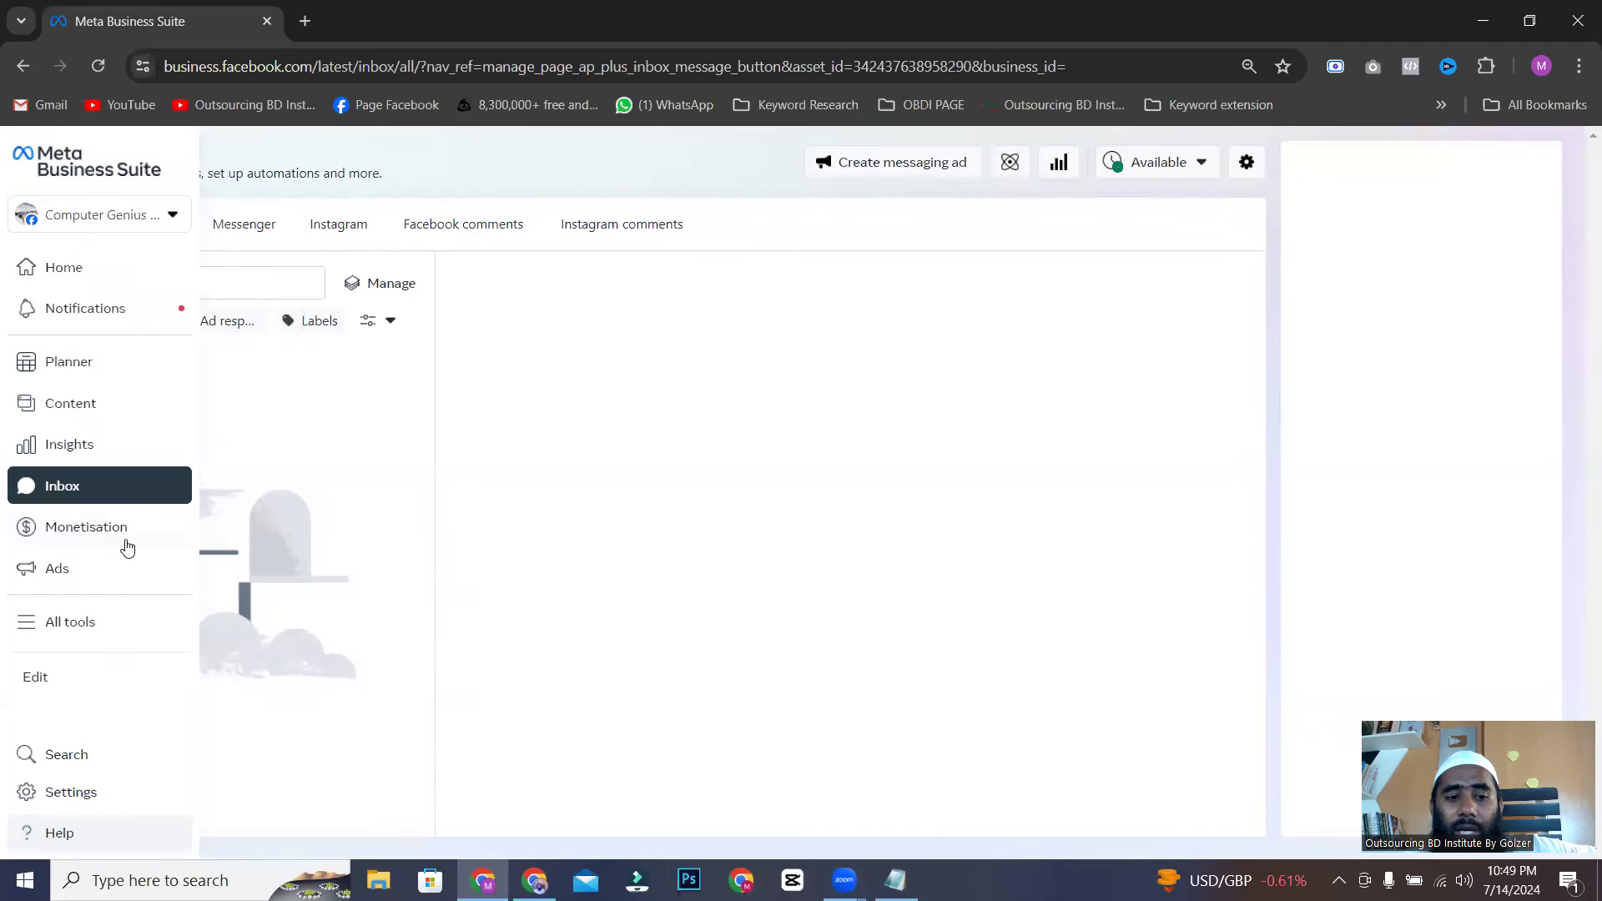
{"action": "left_click", "coordinate": [26, 626]}
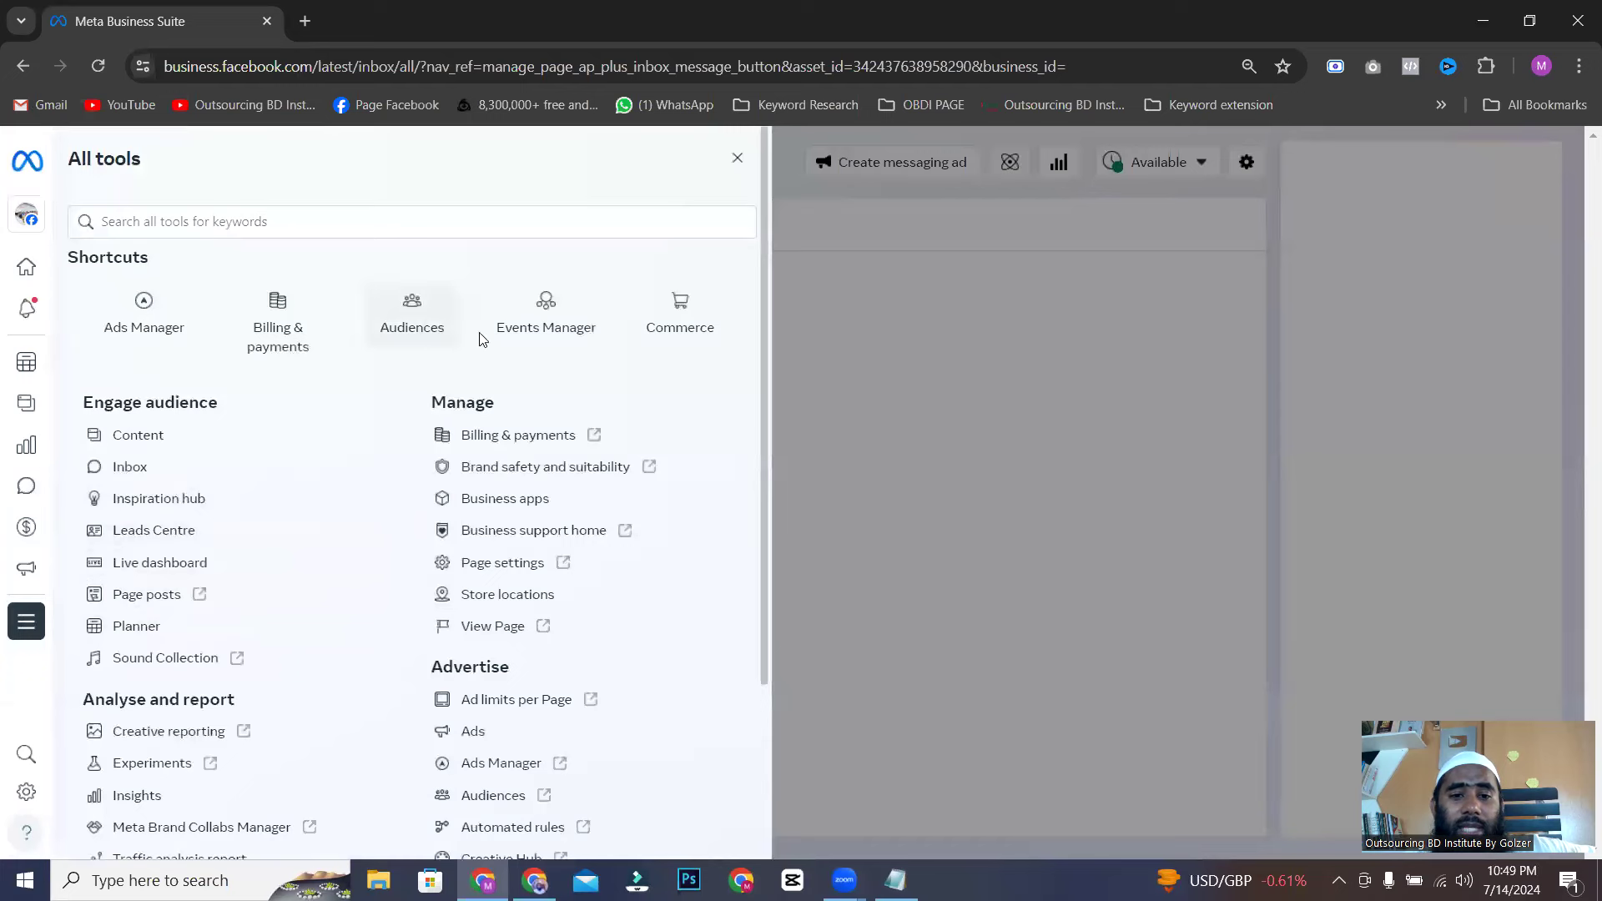
{"action": "scroll", "coordinate": [517, 367], "scroll_direction": "down", "scroll_amount": 3}
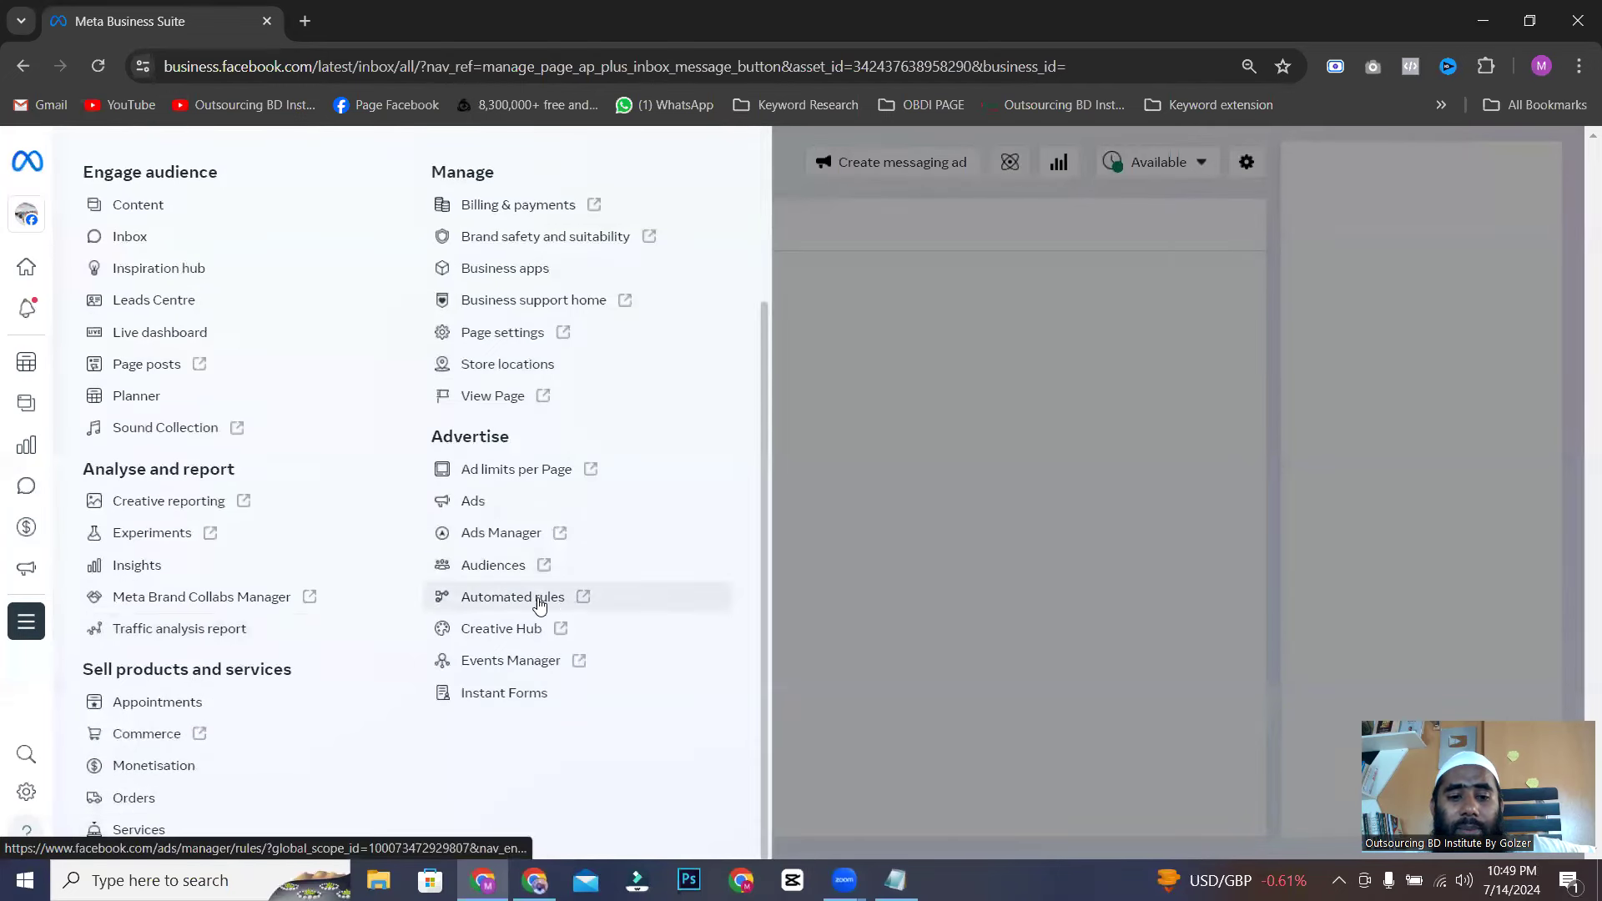
{"action": "scroll", "coordinate": [499, 472], "scroll_direction": "up", "scroll_amount": 3}
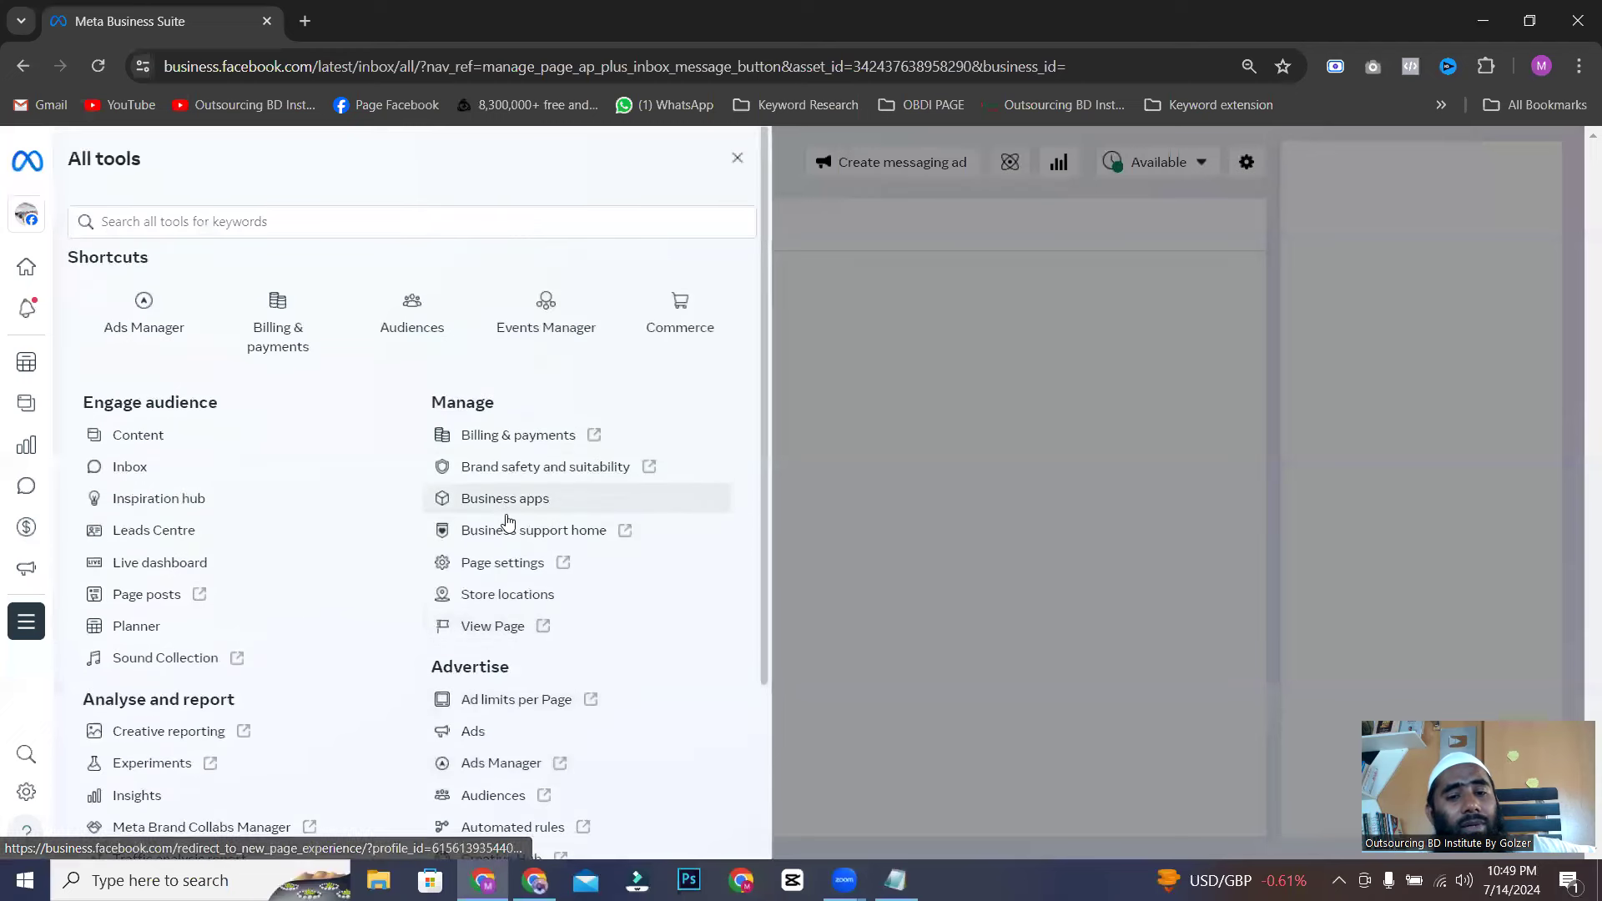
{"action": "left_click", "coordinate": [738, 162]}
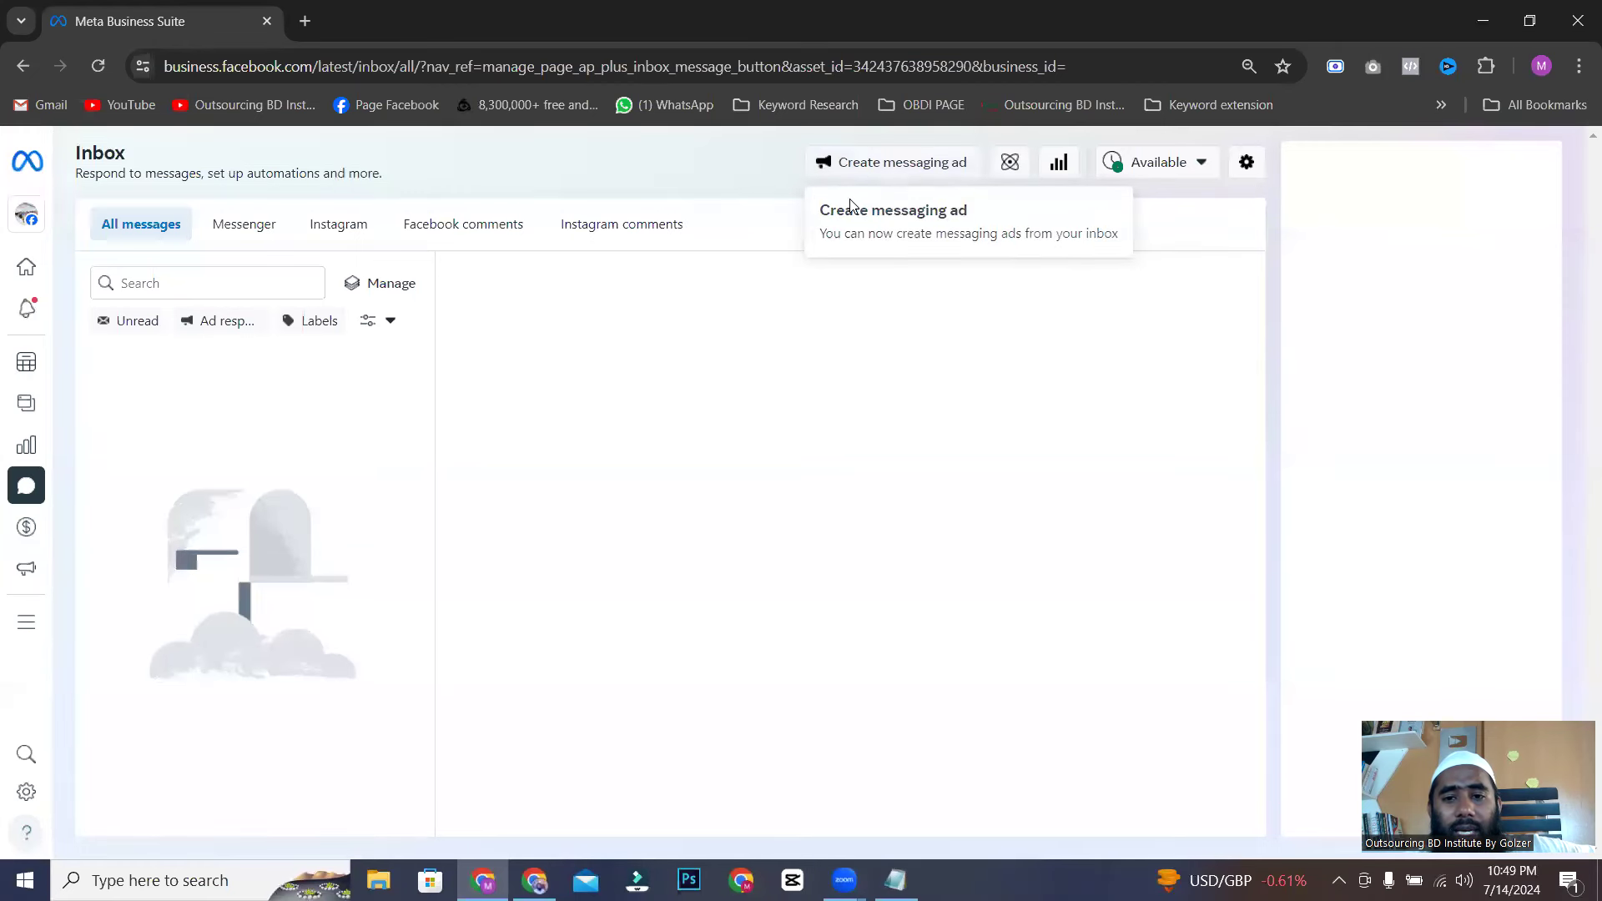
{"action": "left_click", "coordinate": [1012, 163]}
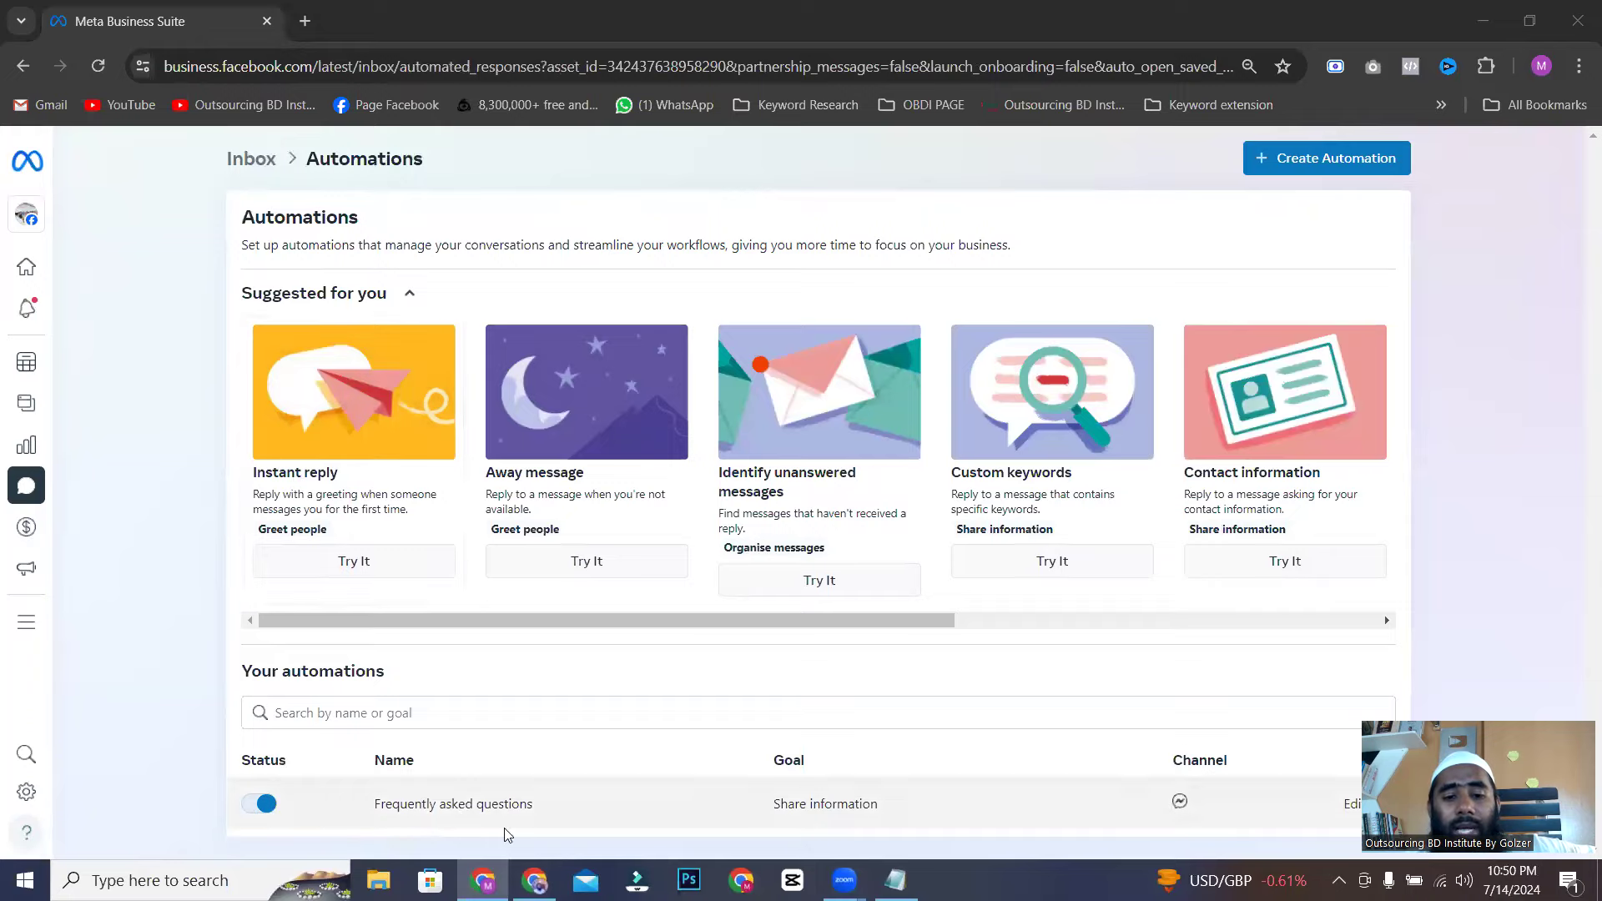
- Switch to the YouTube channel's video list and examine the latest uploads
{"action": "left_click", "coordinate": [534, 880]}
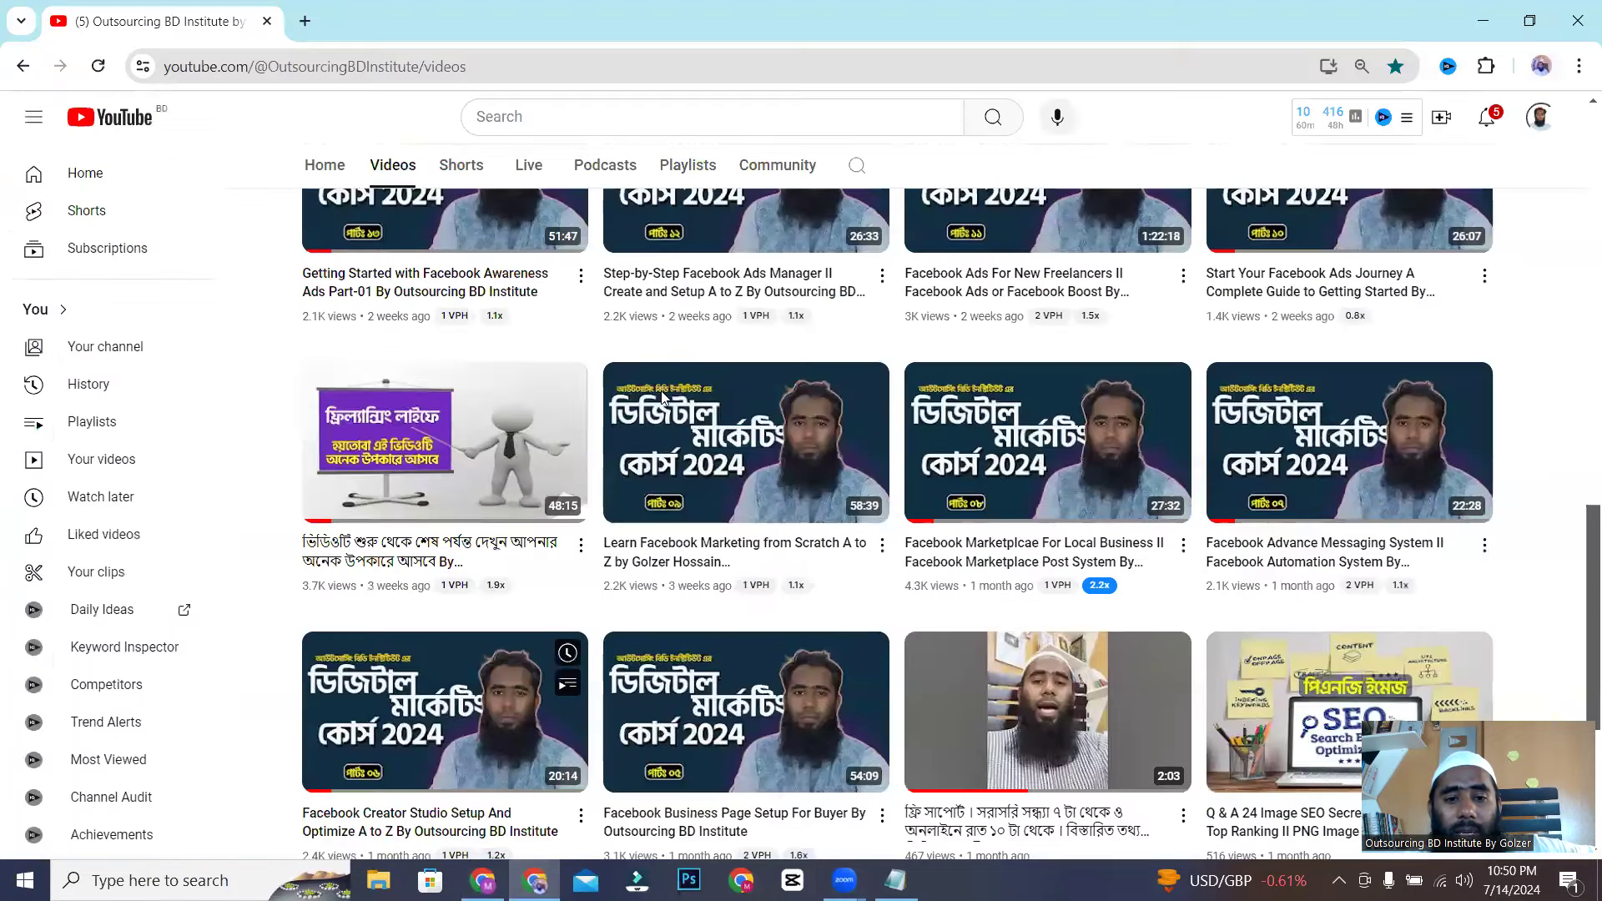
{"action": "scroll", "coordinate": [662, 396], "scroll_direction": "up", "scroll_amount": 15}
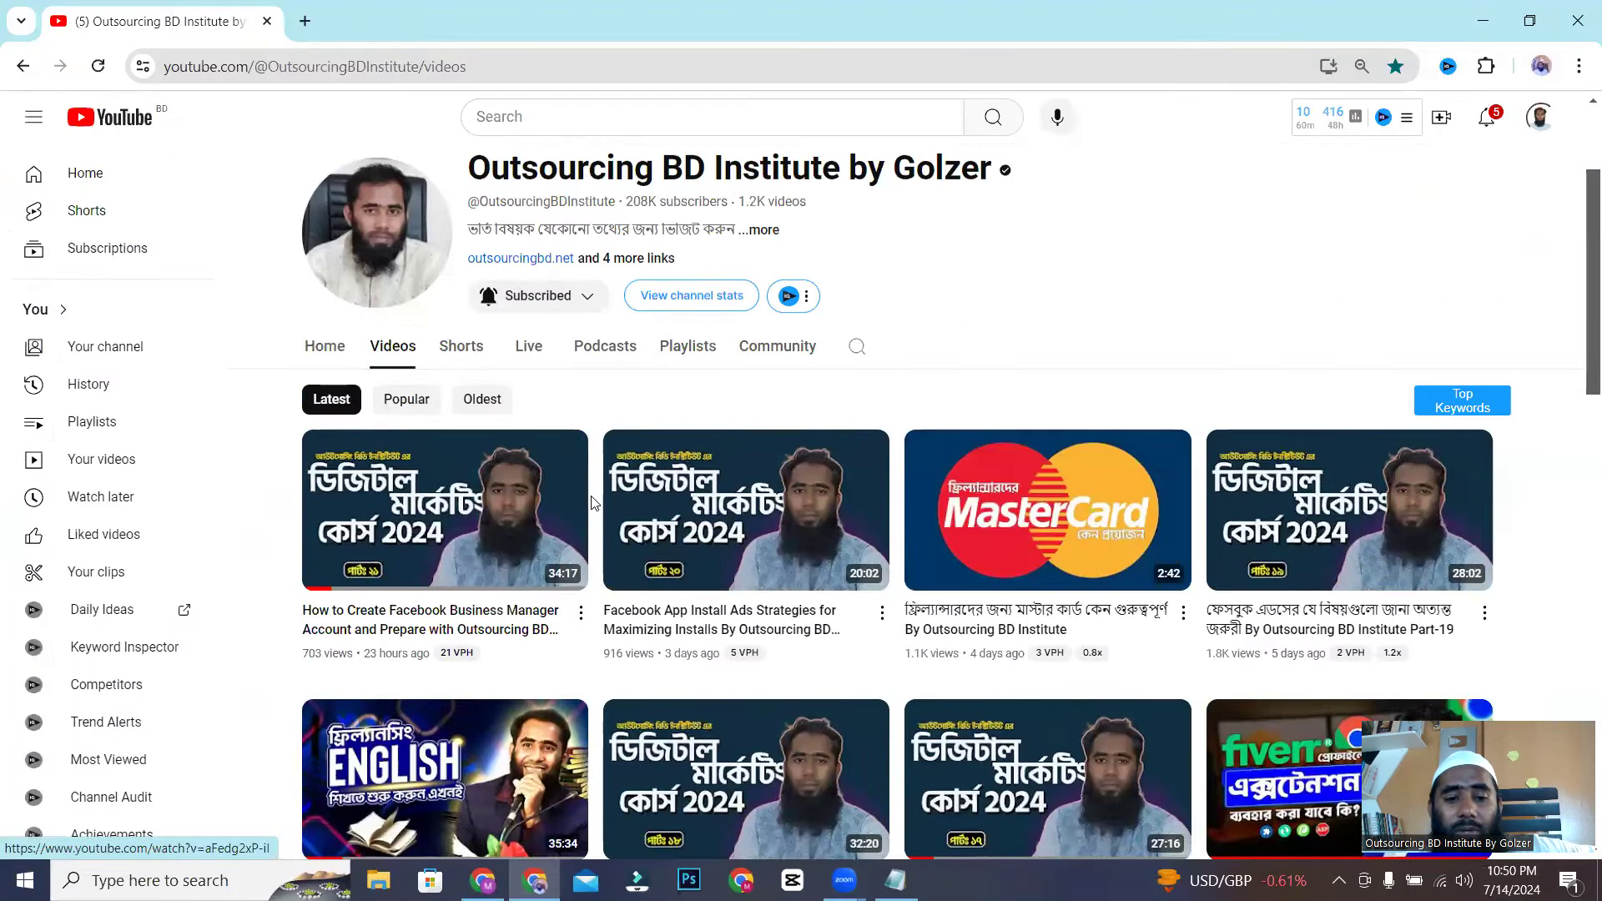
{"action": "mouse_move", "coordinate": [592, 501]}
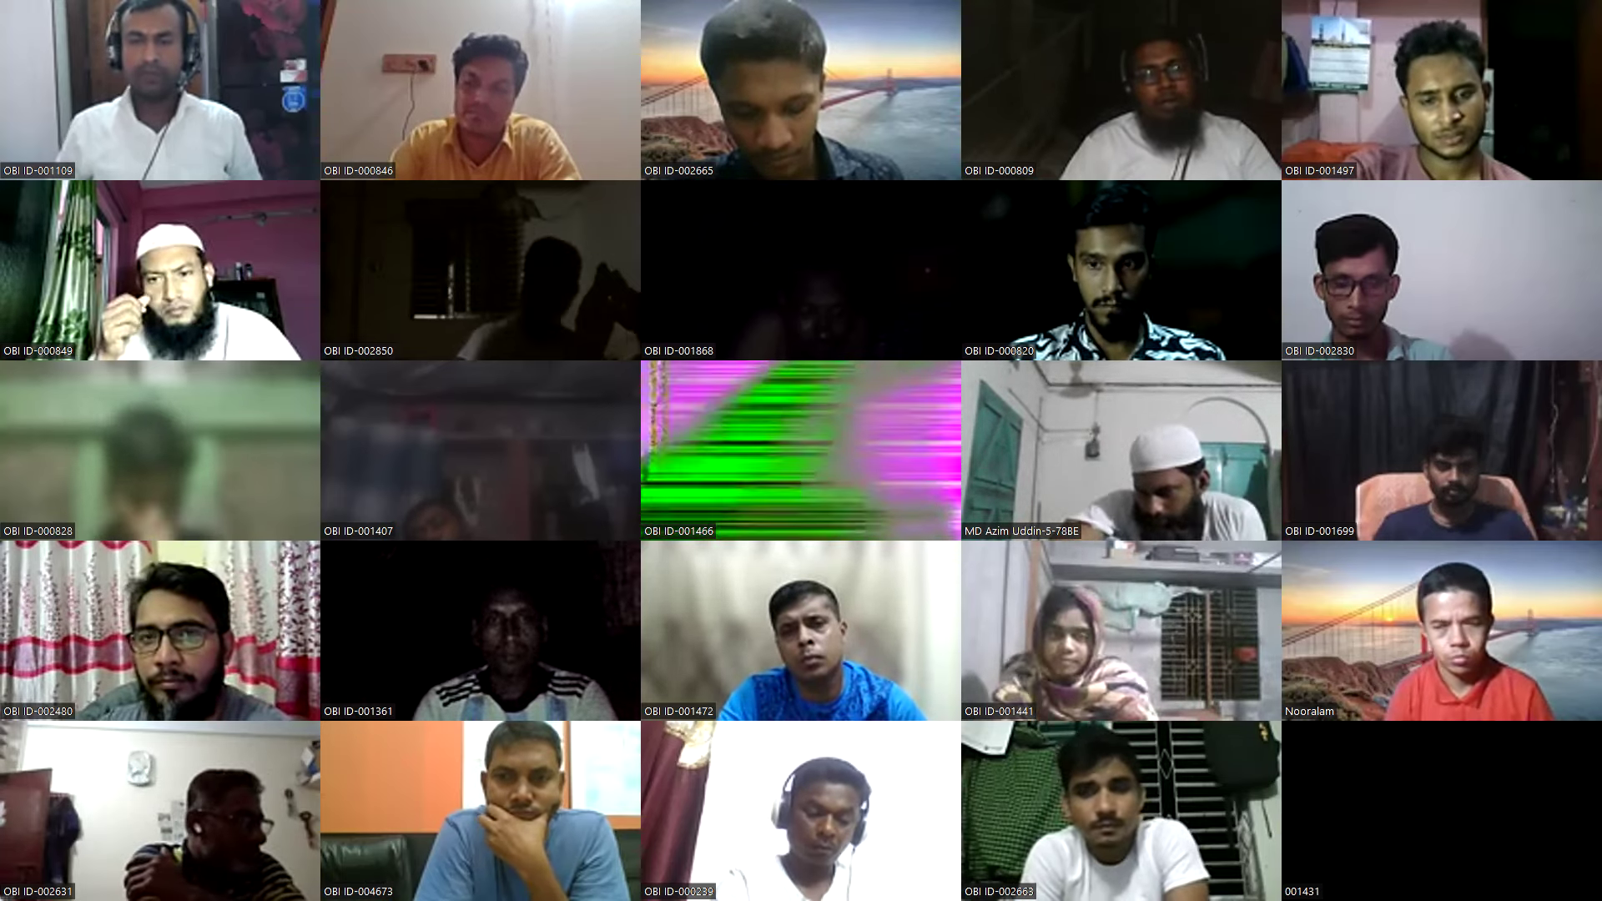
- Return to Meta Business Suite, open the Instant reply automation and replace its message with "Hi Thank you so much"
{"action": "key", "text": "alt+Tab"}
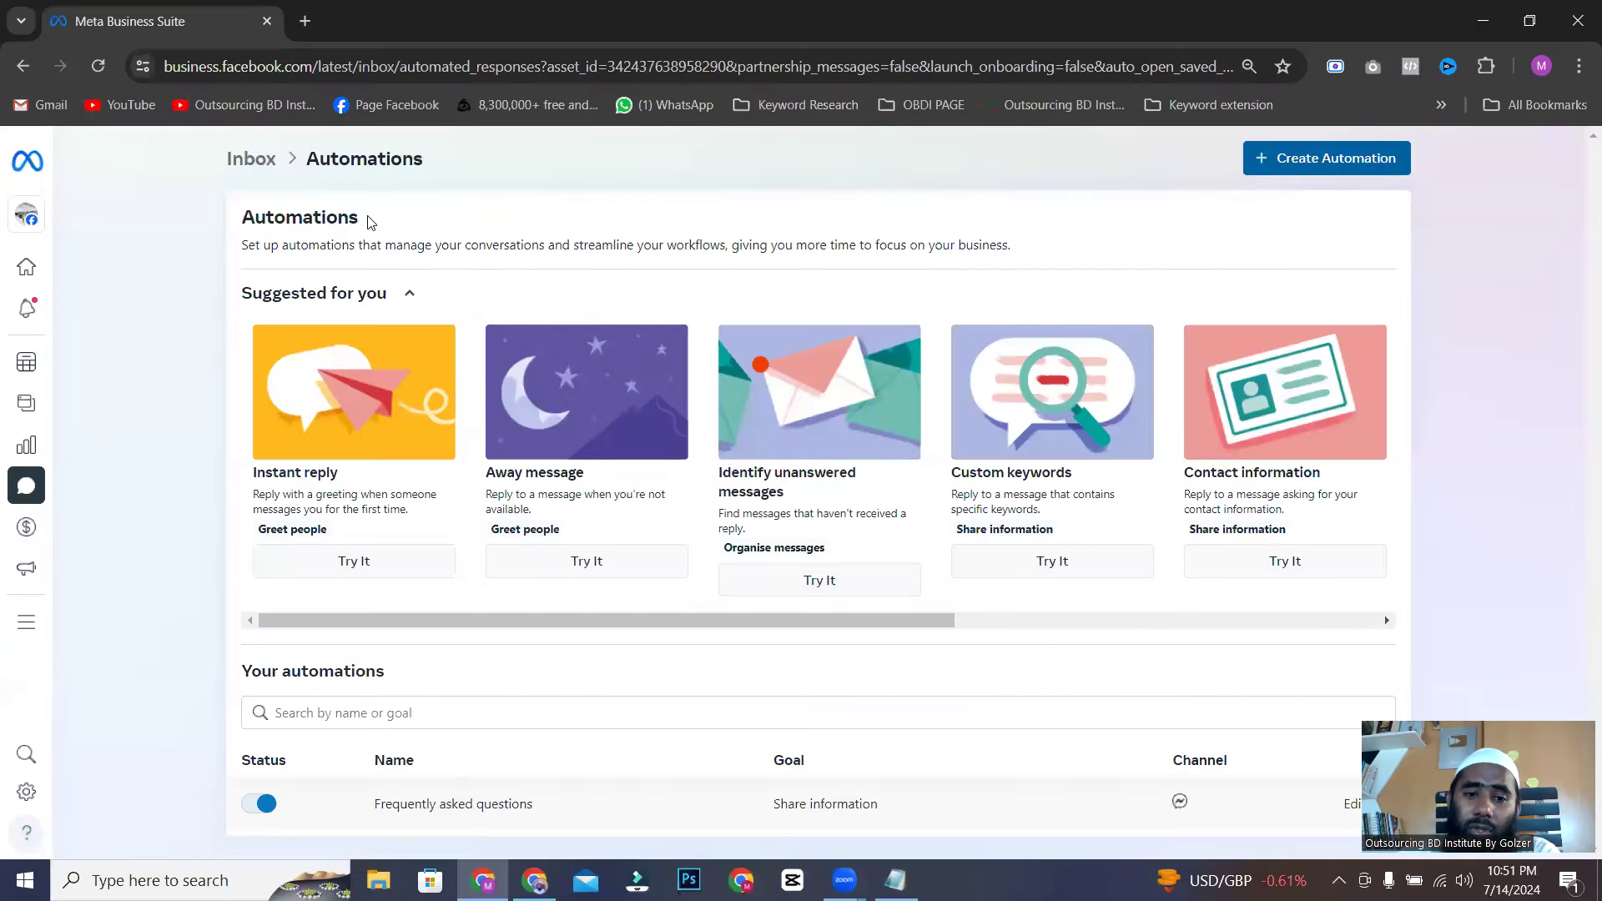
{"action": "left_click", "coordinate": [317, 493]}
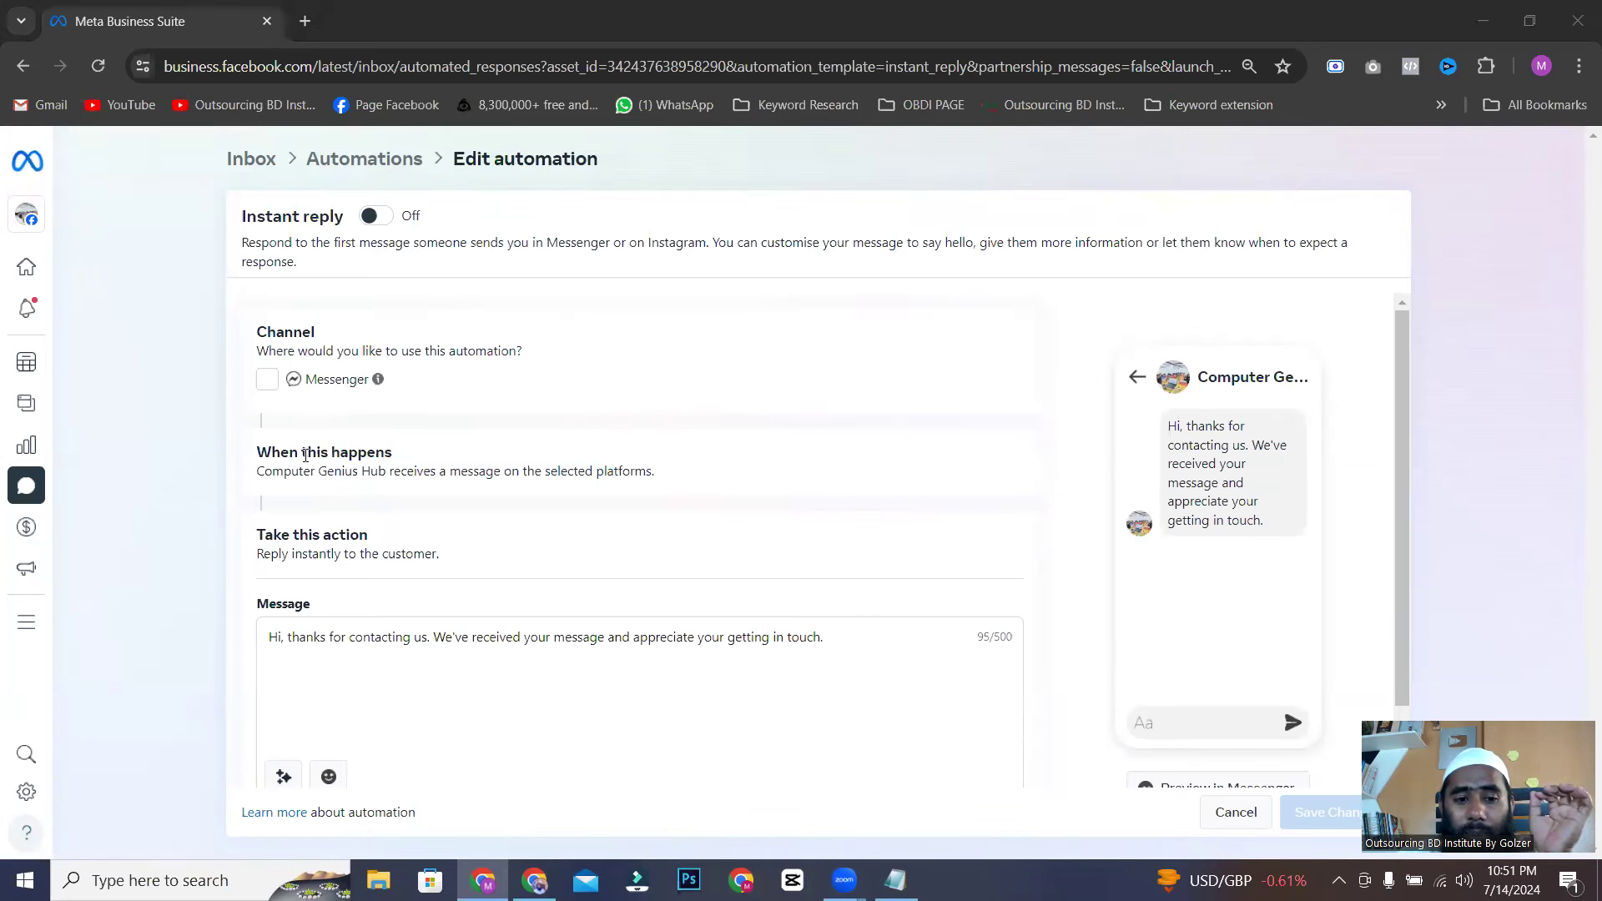
{"action": "left_click_drag", "start_coordinate": [284, 644], "coordinate": [854, 665]}
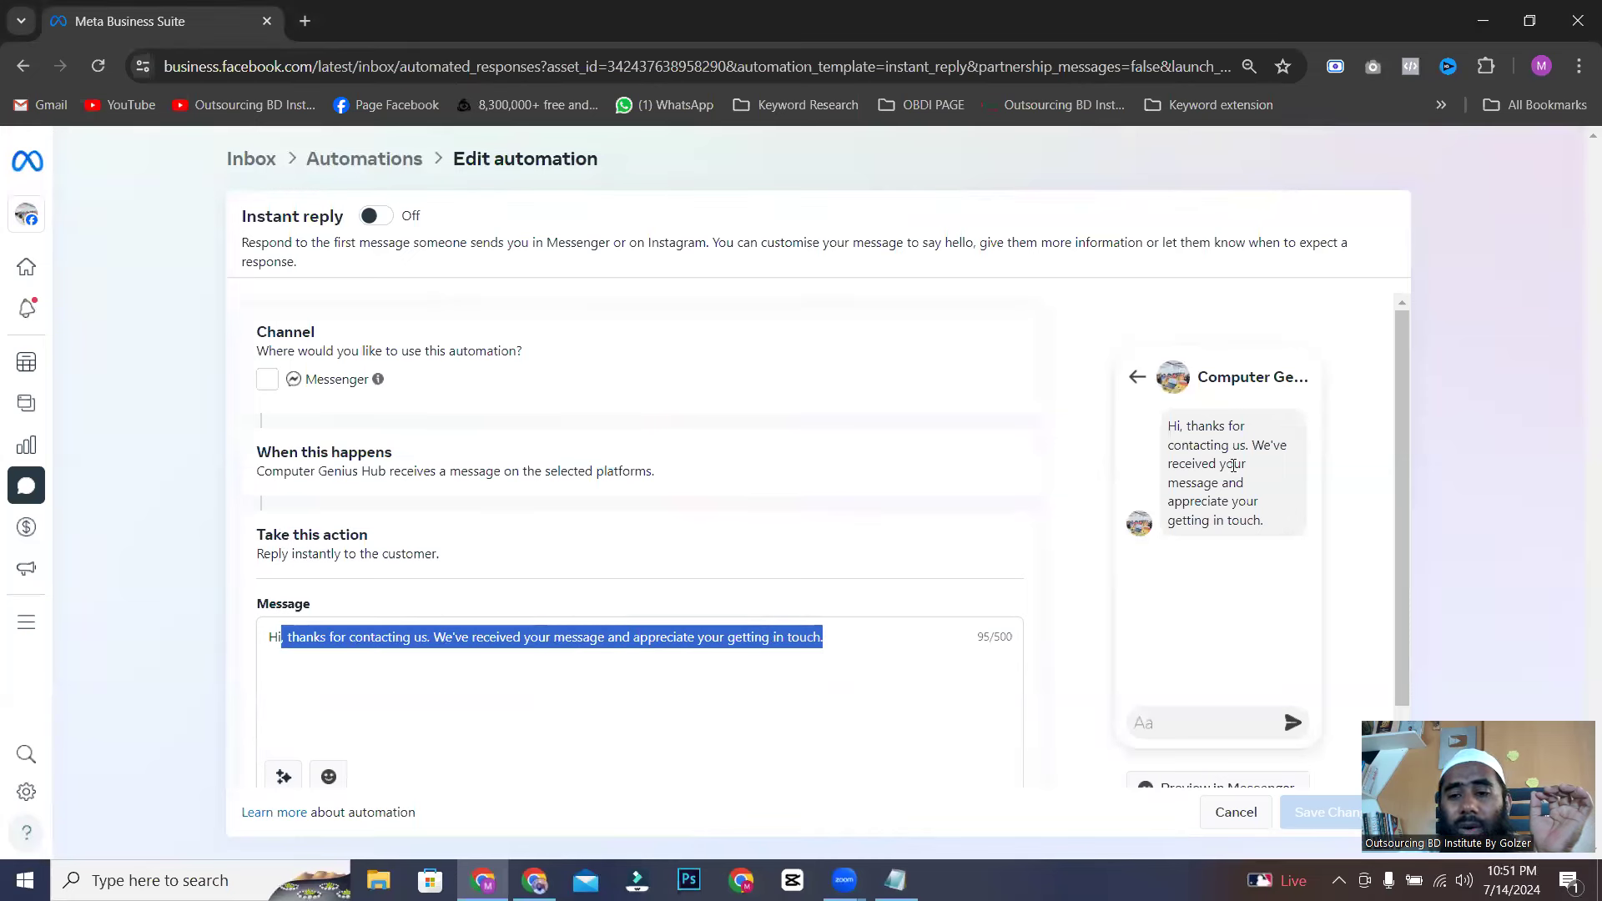
{"action": "left_click", "coordinate": [1168, 427]}
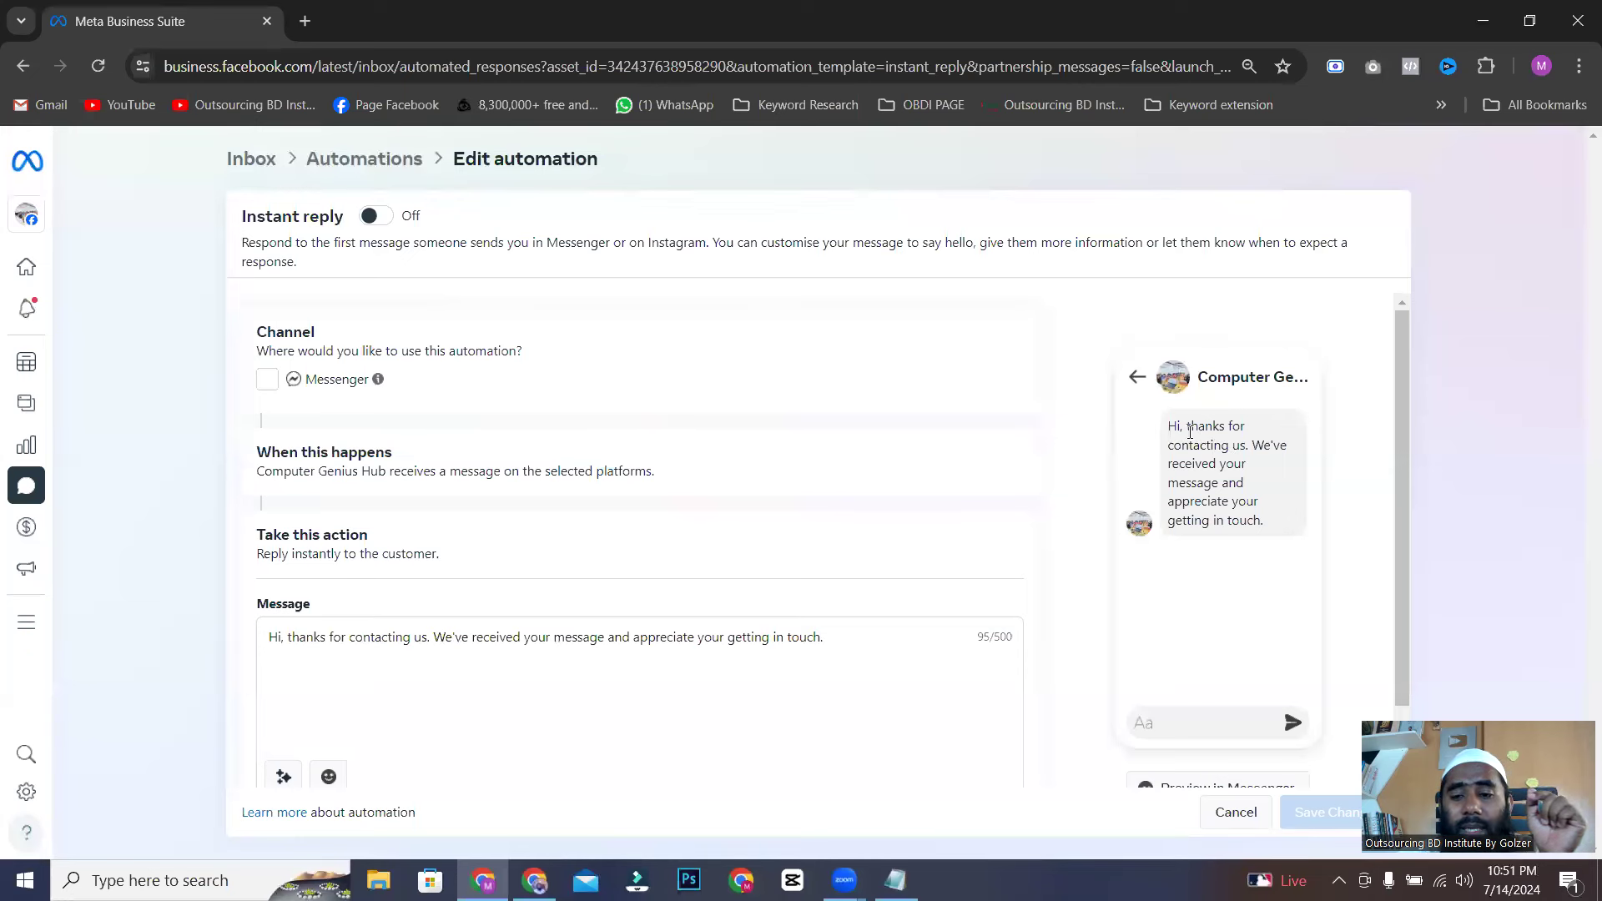
{"action": "left_click_drag", "start_coordinate": [845, 637], "coordinate": [269, 660]}
{"action": "type", "text": "Hi Thank you so much"}
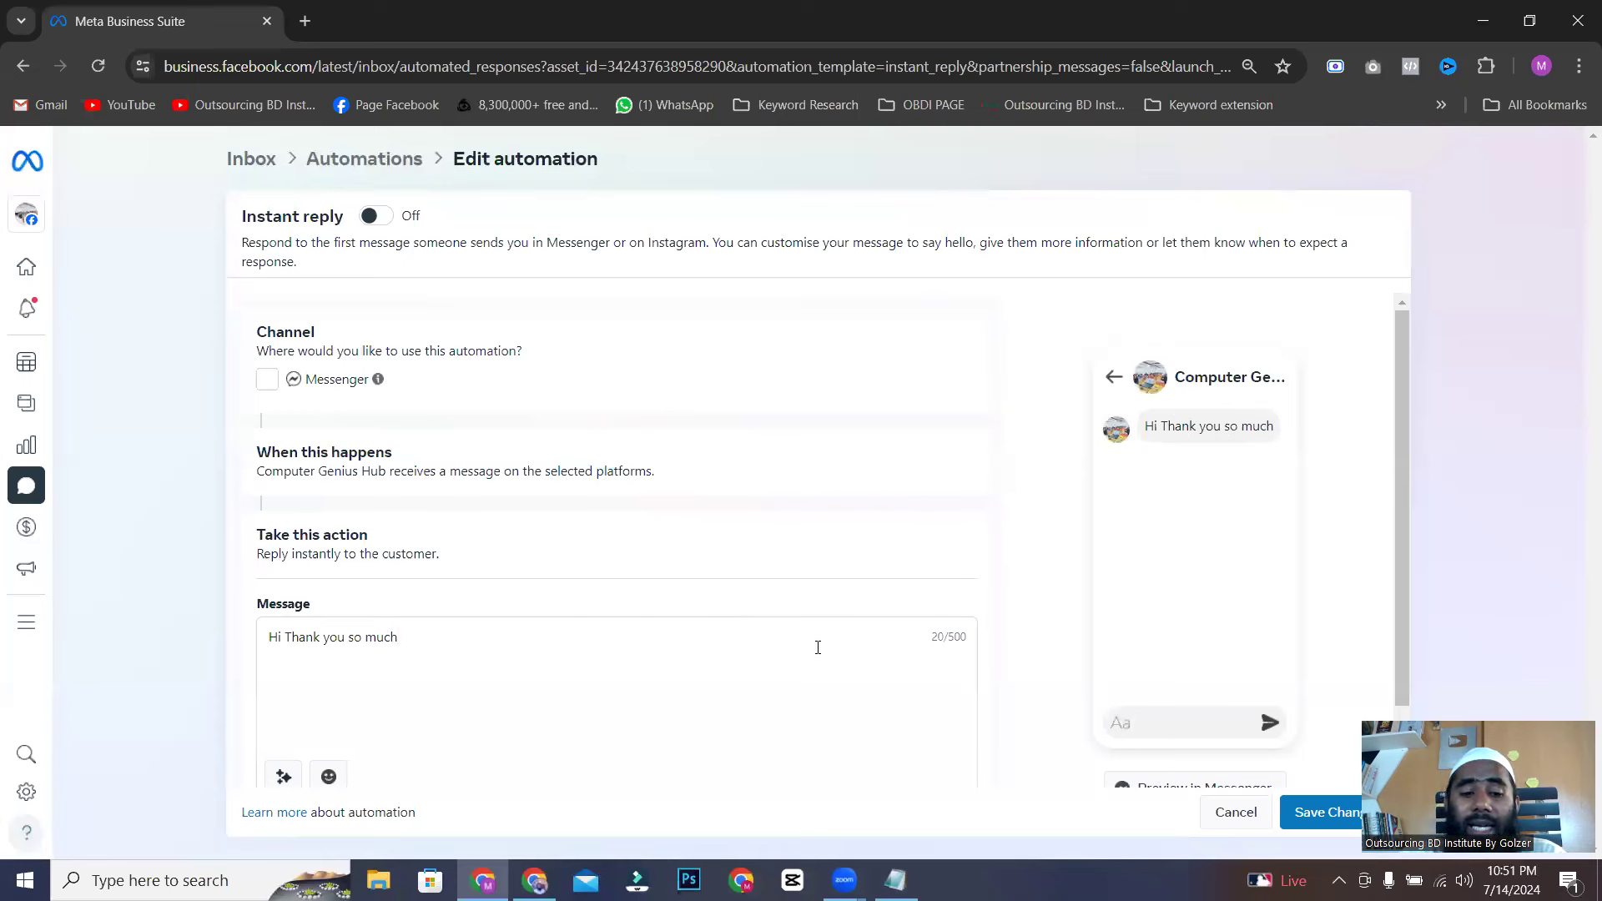
- Personalise the instant reply with the first name of the recipient and delete "Thank you so much" from before it
{"action": "left_click", "coordinate": [282, 776]}
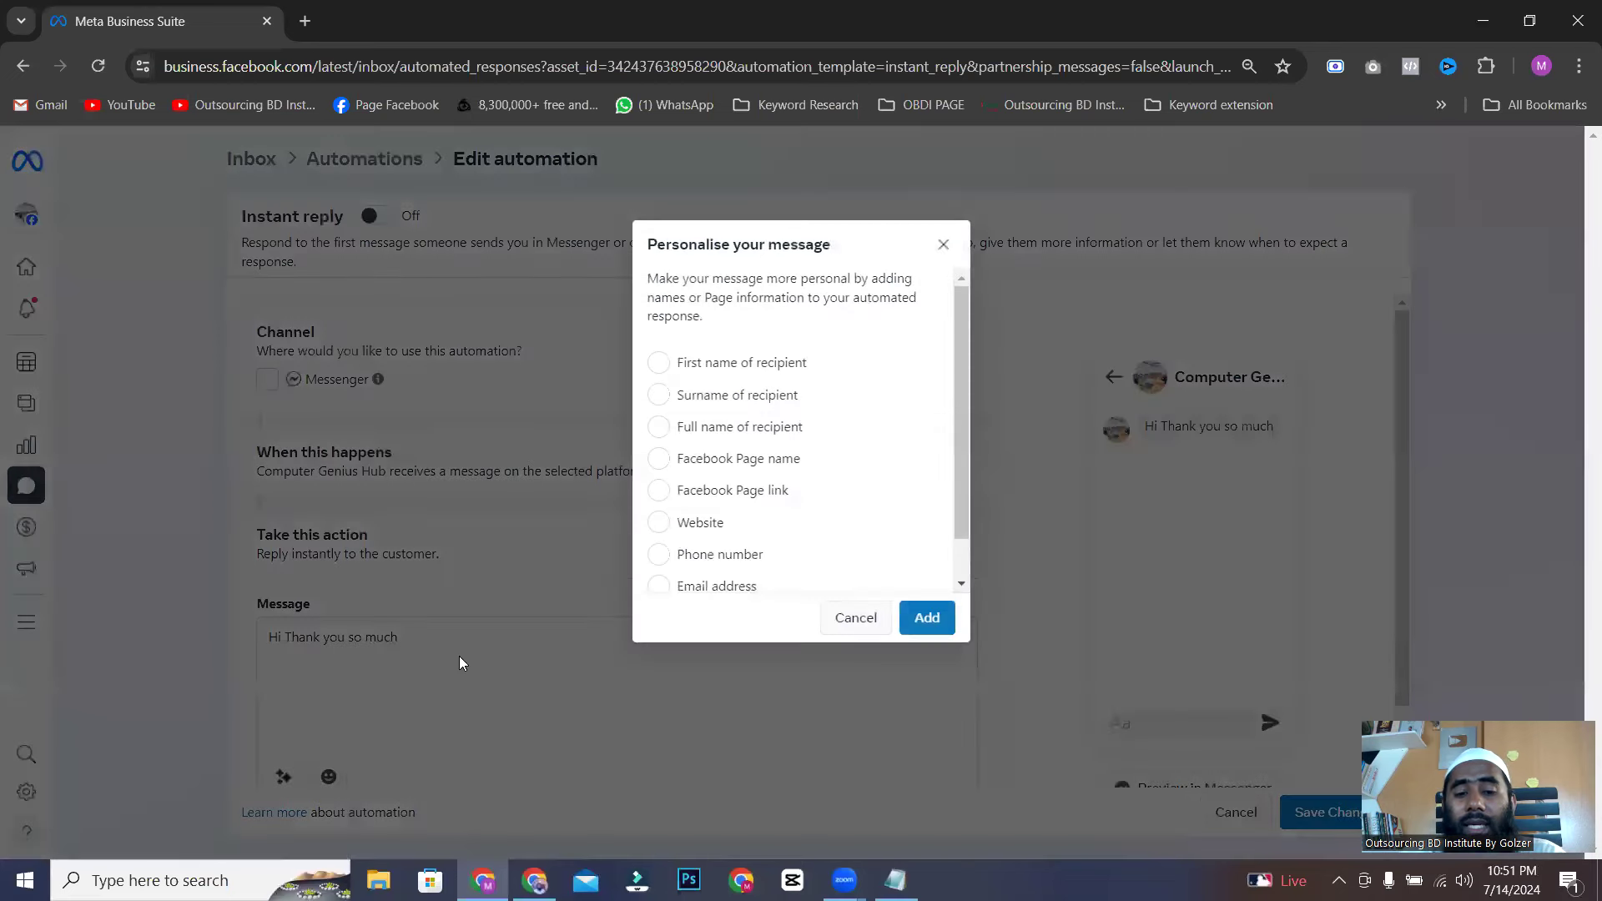
{"action": "scroll", "coordinate": [815, 448], "scroll_direction": "down", "scroll_amount": 1}
{"action": "scroll", "coordinate": [815, 449], "scroll_direction": "down", "scroll_amount": 1}
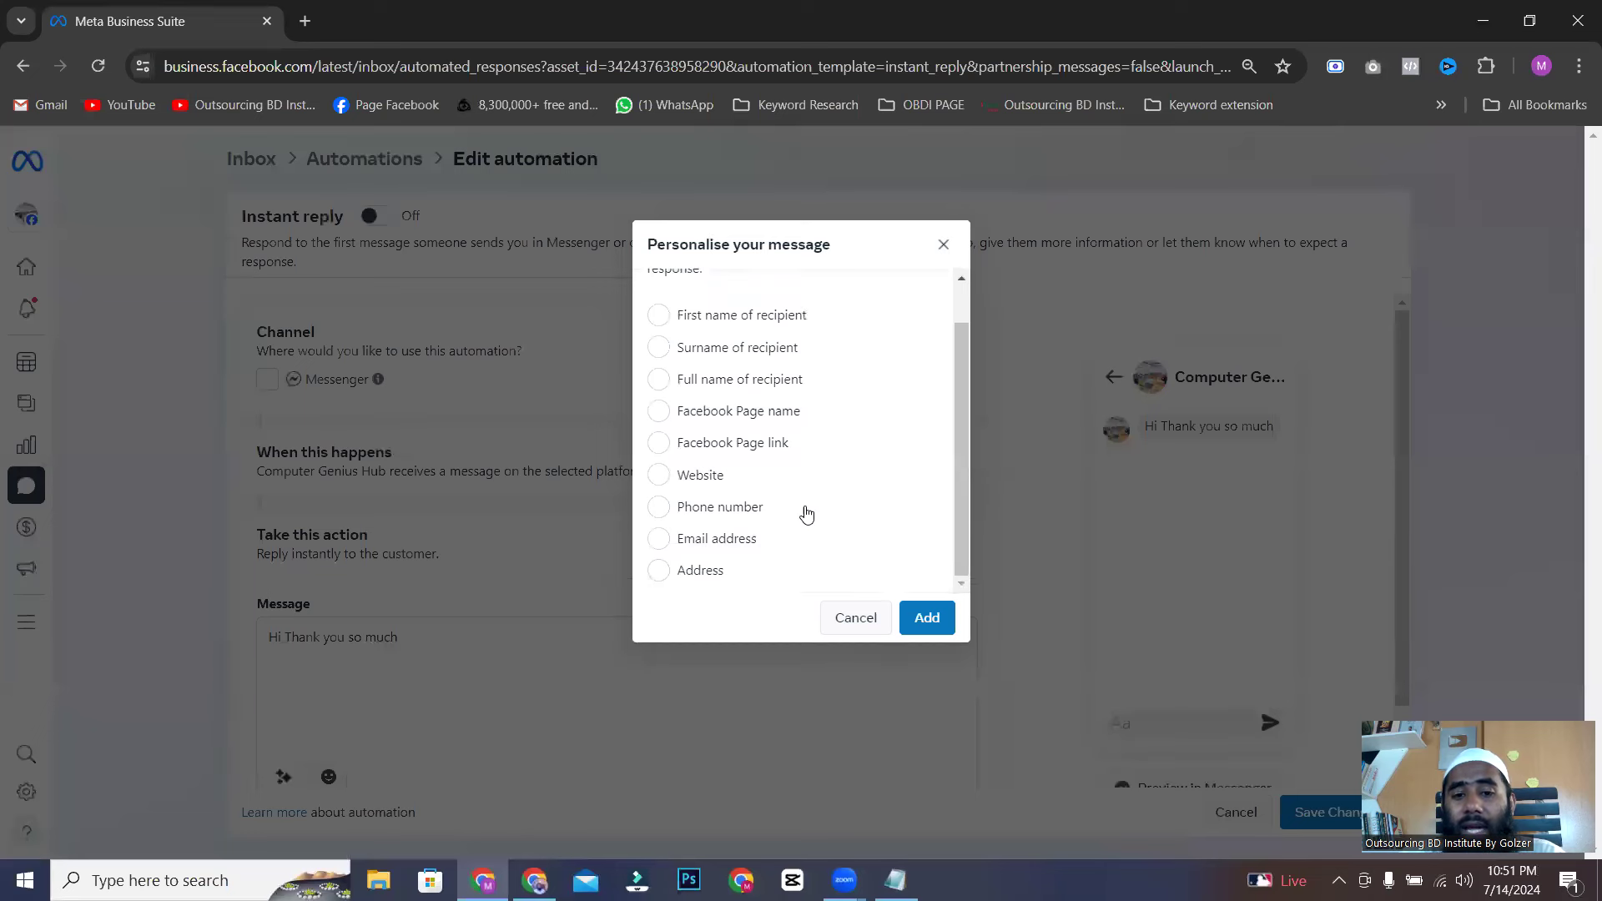
{"action": "scroll", "coordinate": [806, 515], "scroll_direction": "up", "scroll_amount": 1}
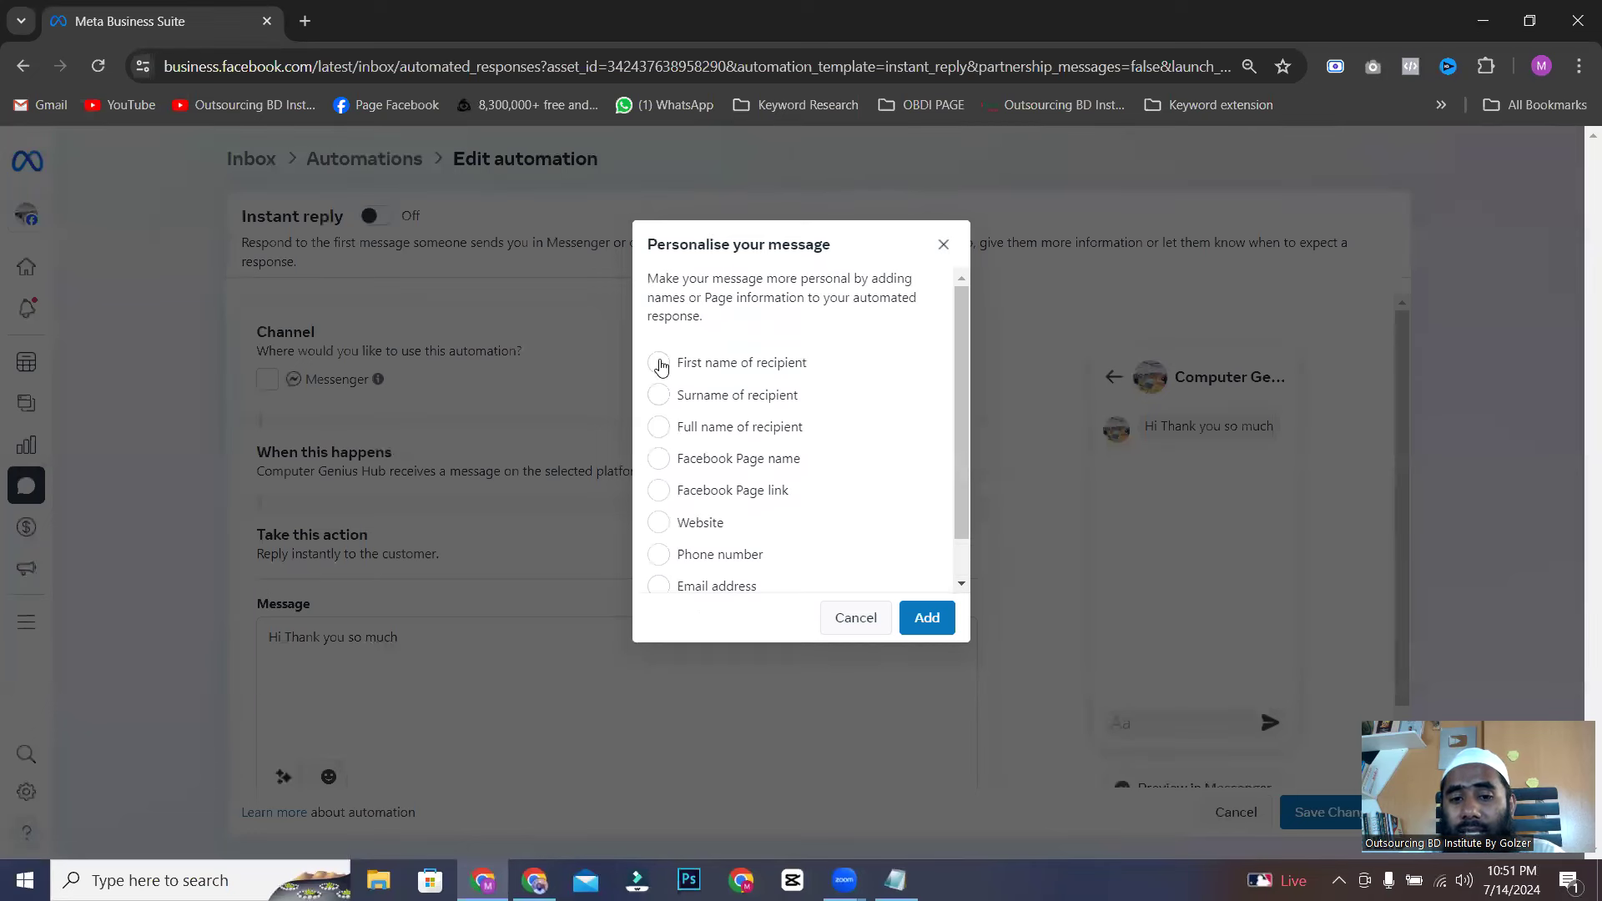
{"action": "left_click", "coordinate": [924, 618]}
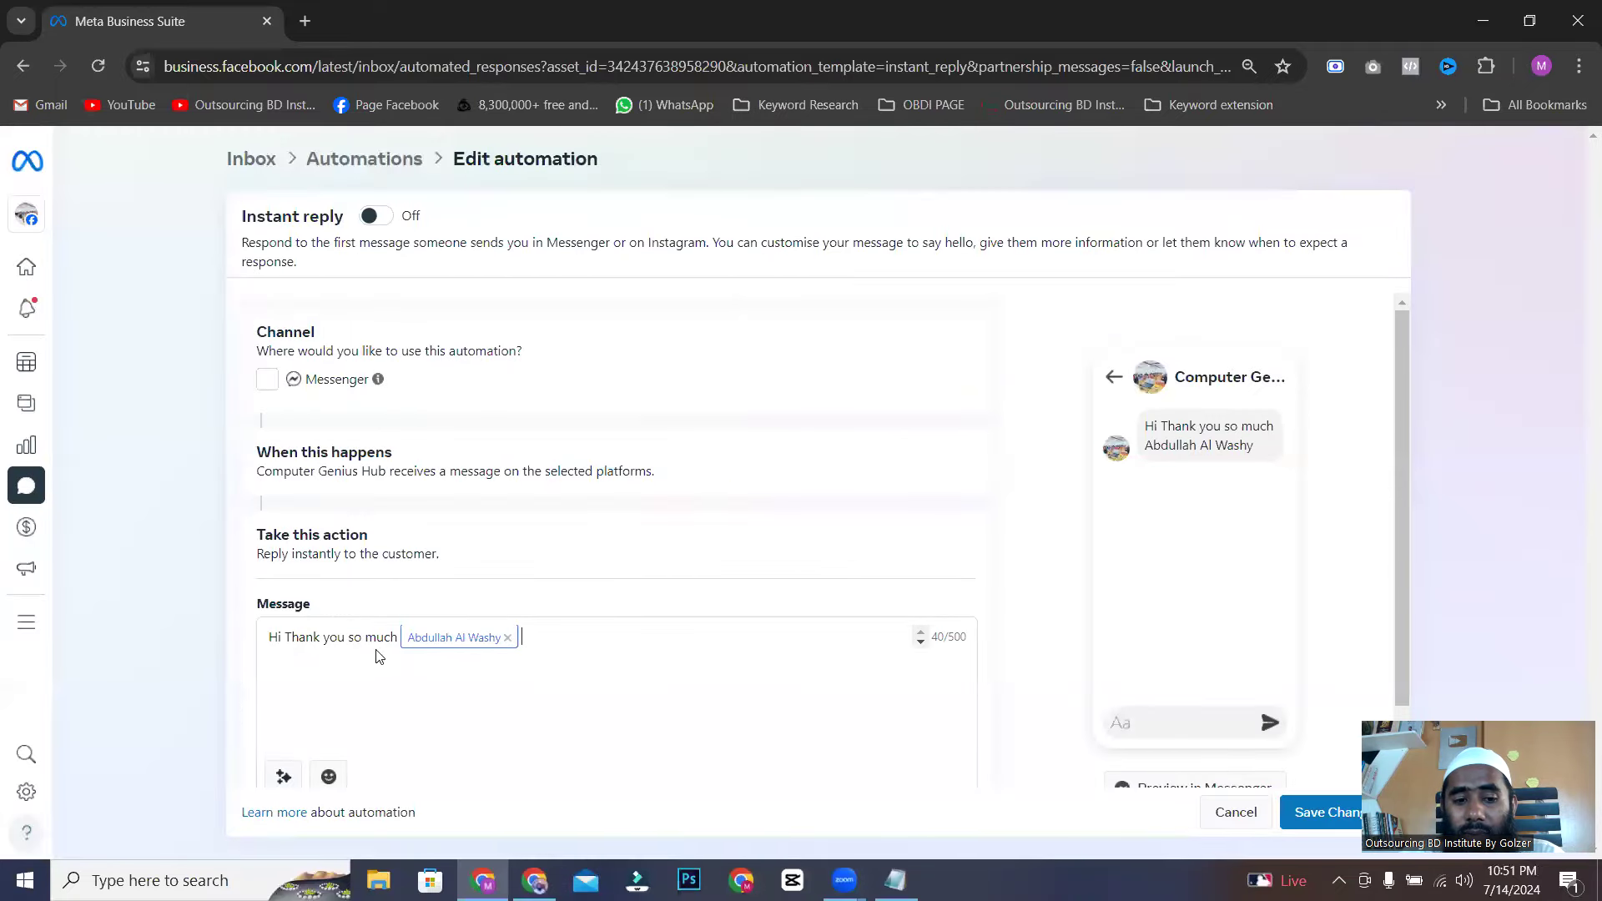
{"action": "left_click_drag", "start_coordinate": [399, 637], "coordinate": [290, 639]}
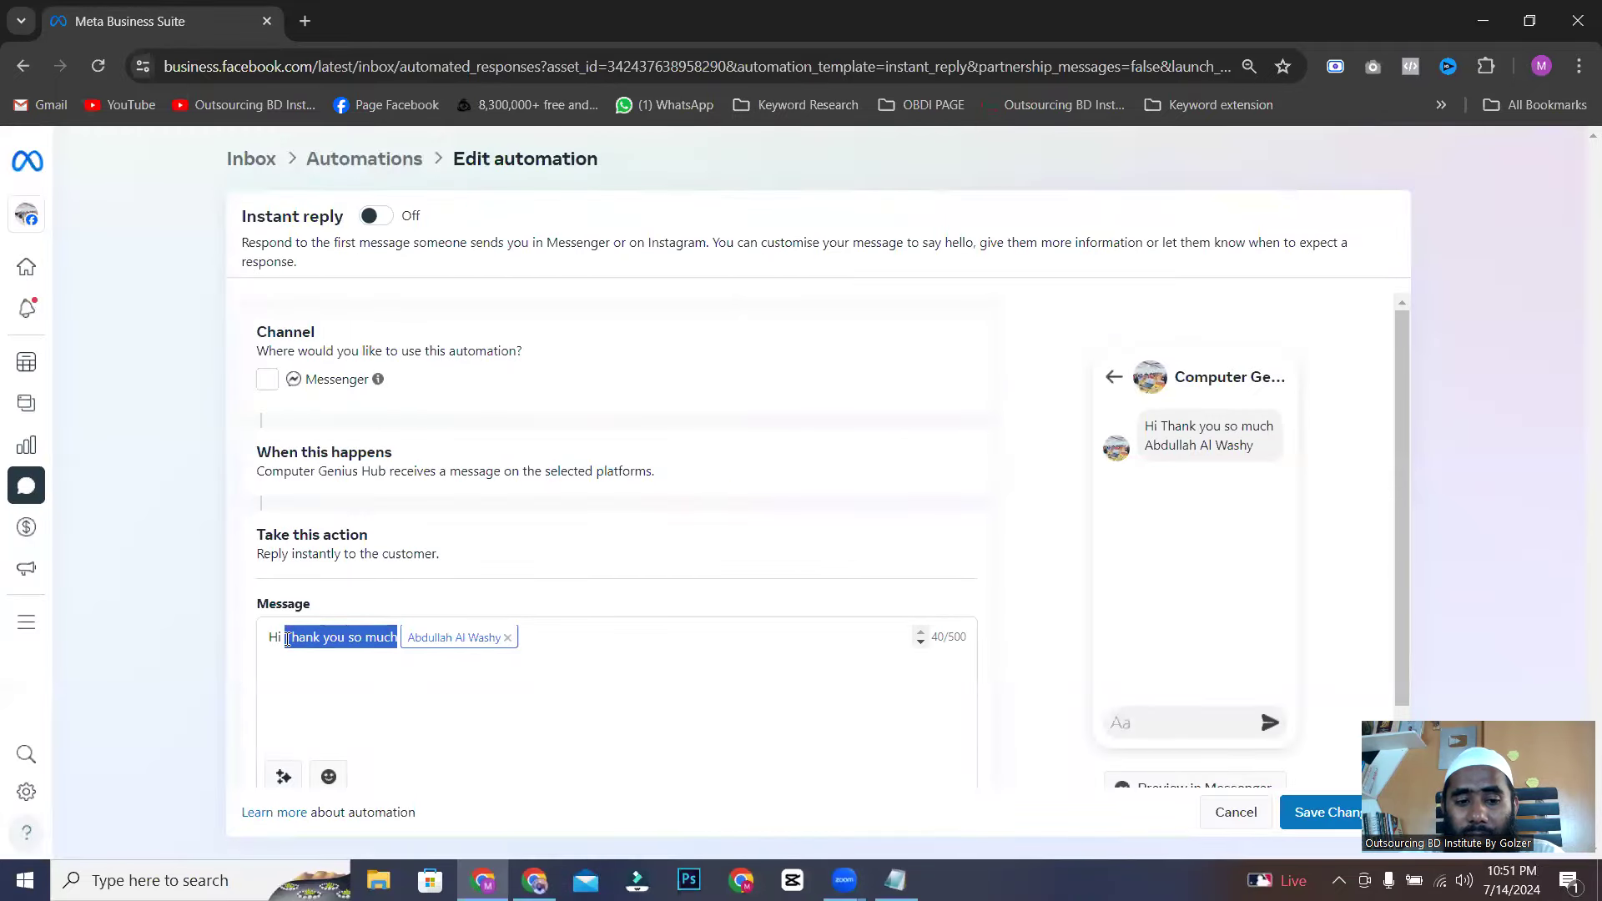
{"action": "key", "text": "BackSpace"}
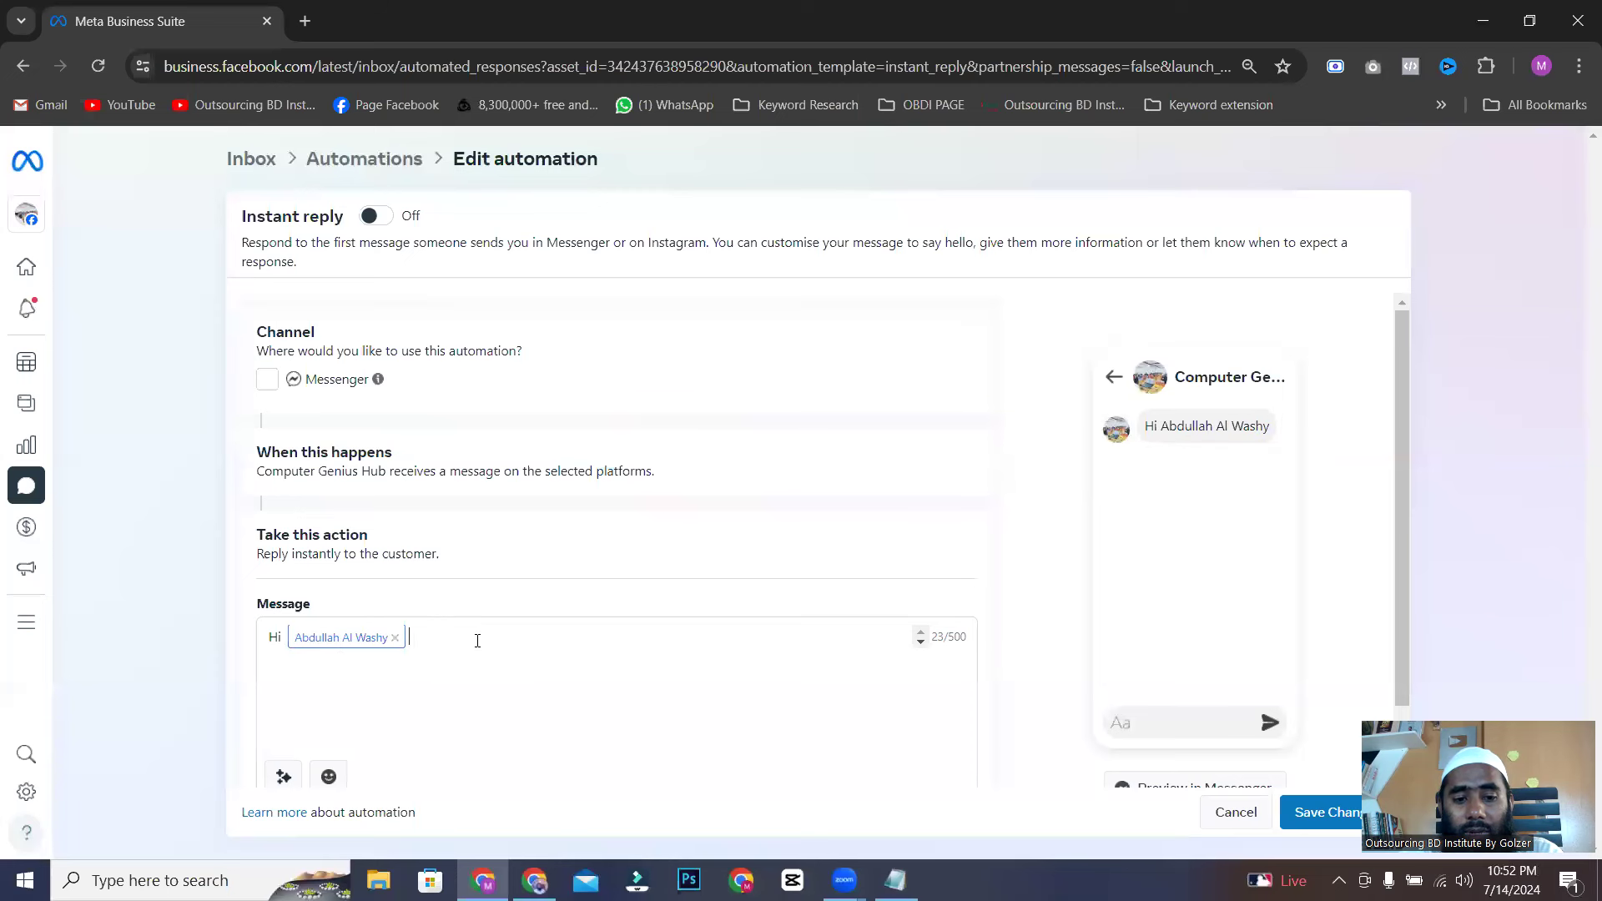
- Add "Thank you so much" after the recipient's name in the instant reply and turn on the Instant reply automation
{"action": "type", "text": "Thank you so much"}
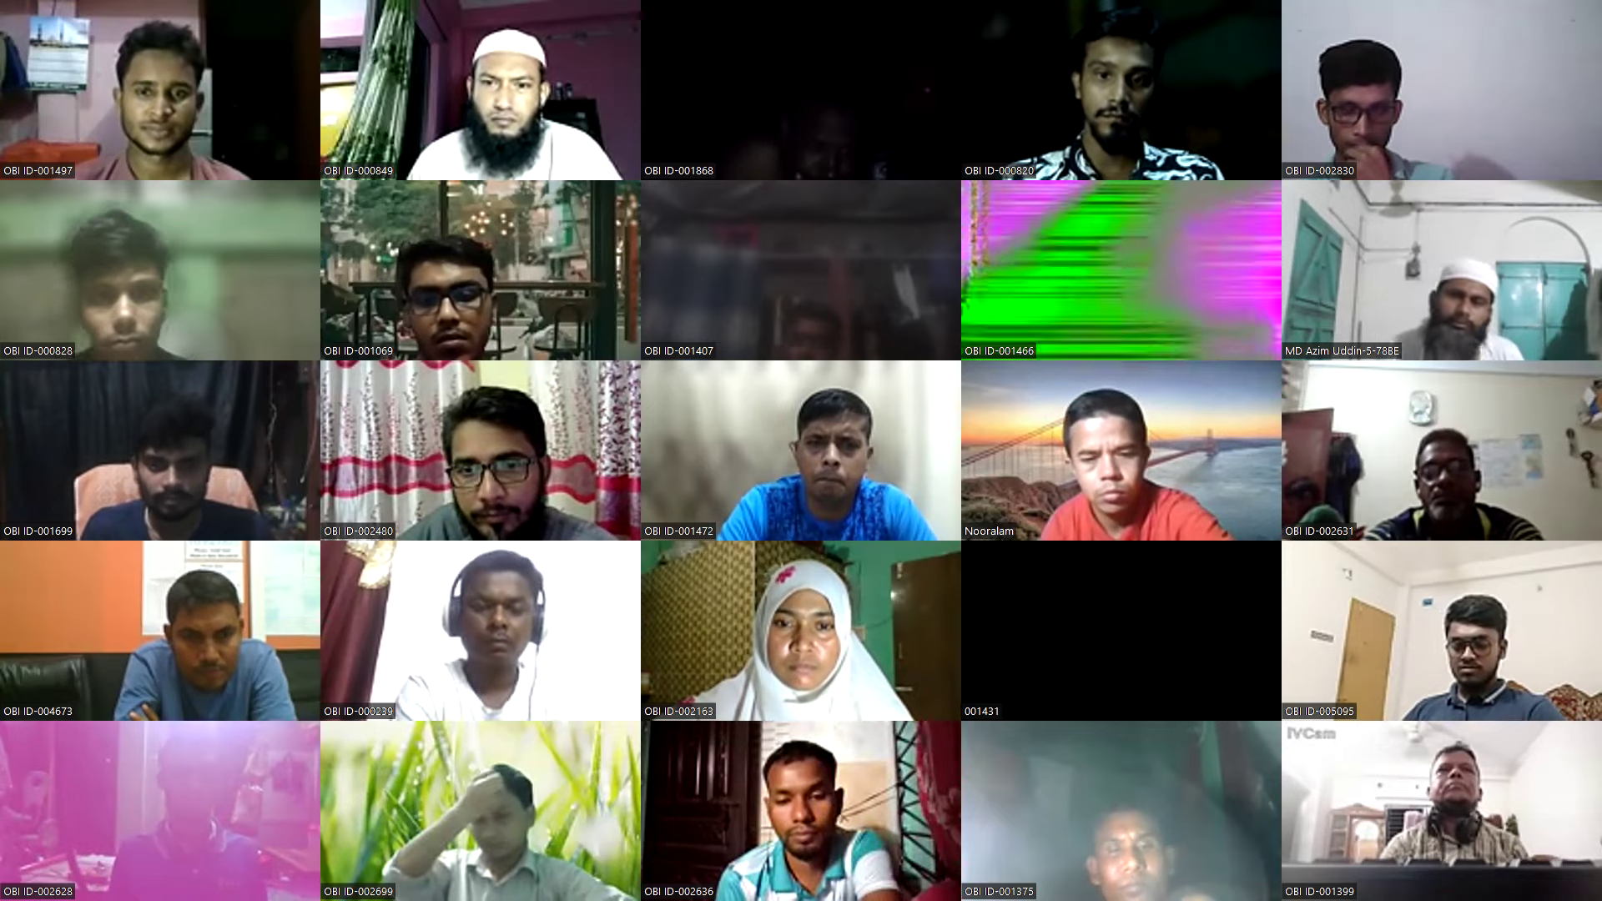
{"action": "key", "text": "Page_Down"}
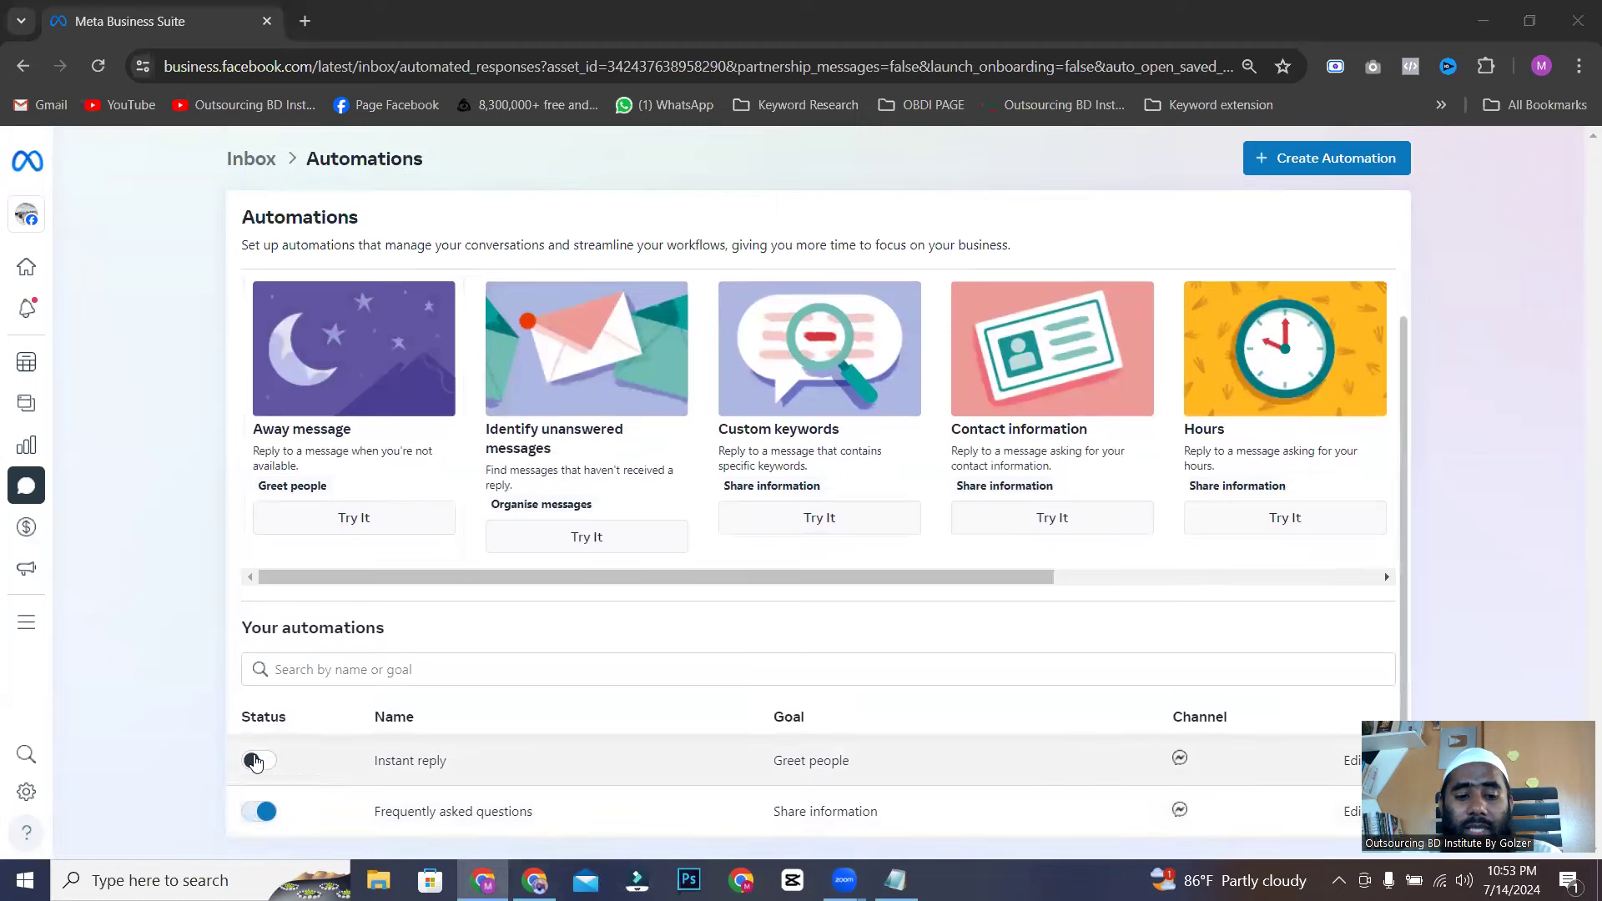
{"action": "left_click", "coordinate": [258, 762]}
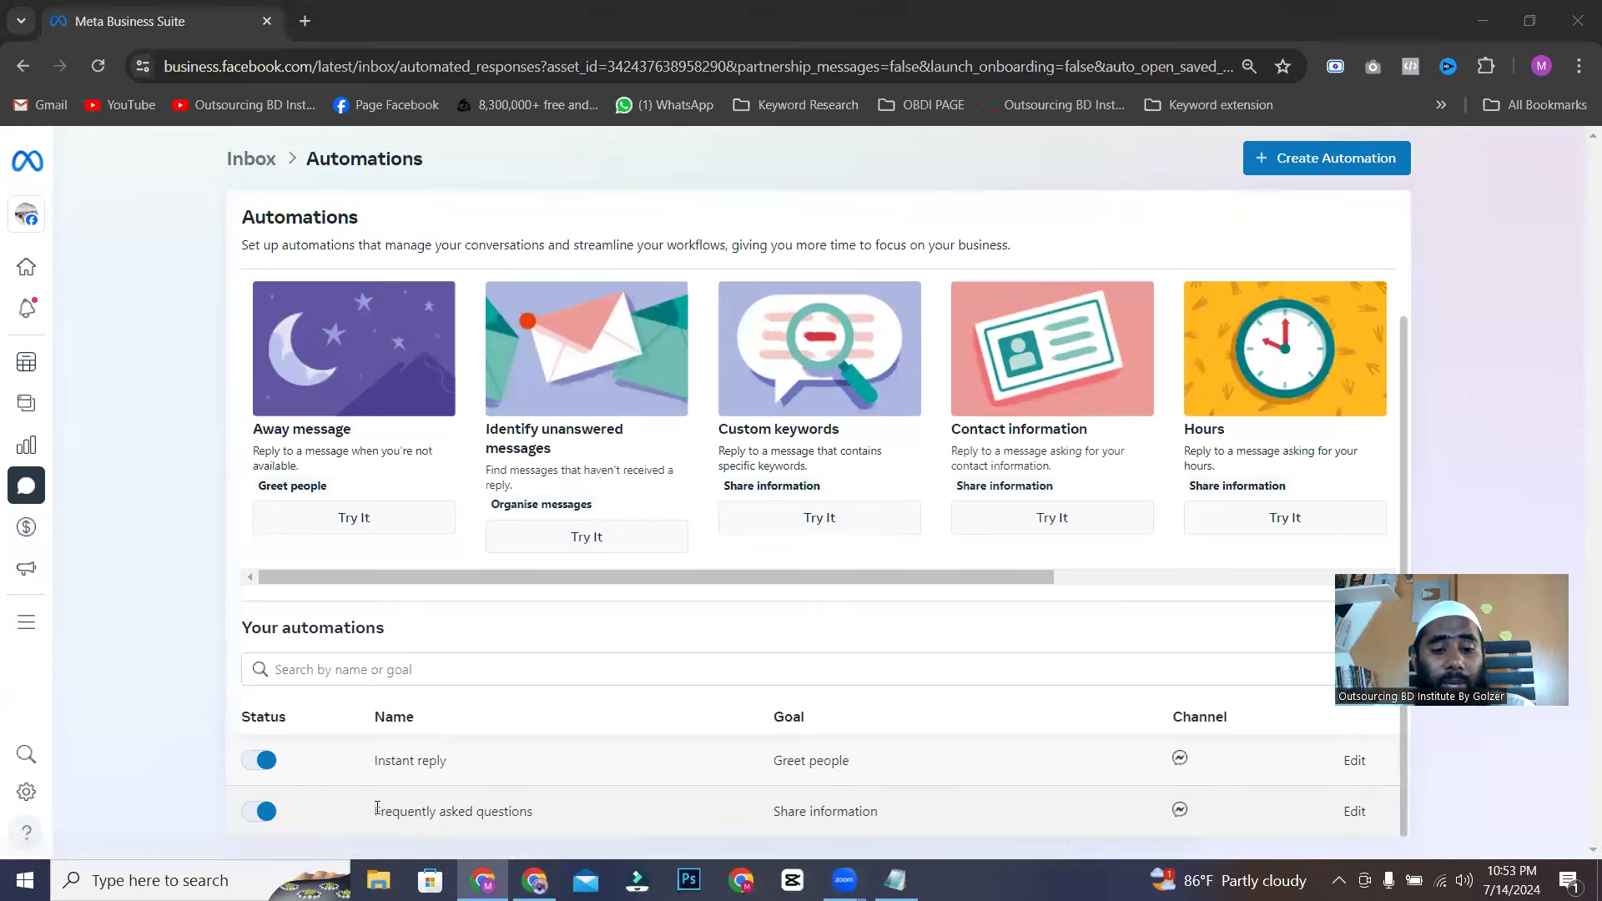
- Open the Frequently asked questions automation, add a question for Messenger and expand it for editing
{"action": "left_click", "coordinate": [1354, 810]}
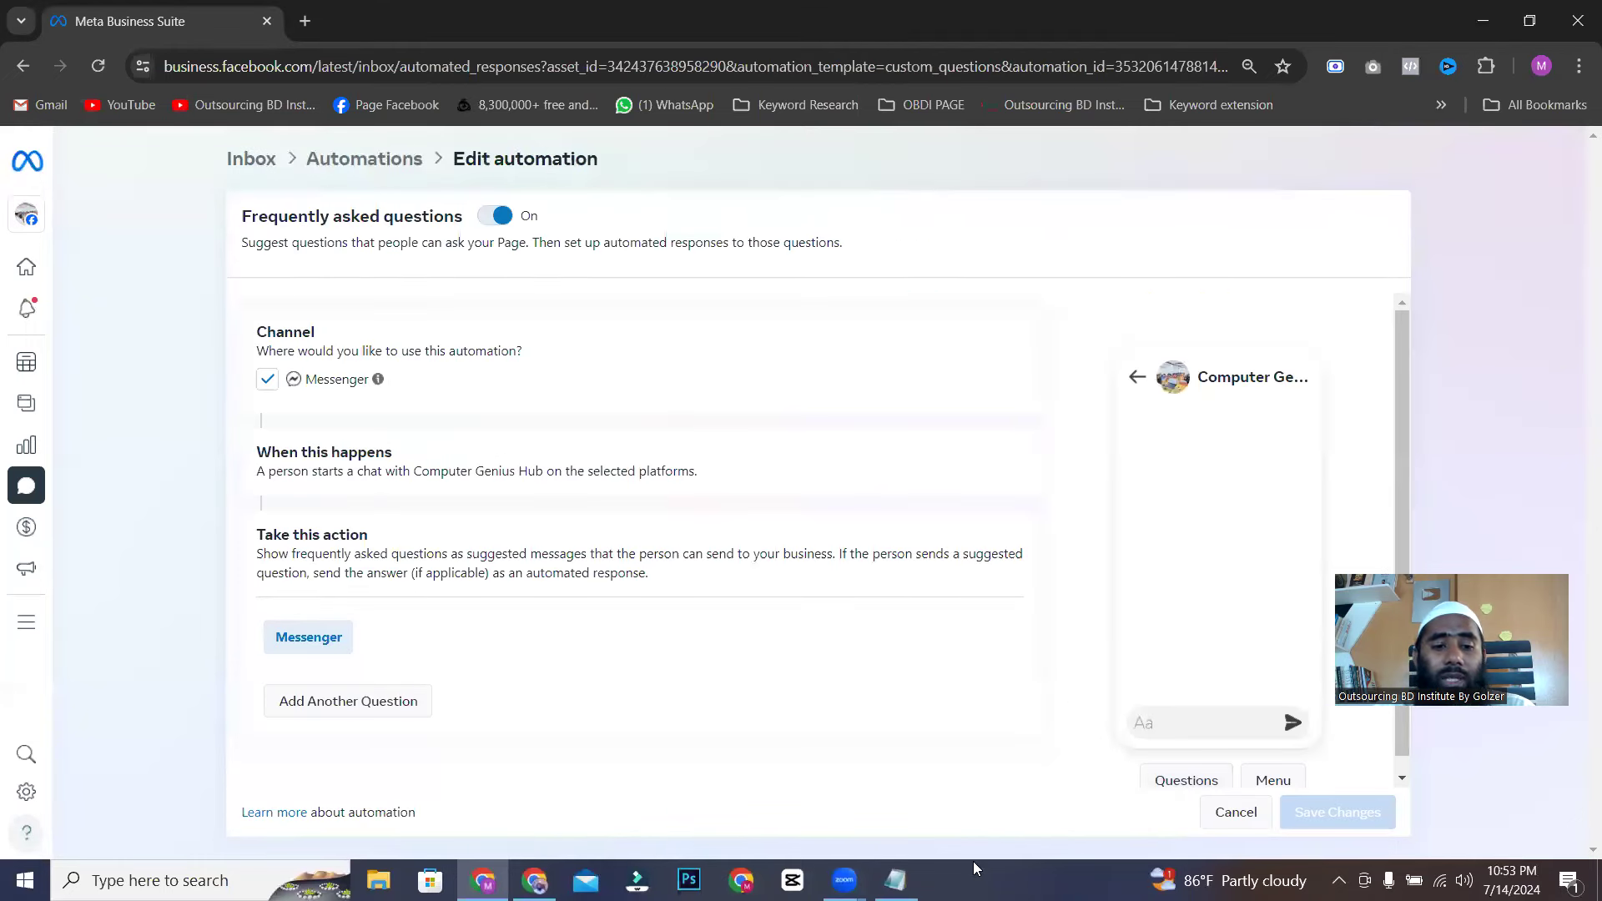
{"action": "scroll", "coordinate": [321, 693], "scroll_direction": "down", "scroll_amount": 1}
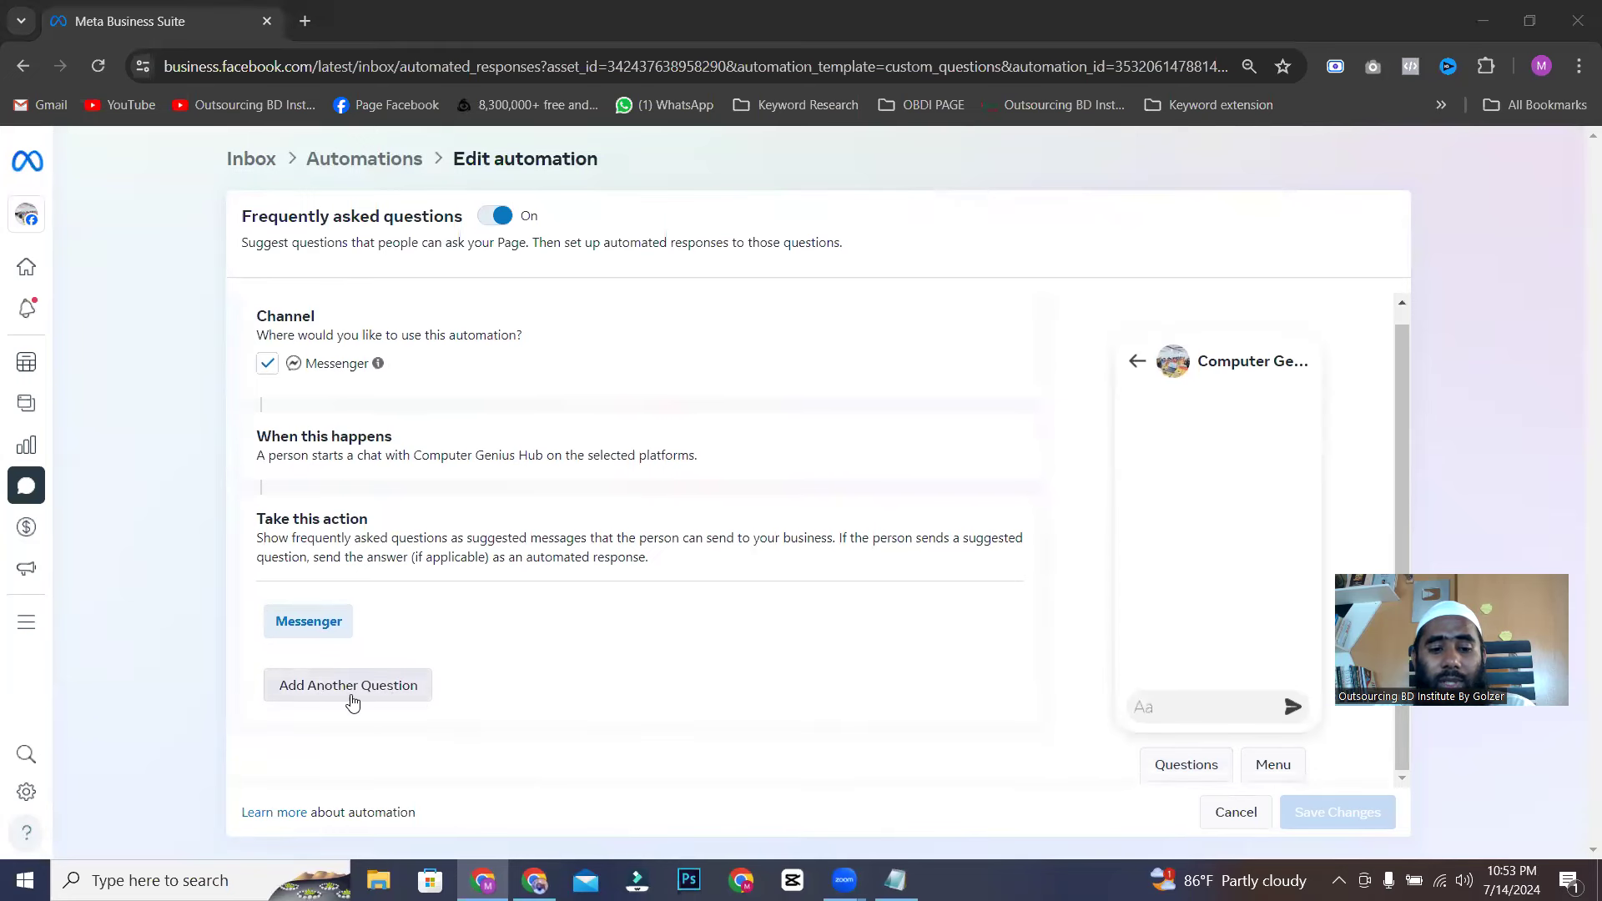
{"action": "left_click", "coordinate": [384, 693]}
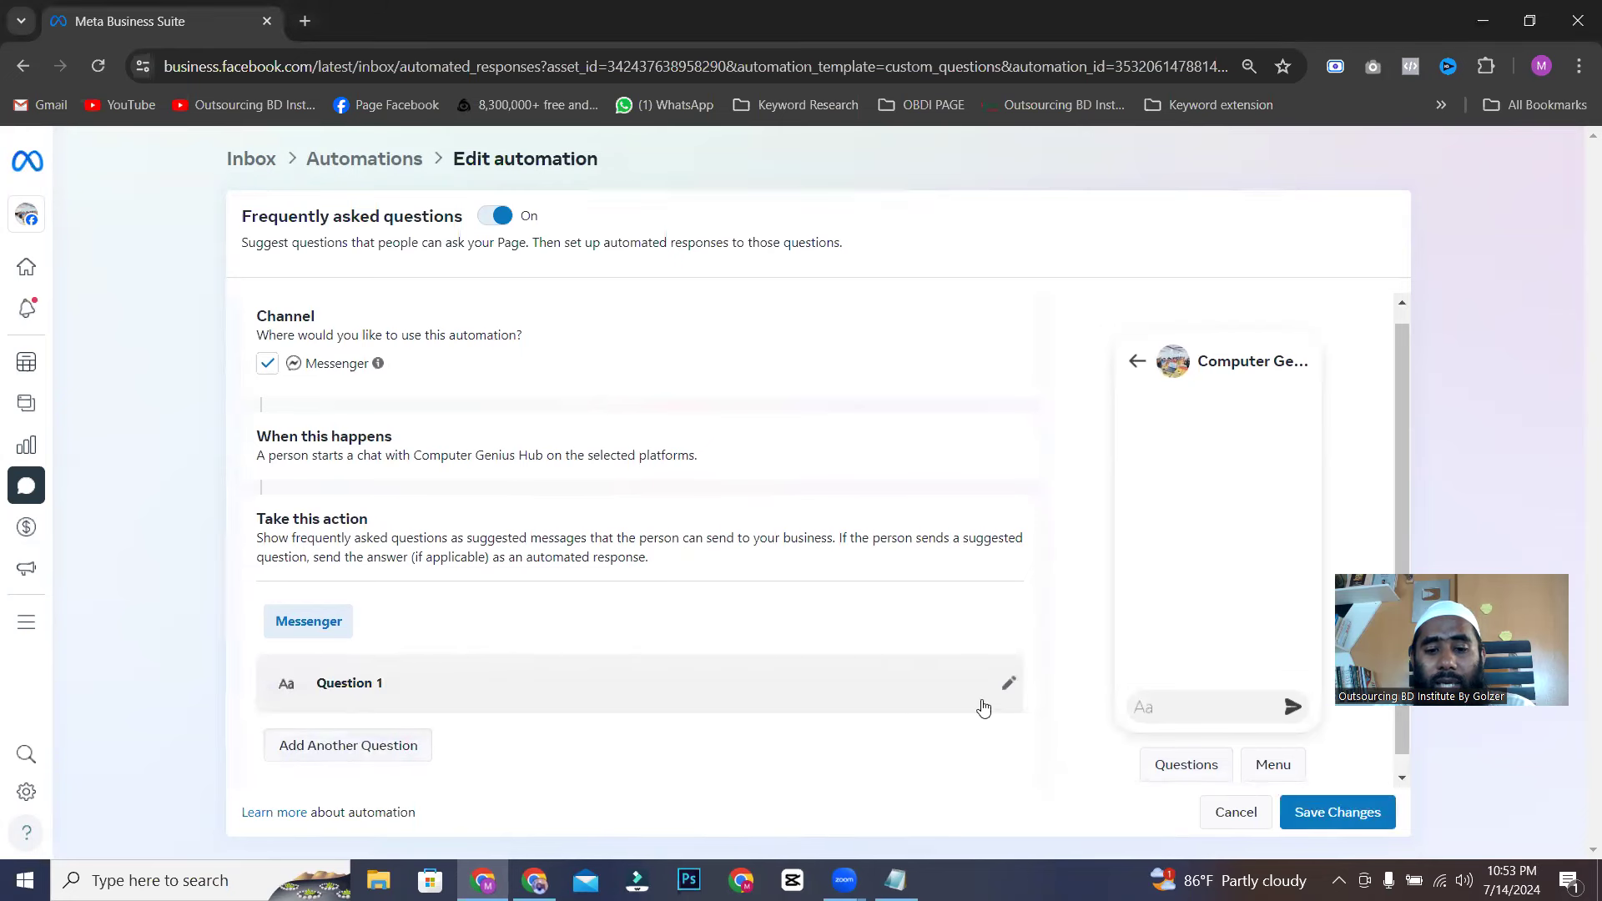
{"action": "left_click", "coordinate": [1007, 688]}
{"action": "scroll", "coordinate": [644, 705], "scroll_direction": "down", "scroll_amount": 3}
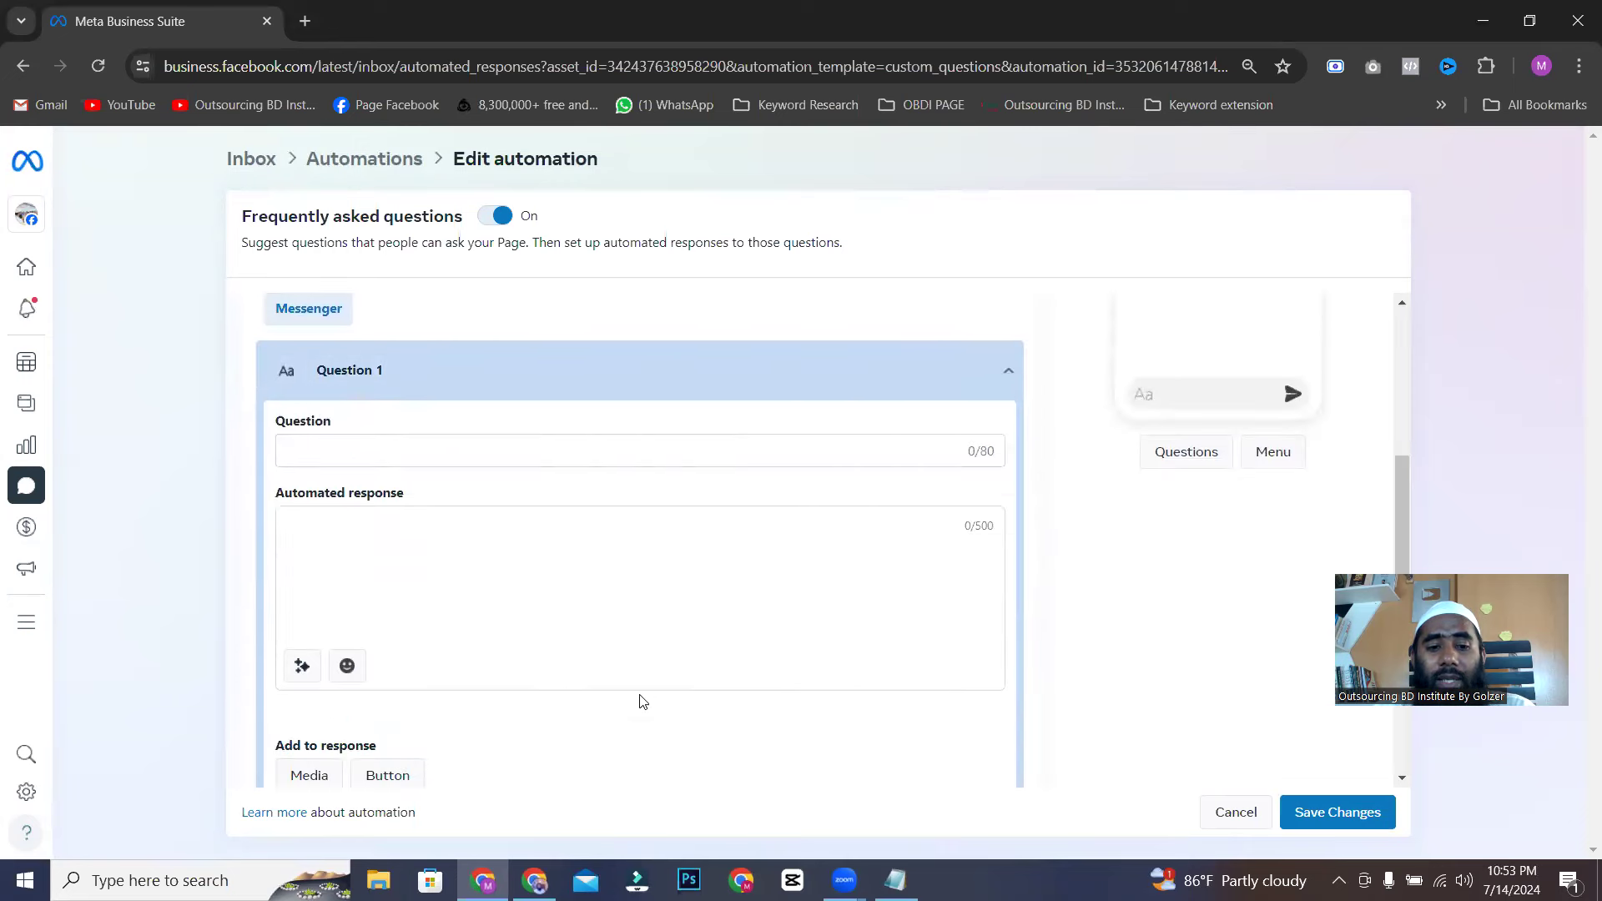
- Set the question to "Tumi ki digital marketer" and its automated response to "Yes"
{"action": "left_click", "coordinate": [378, 444]}
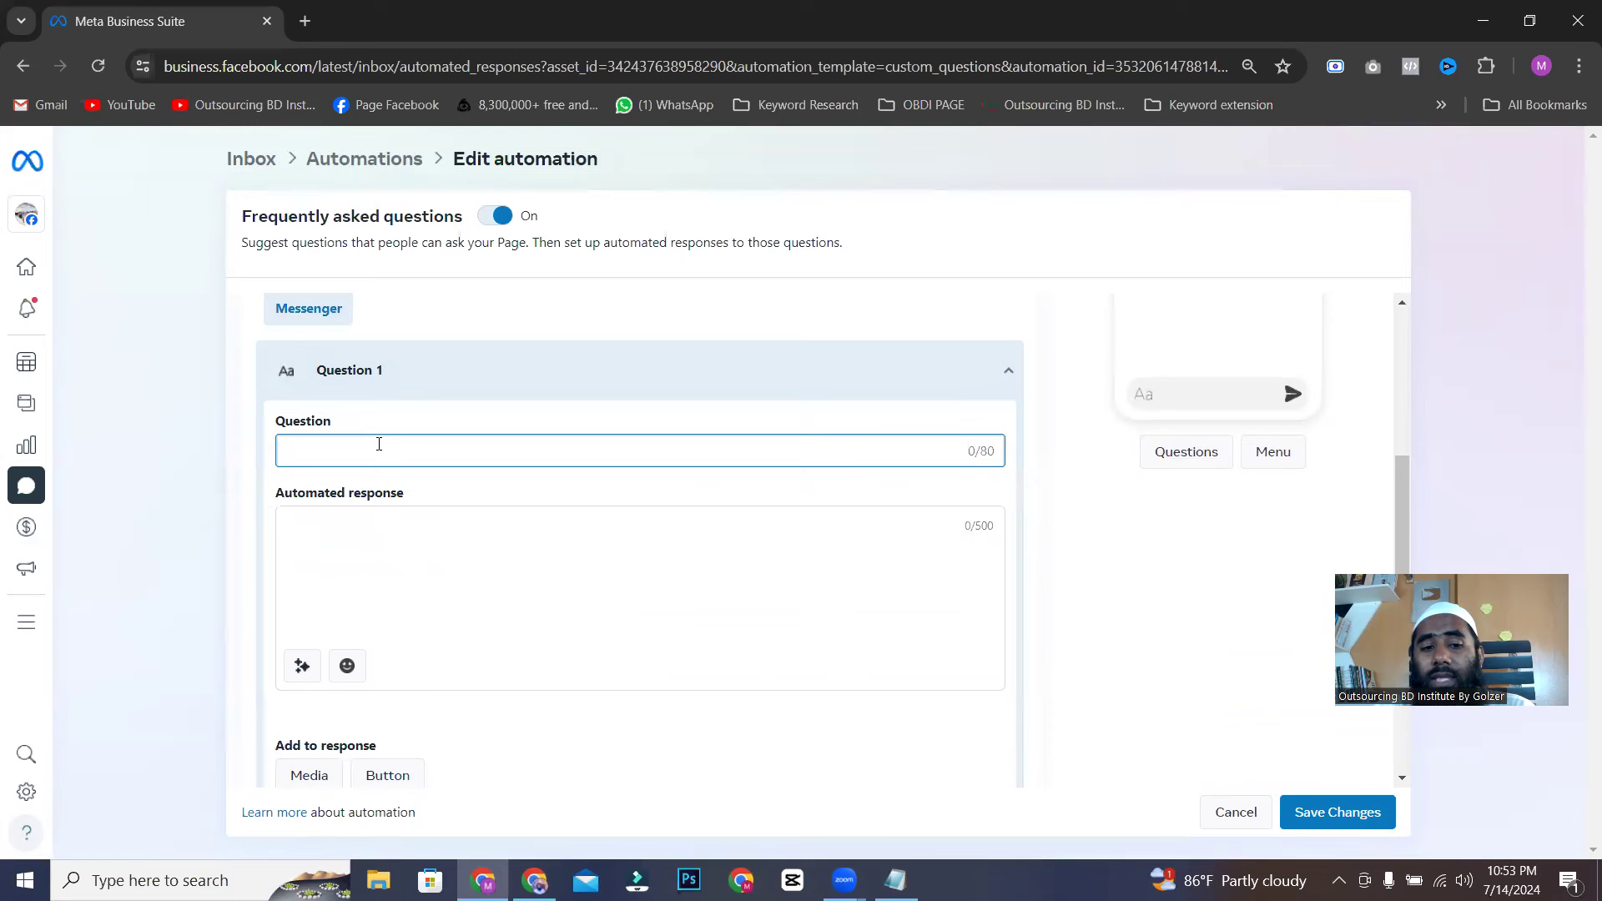
{"action": "type", "text": "A"}
{"action": "key", "text": "BackSpace"}
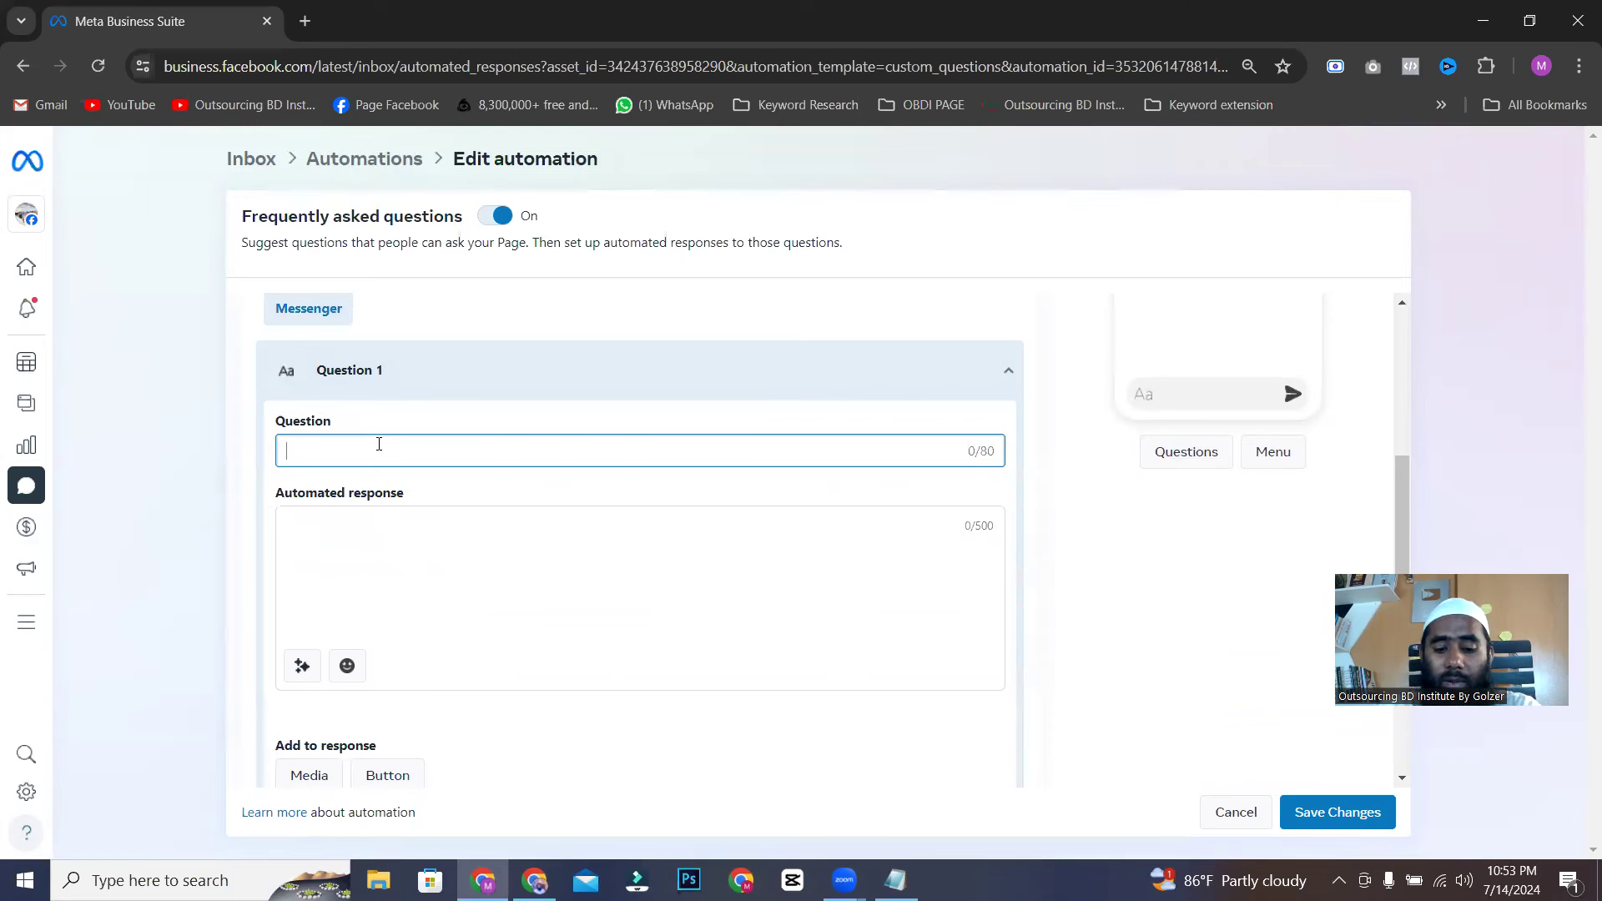
{"action": "type", "text": "Tumi ki digital markete"}
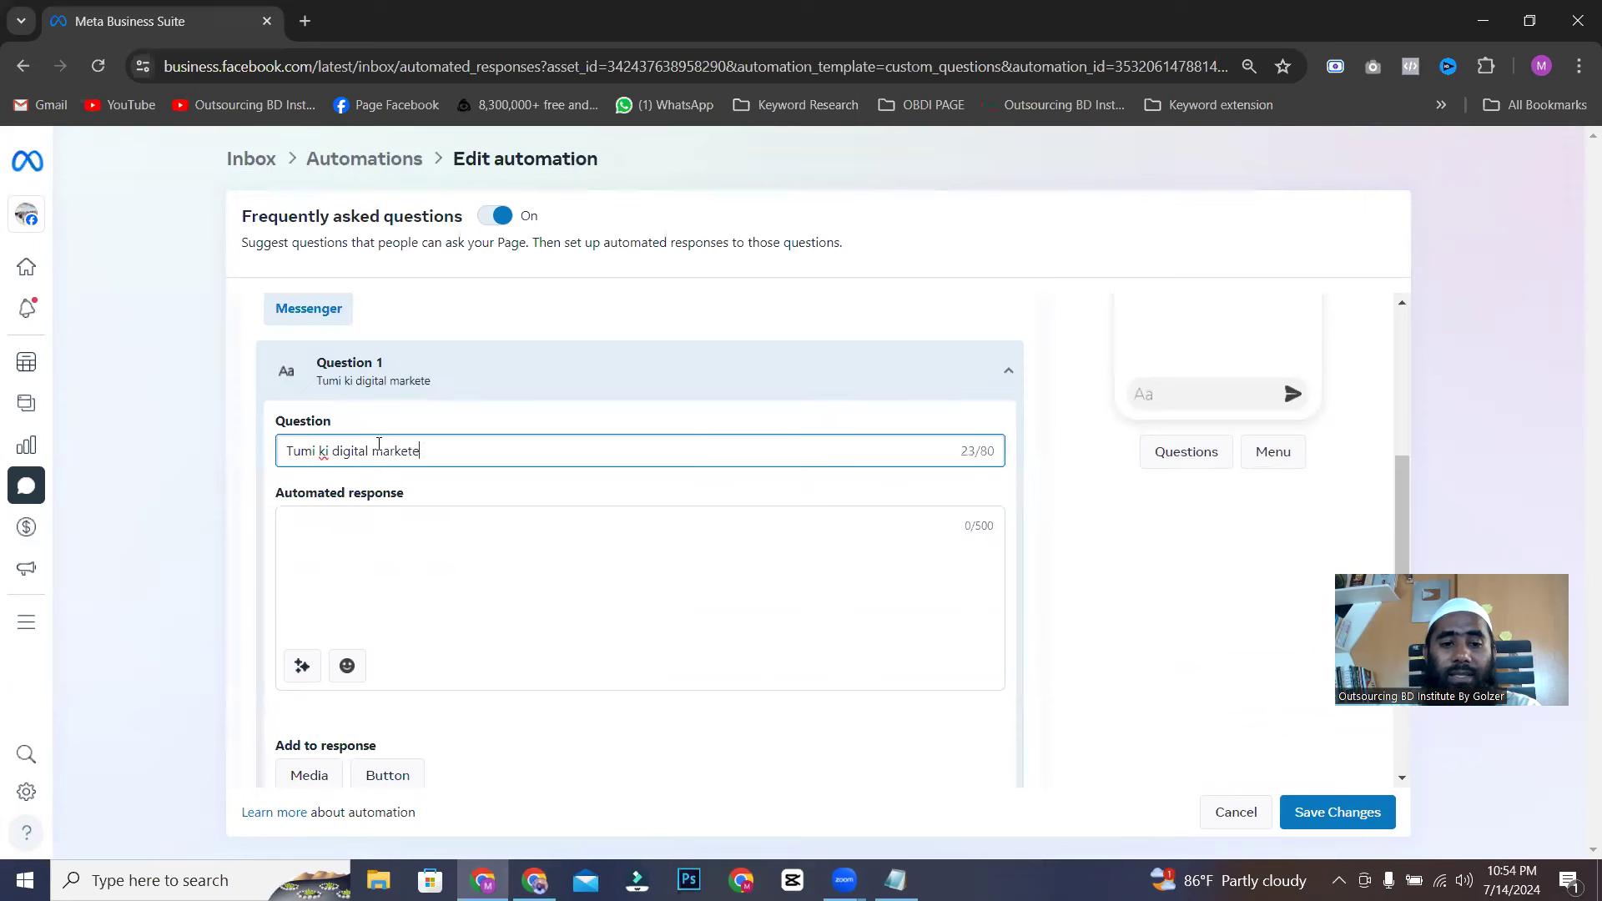
{"action": "left_click", "coordinate": [351, 529]}
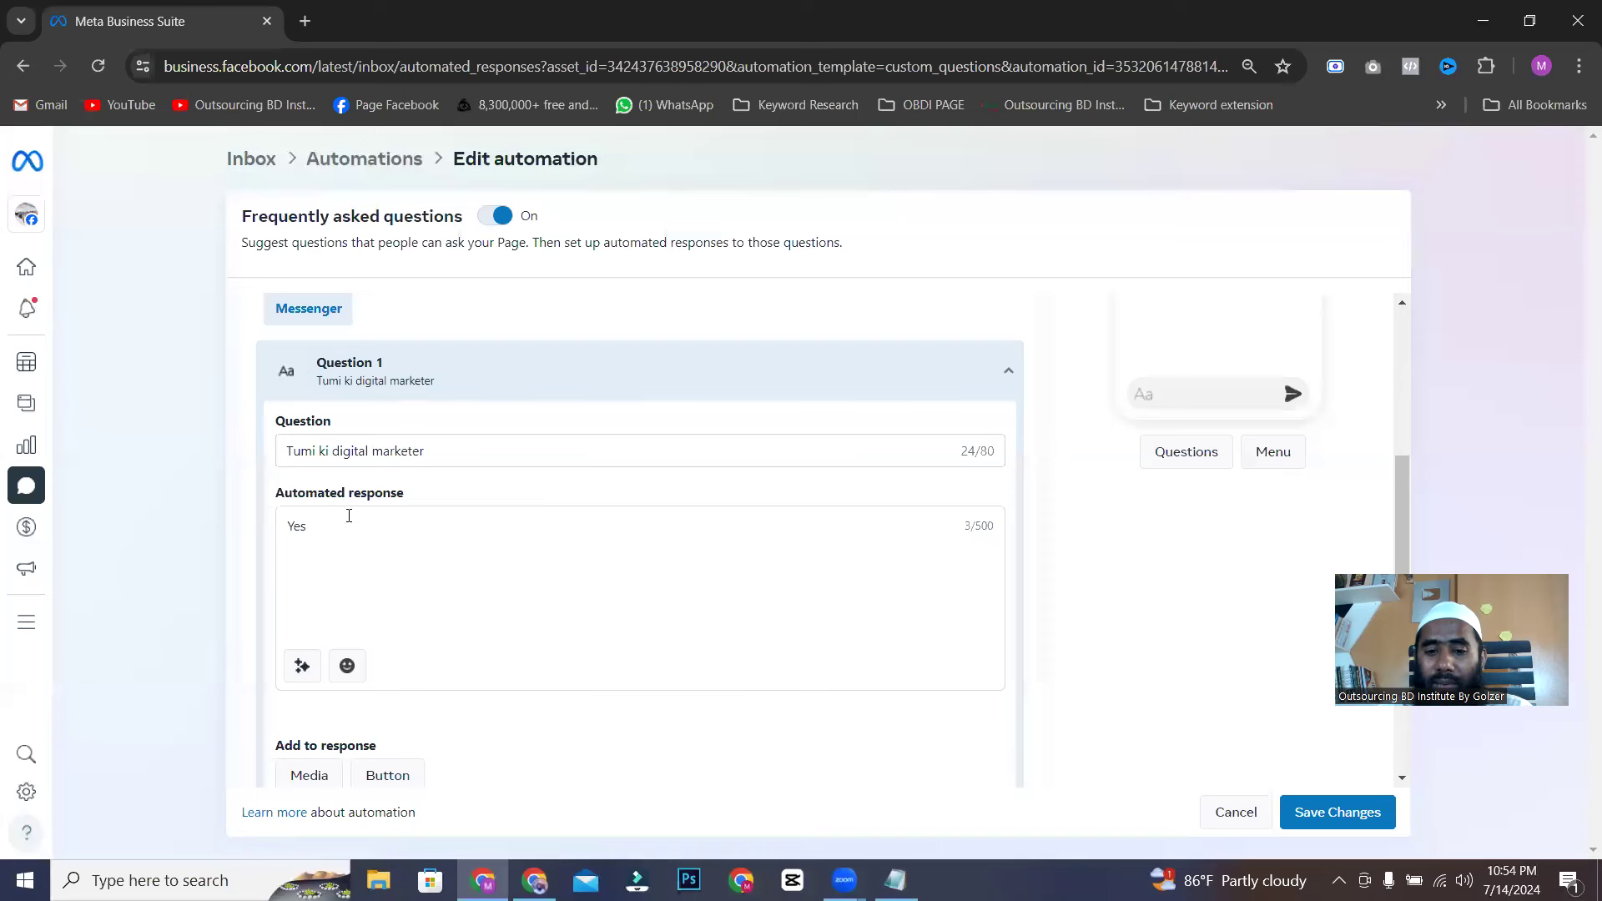
- Attach the dark purple banner image with the Bengali file name from Downloads as media for the question's response
{"action": "scroll", "coordinate": [662, 654], "scroll_direction": "down", "scroll_amount": 3}
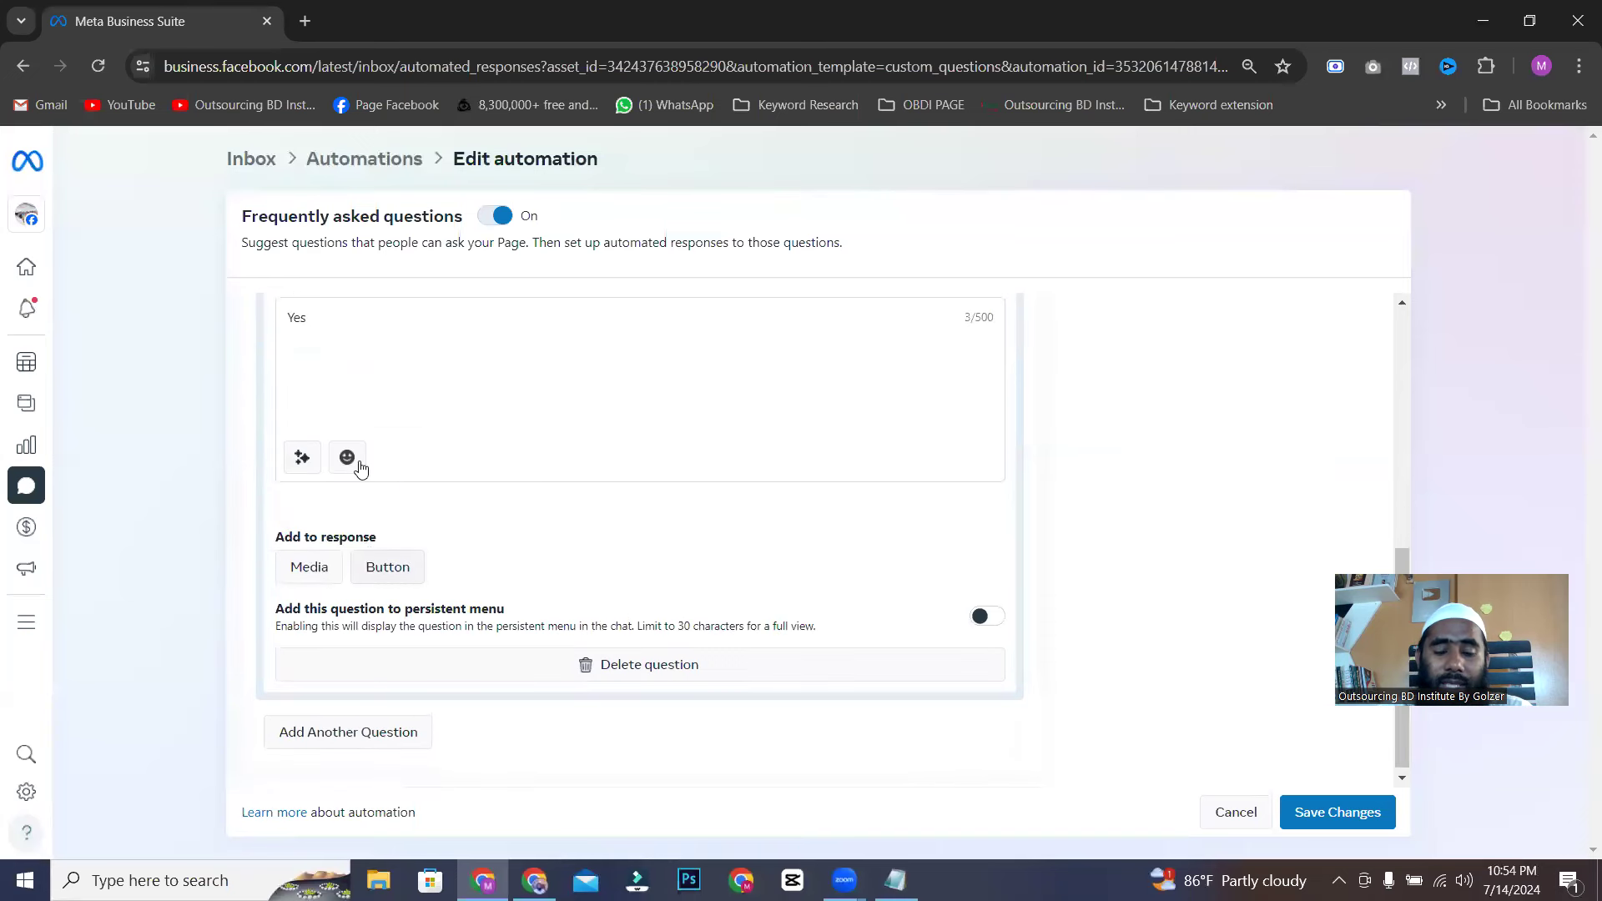
{"action": "left_click_drag", "start_coordinate": [315, 319], "coordinate": [282, 325]}
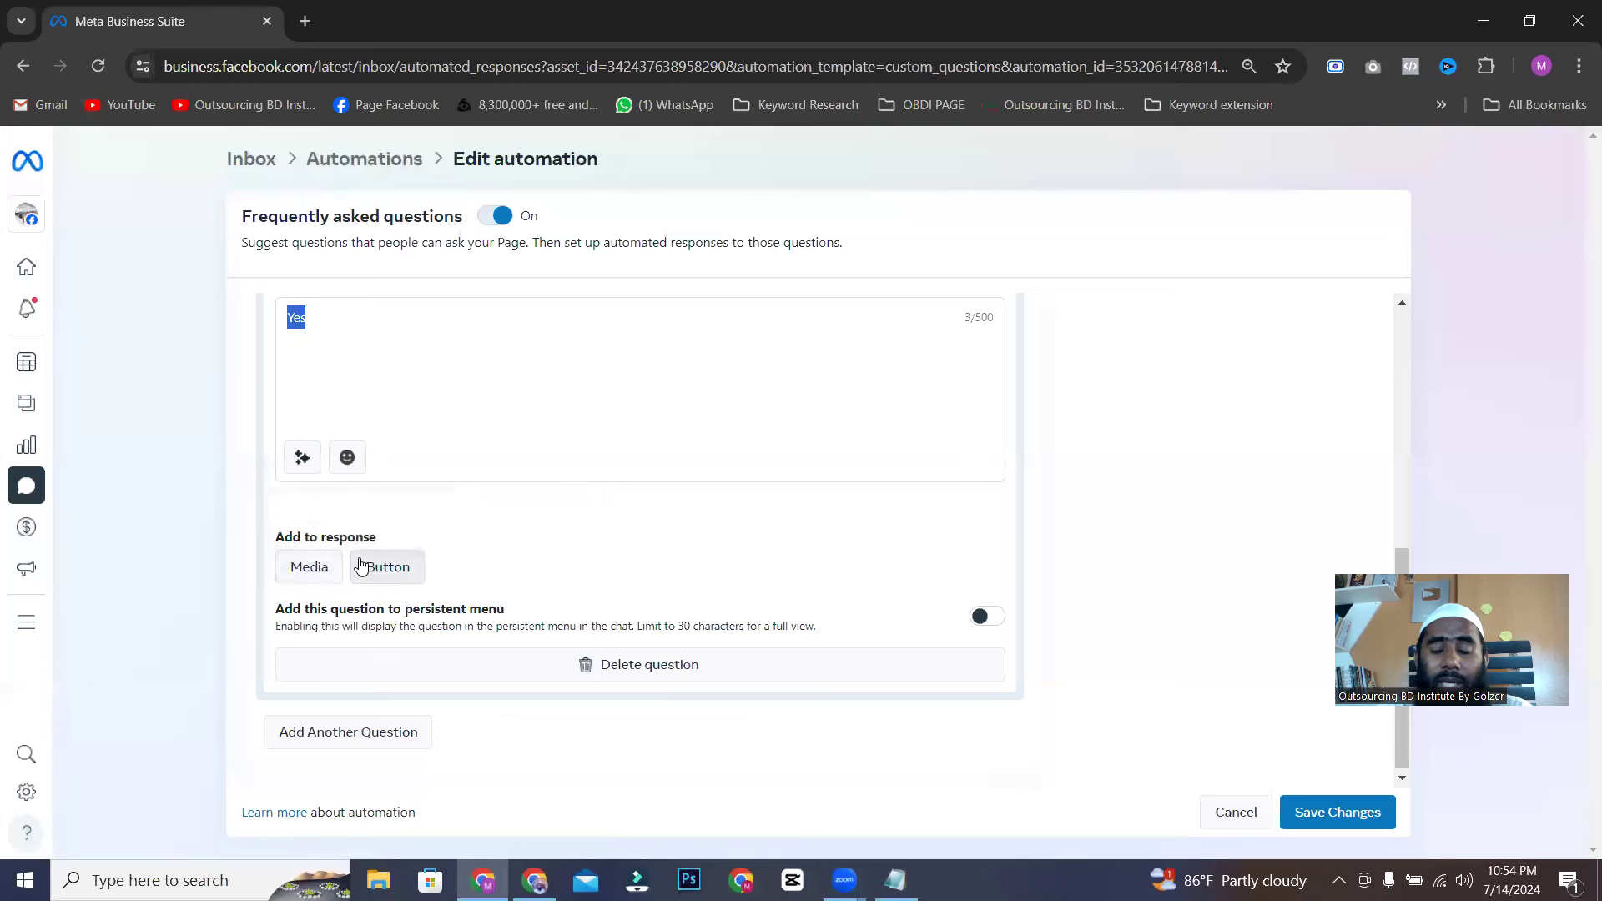
{"action": "left_click", "coordinate": [309, 567]}
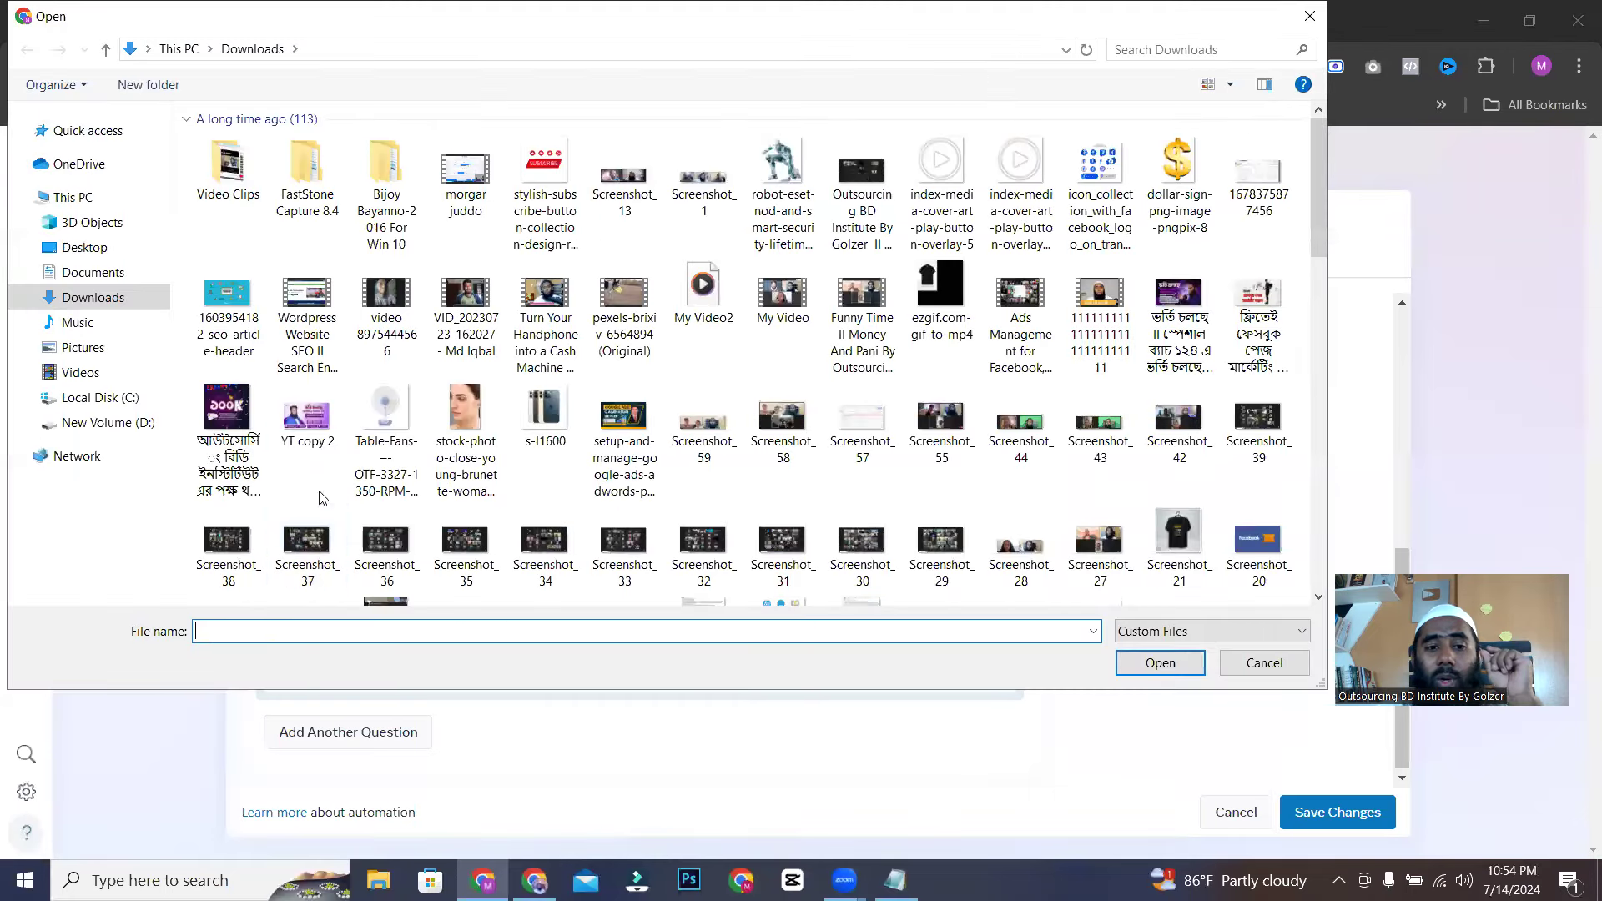
{"action": "left_click", "coordinate": [237, 417]}
{"action": "left_click", "coordinate": [1142, 666]}
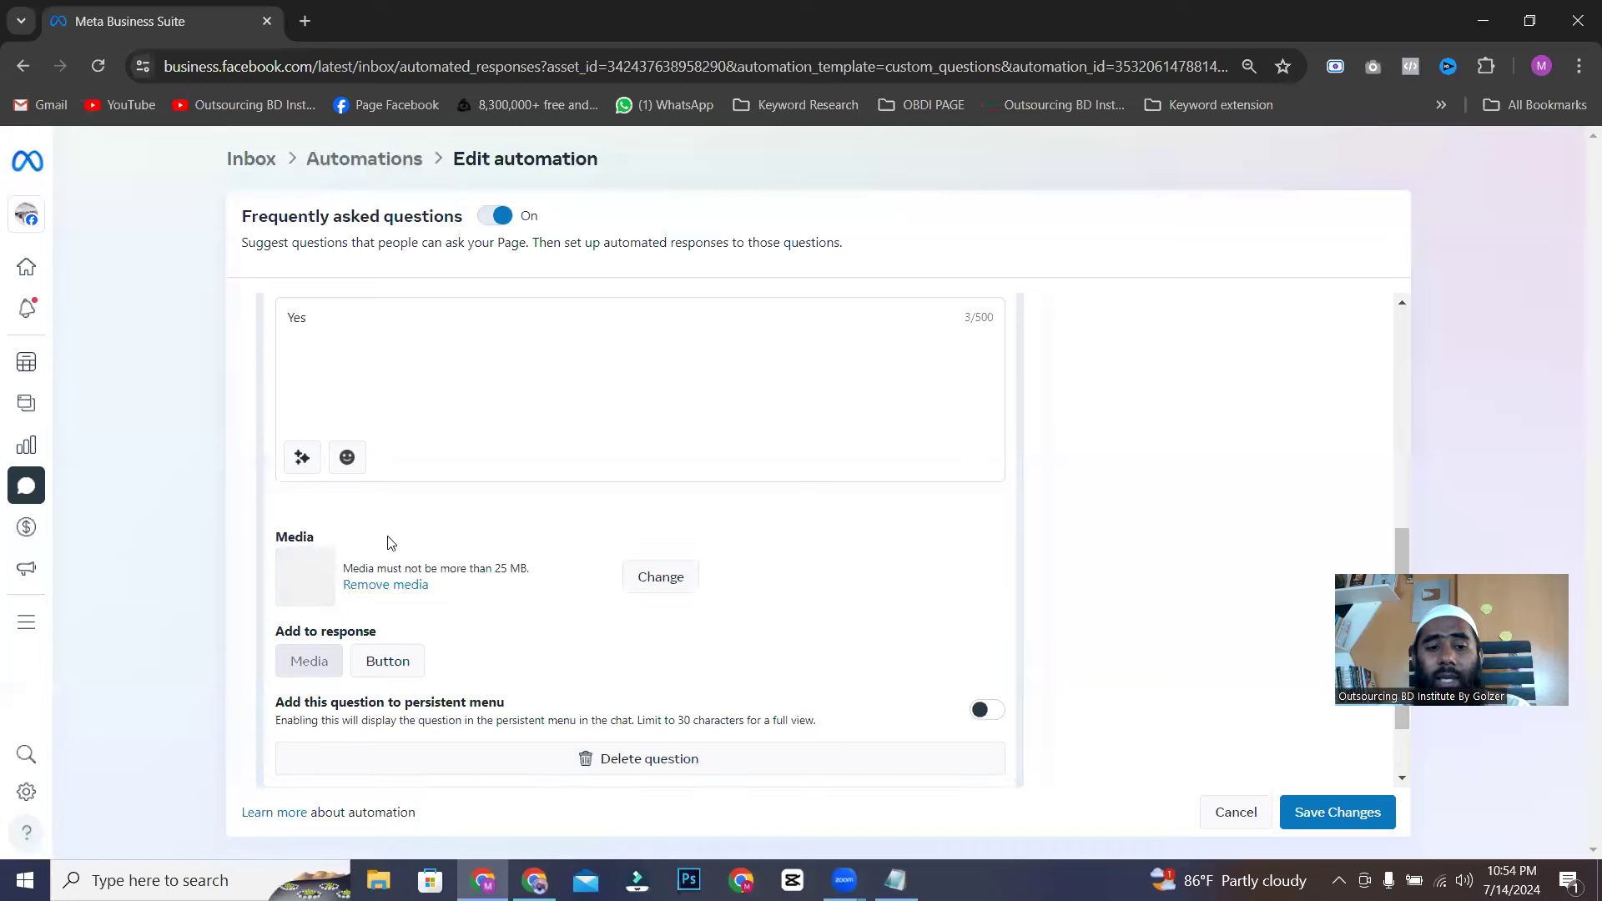
- Review the question, its response and the attached image, save the Frequently asked questions automation and dismiss the notification
{"action": "scroll", "coordinate": [367, 475], "scroll_direction": "up", "scroll_amount": 1}
{"action": "scroll", "coordinate": [366, 441], "scroll_direction": "up", "scroll_amount": 5}
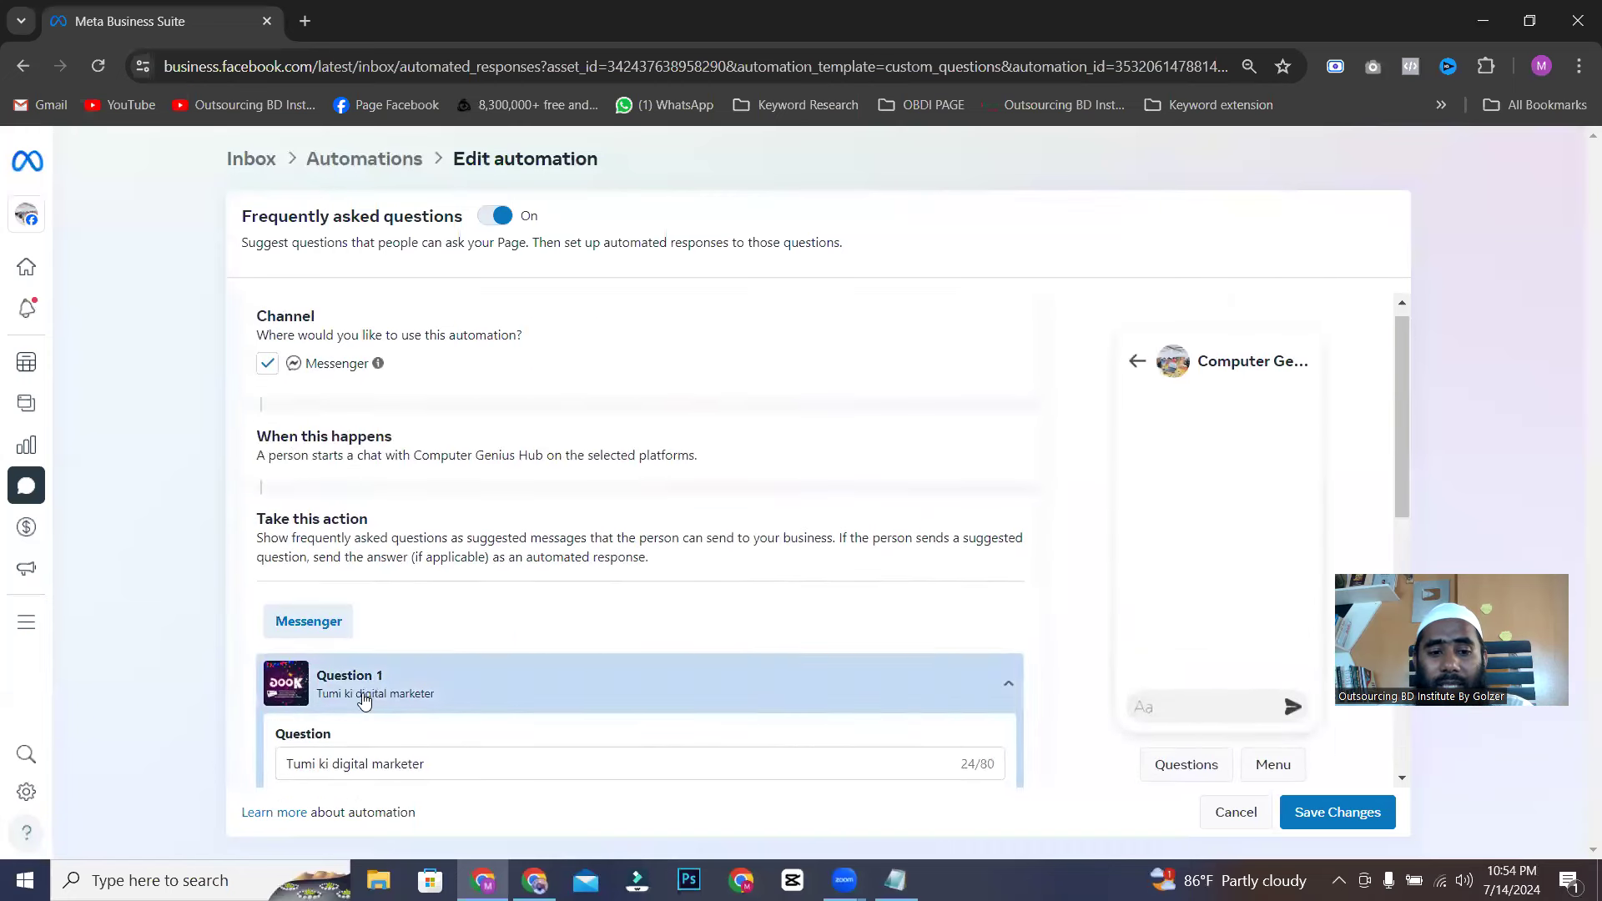
{"action": "scroll", "coordinate": [392, 584], "scroll_direction": "down", "scroll_amount": 3}
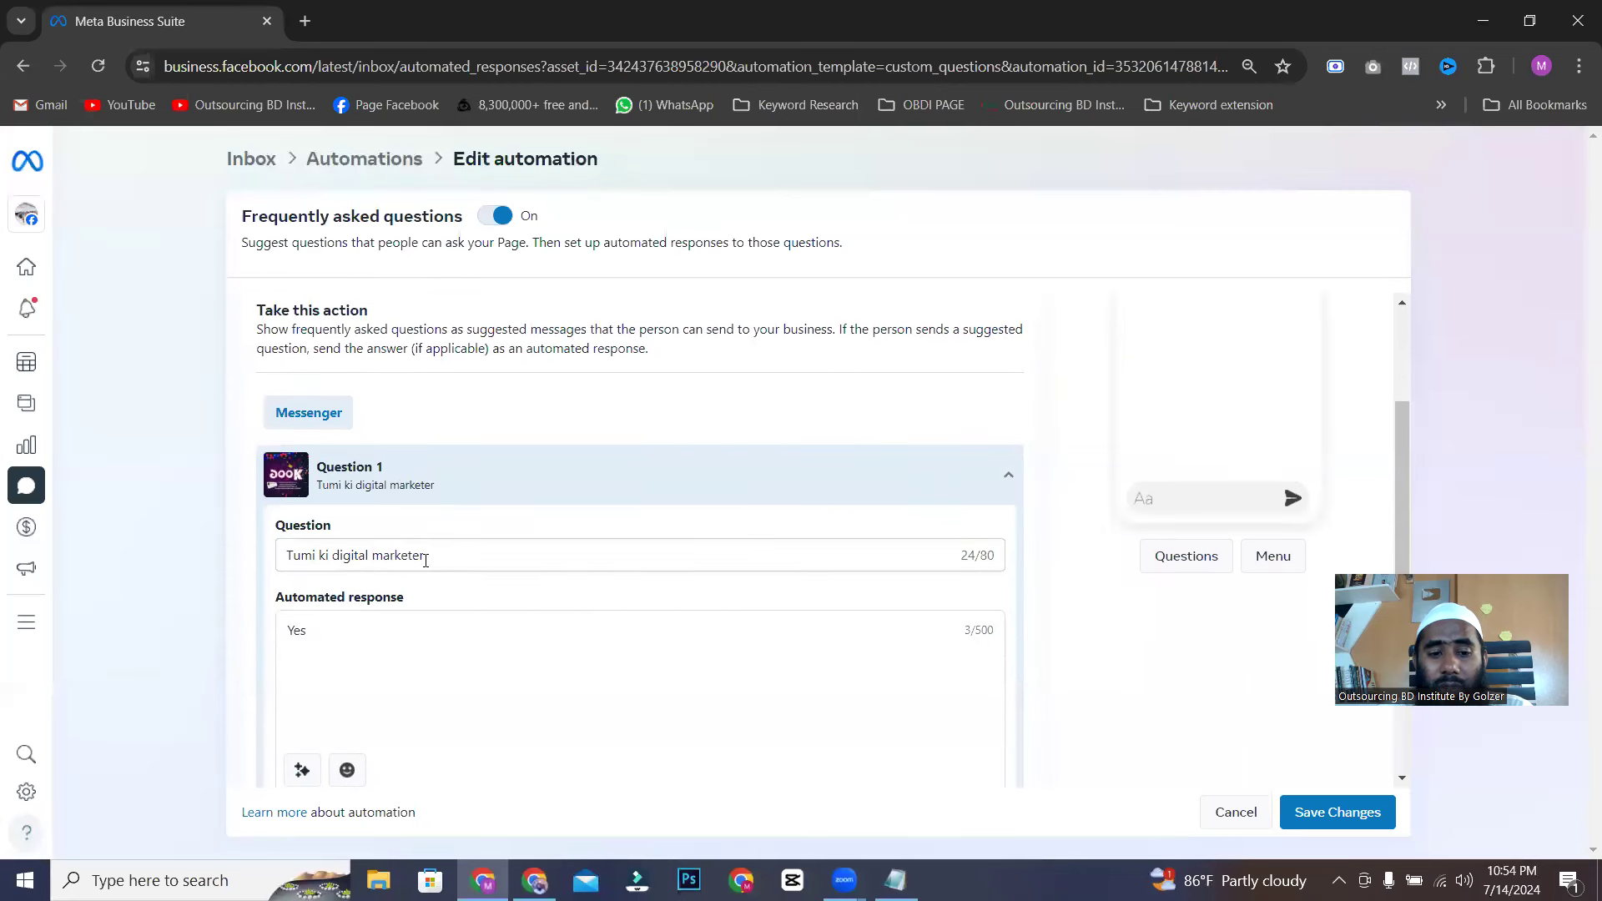
{"action": "scroll", "coordinate": [425, 560], "scroll_direction": "down", "scroll_amount": 3}
{"action": "left_click", "coordinate": [297, 332]}
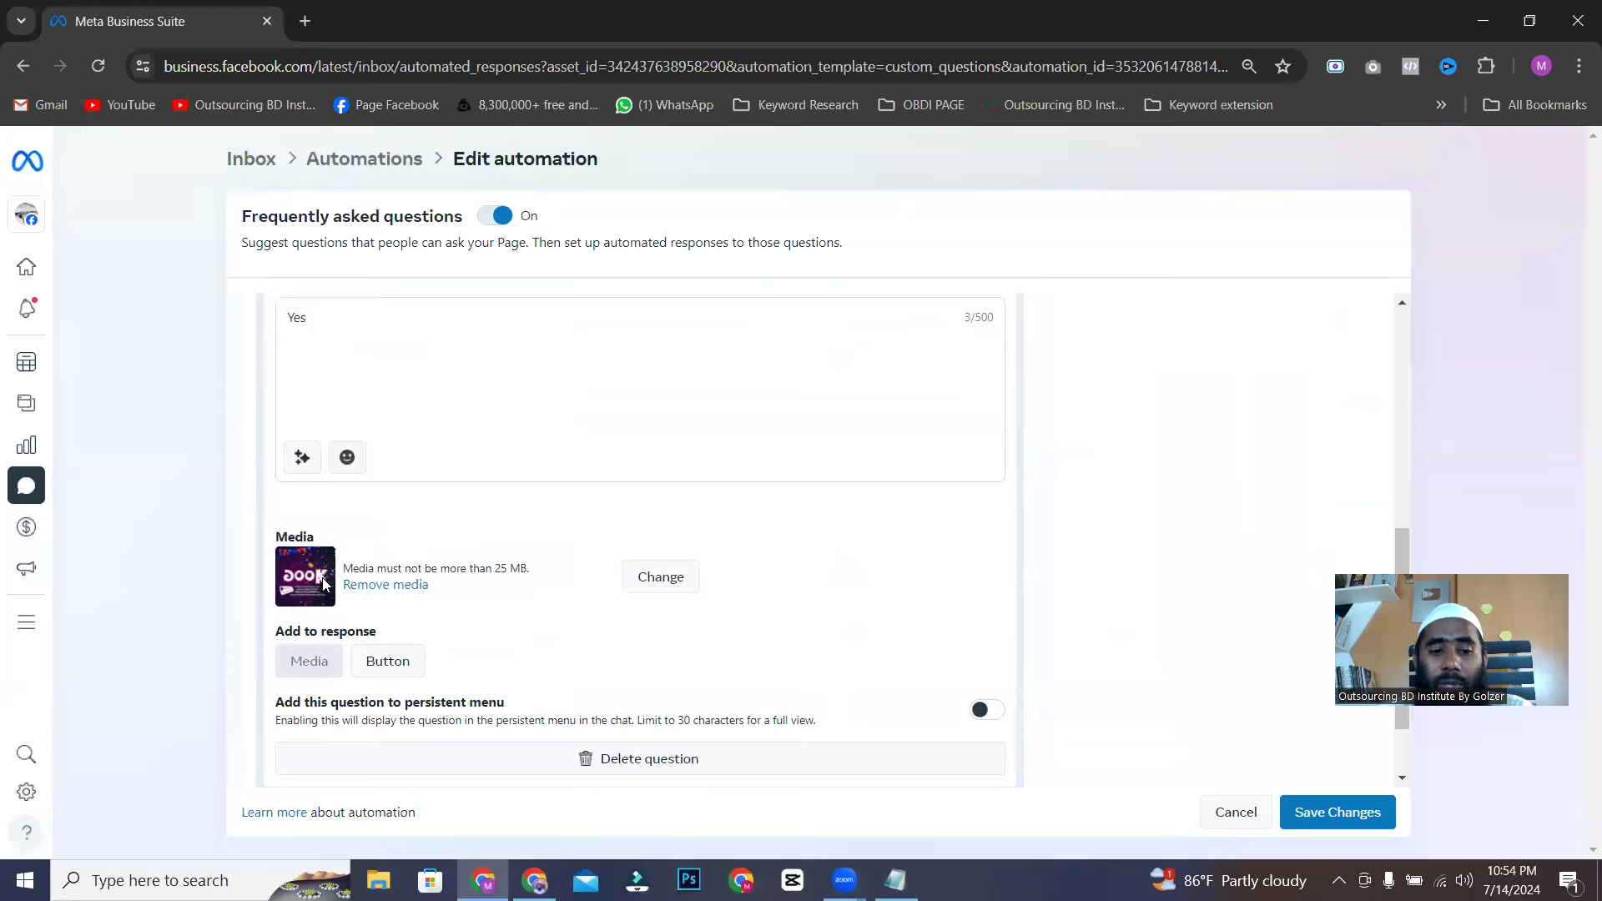
{"action": "scroll", "coordinate": [417, 587], "scroll_direction": "down", "scroll_amount": 2}
{"action": "left_click", "coordinate": [1349, 820]}
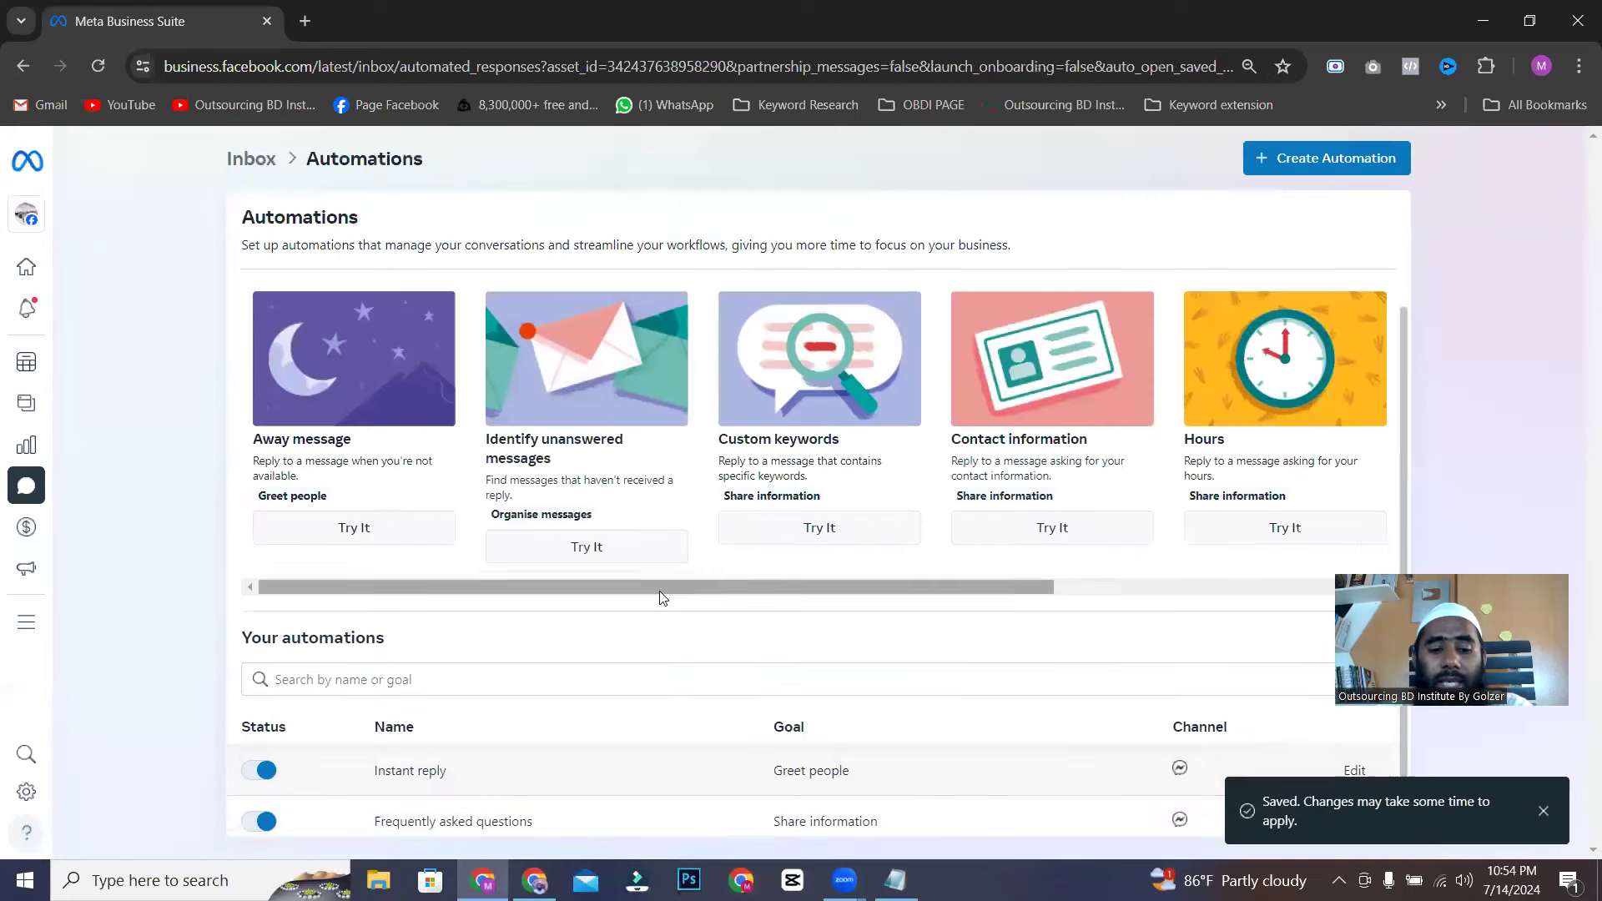
{"action": "left_click", "coordinate": [1540, 812]}
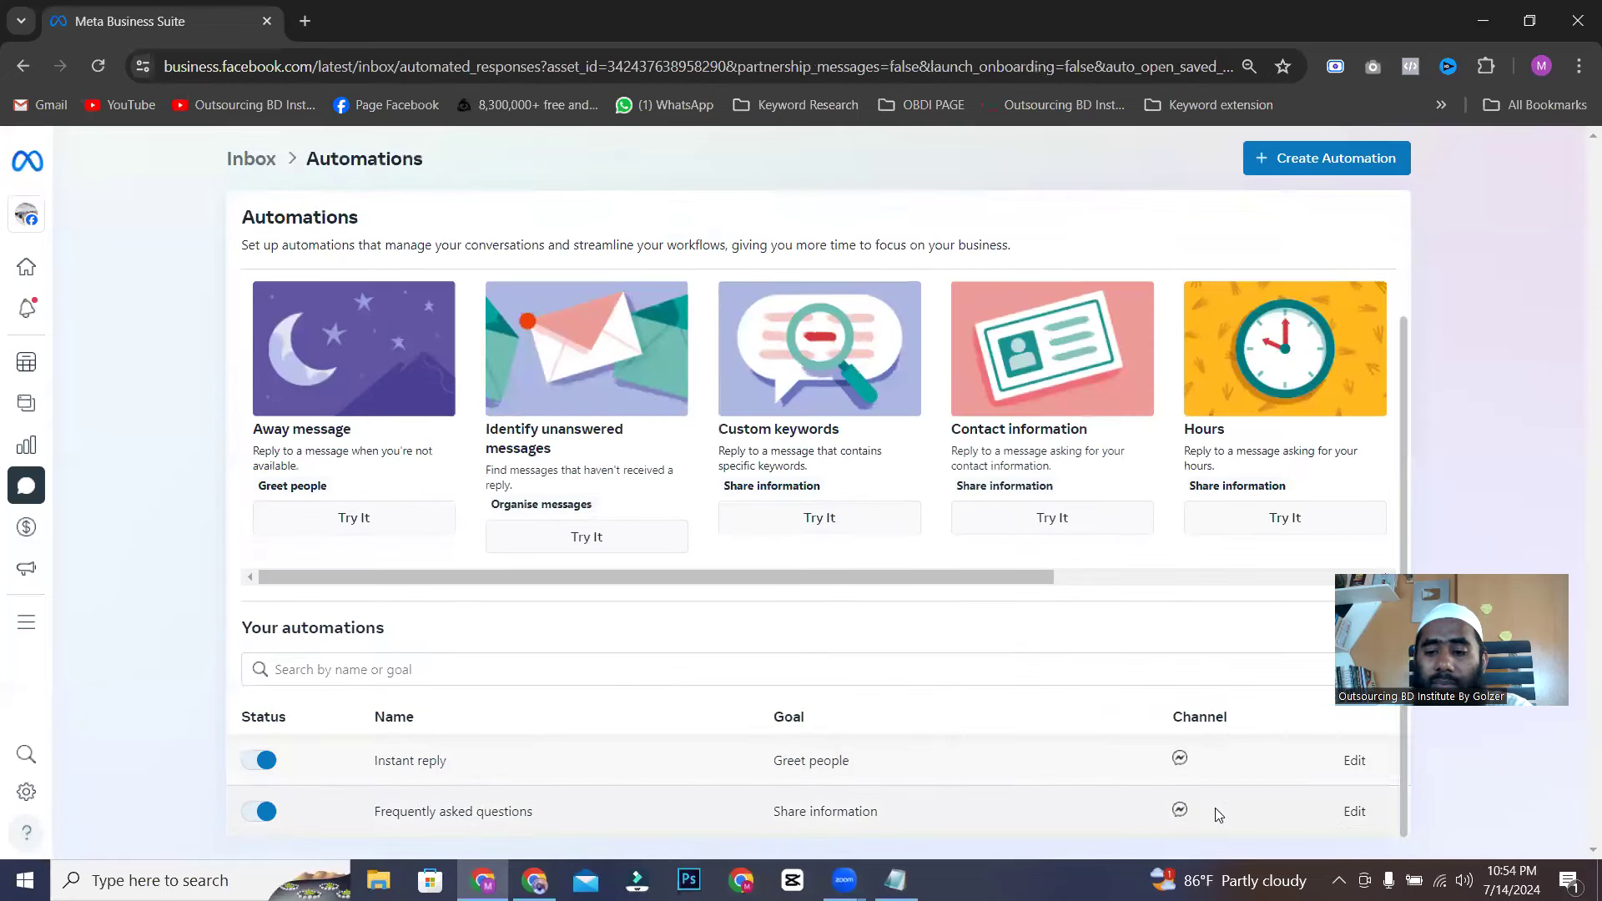
- Reopen Question 1 of the Frequently asked questions automation, add it to the persistent menu and save the changes
{"action": "left_click", "coordinate": [1354, 812]}
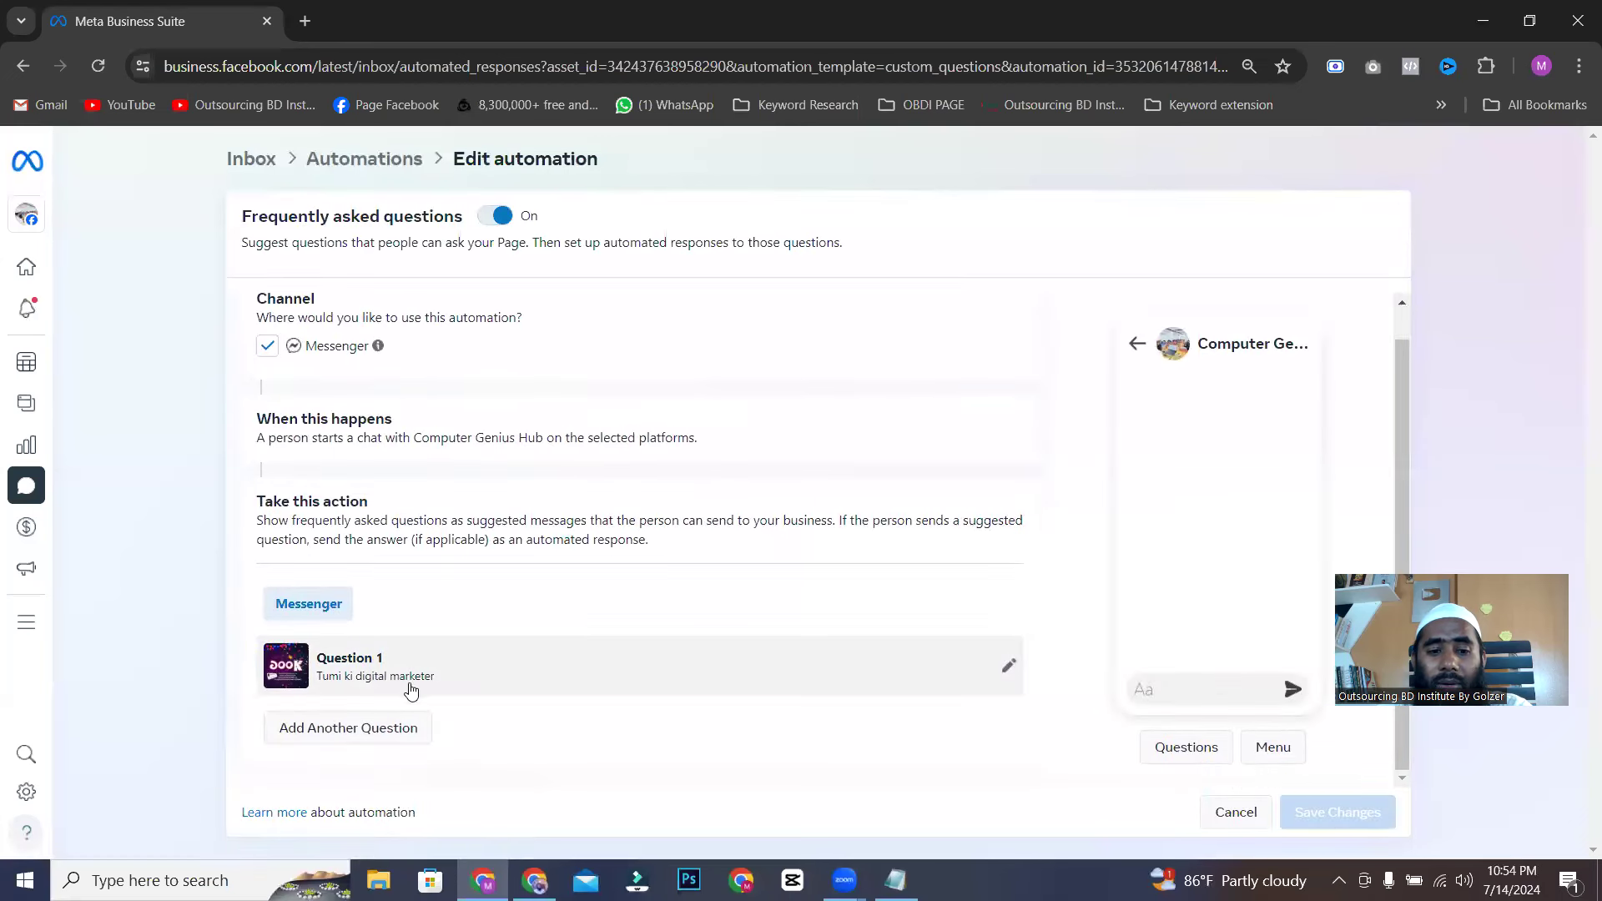
{"action": "left_click", "coordinate": [1011, 668]}
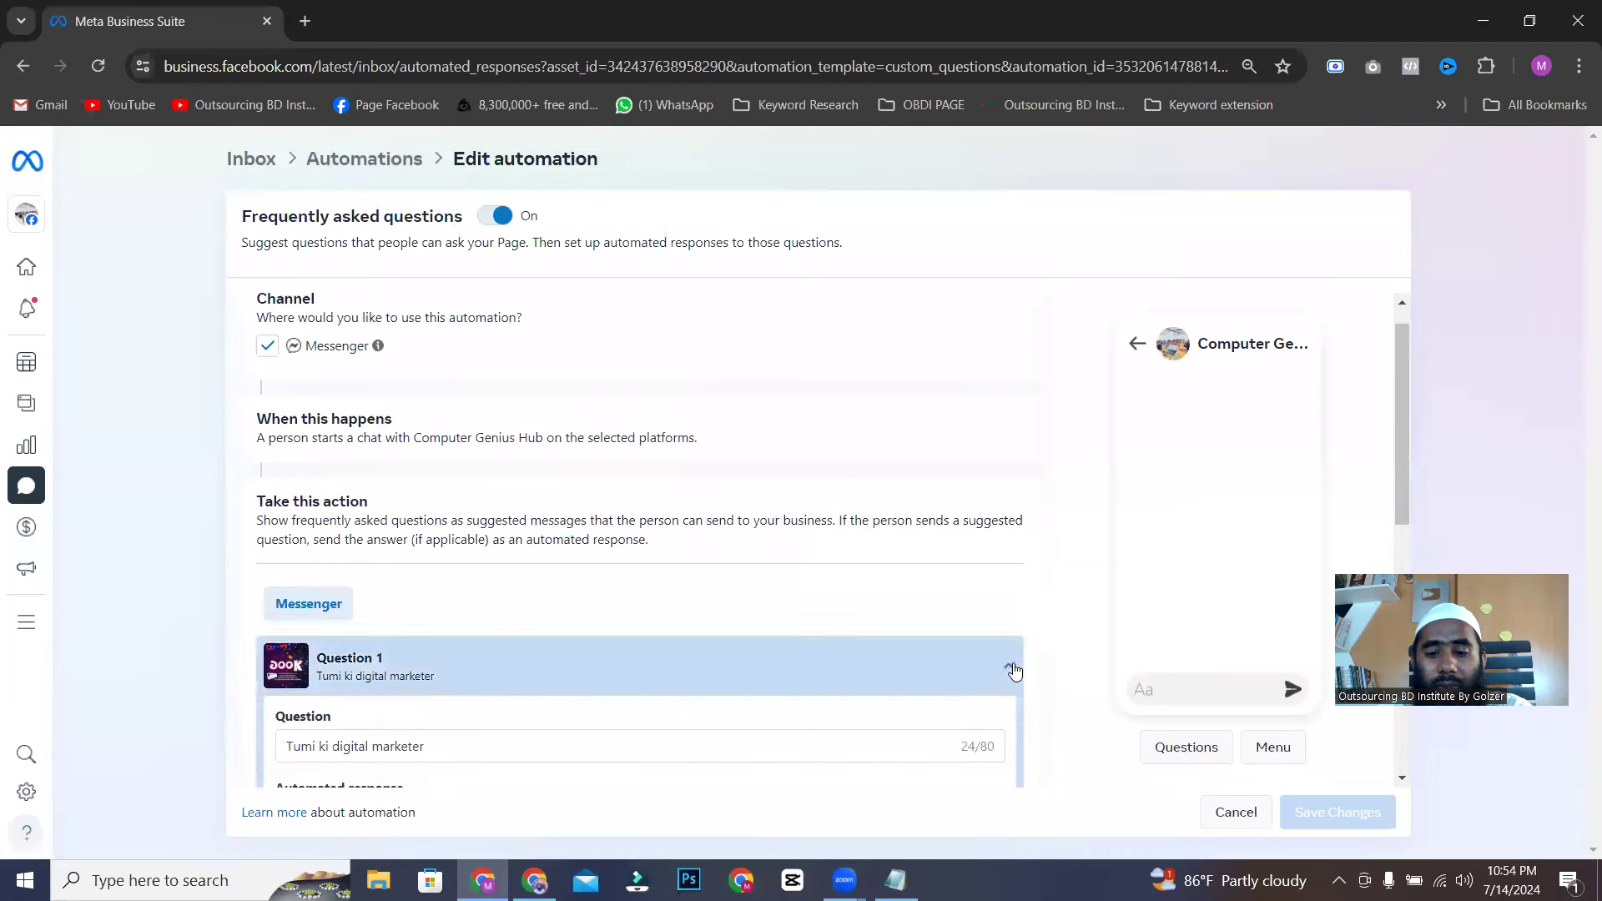
{"action": "scroll", "coordinate": [952, 547], "scroll_direction": "down", "scroll_amount": 5}
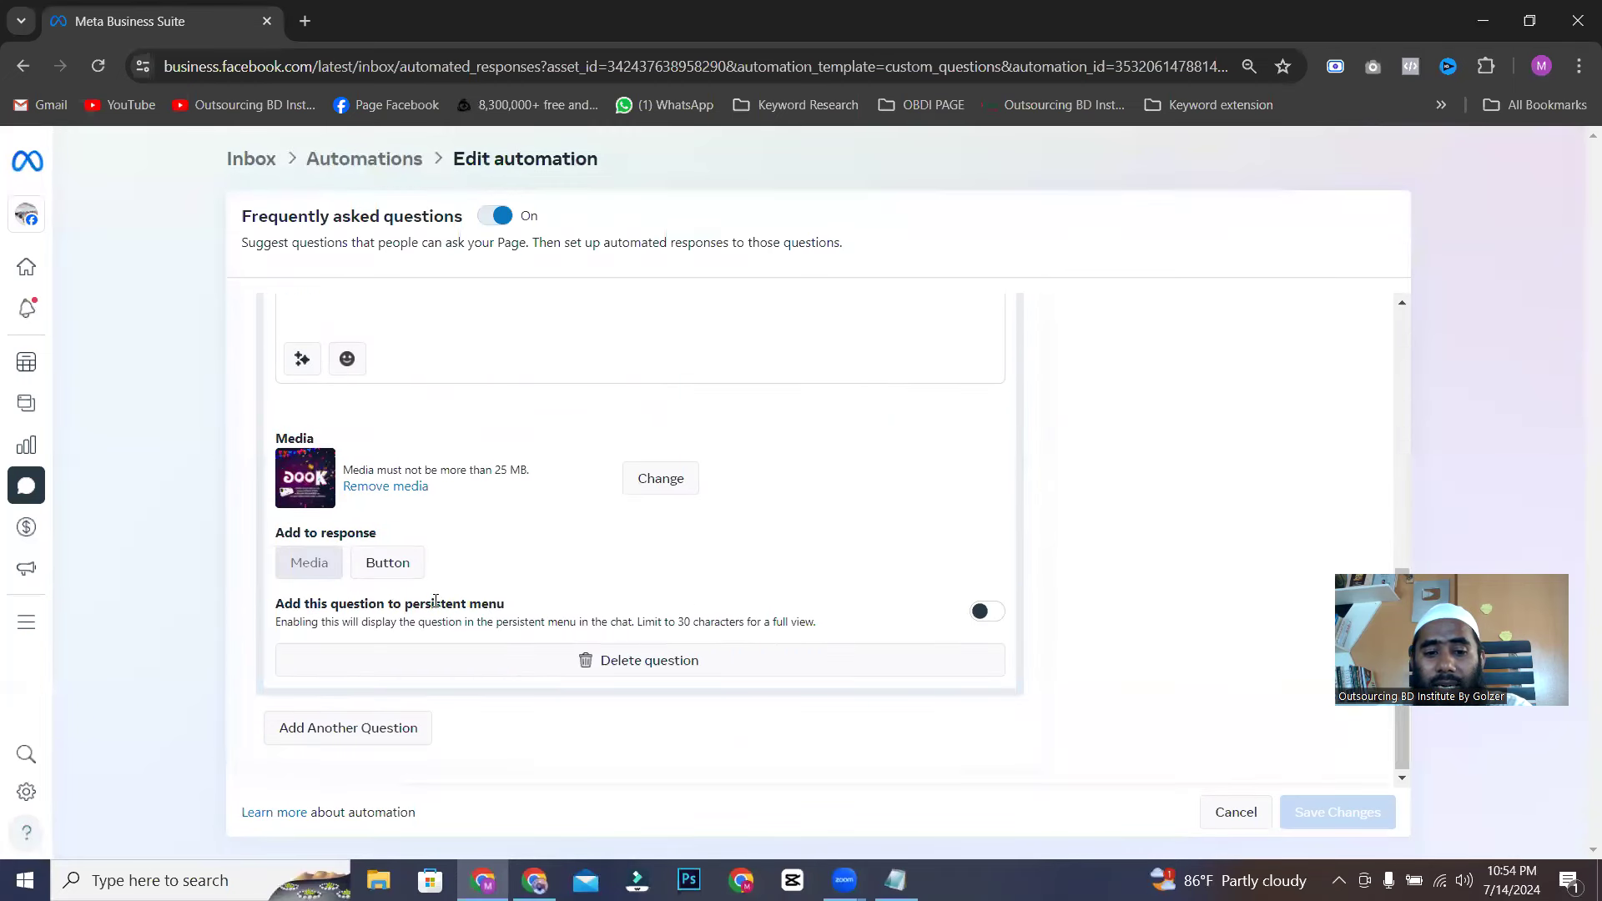
{"action": "left_click_drag", "start_coordinate": [336, 604], "coordinate": [689, 615]}
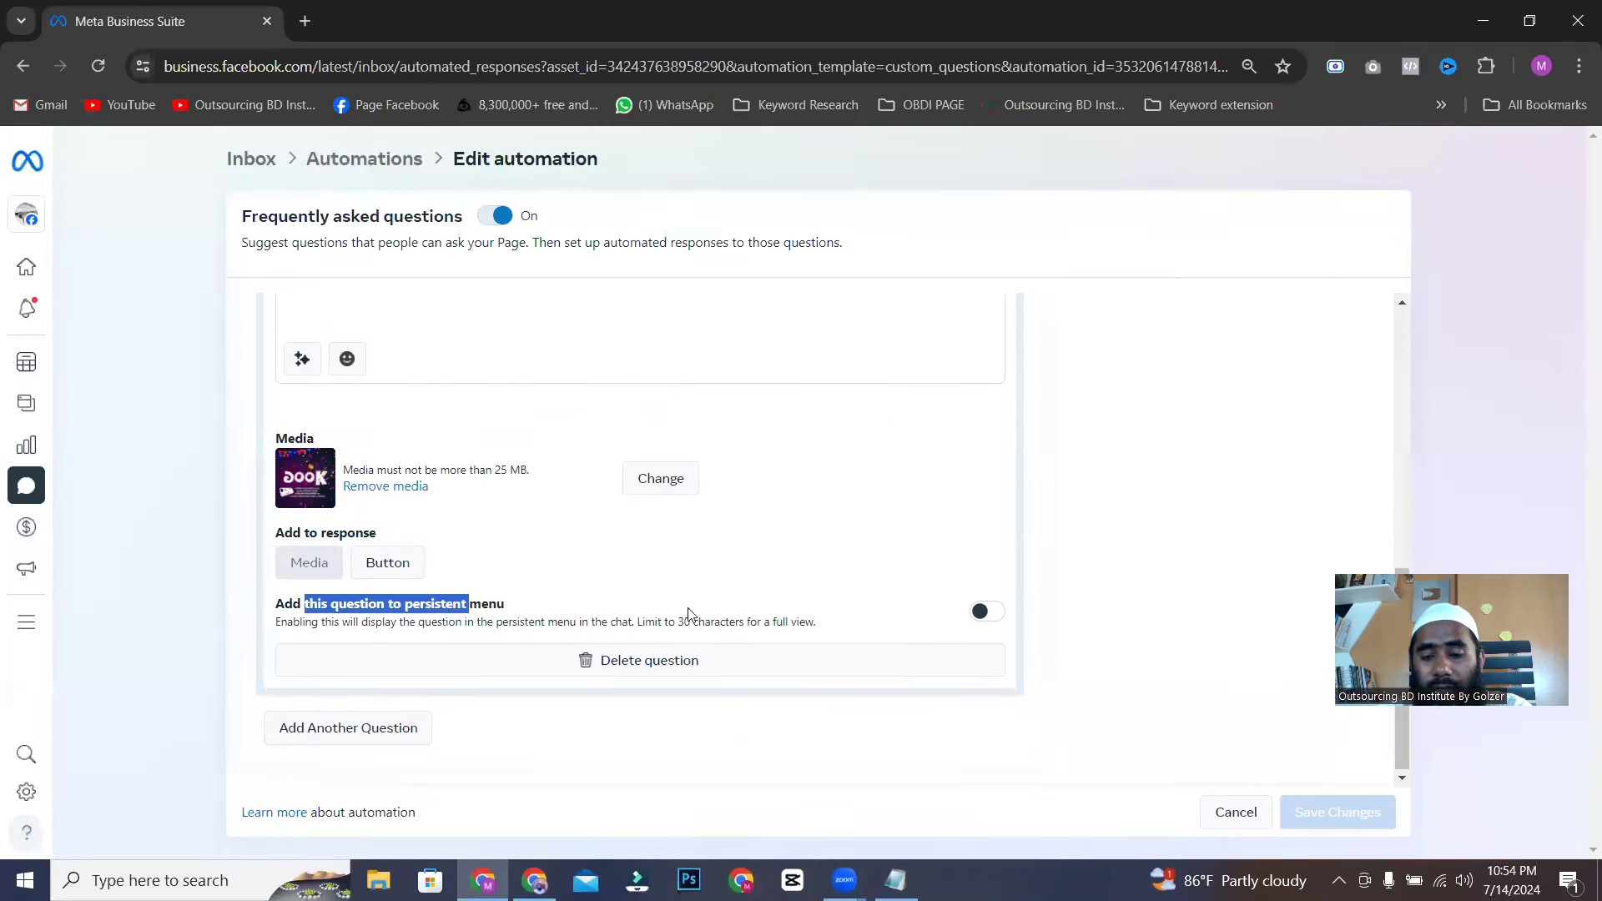
{"action": "left_click", "coordinate": [984, 614]}
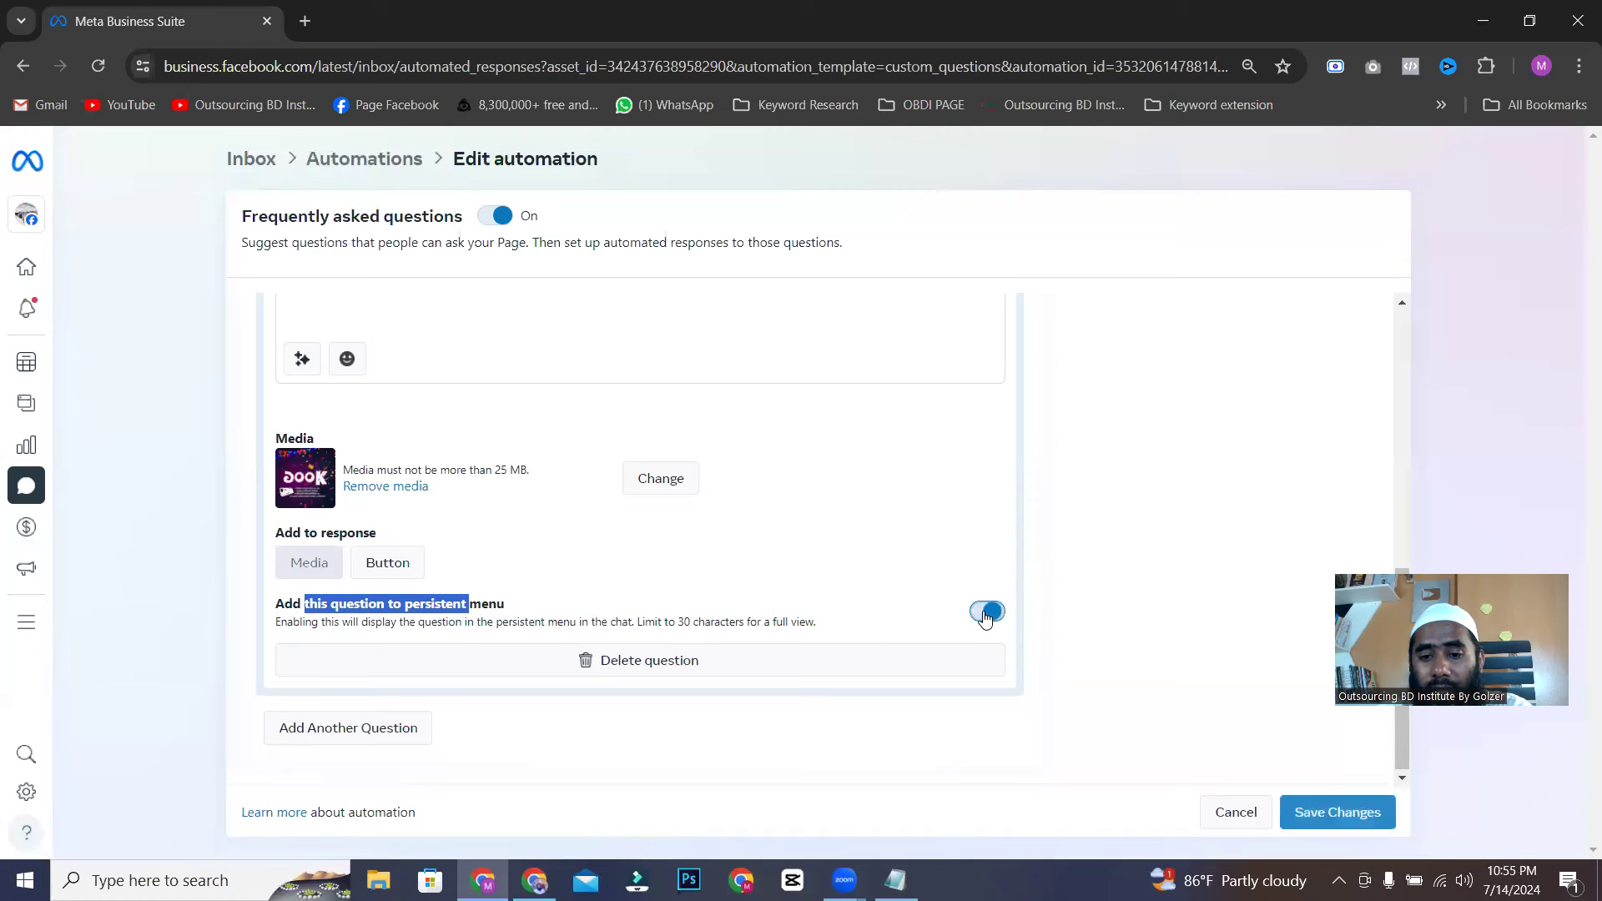
{"action": "left_click", "coordinate": [1321, 811]}
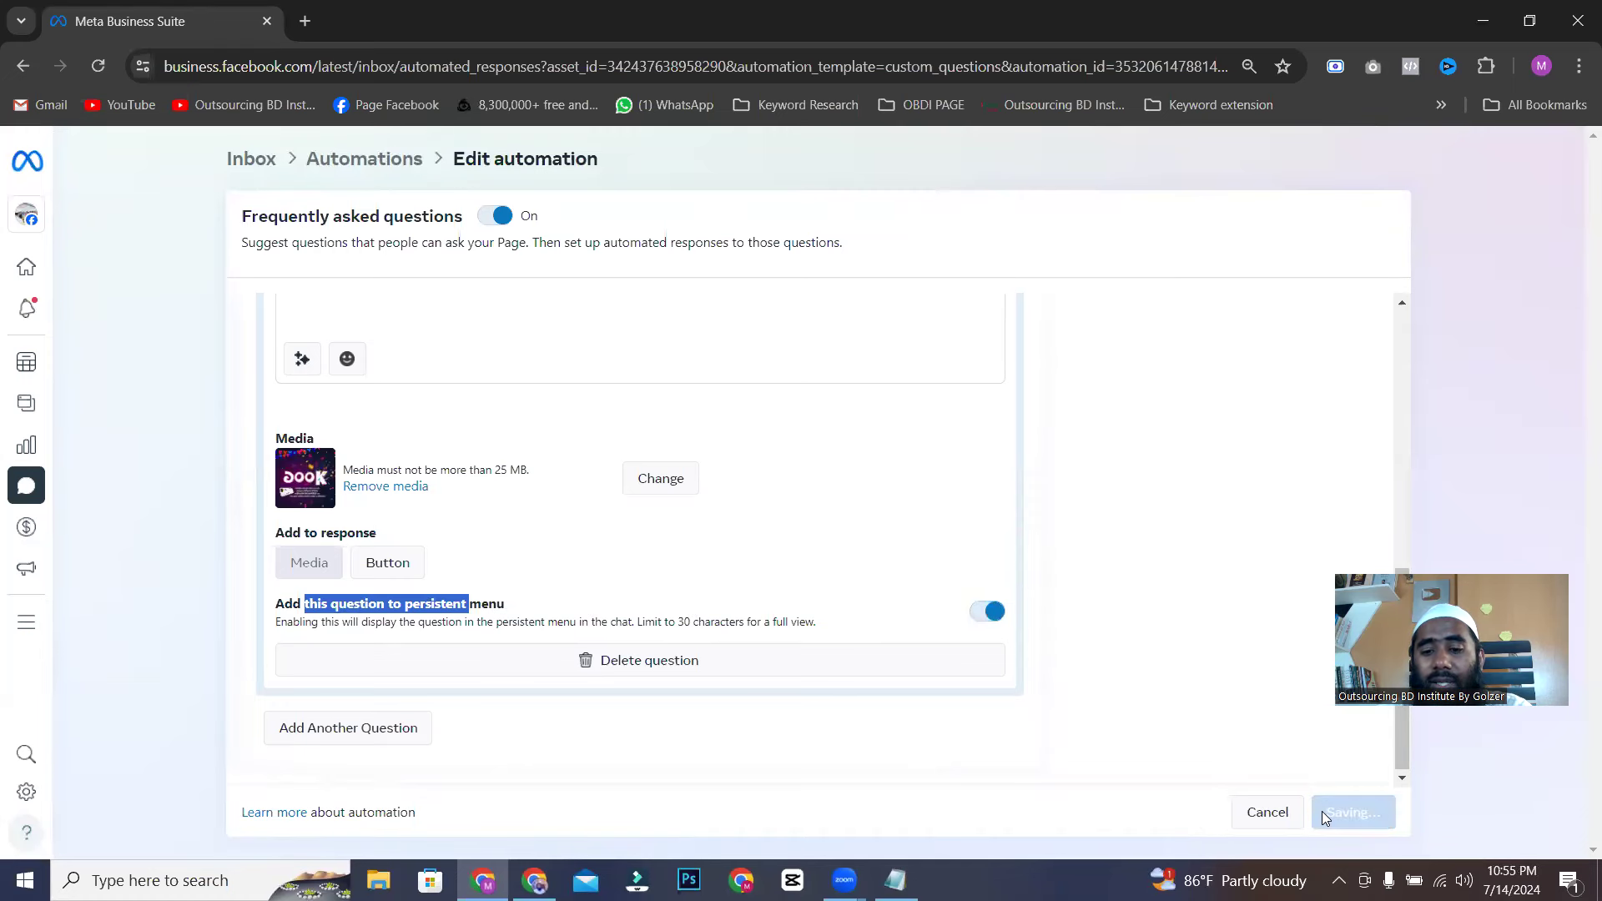
{"action": "scroll", "coordinate": [584, 642], "scroll_direction": "down", "scroll_amount": 1}
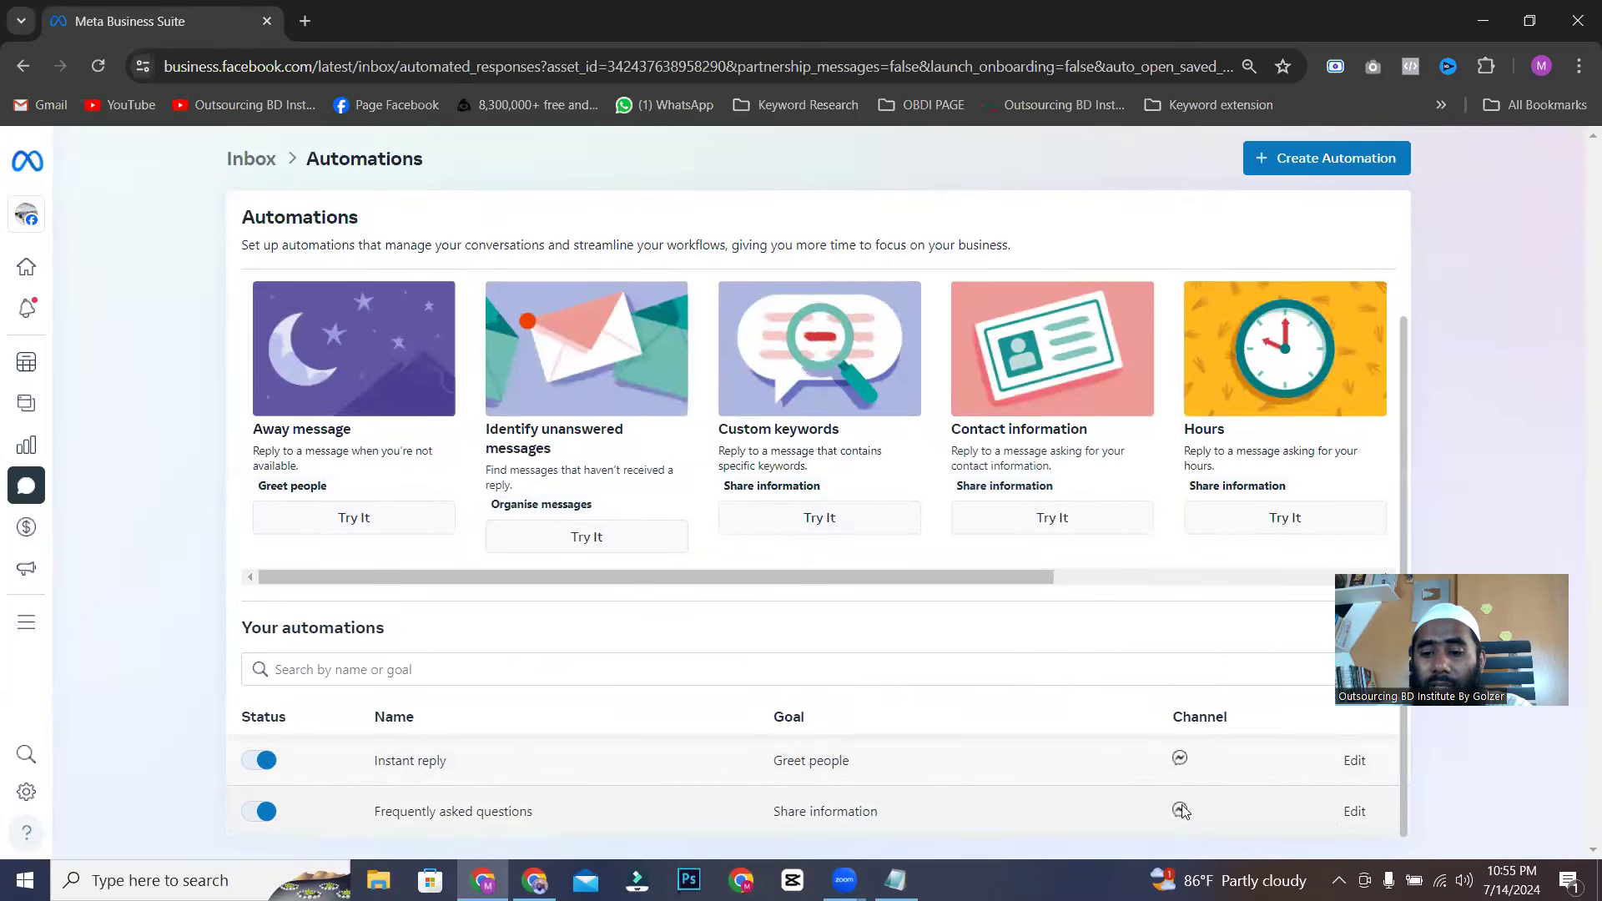
- Reopen the Frequently asked questions automation, check how the question appears in the Messenger preview and expand Question 1
{"action": "left_click", "coordinate": [1355, 813]}
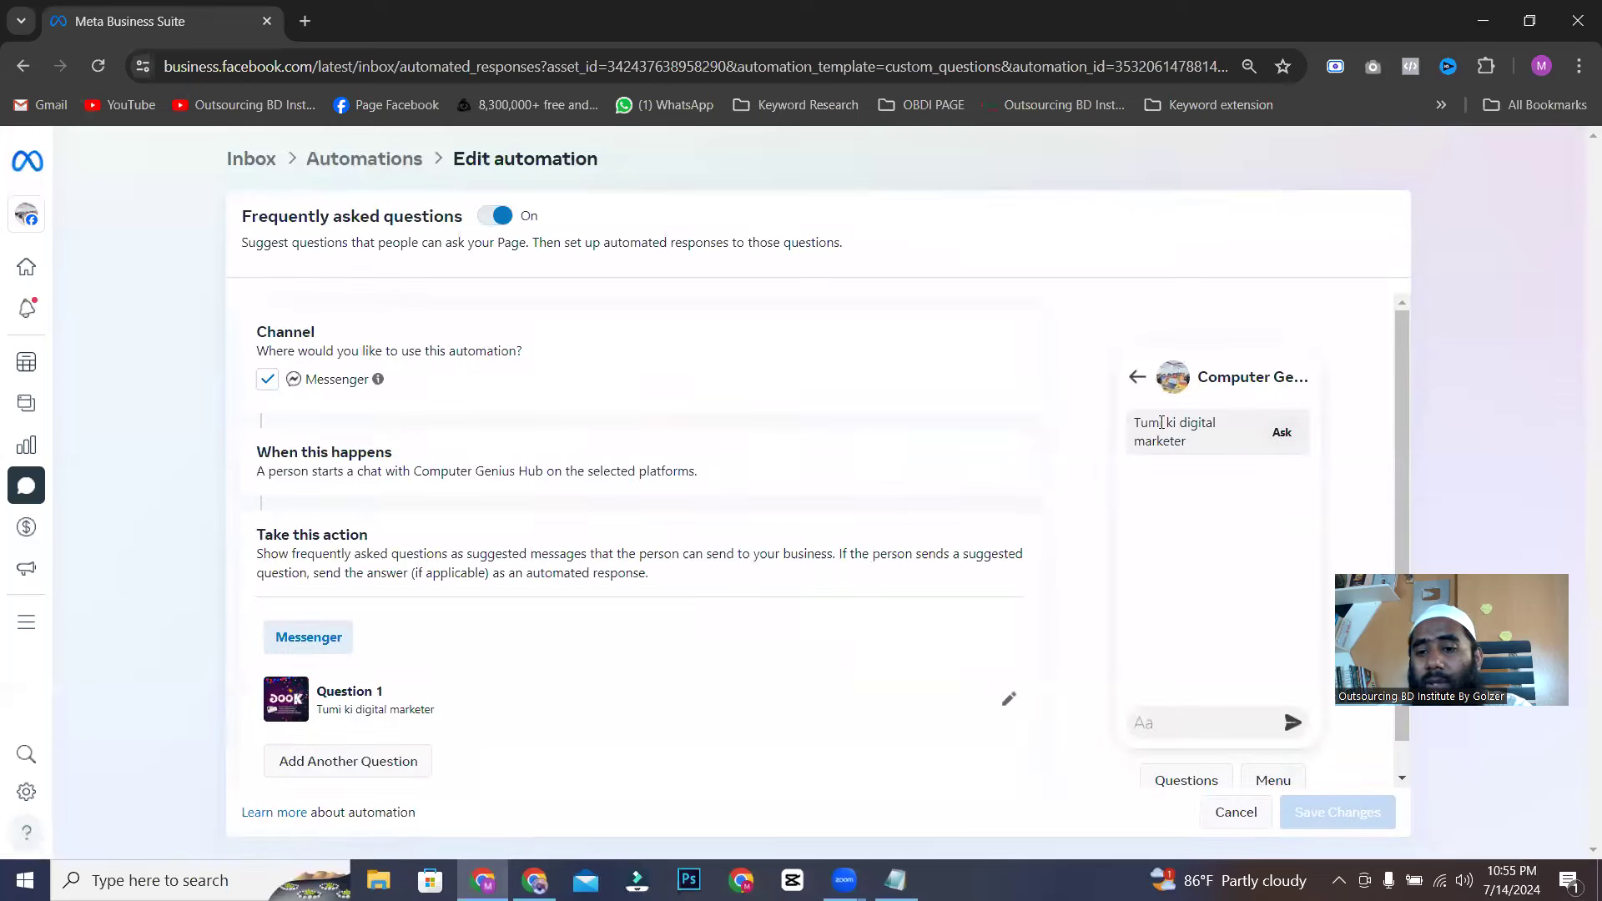
{"action": "left_click_drag", "start_coordinate": [1140, 423], "coordinate": [1225, 425]}
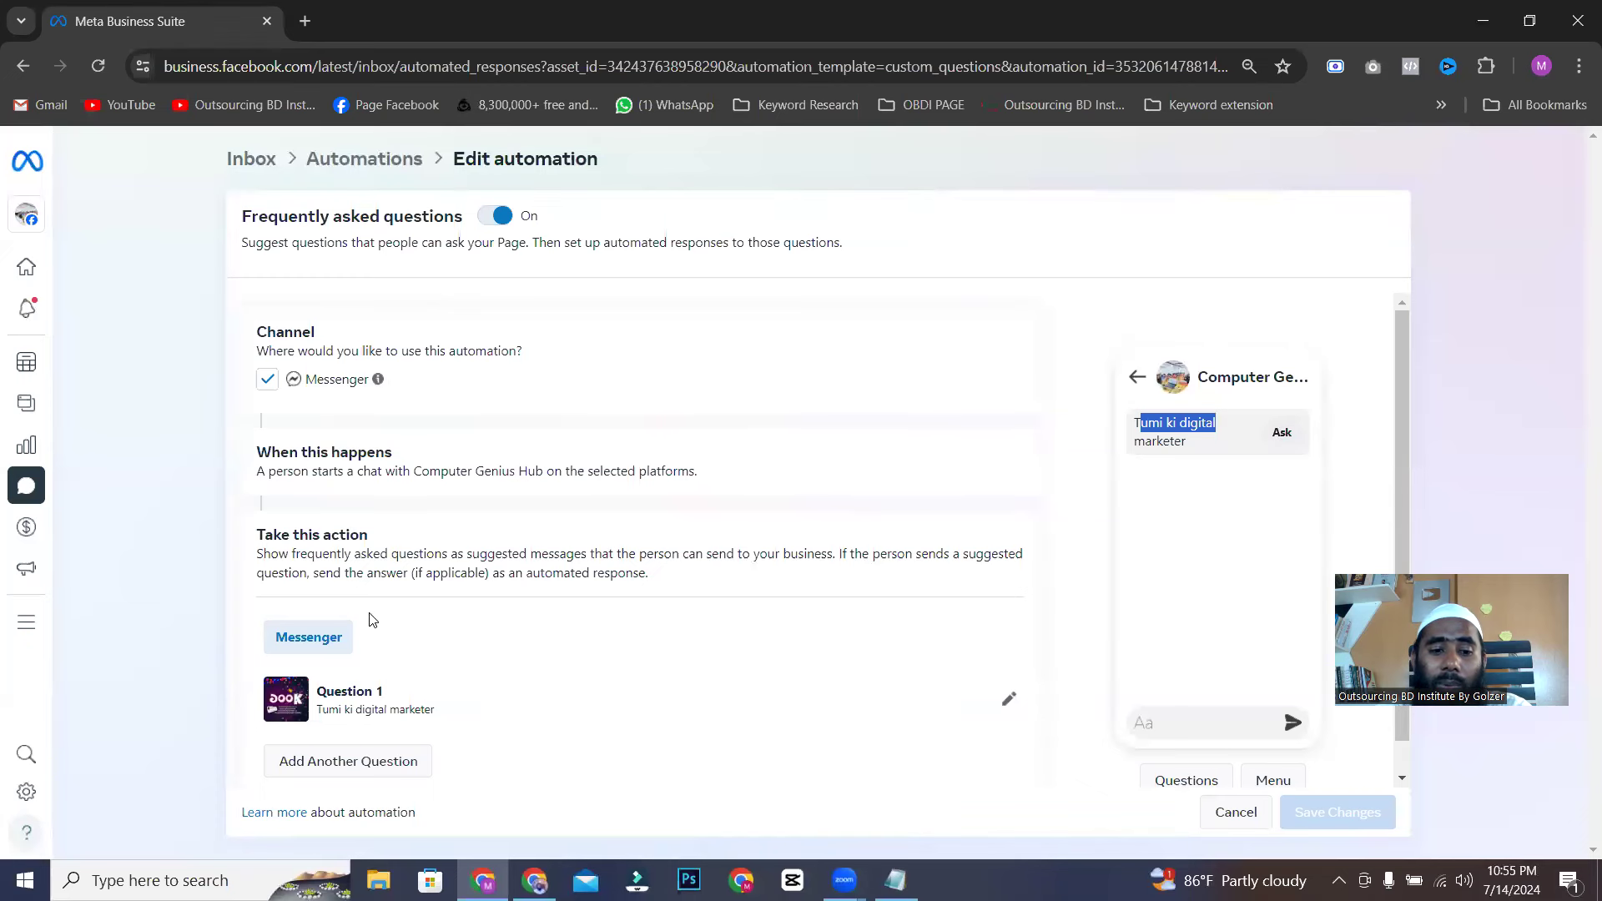
{"action": "scroll", "coordinate": [393, 751], "scroll_direction": "down", "scroll_amount": 1}
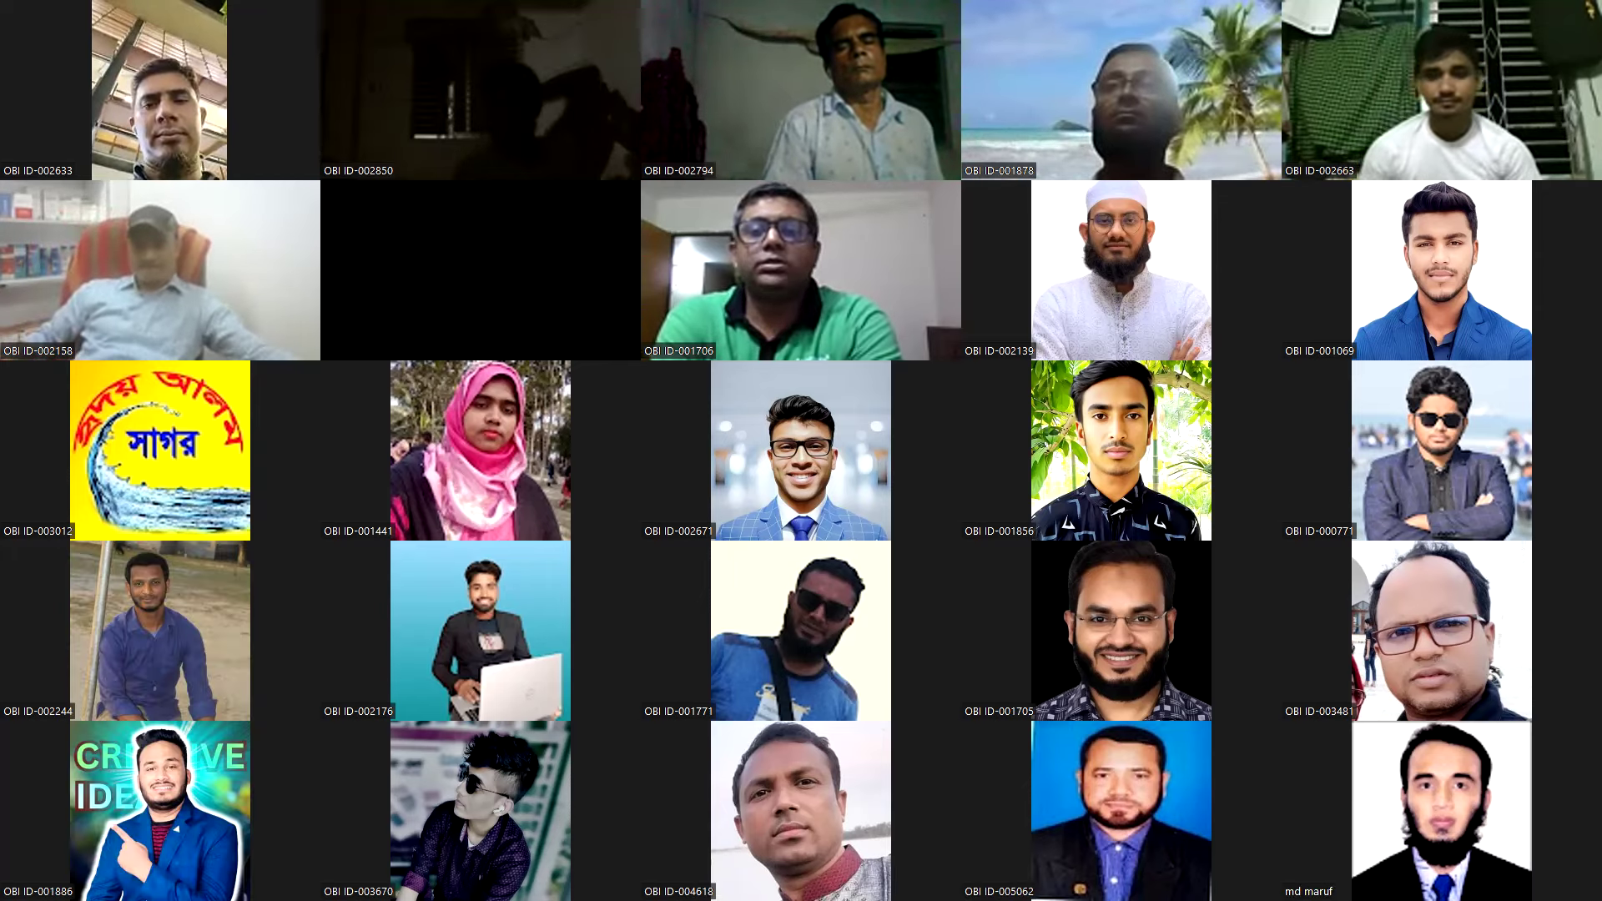
{"action": "key", "text": "Page_Down"}
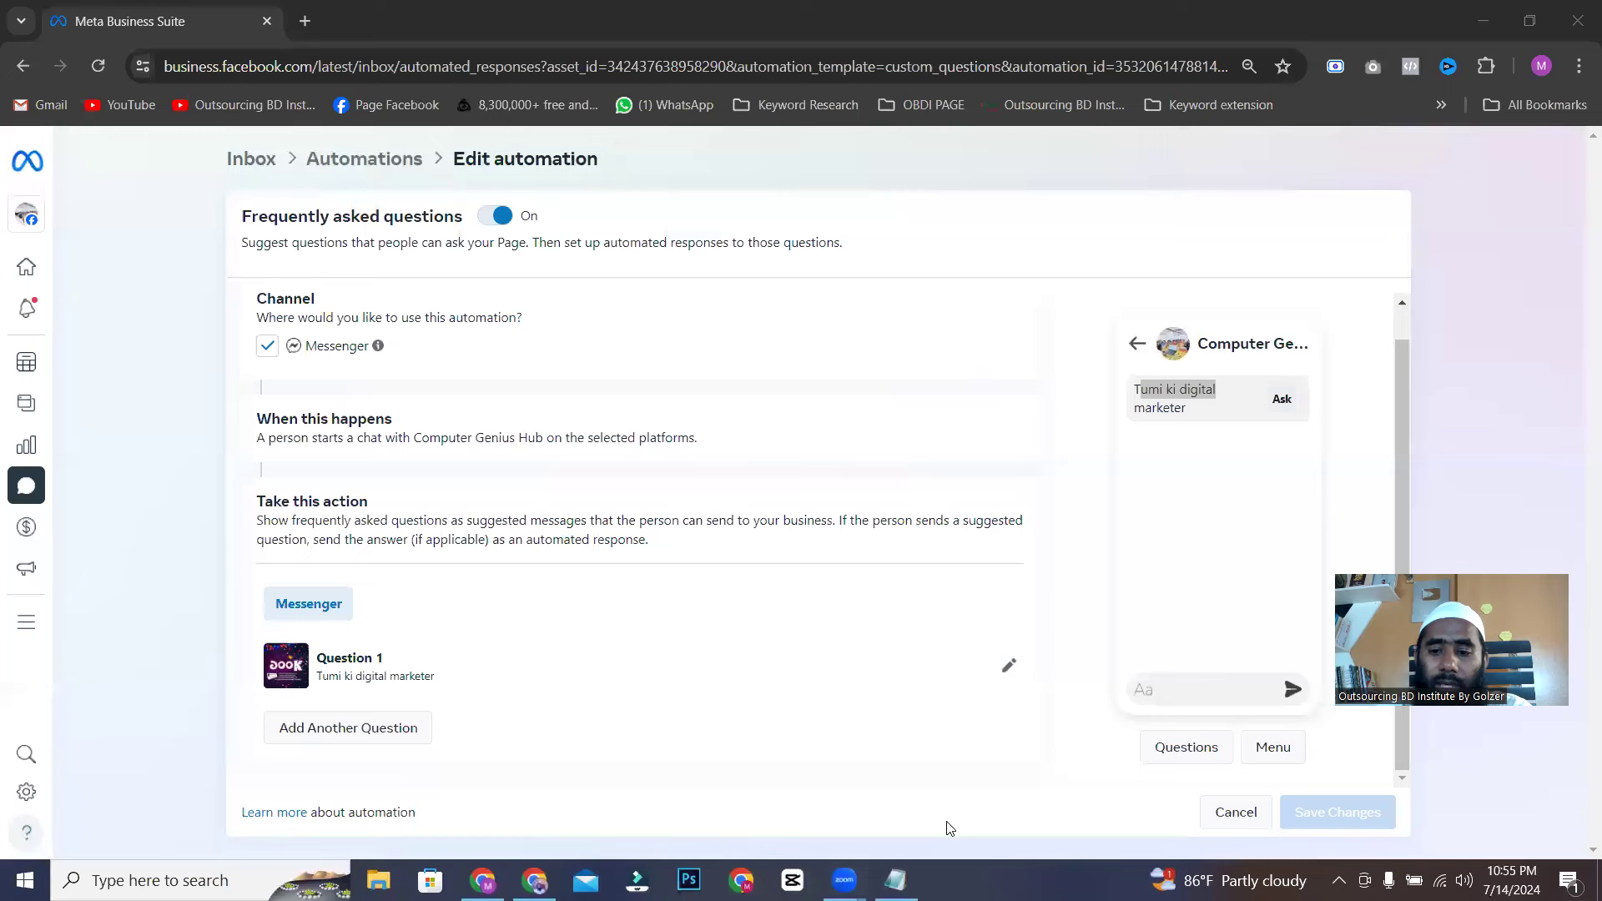
{"action": "left_click", "coordinate": [975, 685]}
{"action": "scroll", "coordinate": [729, 612], "scroll_direction": "down", "scroll_amount": 4}
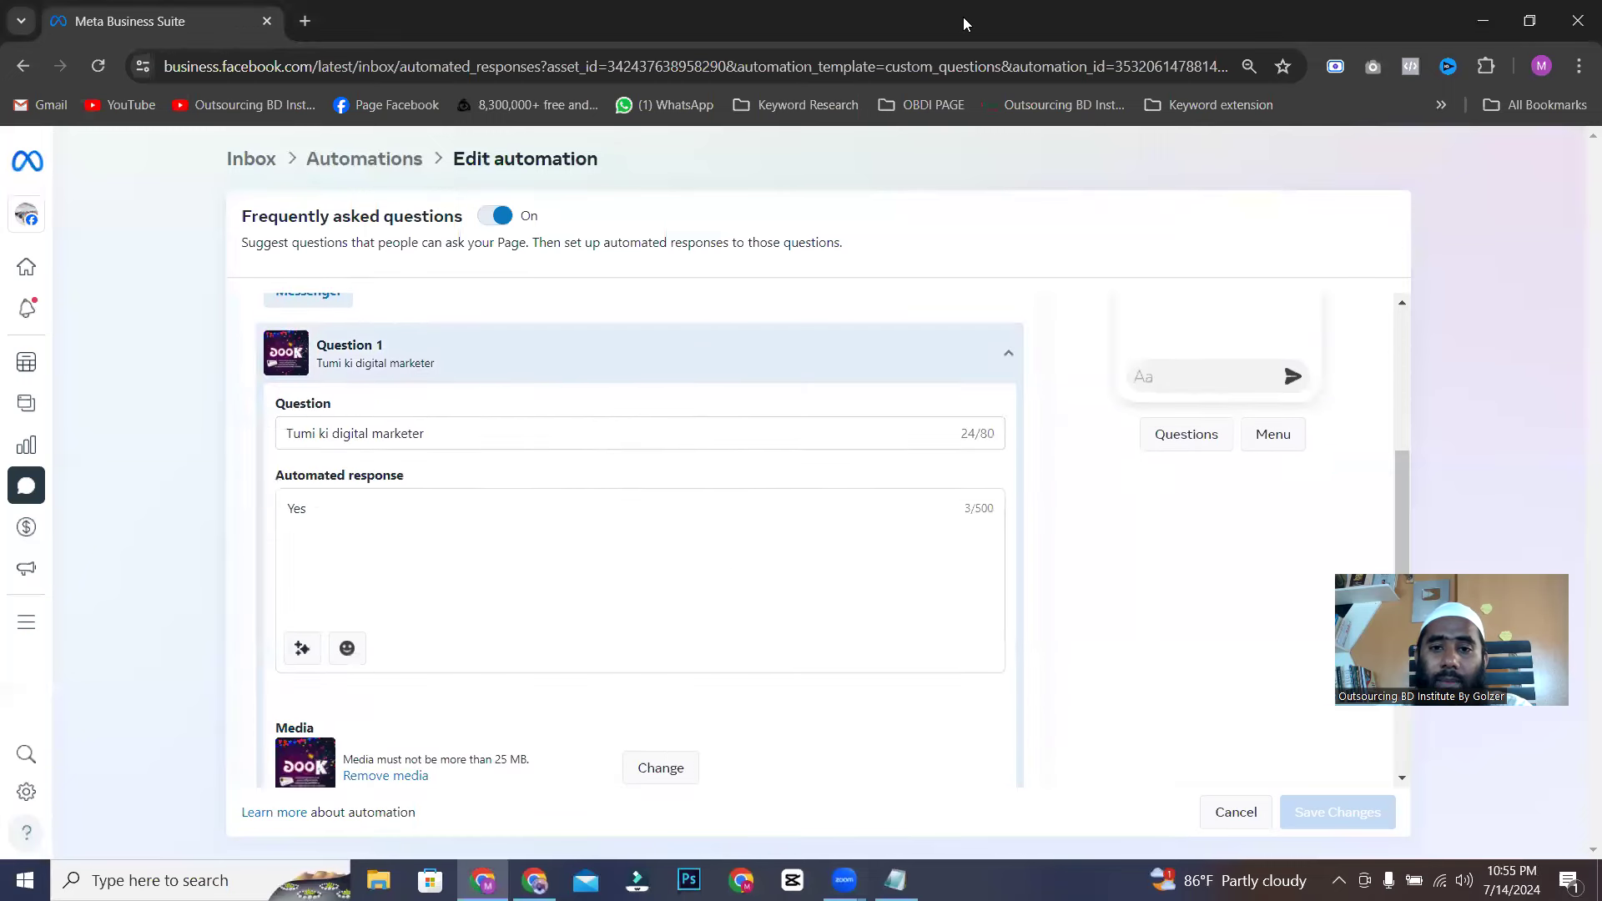
- Search Google in a new tab for "translate bengali to english" and translate the spoken question "Tumi ki digital marketer" into English
{"action": "left_click", "coordinate": [307, 23]}
{"action": "type", "text": "translate bengali to english"}
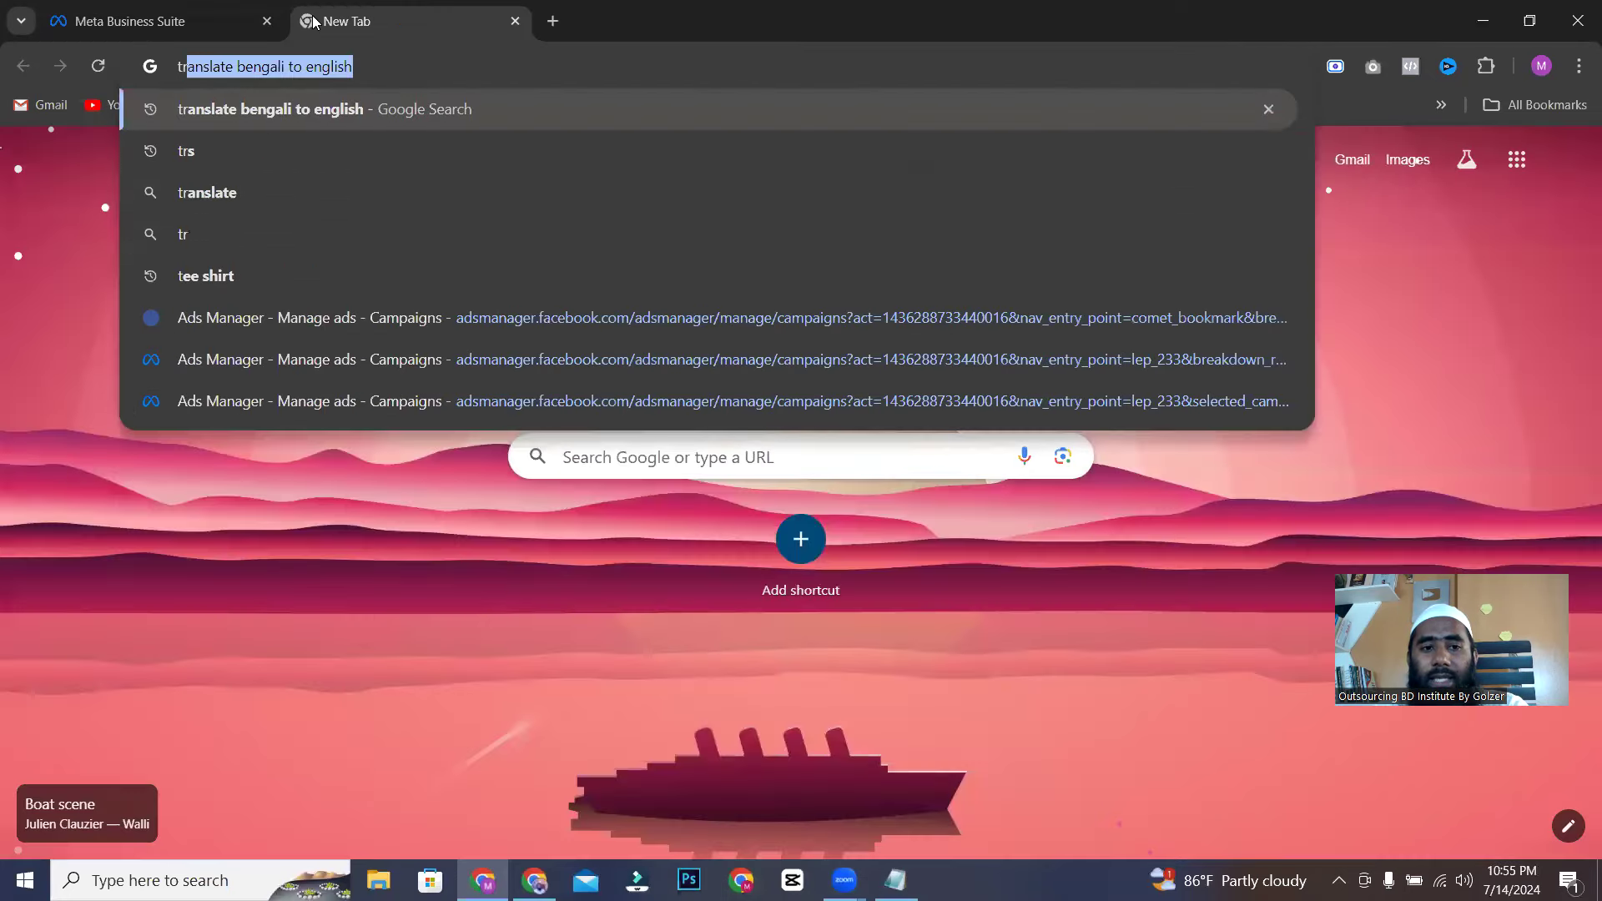
{"action": "key", "text": "Return"}
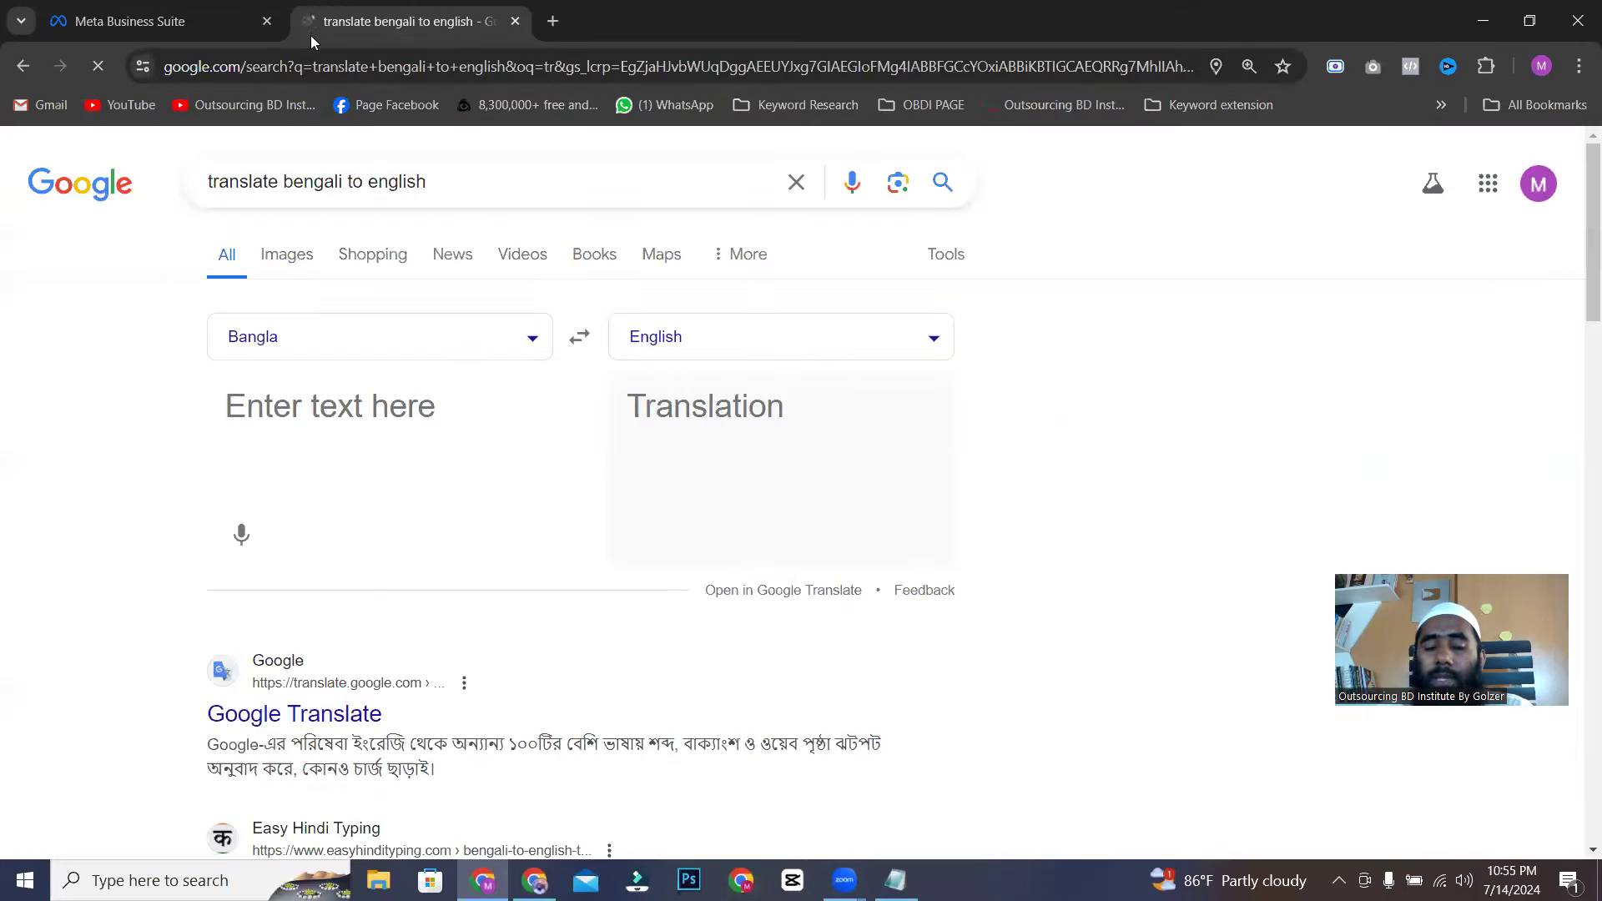
{"action": "left_click", "coordinate": [242, 534]}
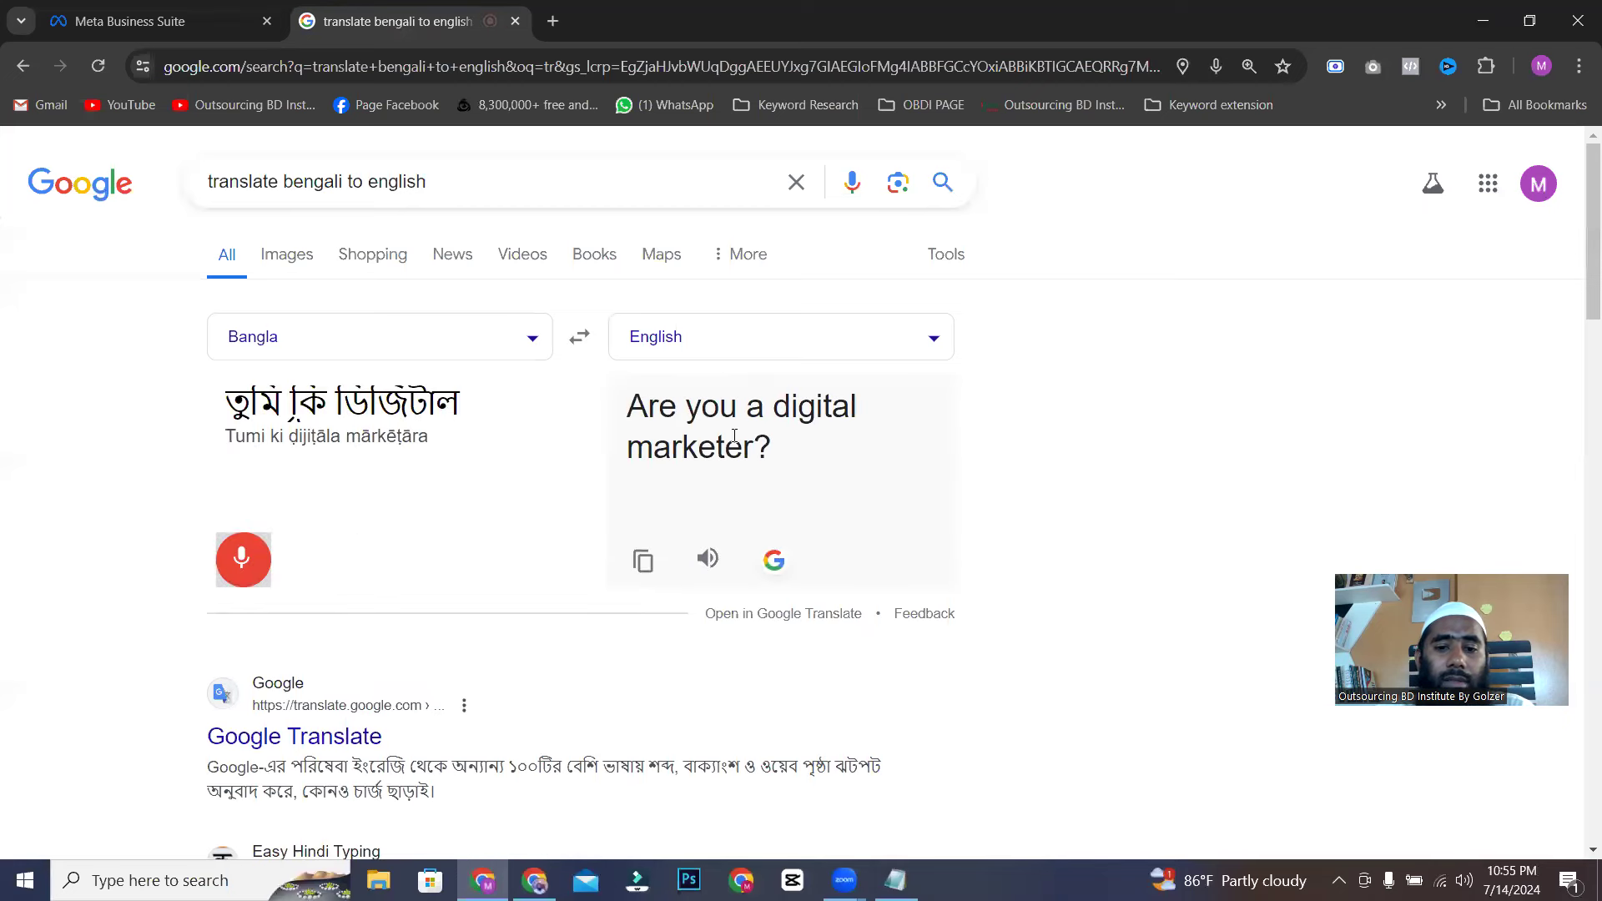
- Copy the English translation and use it to replace Question 1's text with "Are you a digital marketer?" in the Frequently asked questions automation
{"action": "left_click", "coordinate": [643, 560]}
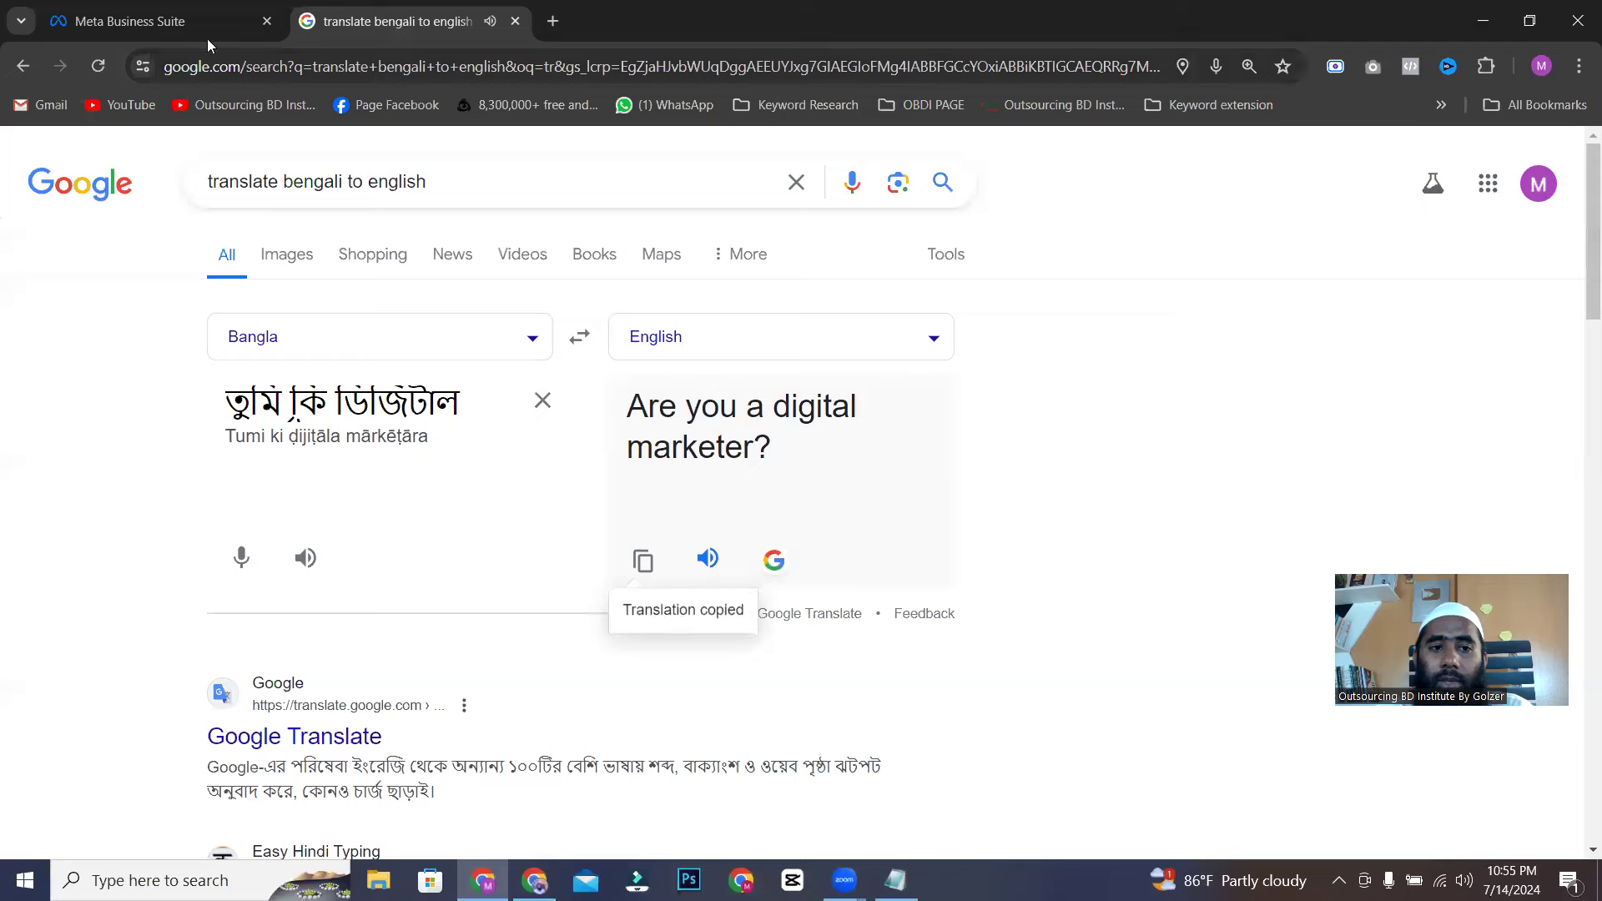
{"action": "left_click", "coordinate": [142, 21]}
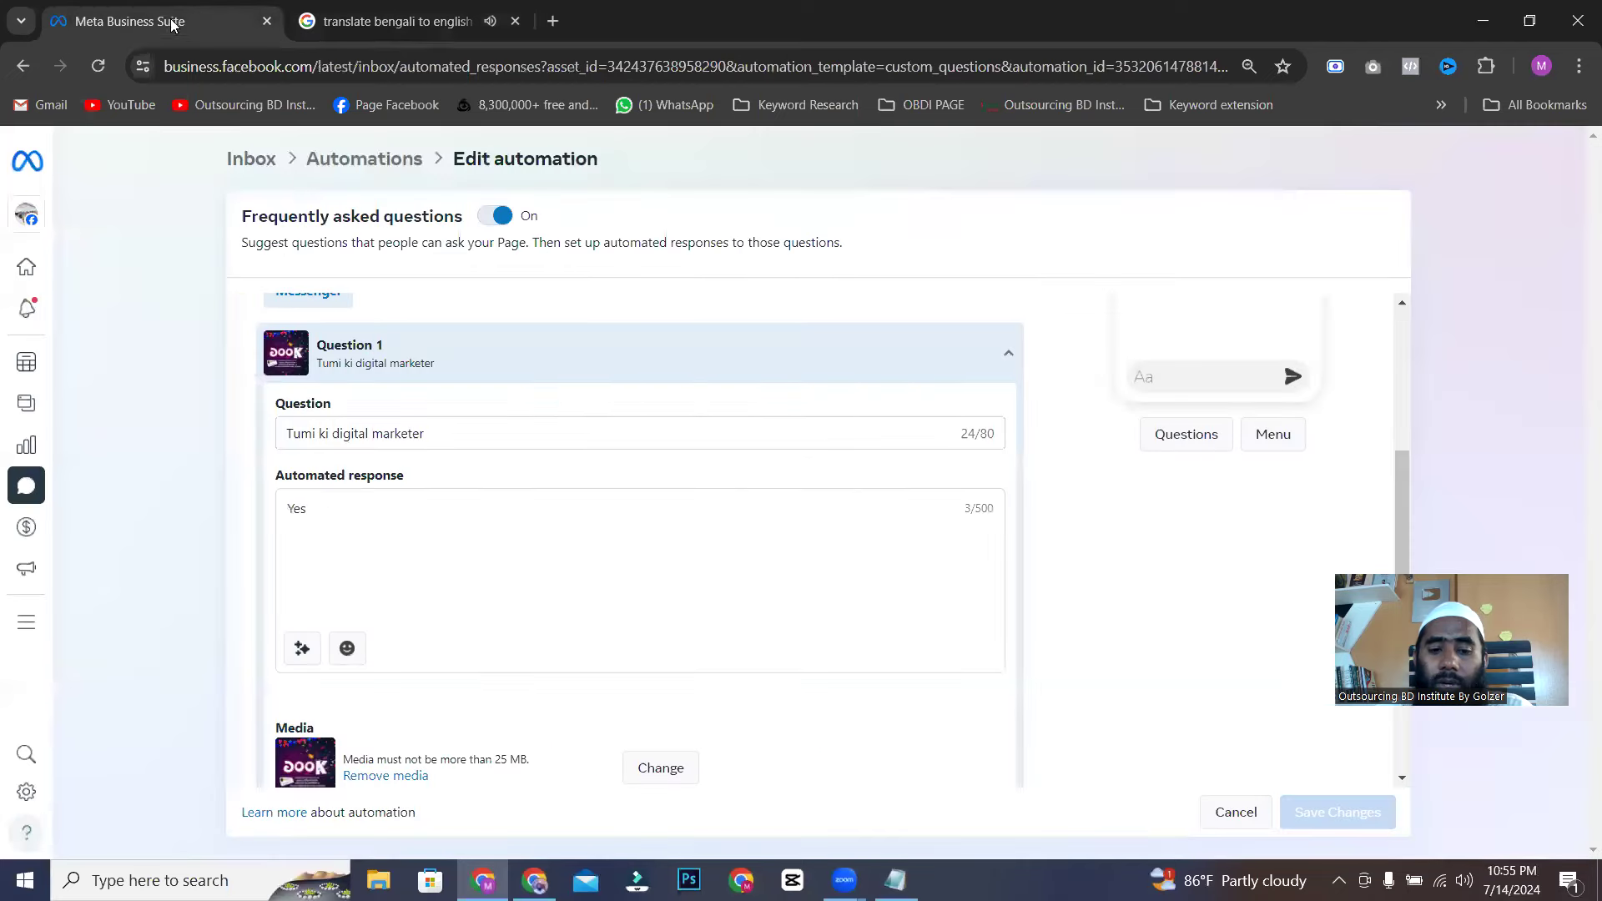
{"action": "left_click", "coordinate": [478, 439]}
{"action": "key", "text": "ctrl+a"}
{"action": "key", "text": "ctrl+v"}
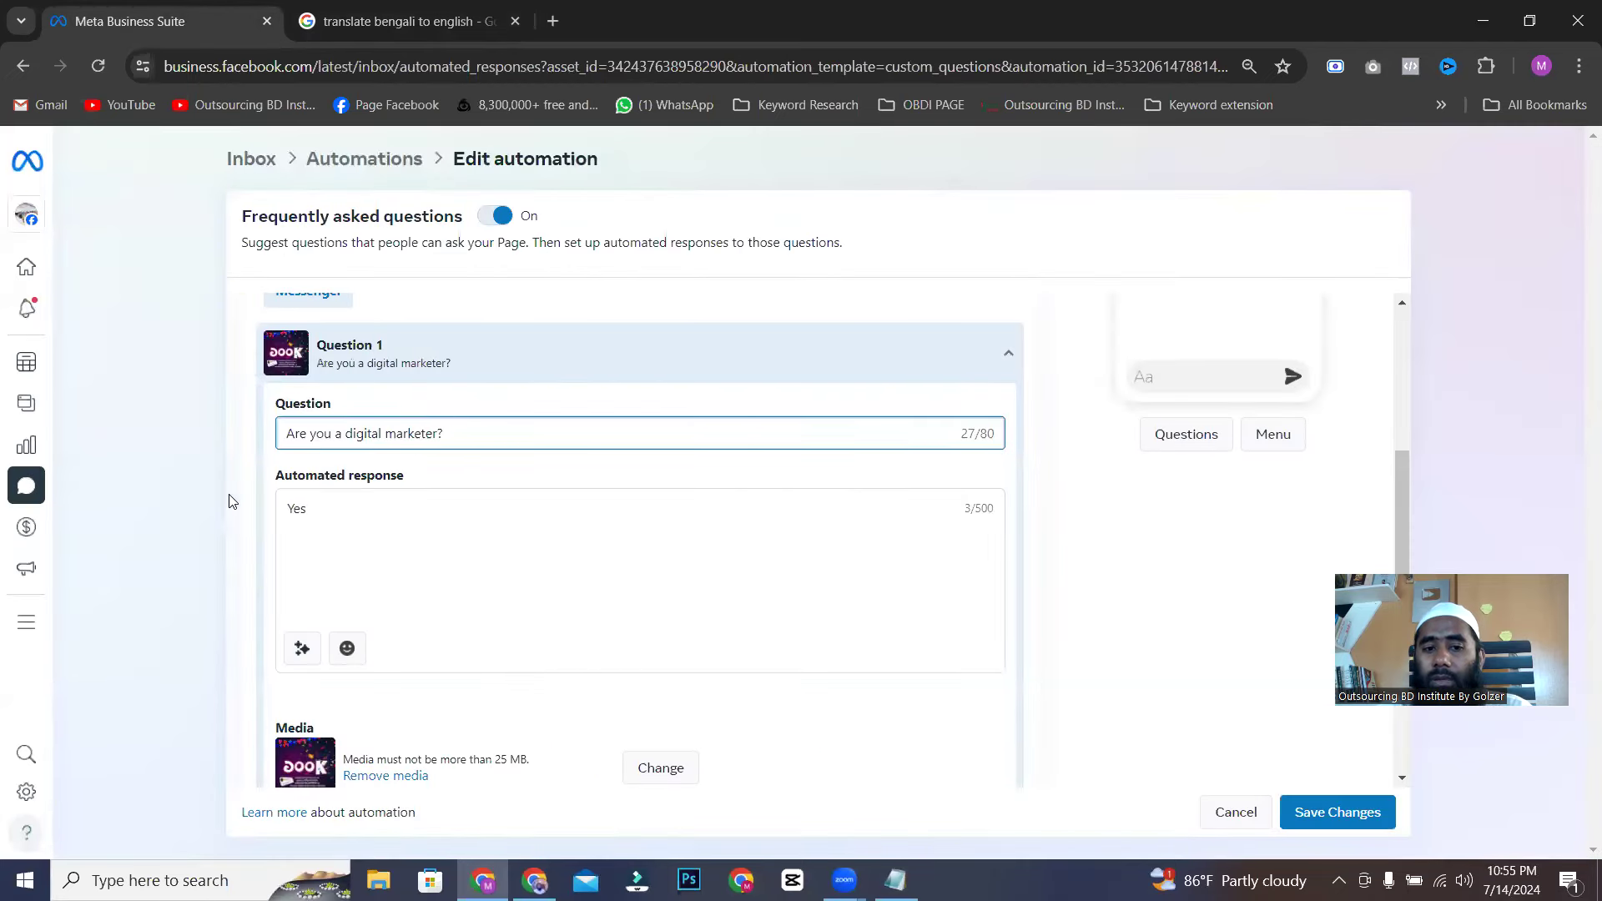
{"action": "left_click_drag", "start_coordinate": [320, 513], "coordinate": [272, 512]}
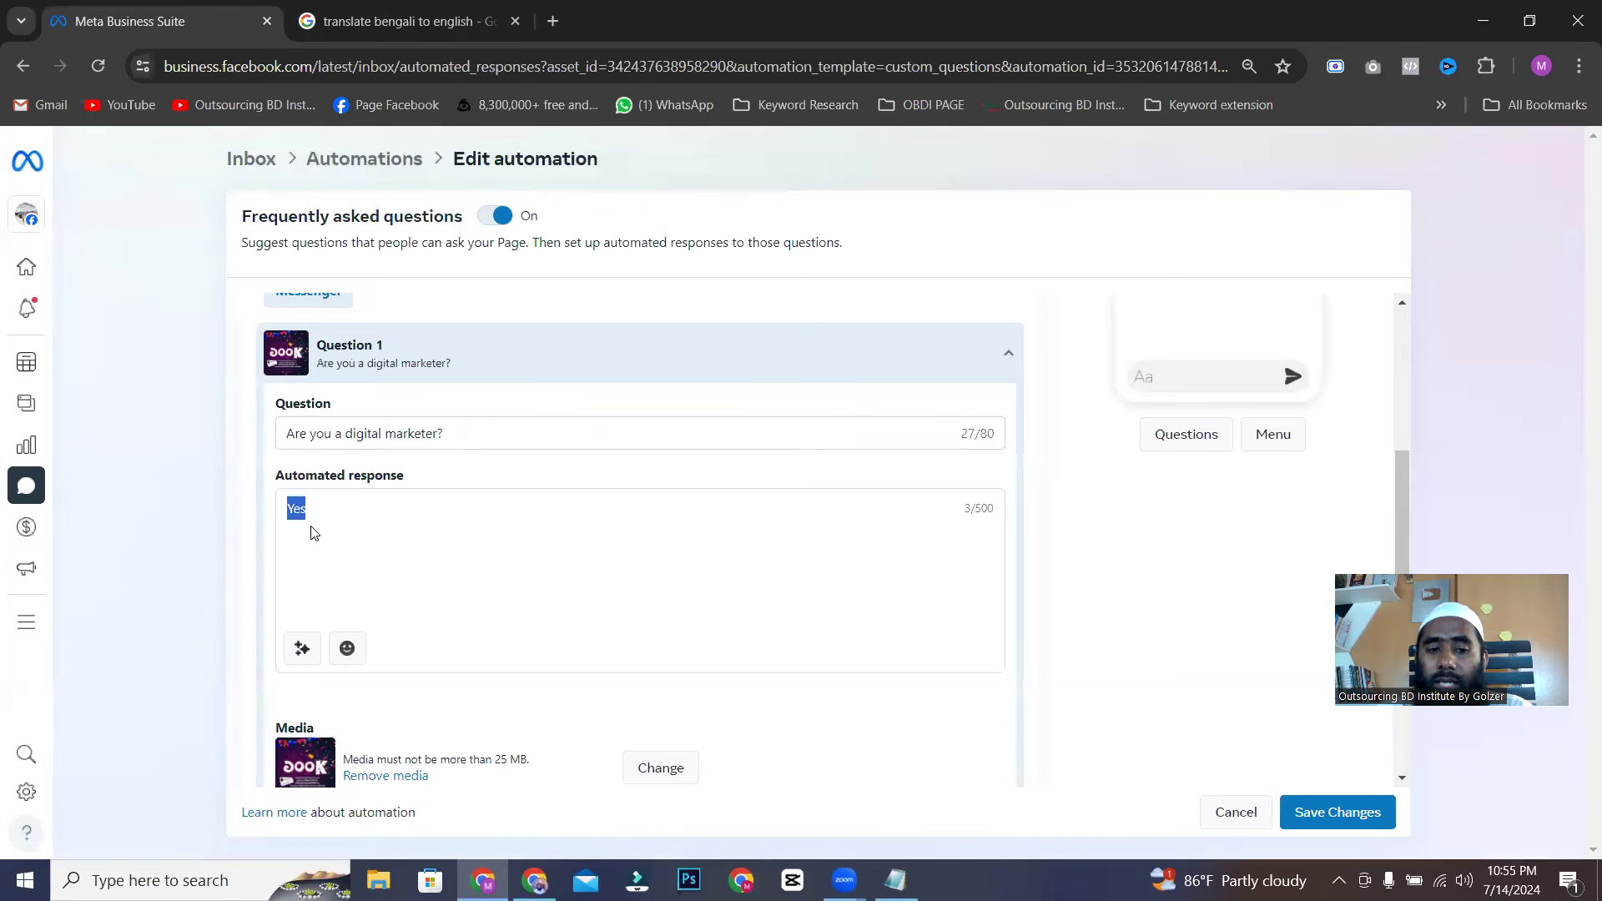
{"action": "left_click", "coordinate": [376, 516]}
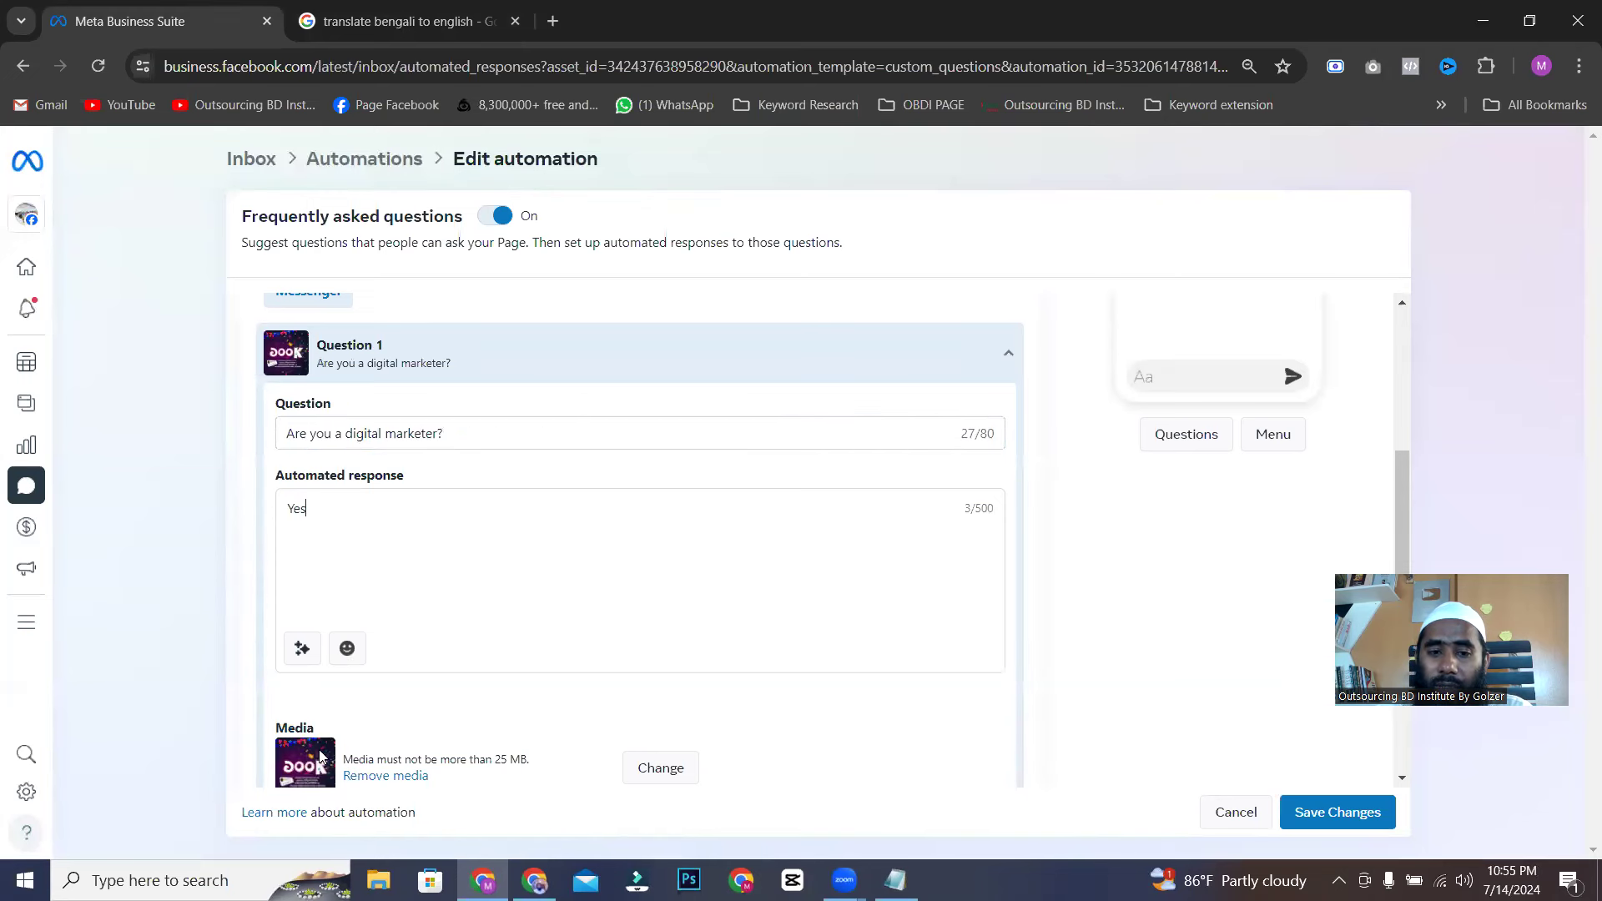
- Add a second question to the automation, then translate a spoken Bengali question into "Can you design graphics?" with Google's translator and copy it
{"action": "scroll", "coordinate": [319, 755], "scroll_direction": "down", "scroll_amount": 3}
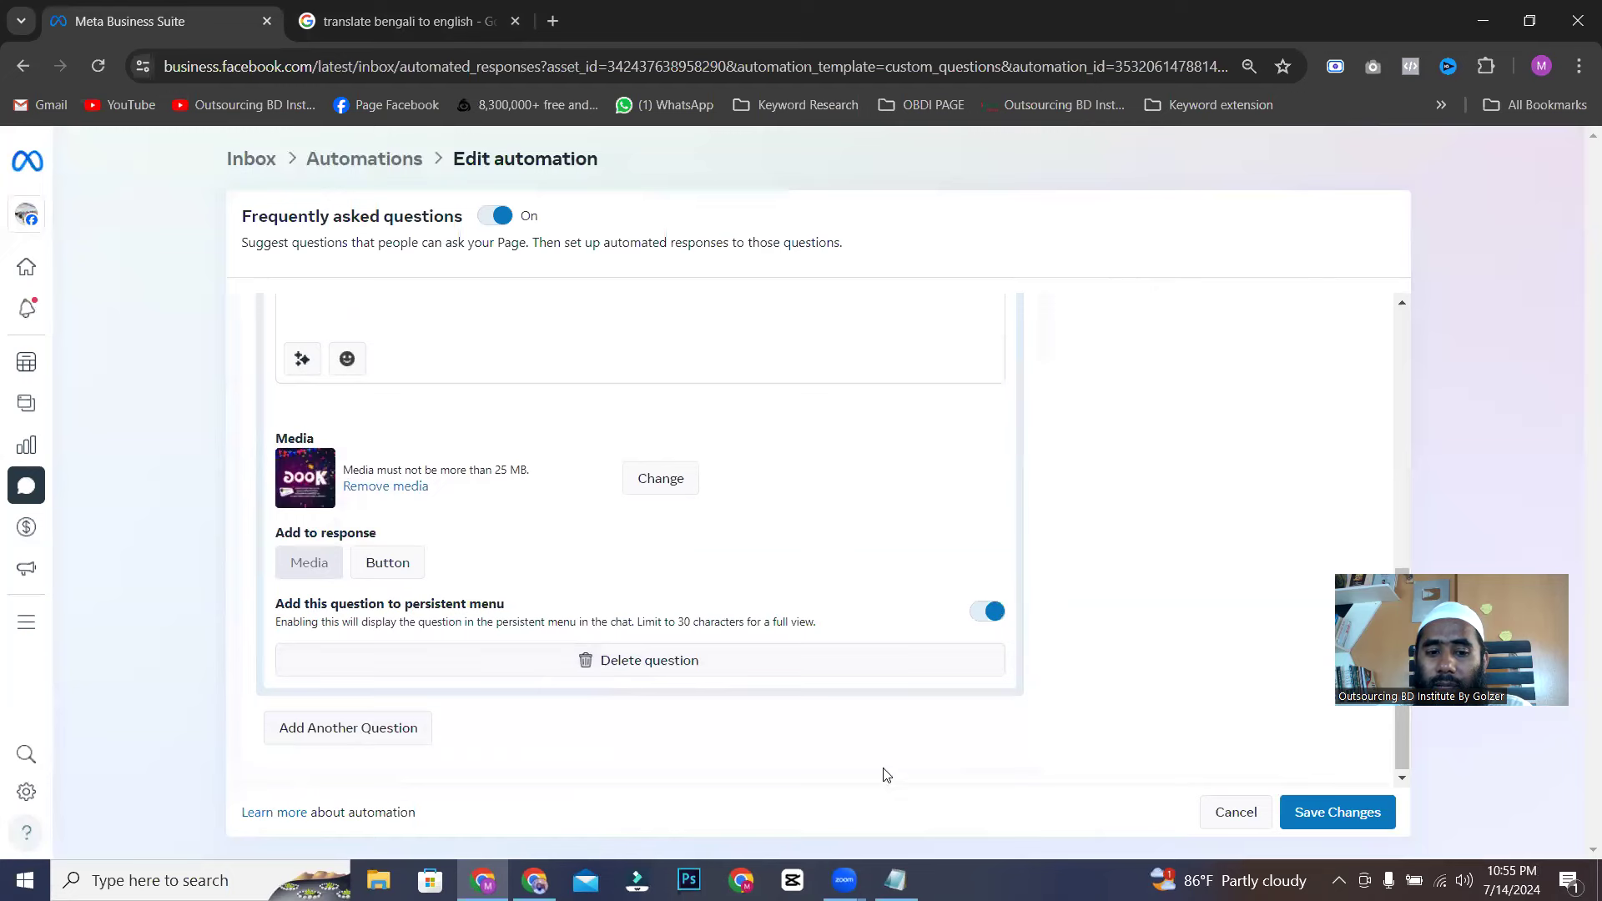
{"action": "left_click", "coordinate": [341, 737]}
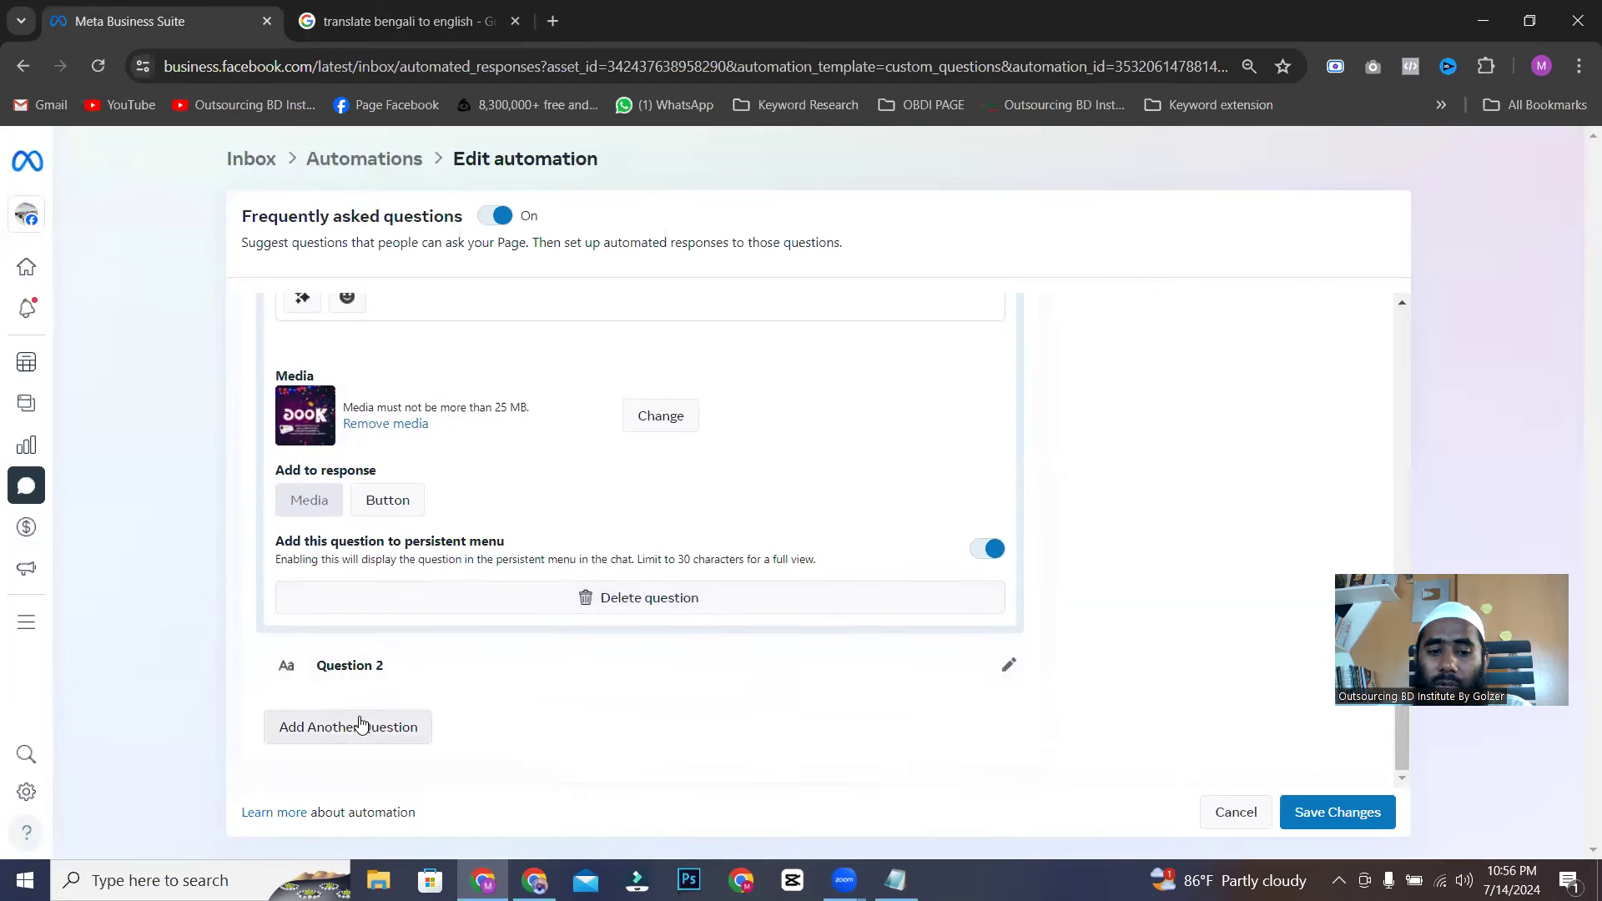
{"action": "left_click", "coordinate": [401, 21]}
{"action": "left_click", "coordinate": [227, 564]}
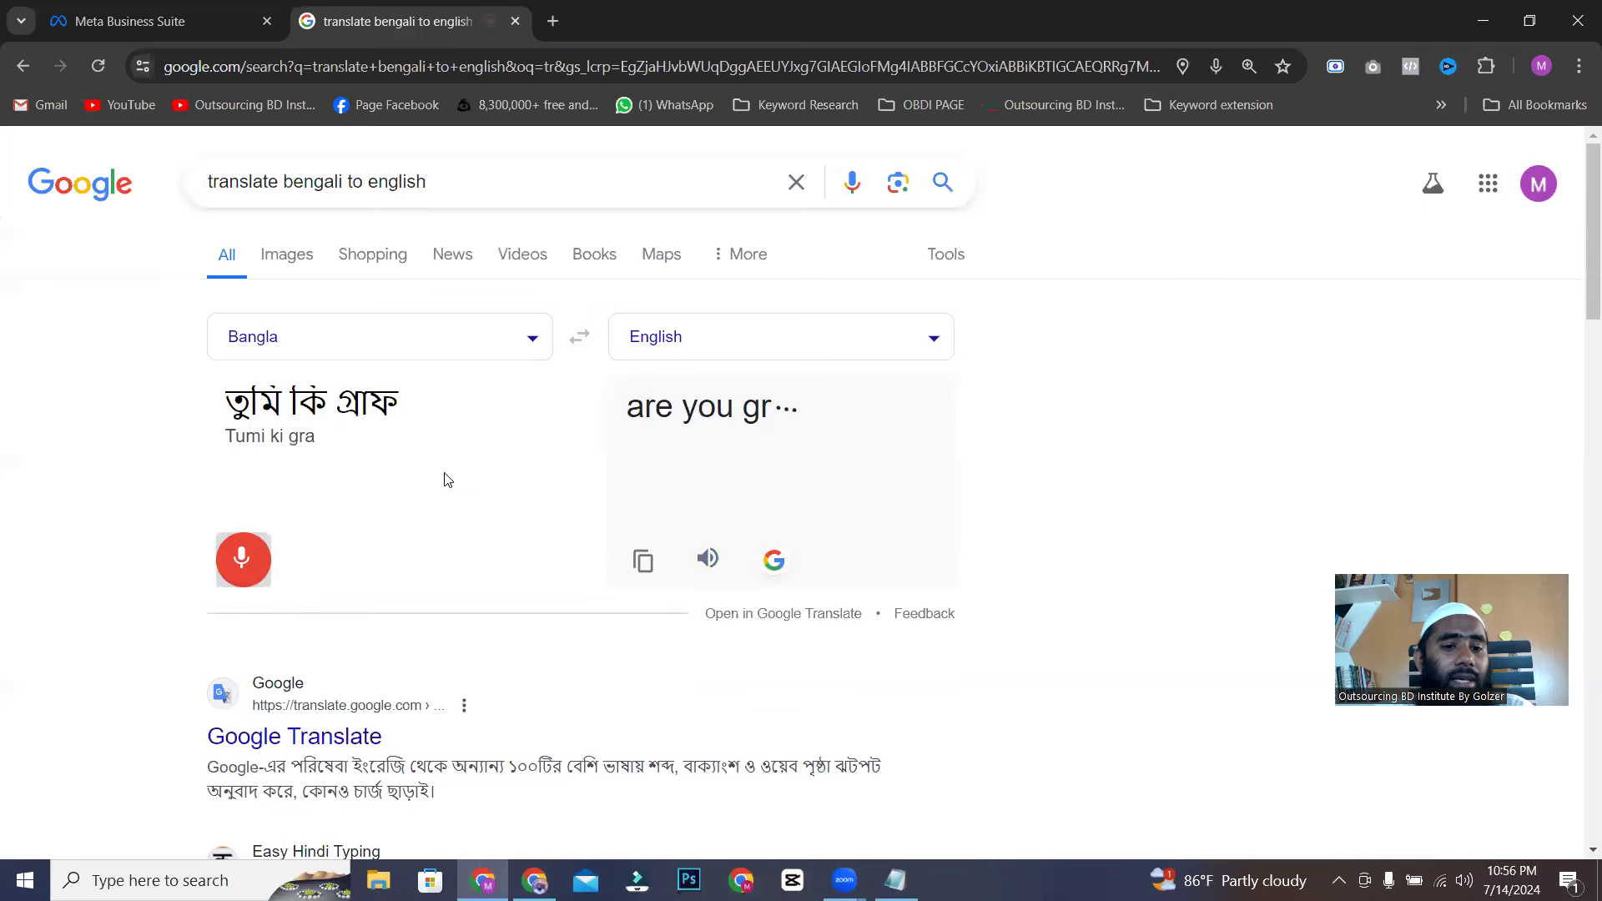
{"action": "left_click", "coordinate": [241, 559]}
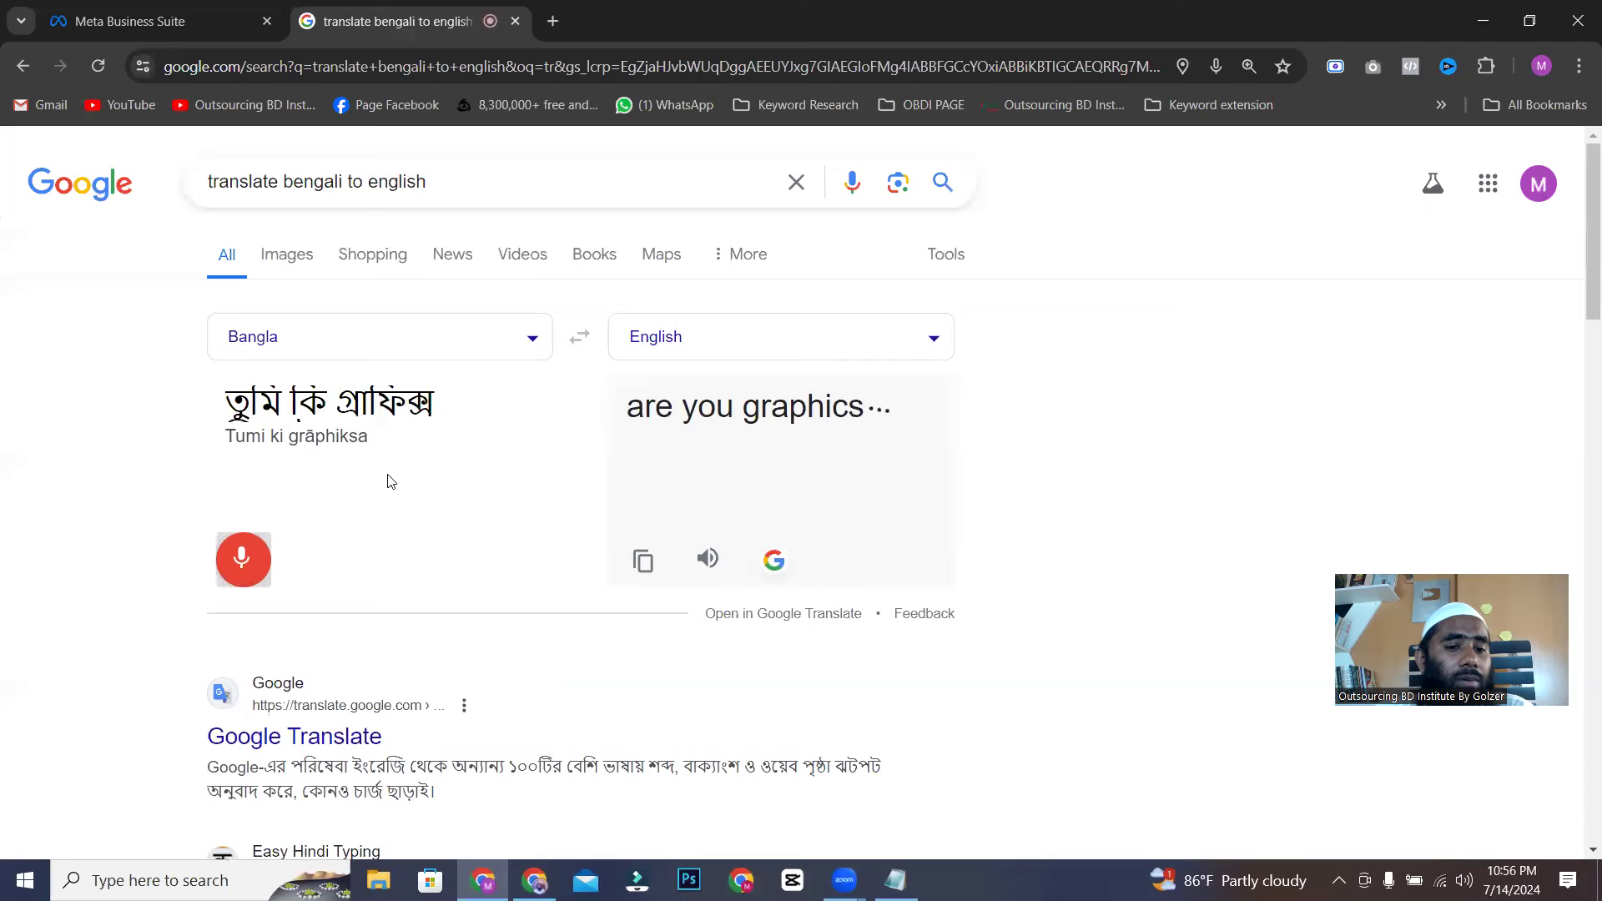
{"action": "left_click", "coordinate": [652, 602]}
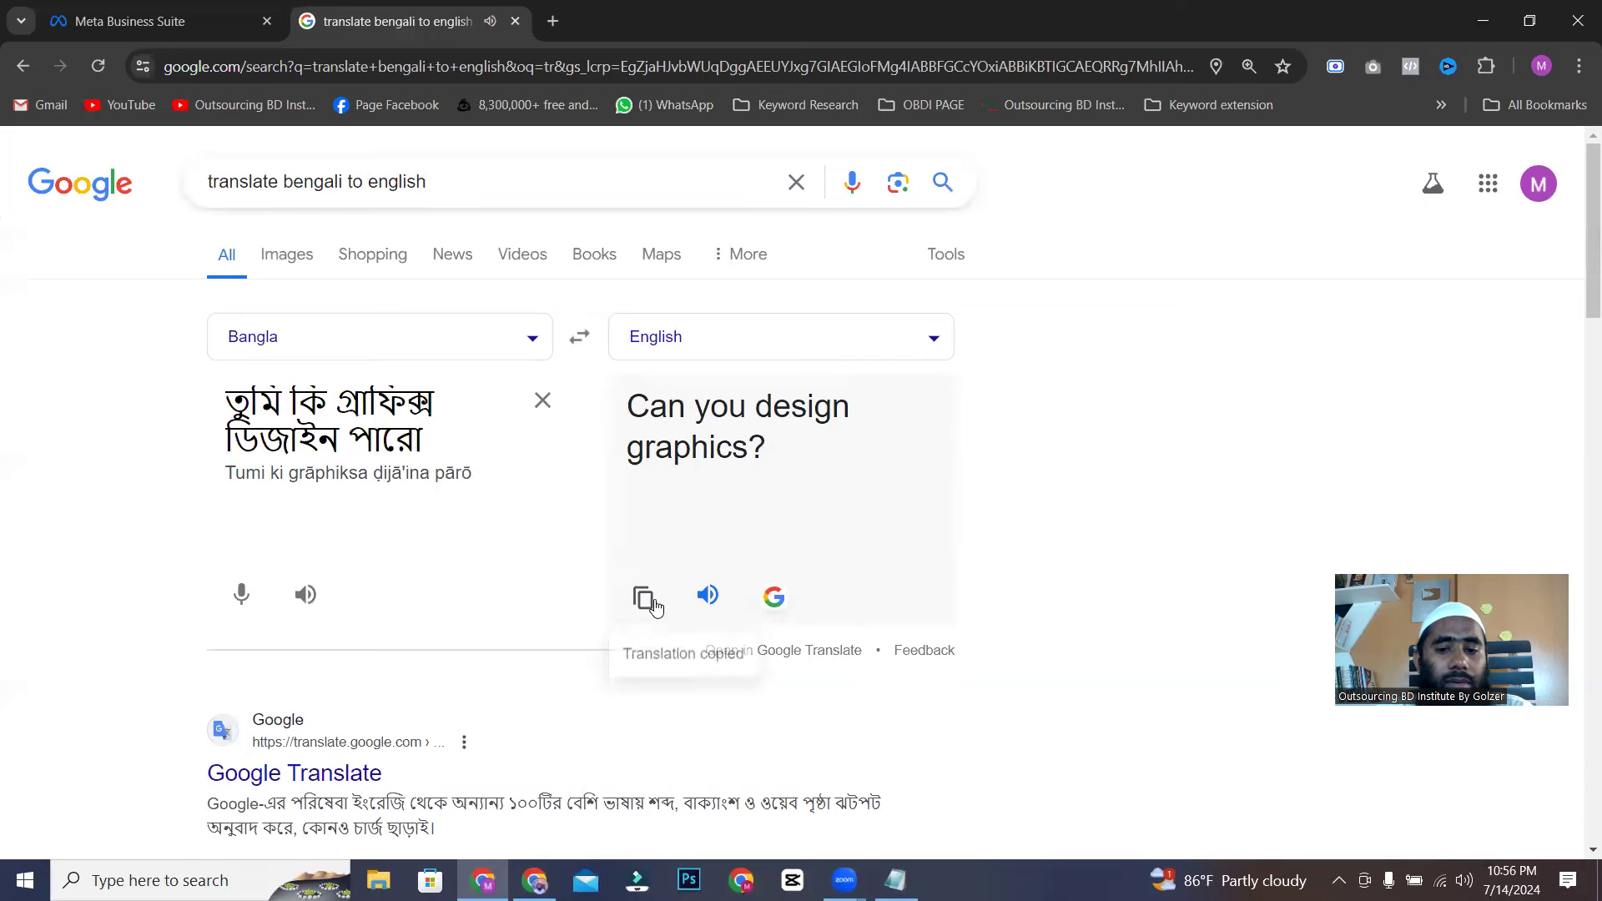
- Fill in Question 2 with "Can you design graphics?" and the automated response "Yes" followed by "Please visit my portfolio" on a new line
{"action": "key", "text": "ctrl+Tab"}
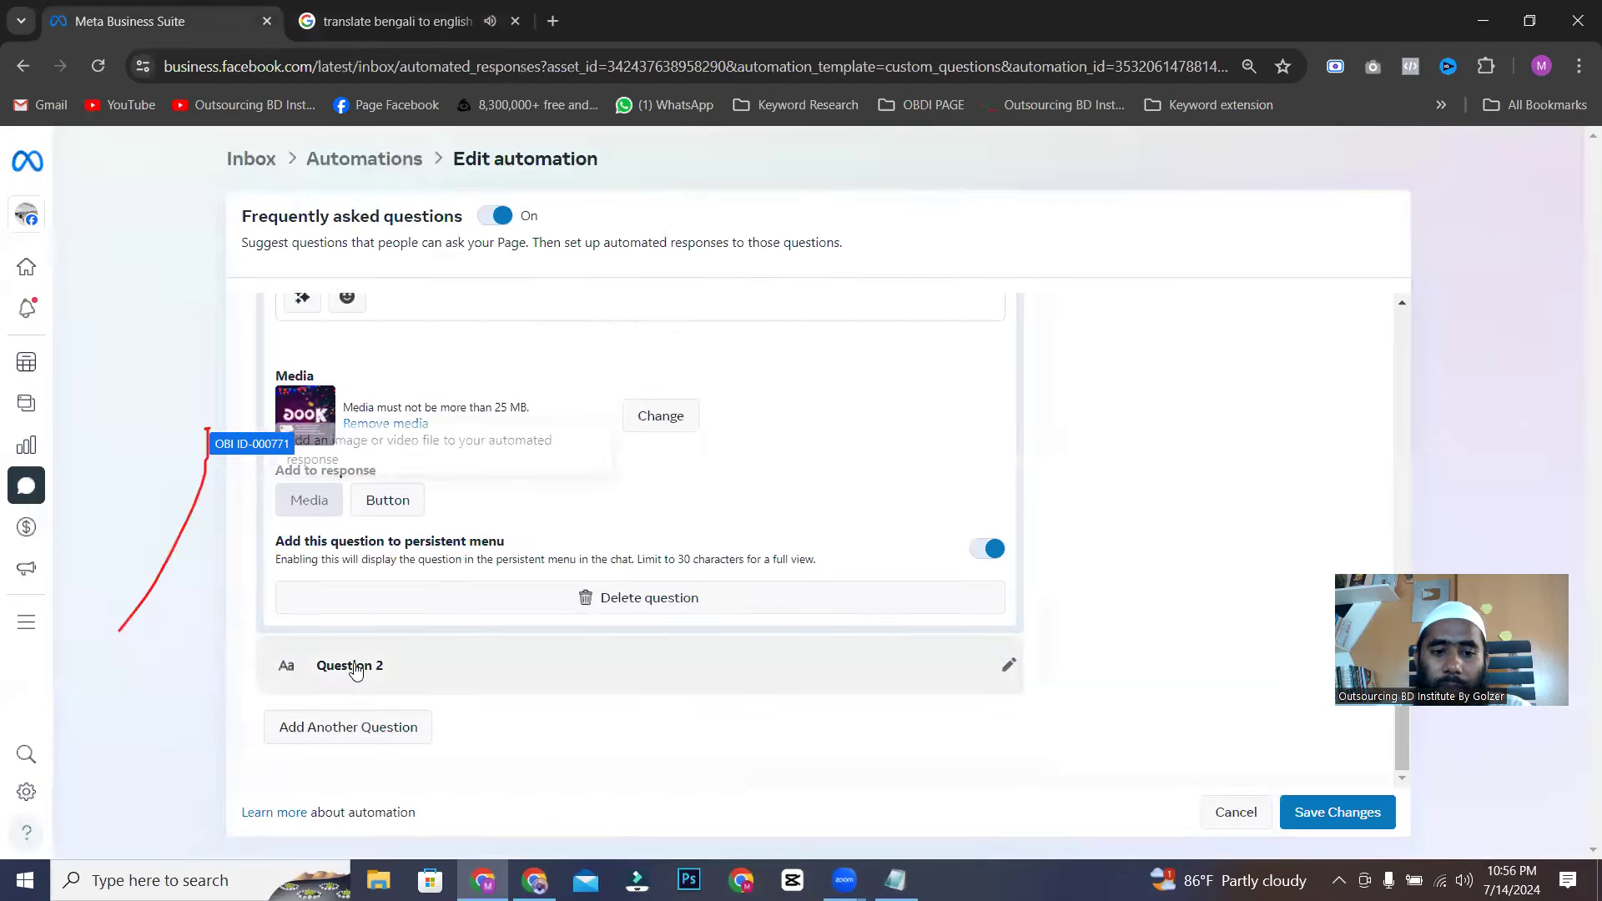
{"action": "left_click", "coordinate": [1006, 665]}
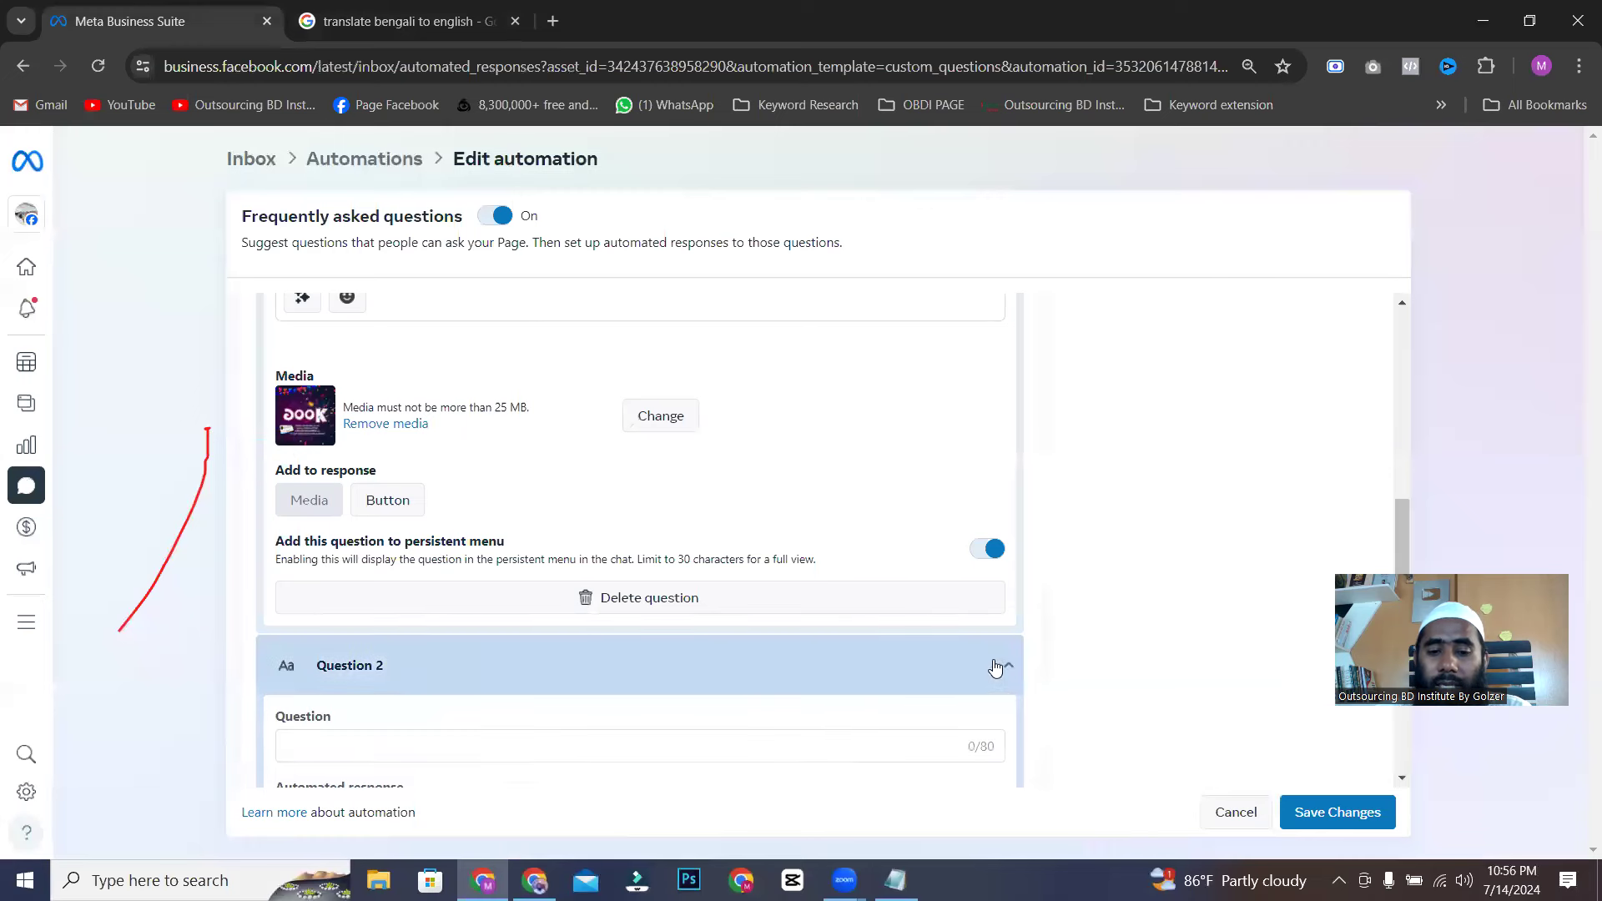
{"action": "scroll", "coordinate": [511, 715], "scroll_direction": "down", "scroll_amount": 2}
{"action": "left_click", "coordinate": [343, 534]}
{"action": "key", "text": "ctrl+v"}
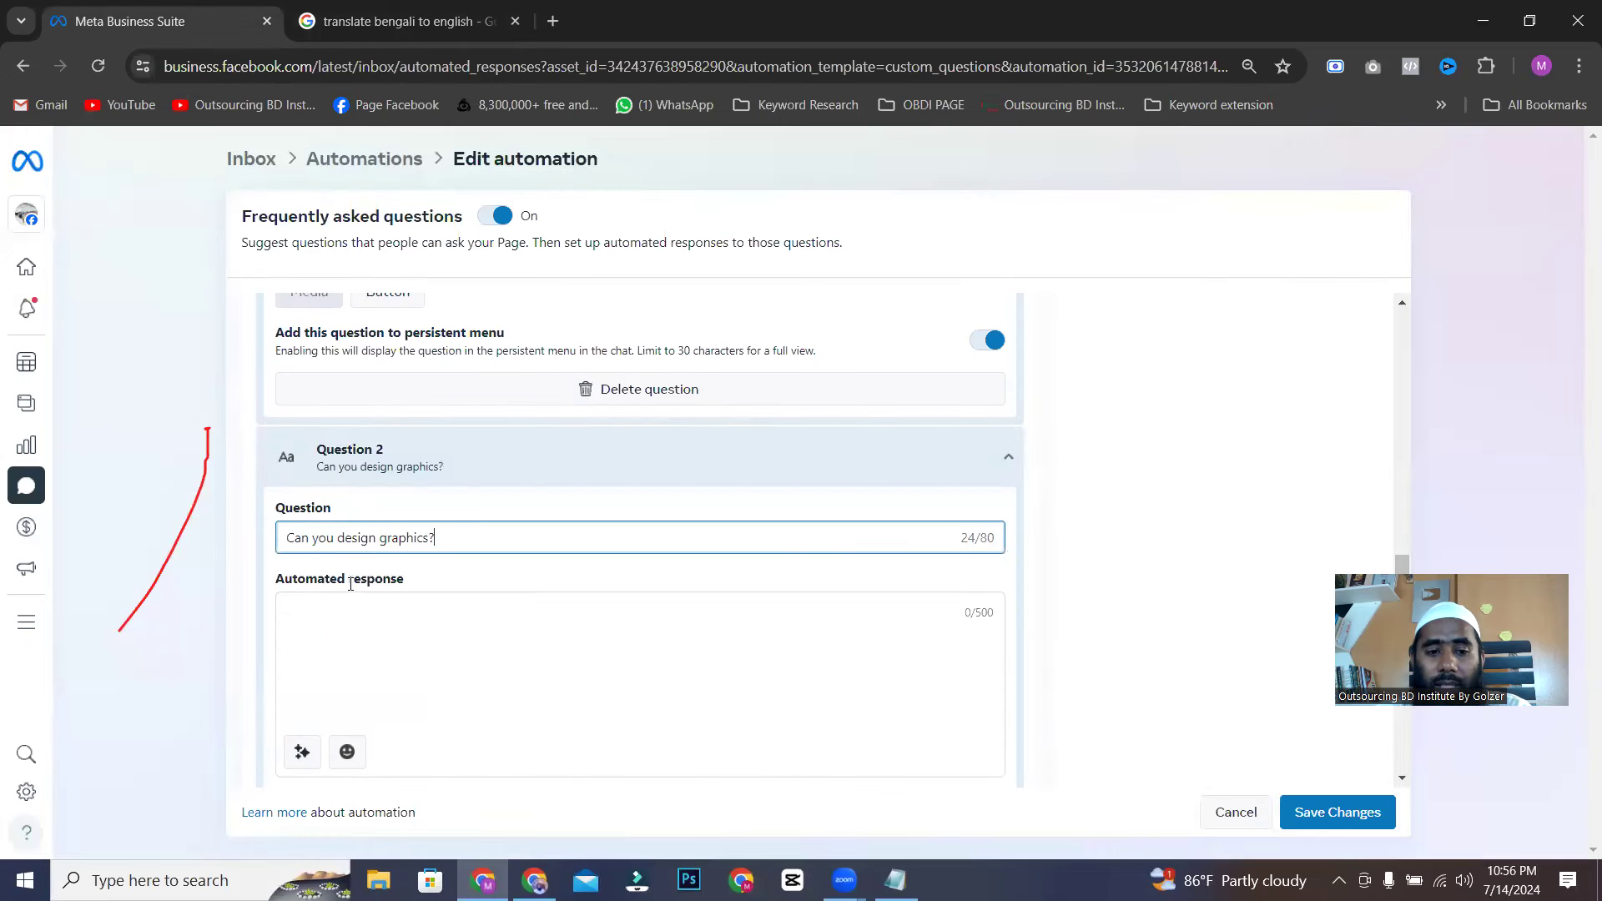
{"action": "left_click", "coordinate": [329, 607]}
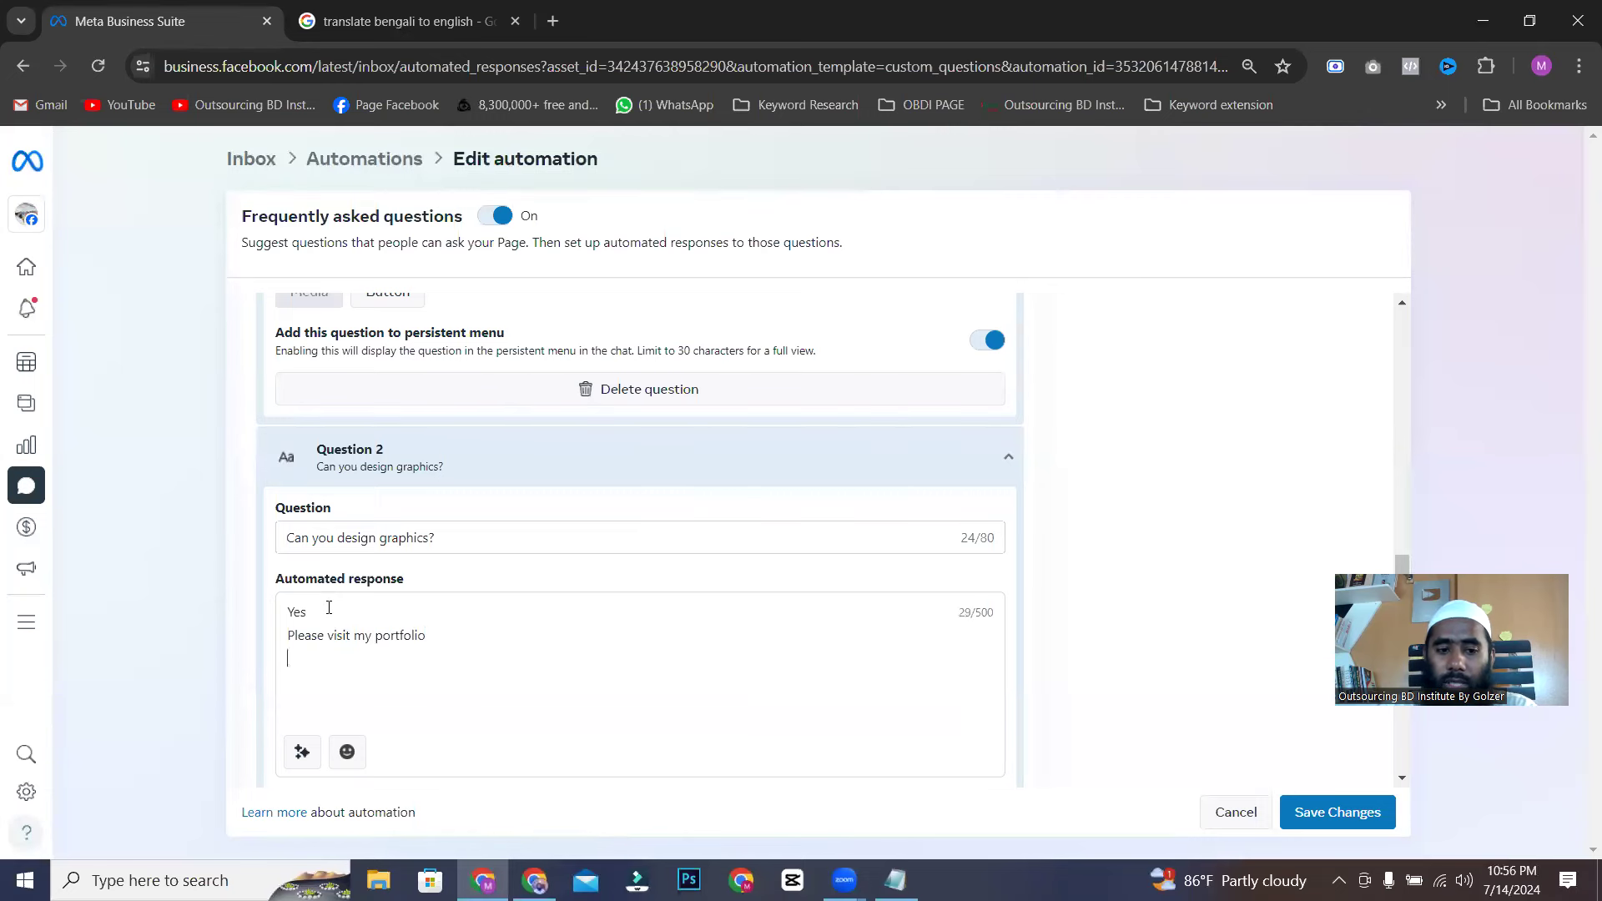
- Open the Fiverr website in a new tab through a Google search and search its services for "graphics"
{"action": "left_click", "coordinate": [553, 20]}
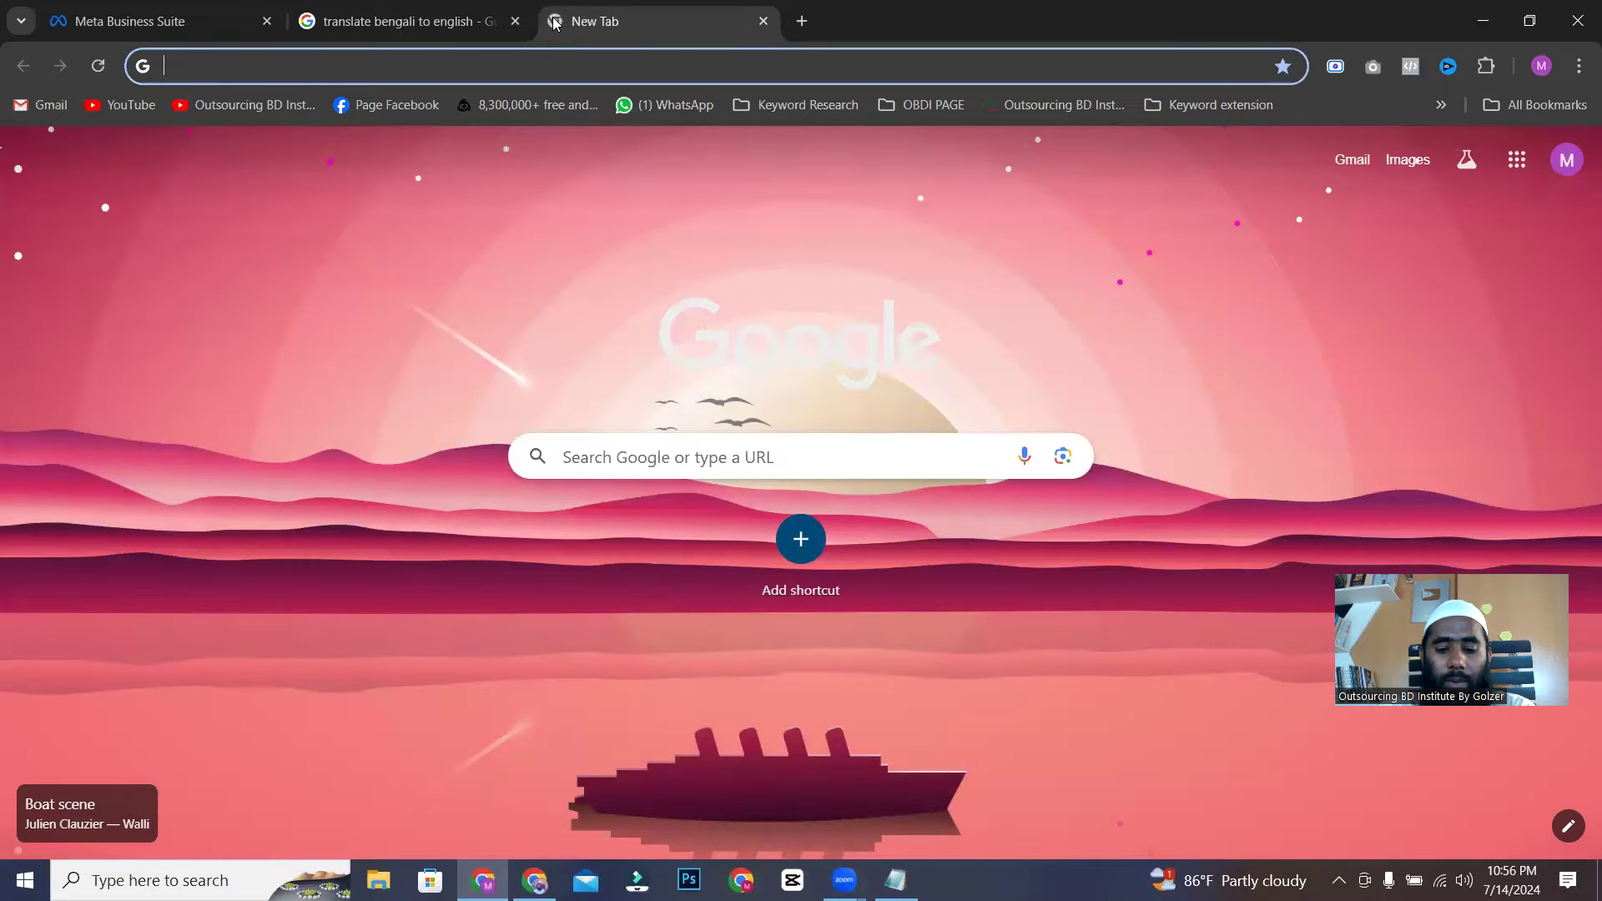
{"action": "type", "text": "fiv"}
{"action": "key", "text": "Return"}
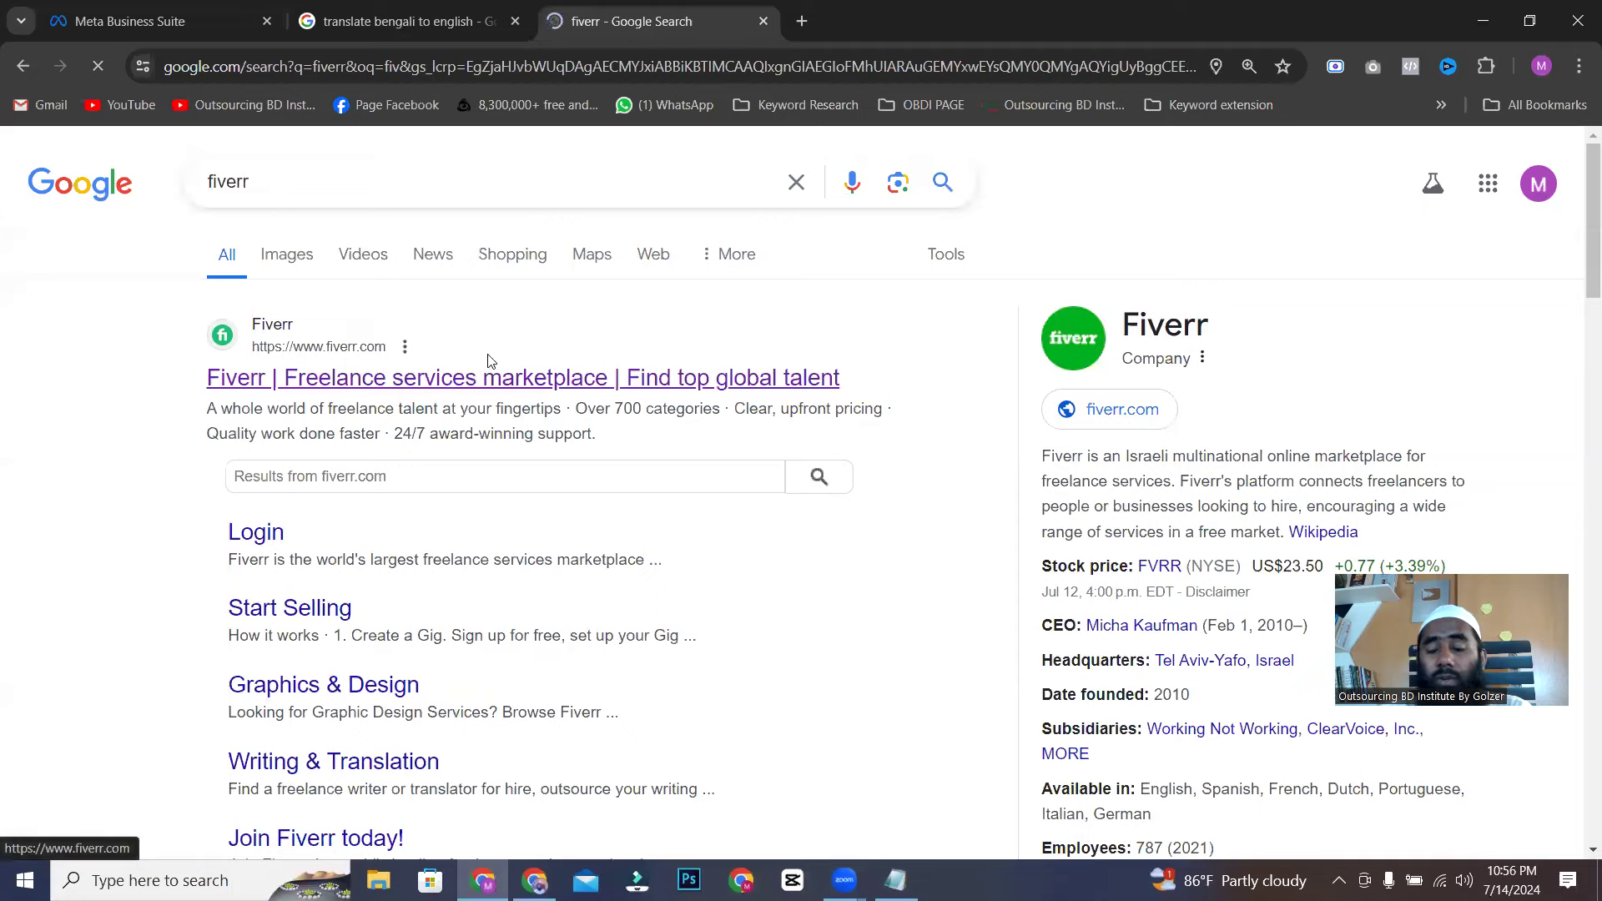
{"action": "left_click", "coordinate": [490, 360]}
{"action": "left_click", "coordinate": [669, 606]}
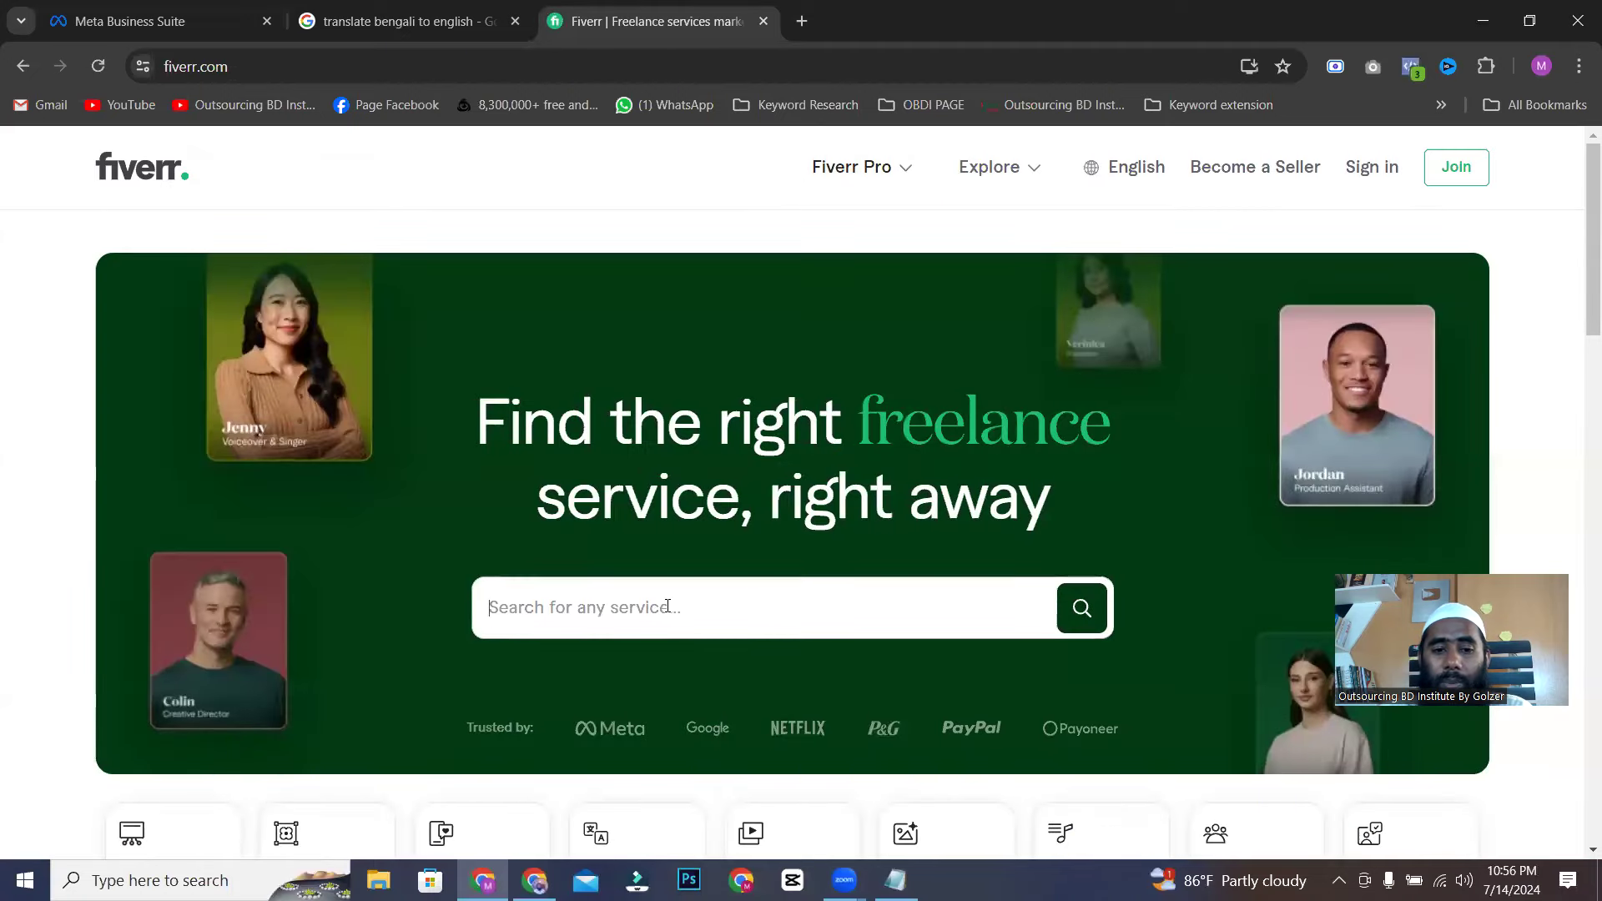
{"action": "type", "text": "graphics"}
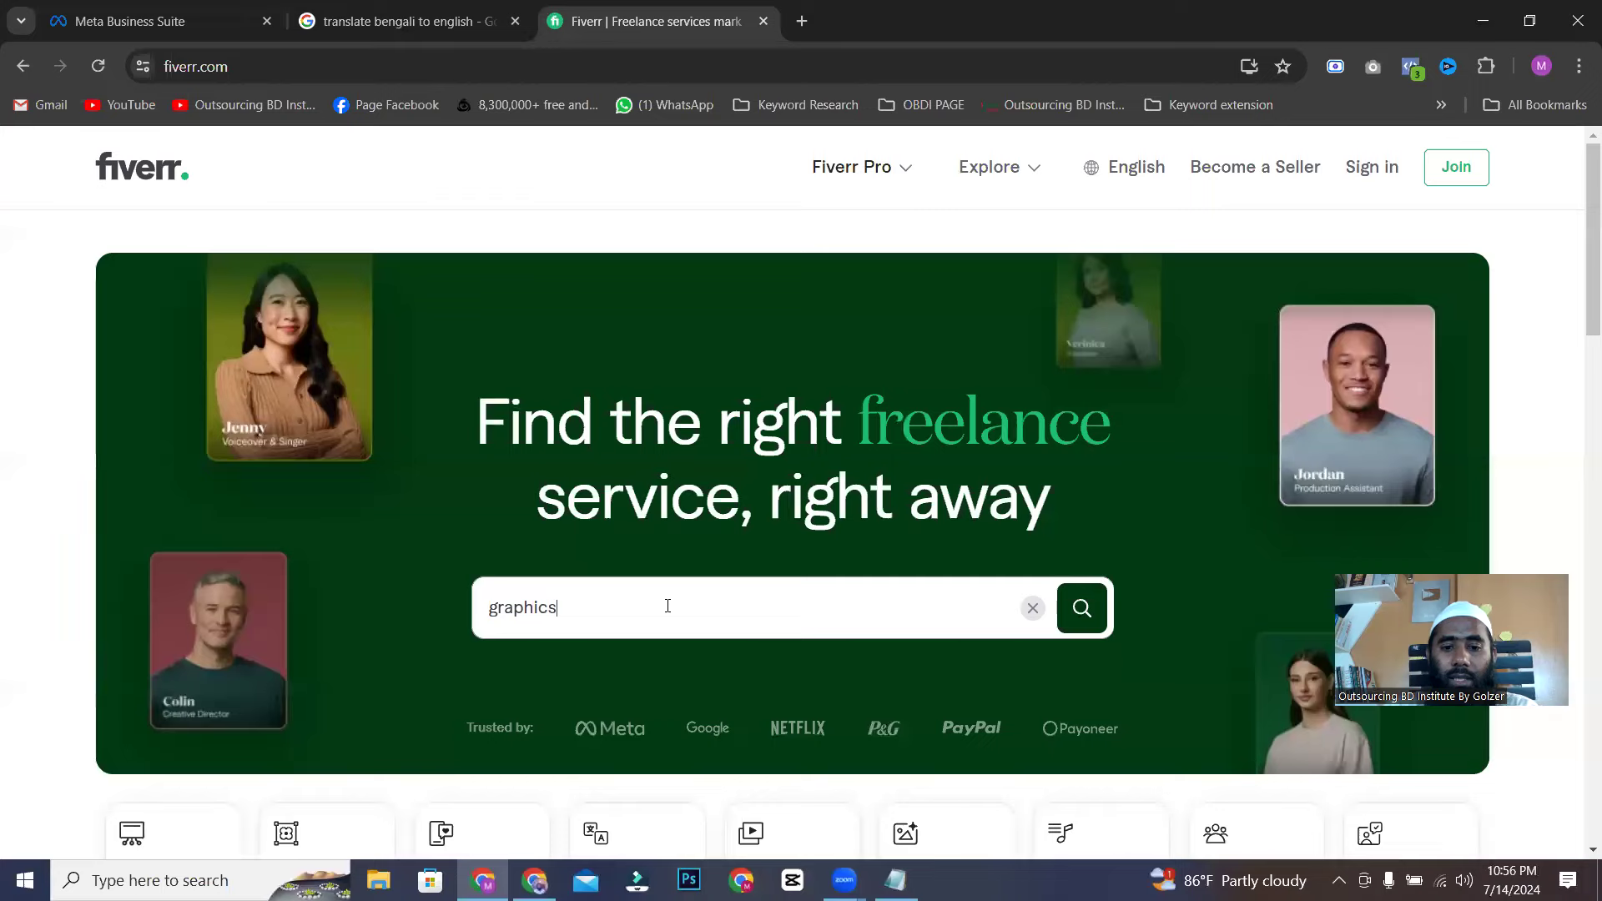
{"action": "key", "text": "Return"}
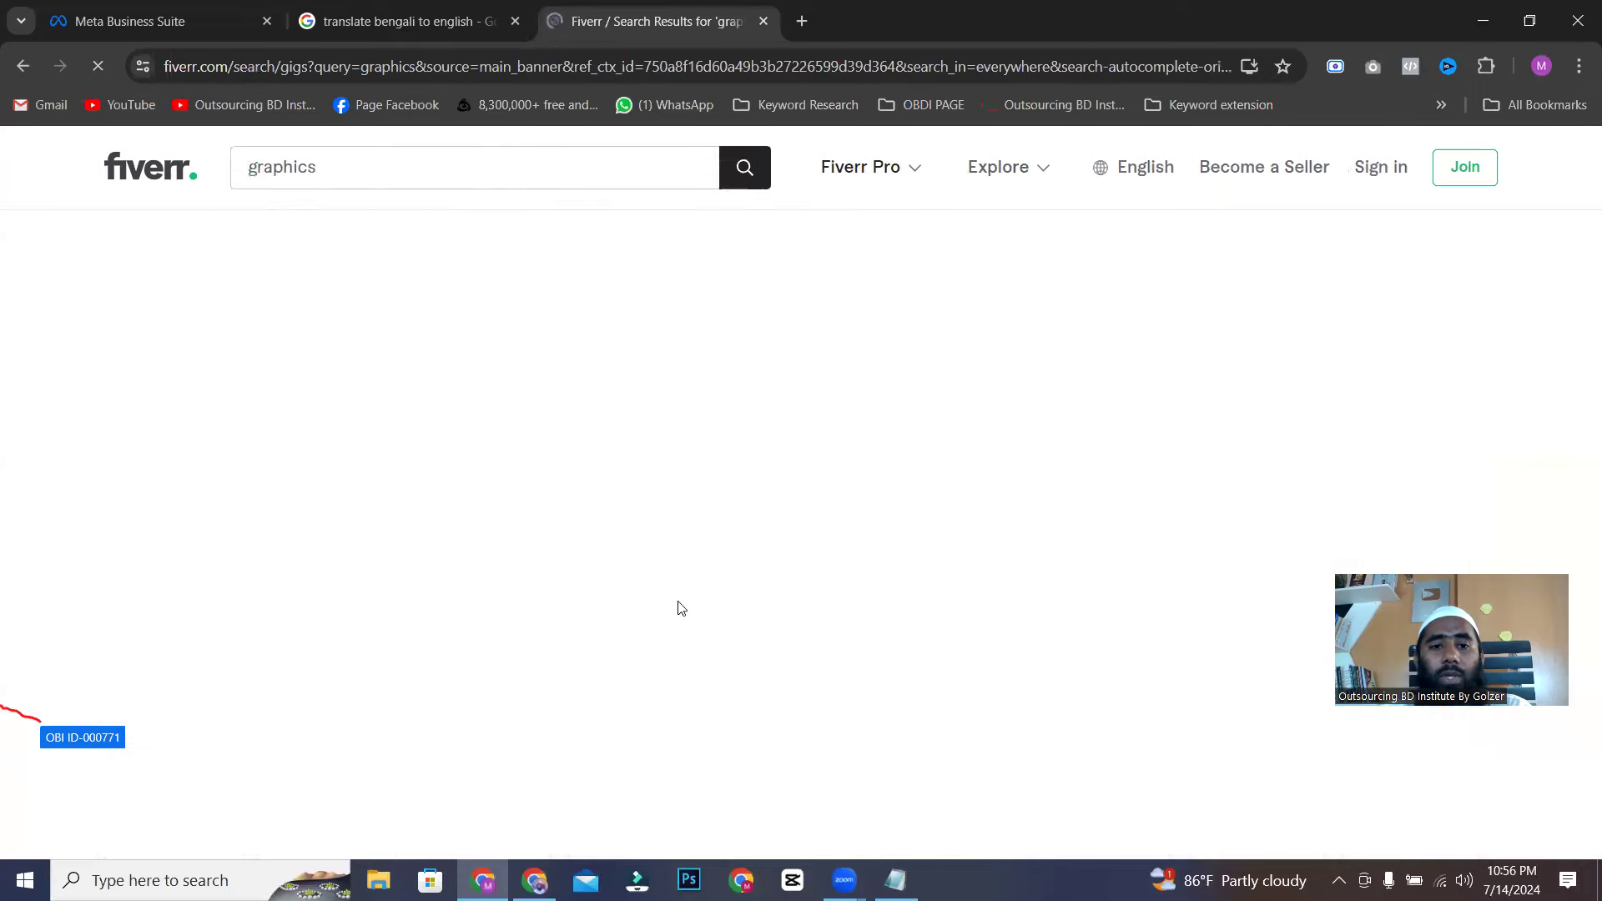
- Open the "I will be your professional graphic designer" gig, copy its web address and paste it below the portfolio line in Question 2's response
{"action": "scroll", "coordinate": [651, 667], "scroll_direction": "down", "scroll_amount": 3}
{"action": "left_click", "coordinate": [945, 492]}
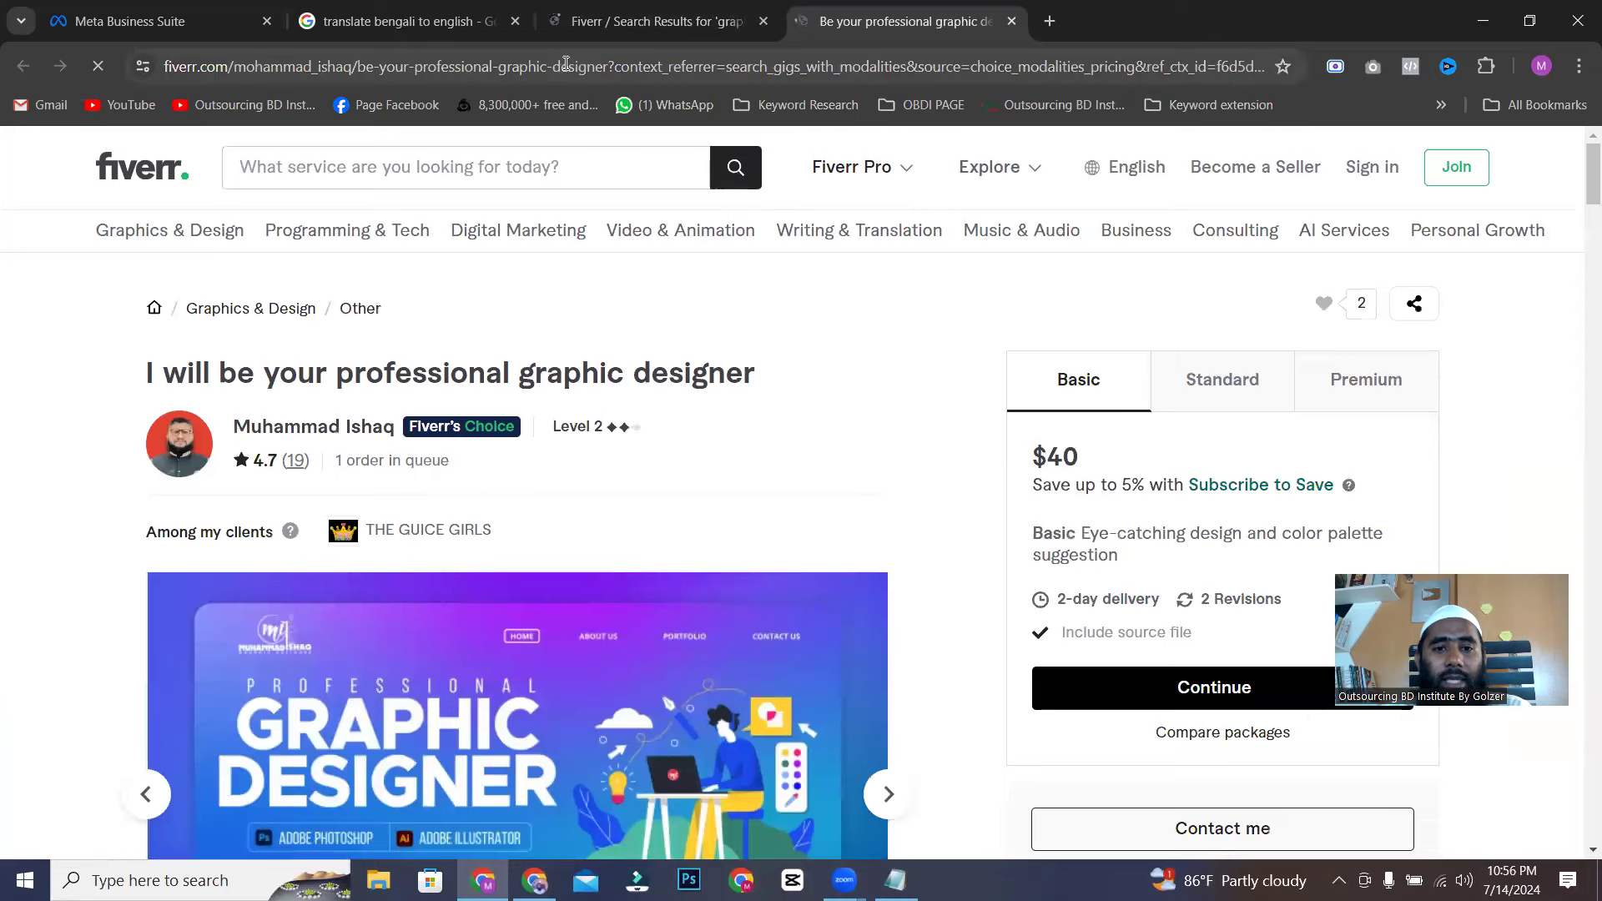
{"action": "left_click_drag", "start_coordinate": [540, 65], "coordinate": [567, 64]}
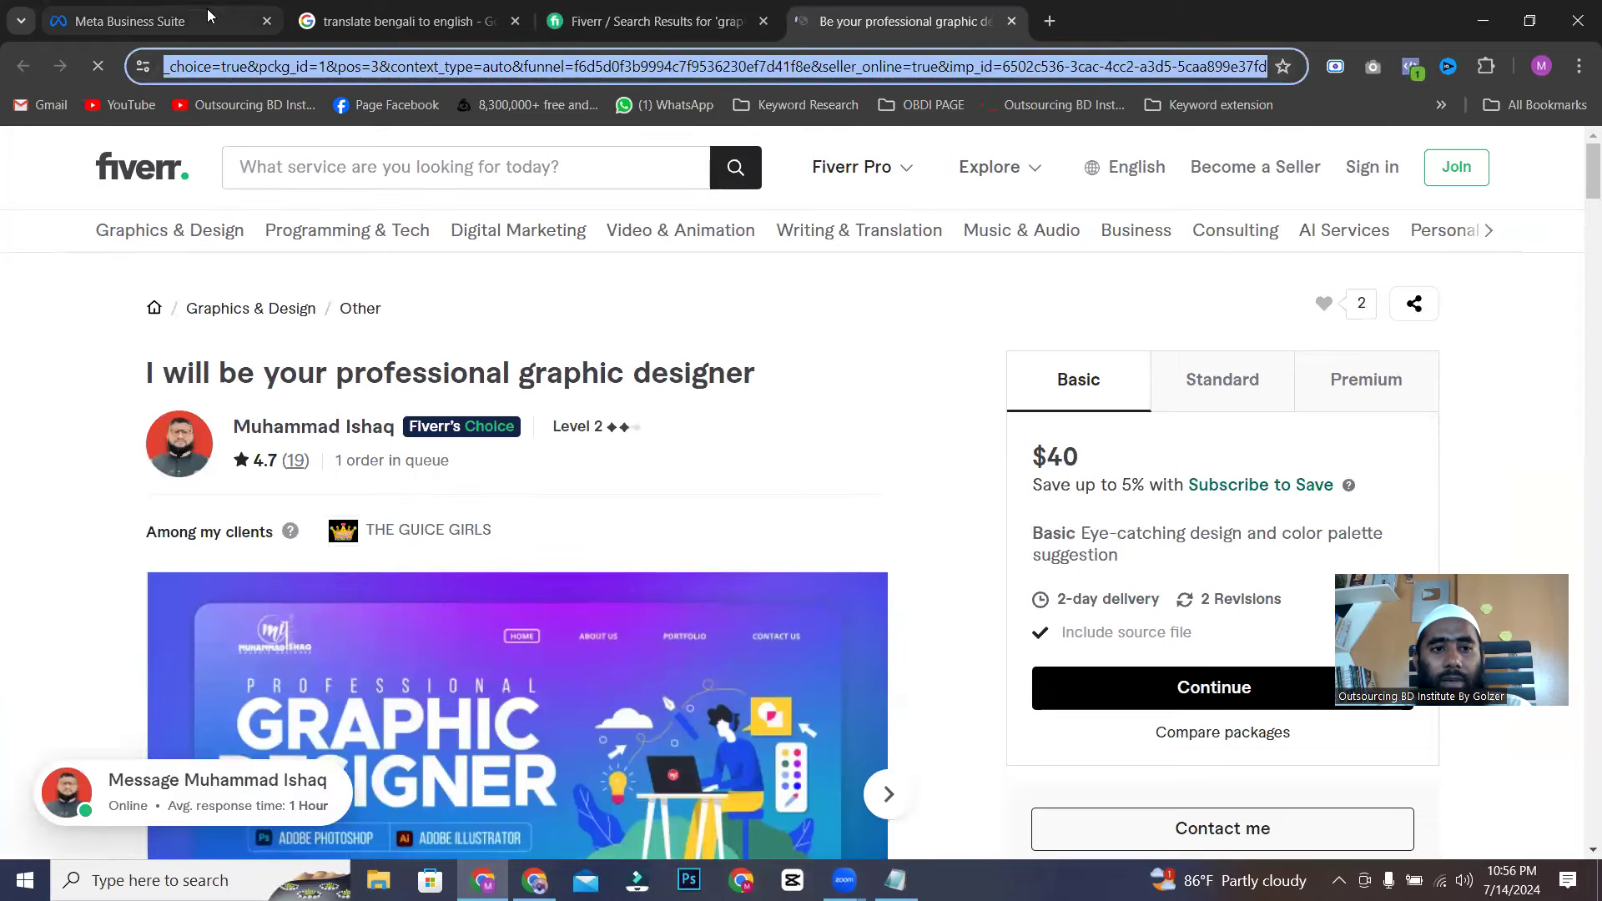
{"action": "left_click", "coordinate": [205, 17]}
{"action": "key", "text": "ctrl+v"}
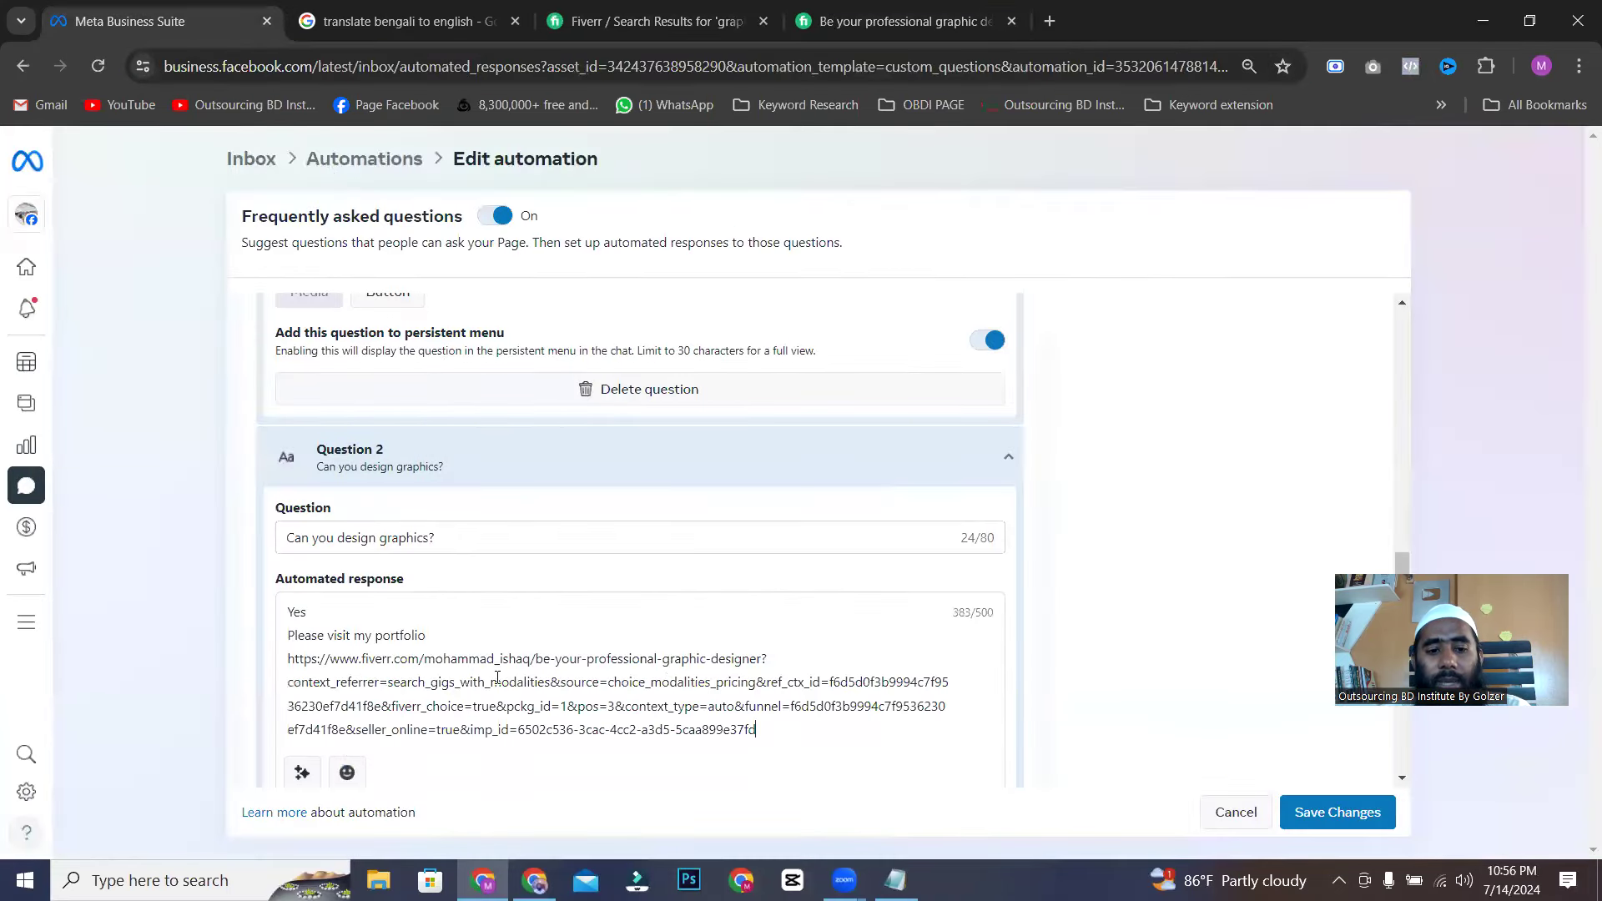
- Attach the "LinkedIn Account" image from the Downloads folder as media to Question 2's automated response
{"action": "scroll", "coordinate": [335, 565], "scroll_direction": "down", "scroll_amount": 5}
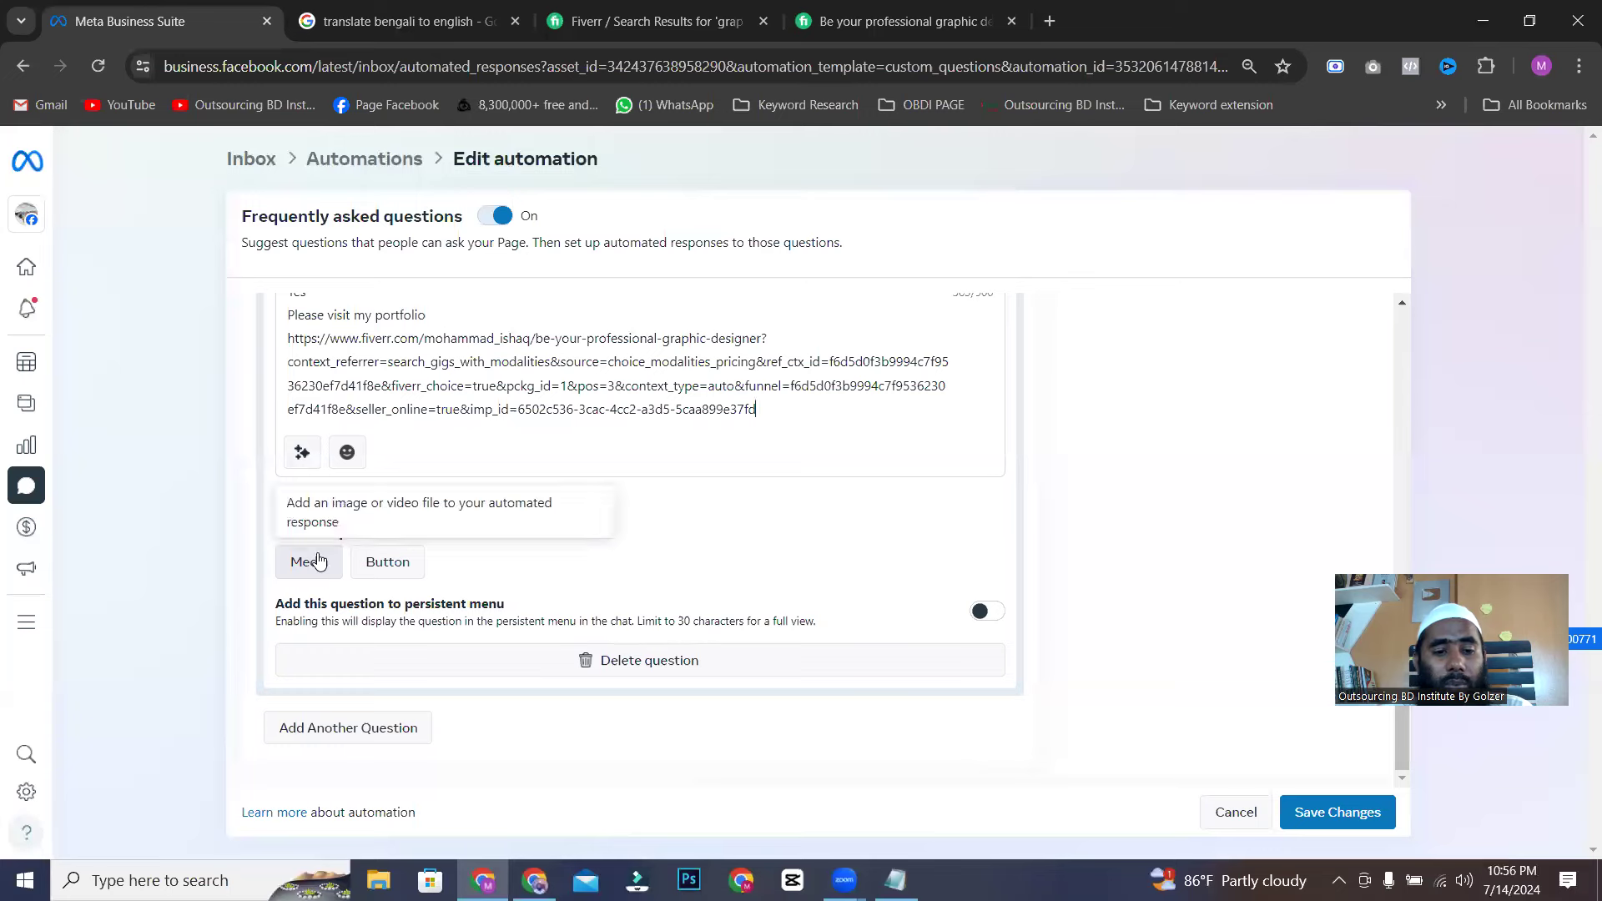
{"action": "left_click", "coordinate": [318, 559]}
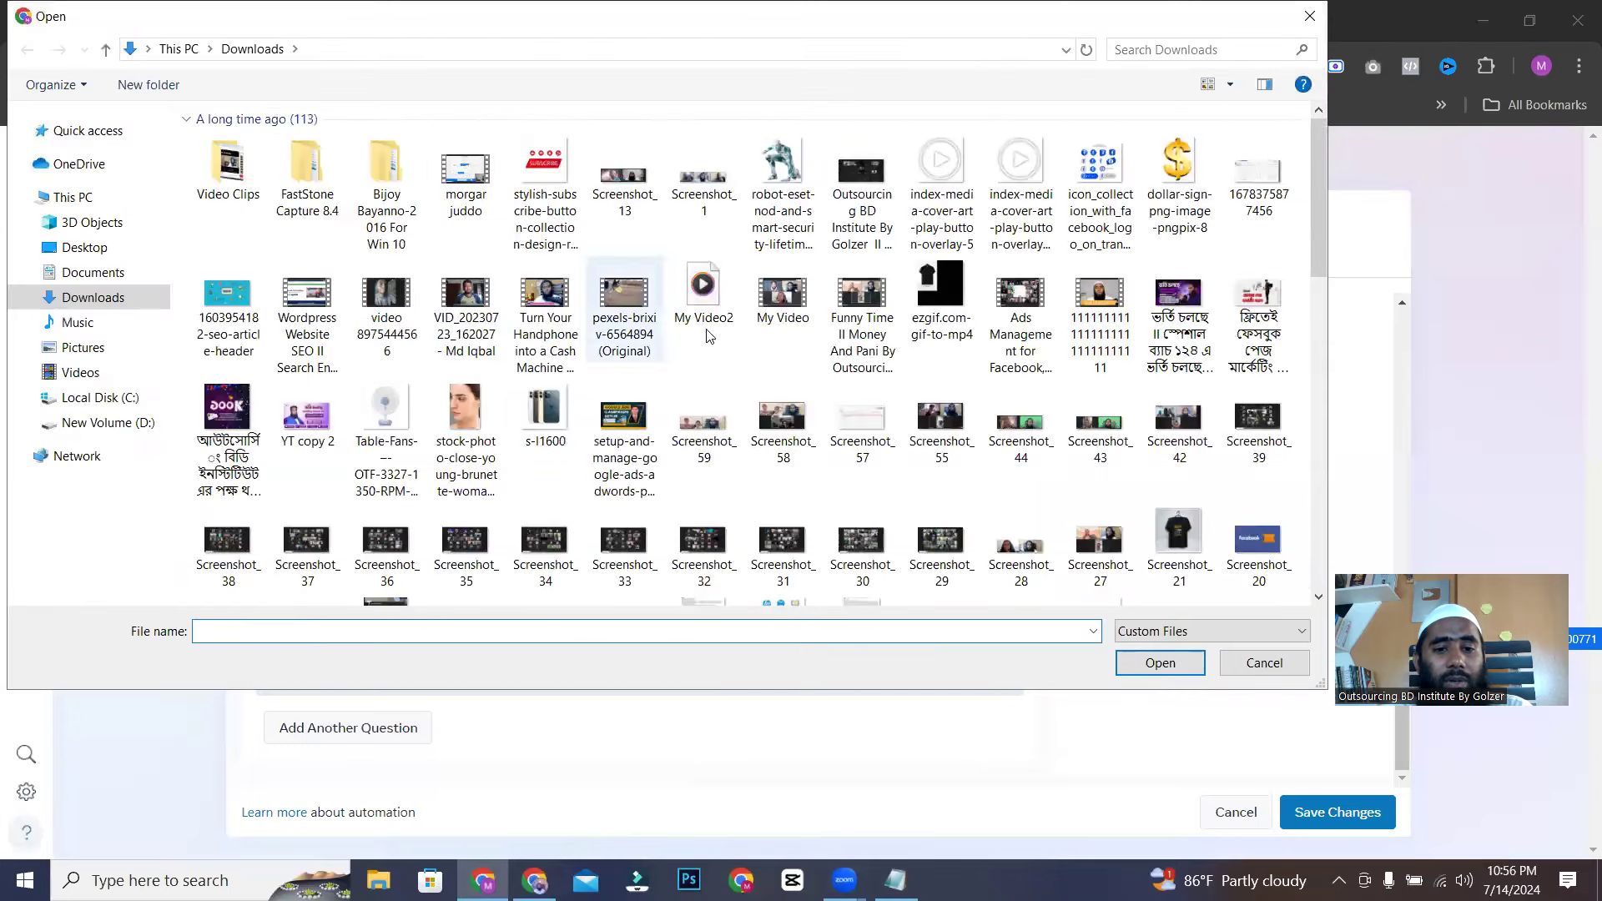
{"action": "left_click", "coordinate": [551, 149]}
{"action": "scroll", "coordinate": [705, 367], "scroll_direction": "down", "scroll_amount": 10}
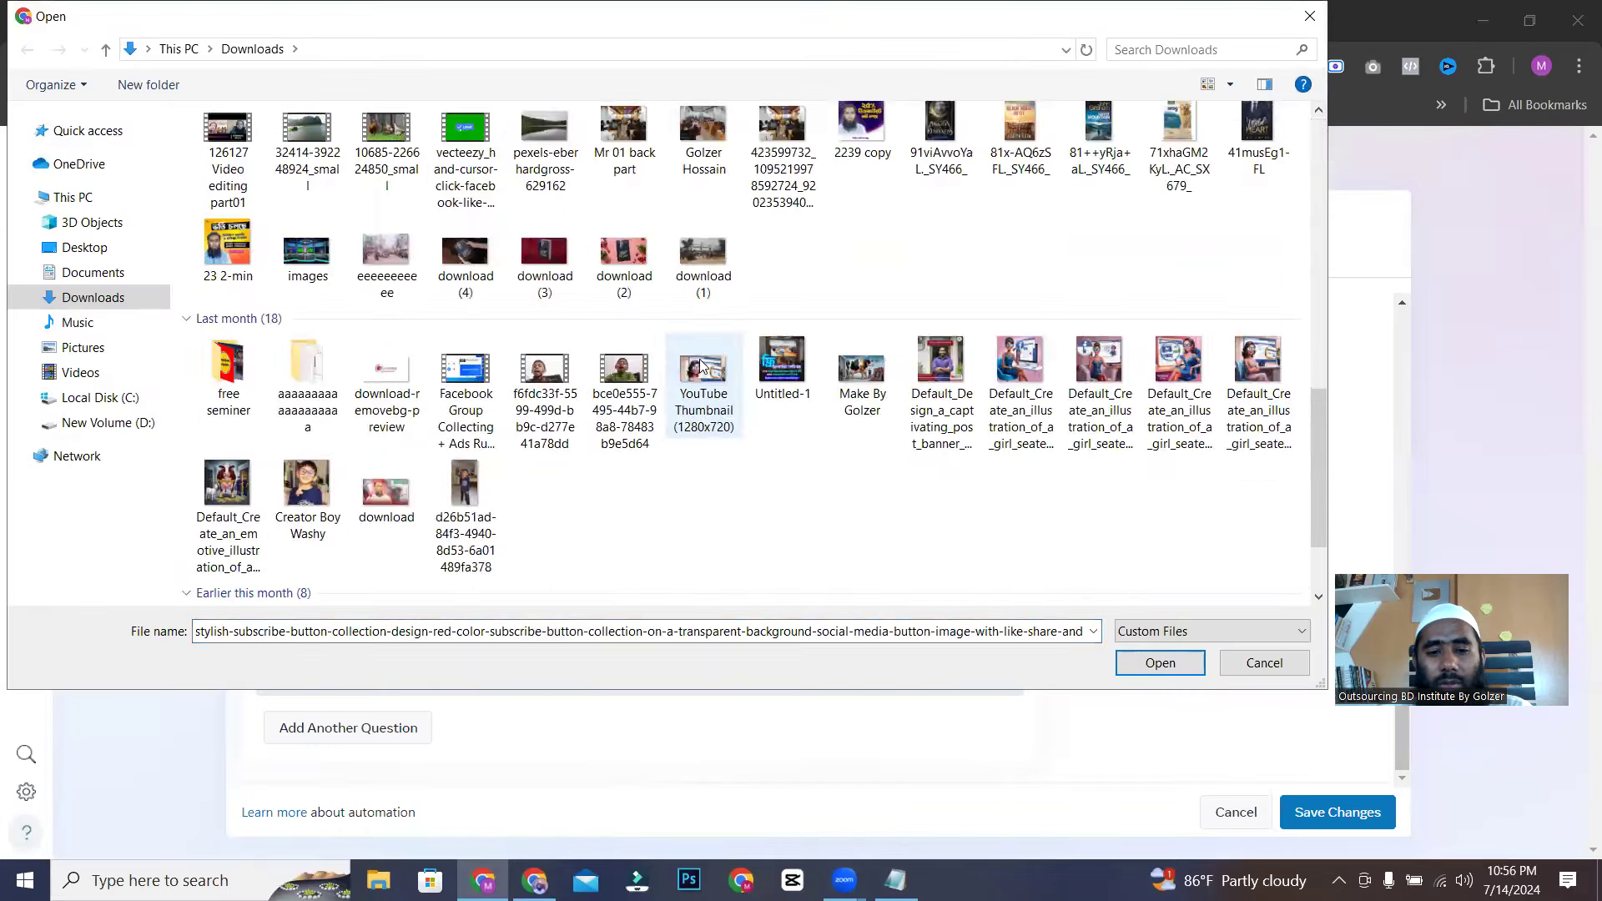
{"action": "scroll", "coordinate": [696, 363], "scroll_direction": "down", "scroll_amount": 3}
{"action": "left_click", "coordinate": [233, 518]}
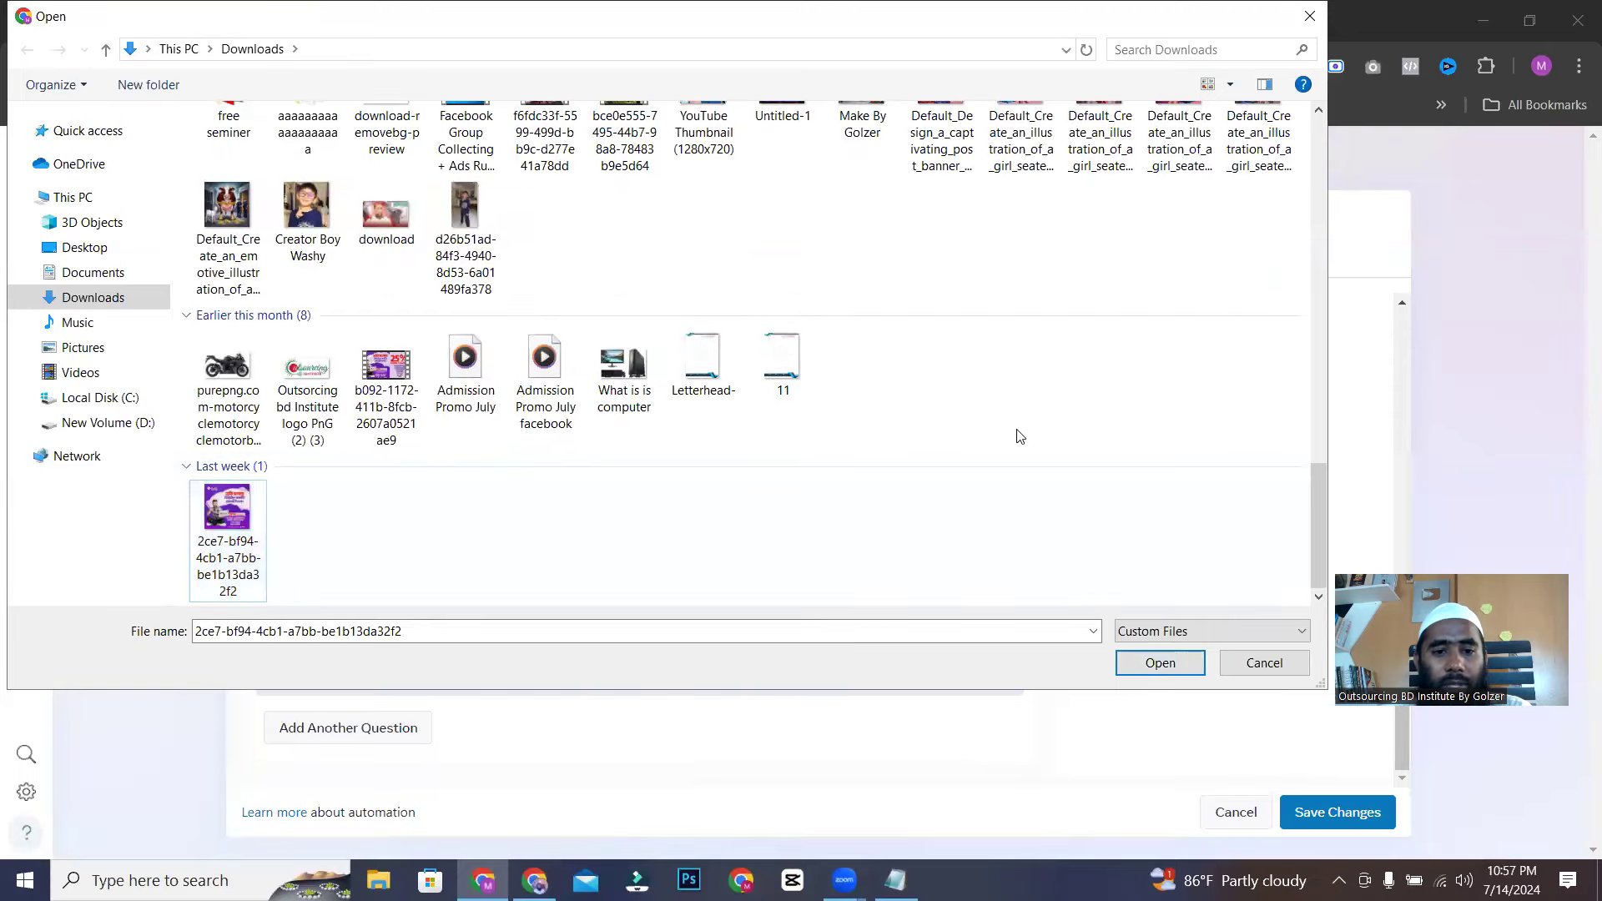
{"action": "scroll", "coordinate": [1019, 436], "scroll_direction": "up", "scroll_amount": 5}
{"action": "scroll", "coordinate": [550, 450], "scroll_direction": "up", "scroll_amount": 5}
{"action": "left_click", "coordinate": [227, 442]}
{"action": "left_click", "coordinate": [308, 444]}
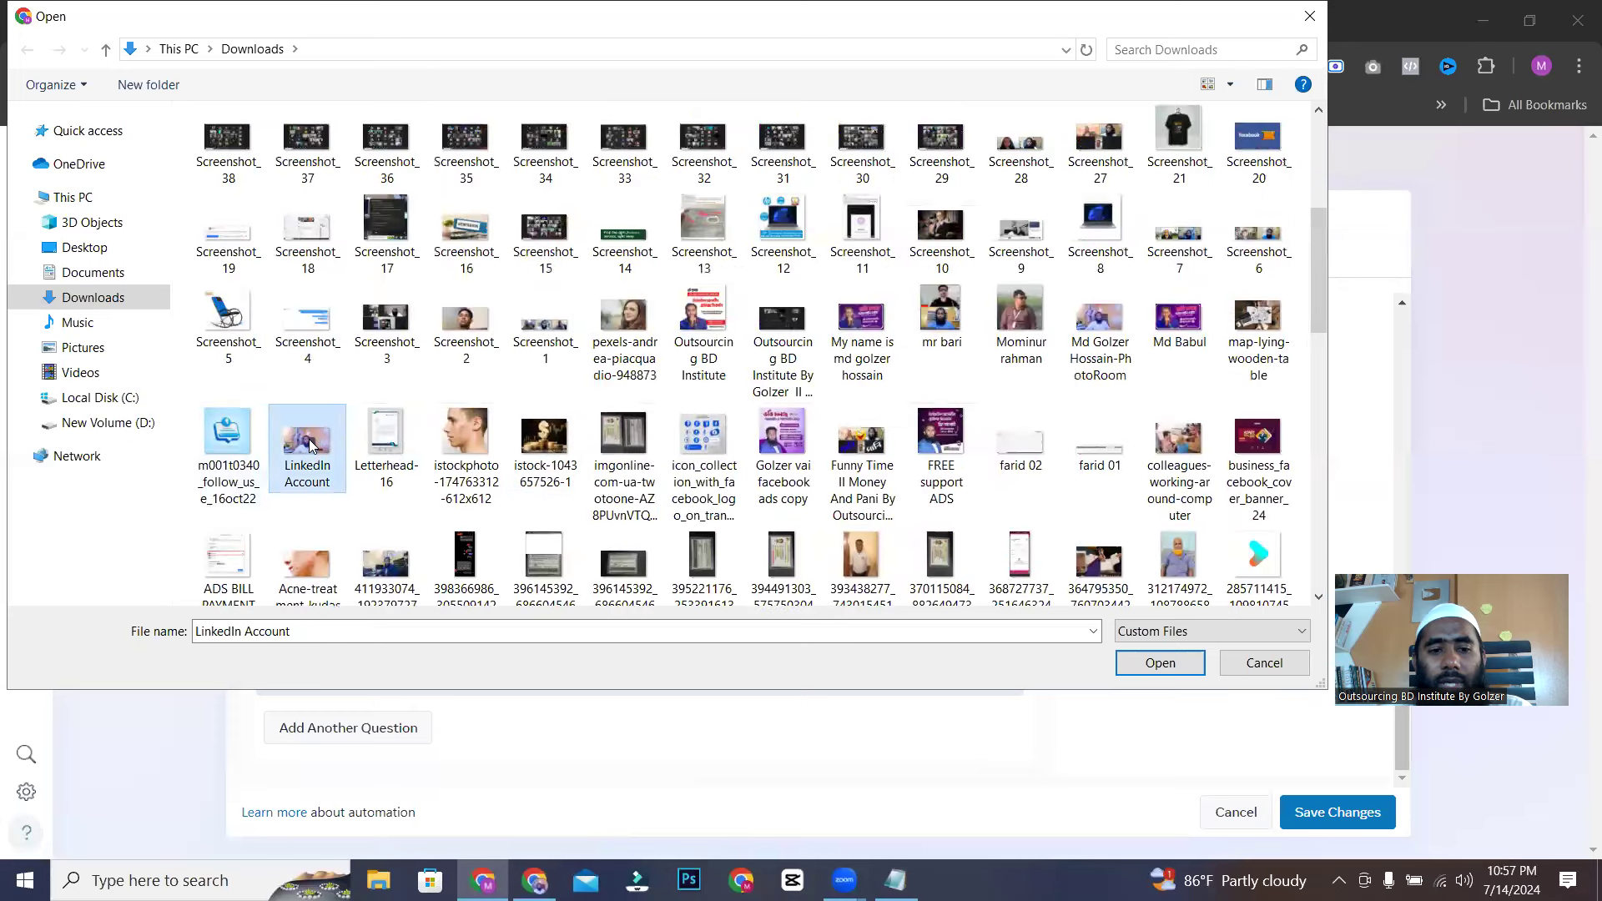
{"action": "left_click", "coordinate": [1189, 656]}
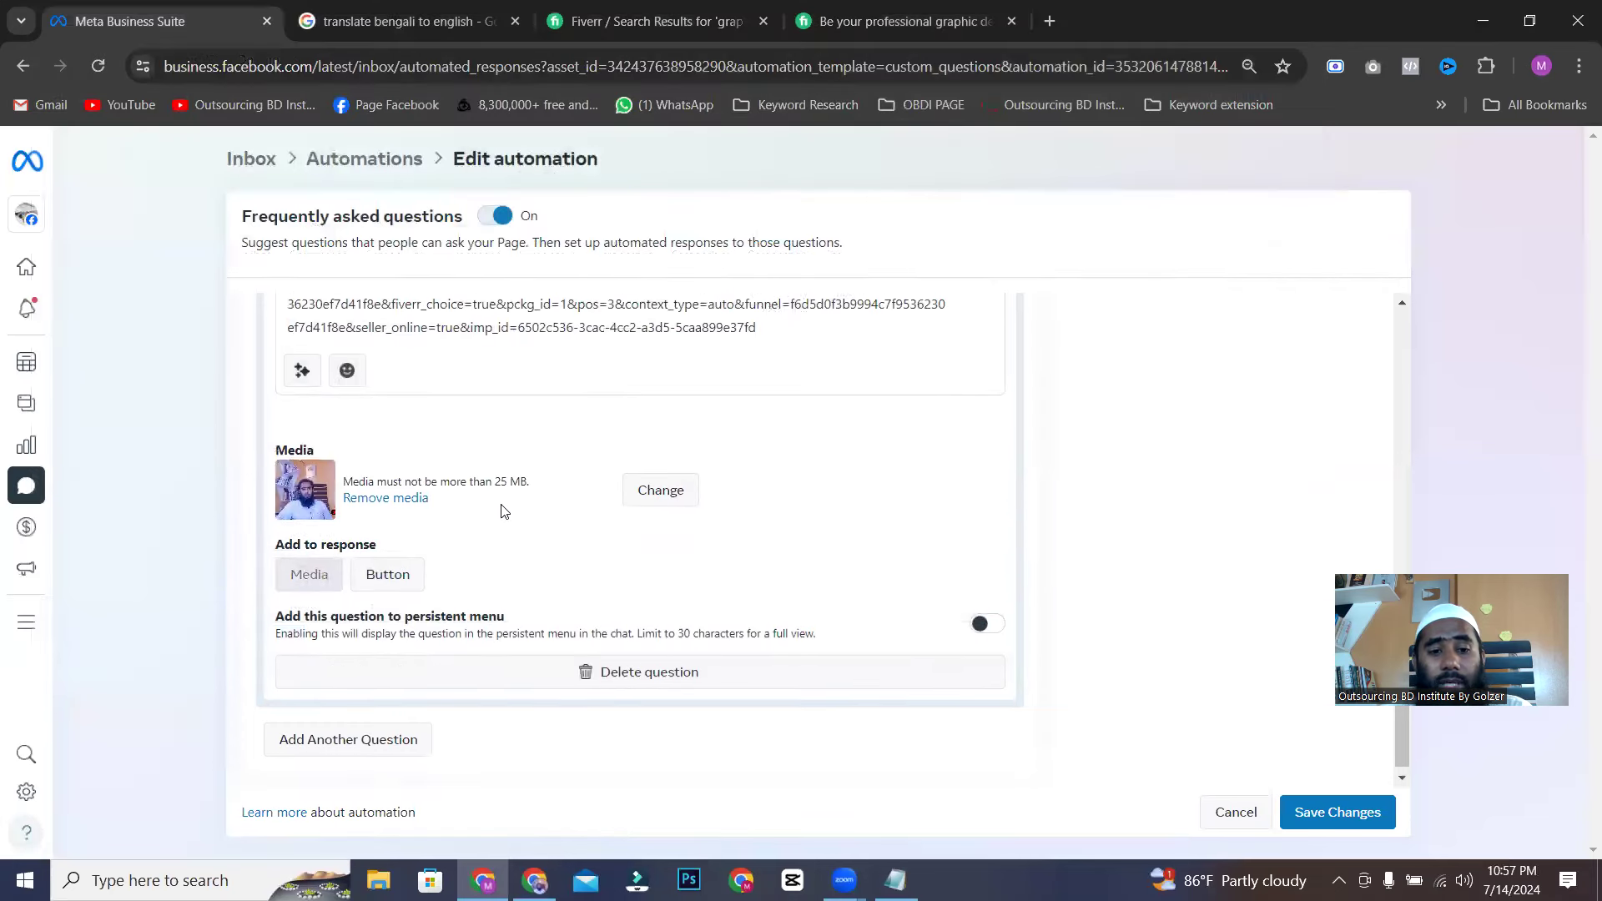
- Add Question 2 to the persistent menu and save the changes to the automation
{"action": "scroll", "coordinate": [504, 511], "scroll_direction": "down", "scroll_amount": 1}
{"action": "left_click", "coordinate": [976, 612]}
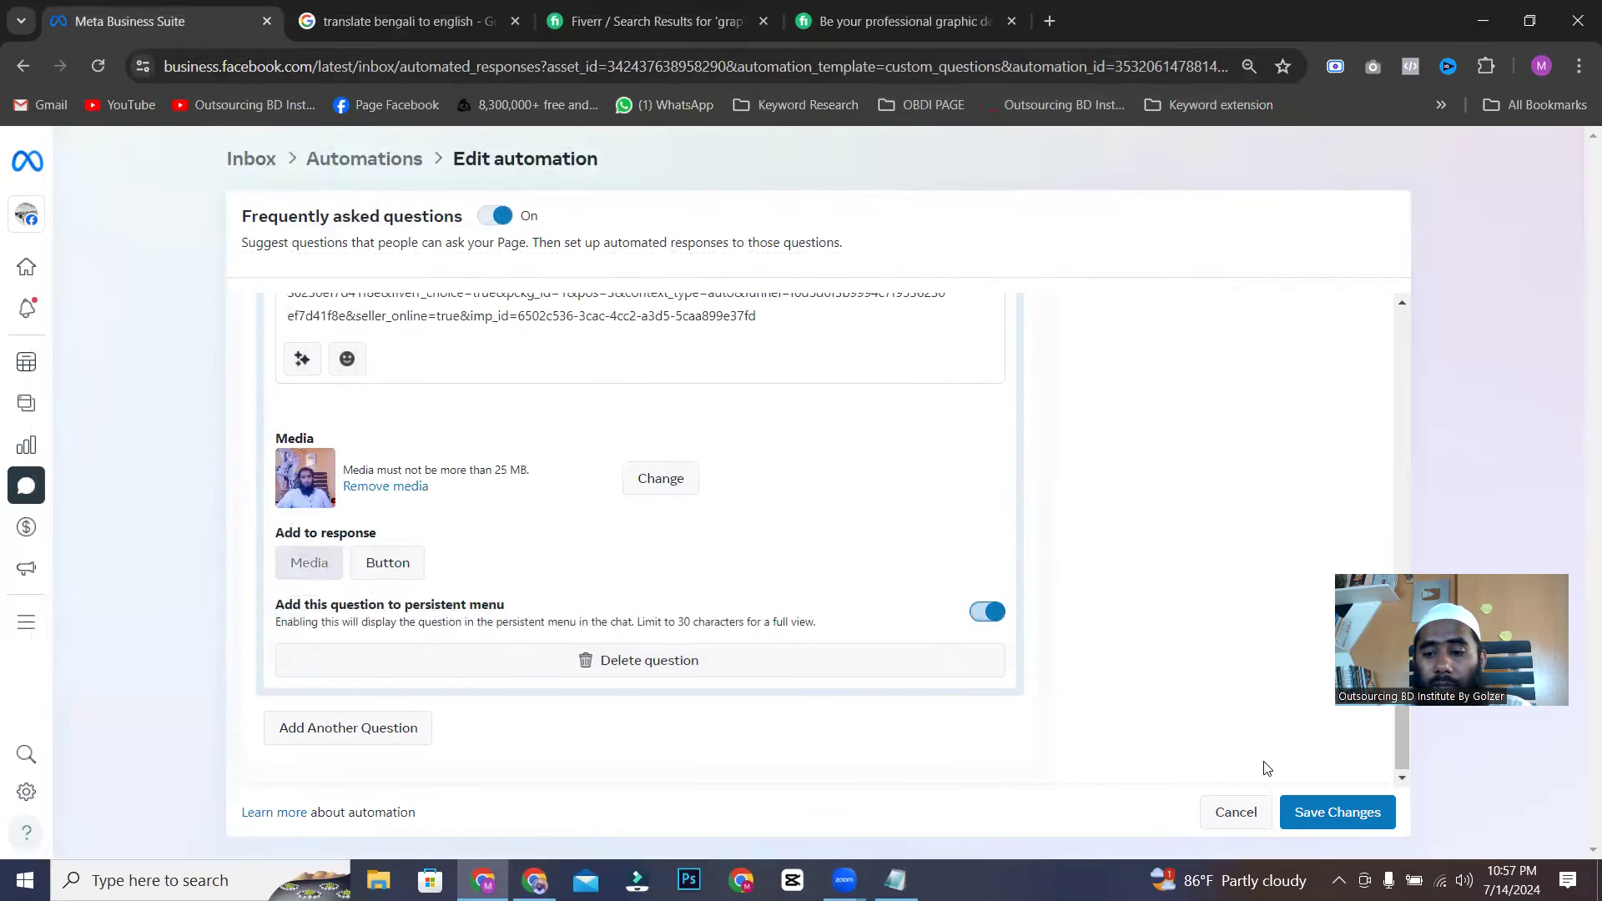
{"action": "left_click", "coordinate": [1338, 814]}
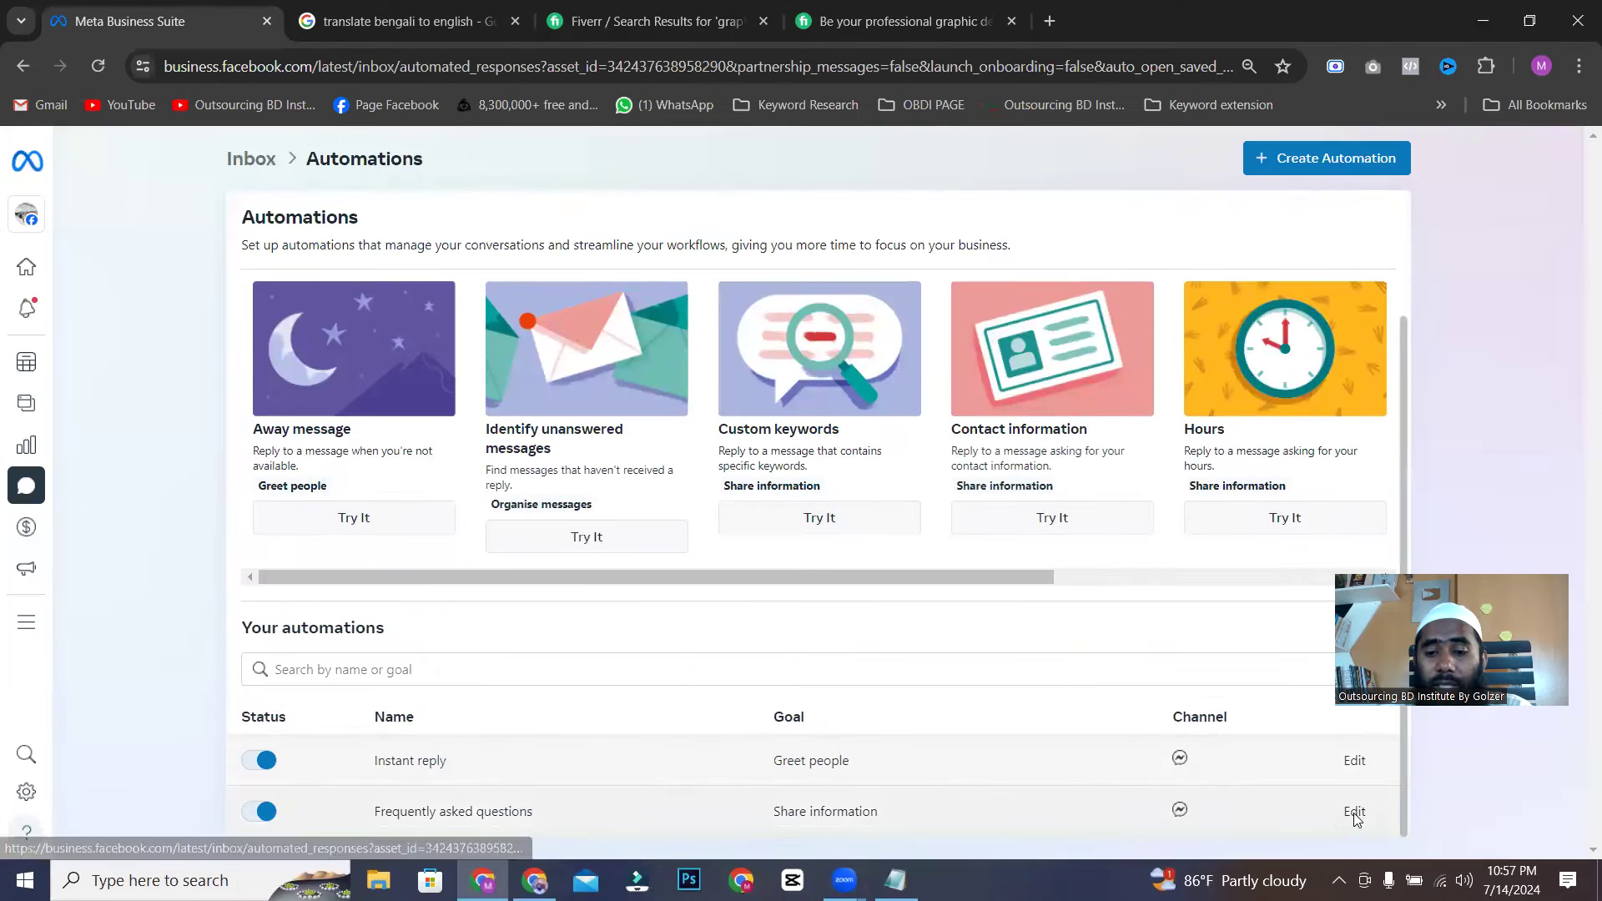
- Reopen the Frequently asked questions automation and add a third question "test" with the automated response "yes"
{"action": "left_click", "coordinate": [1354, 812]}
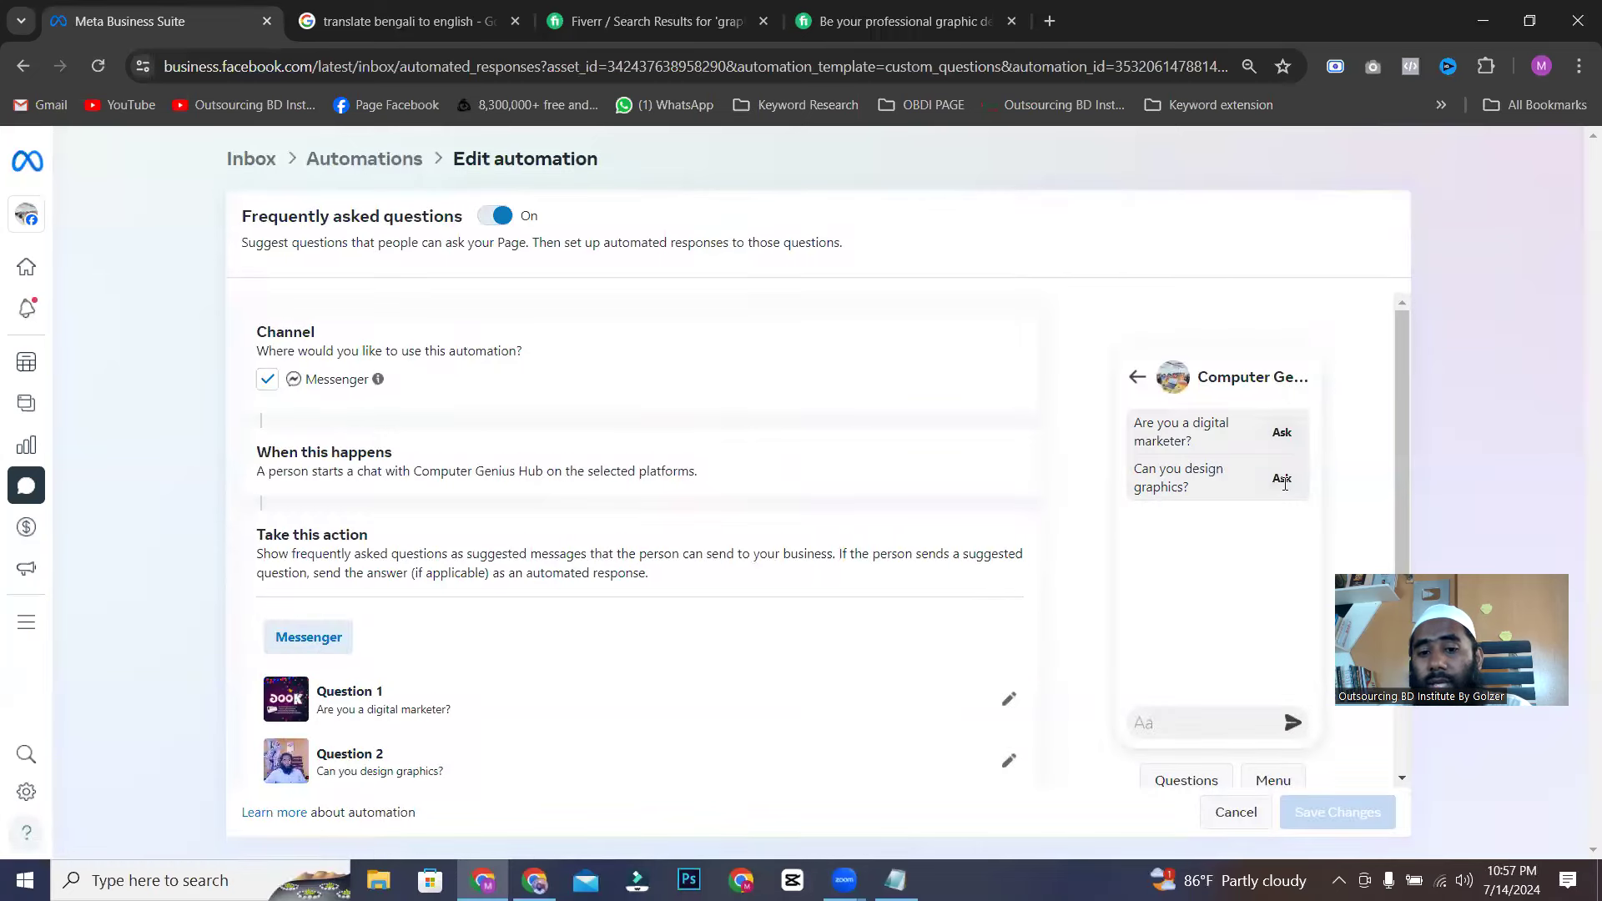
{"action": "scroll", "coordinate": [572, 625], "scroll_direction": "down", "scroll_amount": 1}
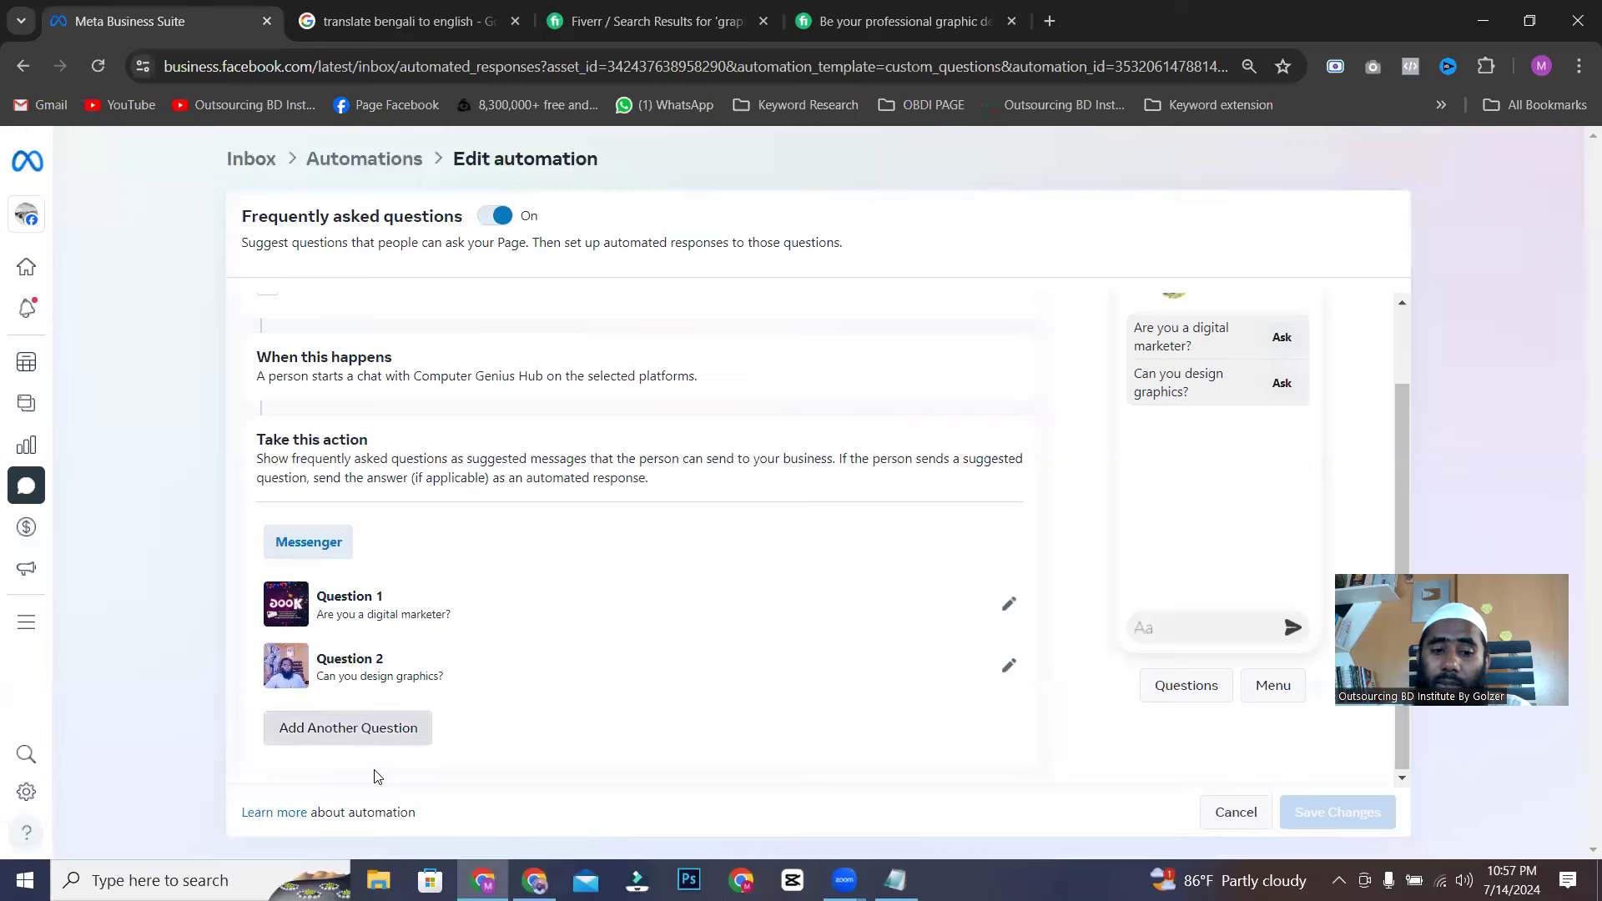
{"action": "left_click", "coordinate": [359, 730]}
{"action": "scroll", "coordinate": [490, 659], "scroll_direction": "down", "scroll_amount": 1}
{"action": "left_click", "coordinate": [1007, 665]}
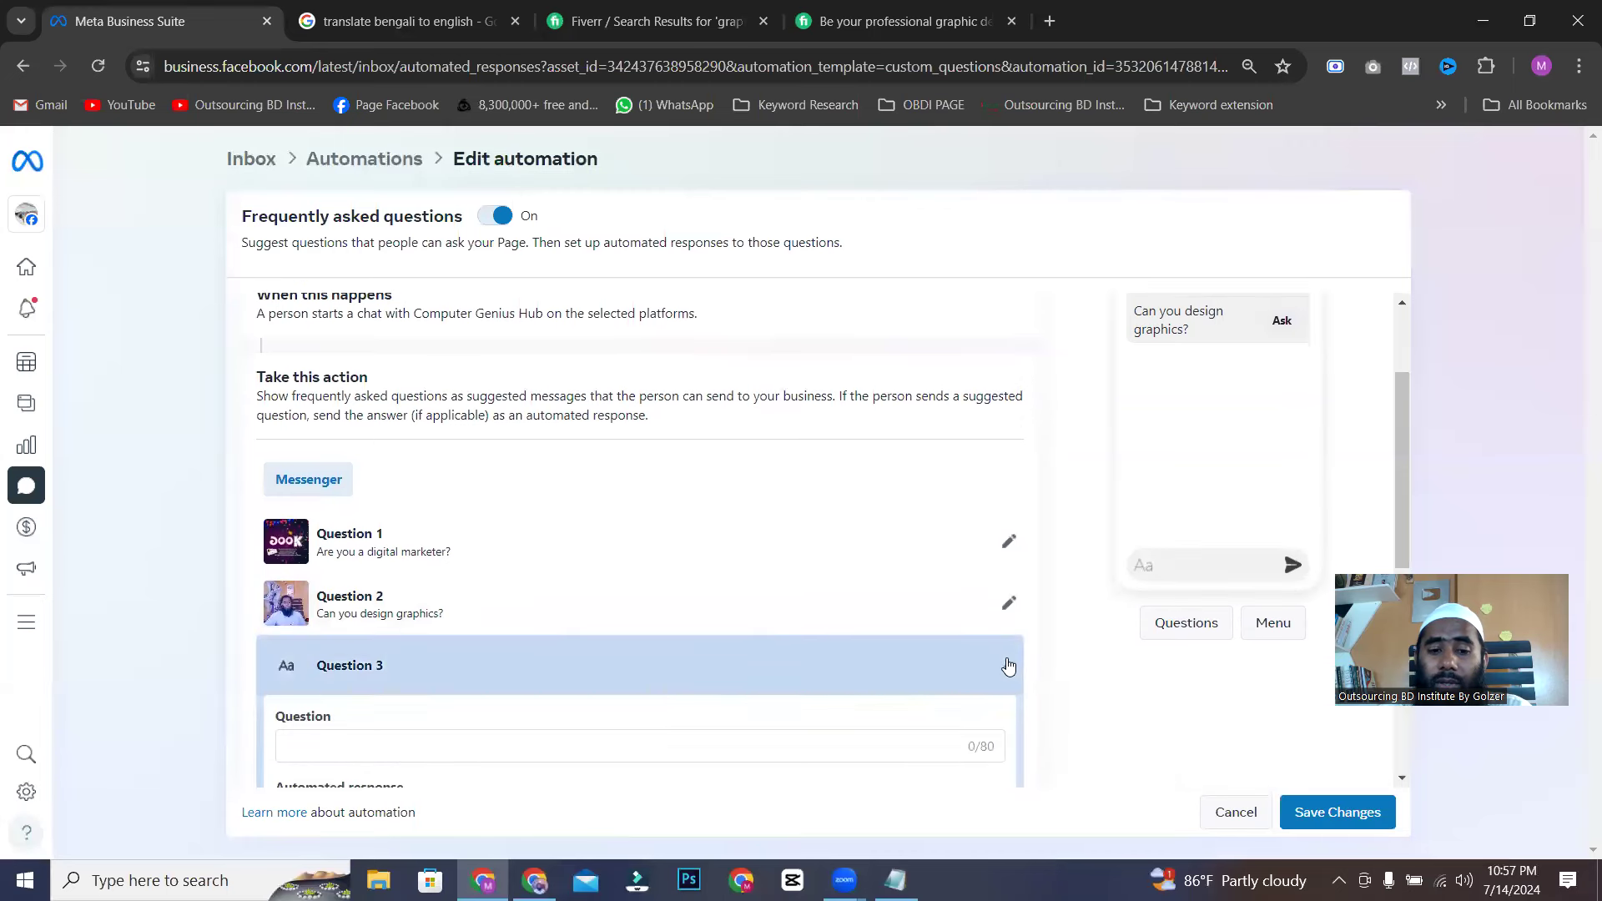
{"action": "left_click", "coordinate": [346, 325]}
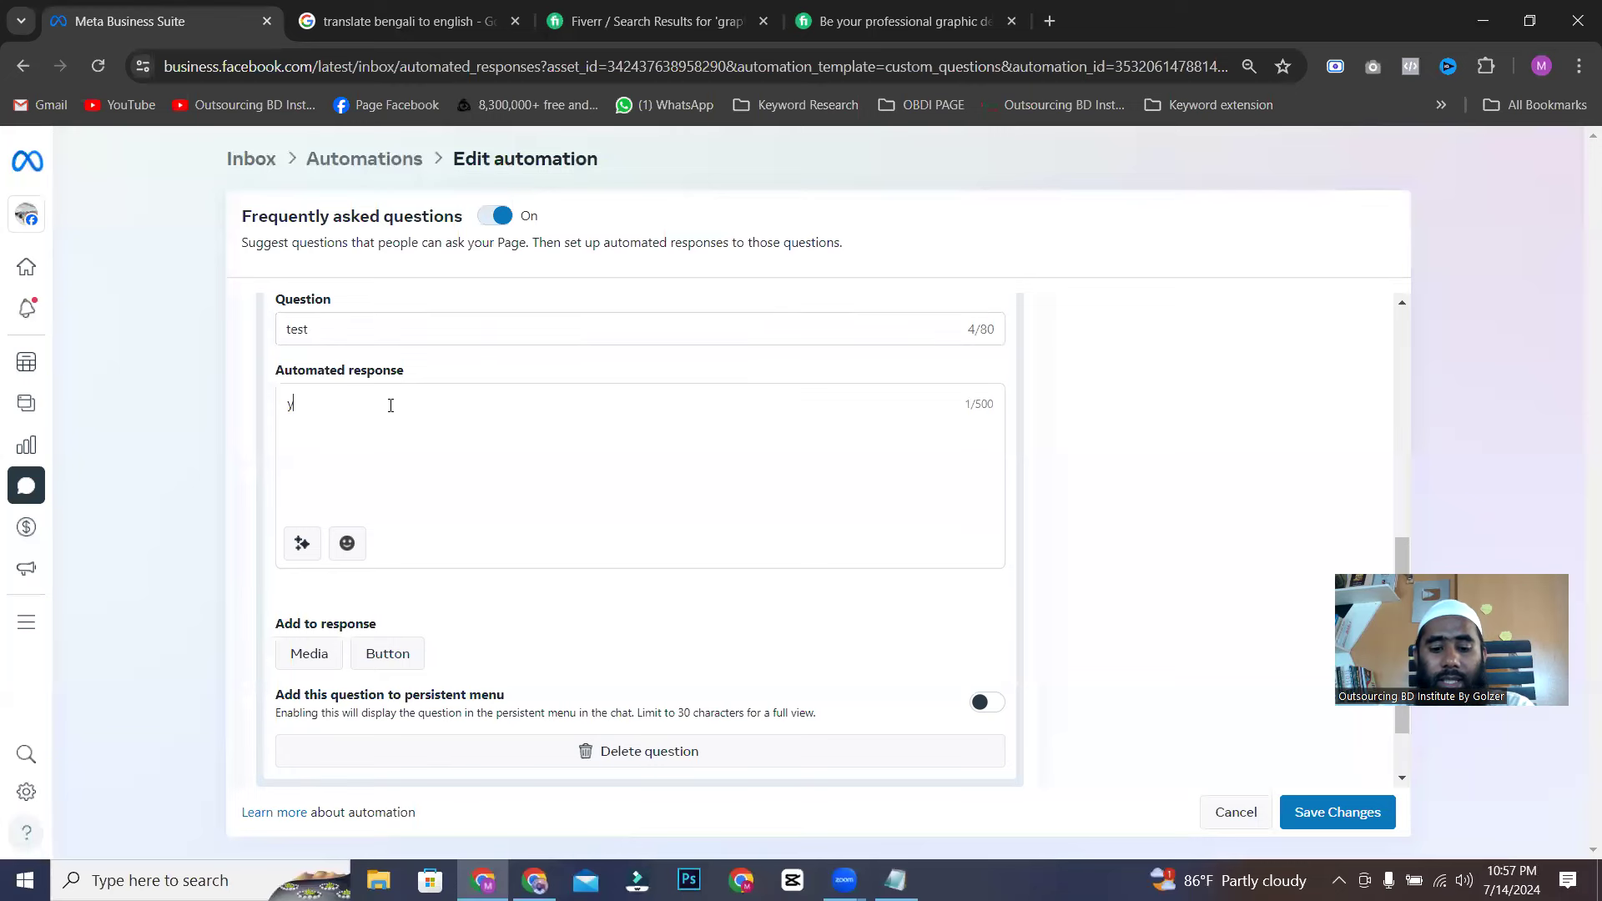
{"action": "left_click", "coordinate": [291, 547]}
{"action": "scroll", "coordinate": [658, 490], "scroll_direction": "down", "scroll_amount": 1}
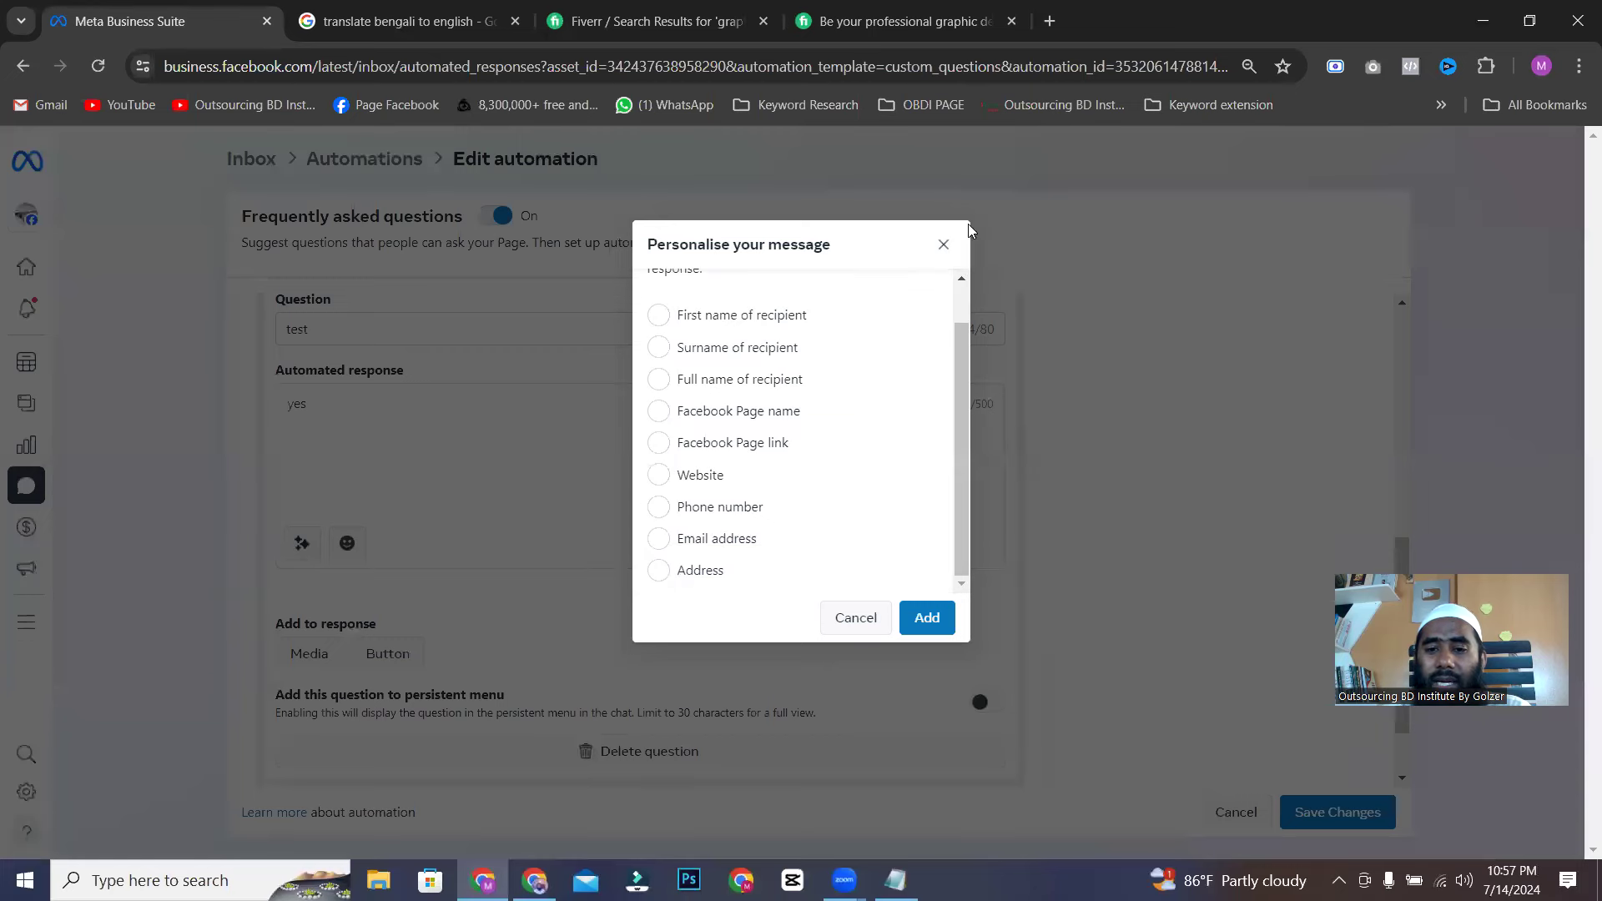
{"action": "left_click", "coordinate": [944, 247]}
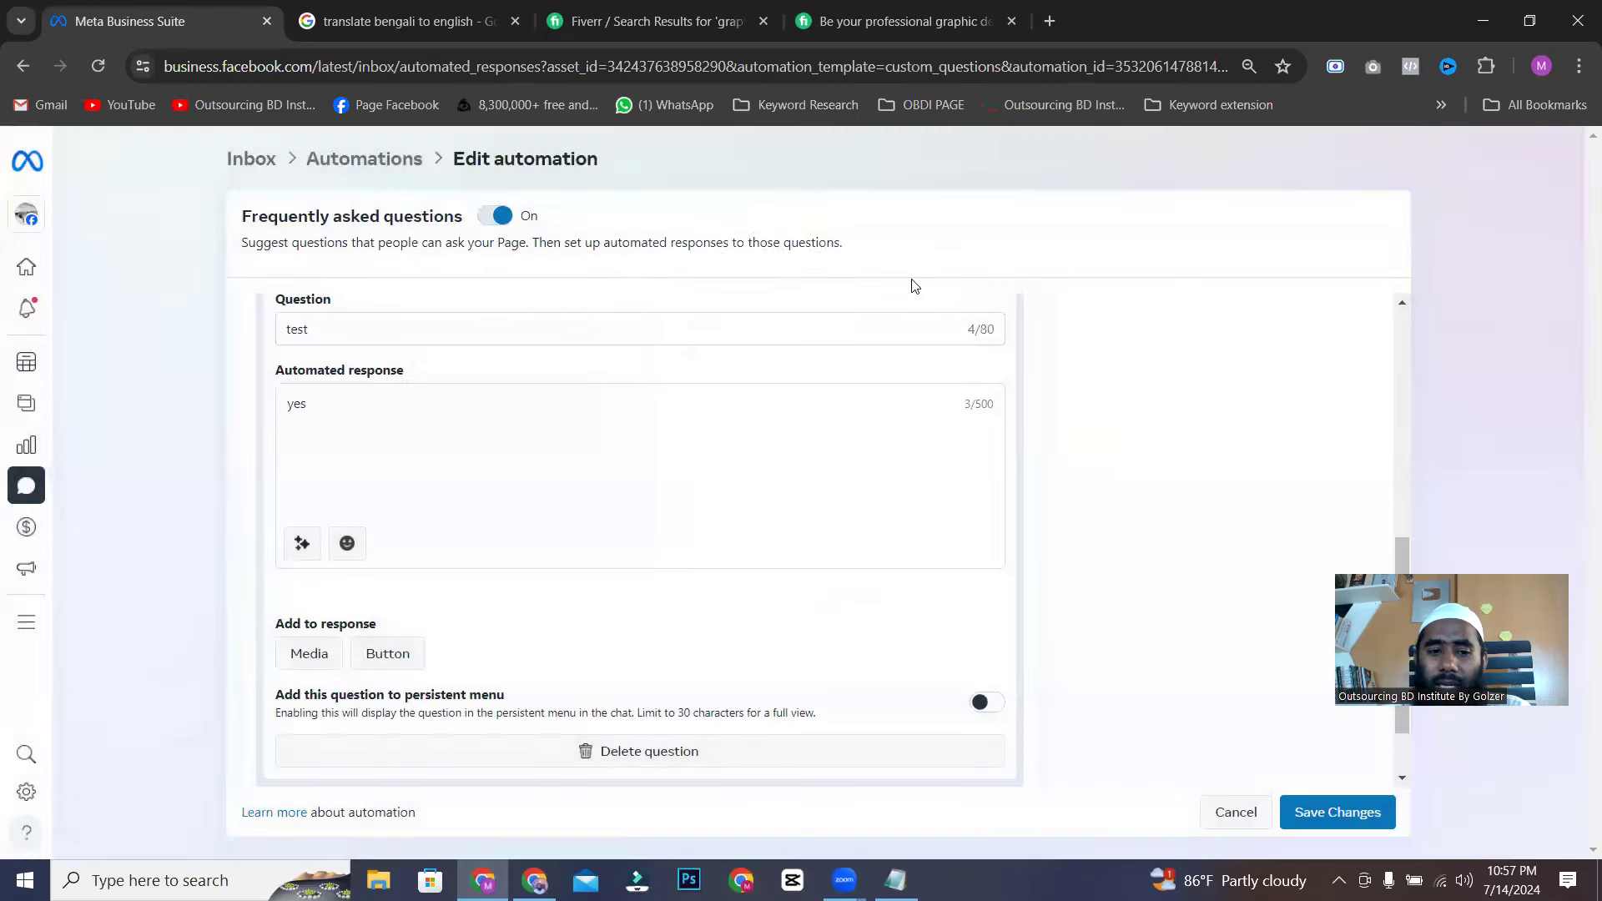
- Add a button labelled "Fiverr" to Question 3's response, with the copied graphic designer gig address as its website URL
{"action": "left_click", "coordinate": [371, 658]}
{"action": "left_click", "coordinate": [360, 657]}
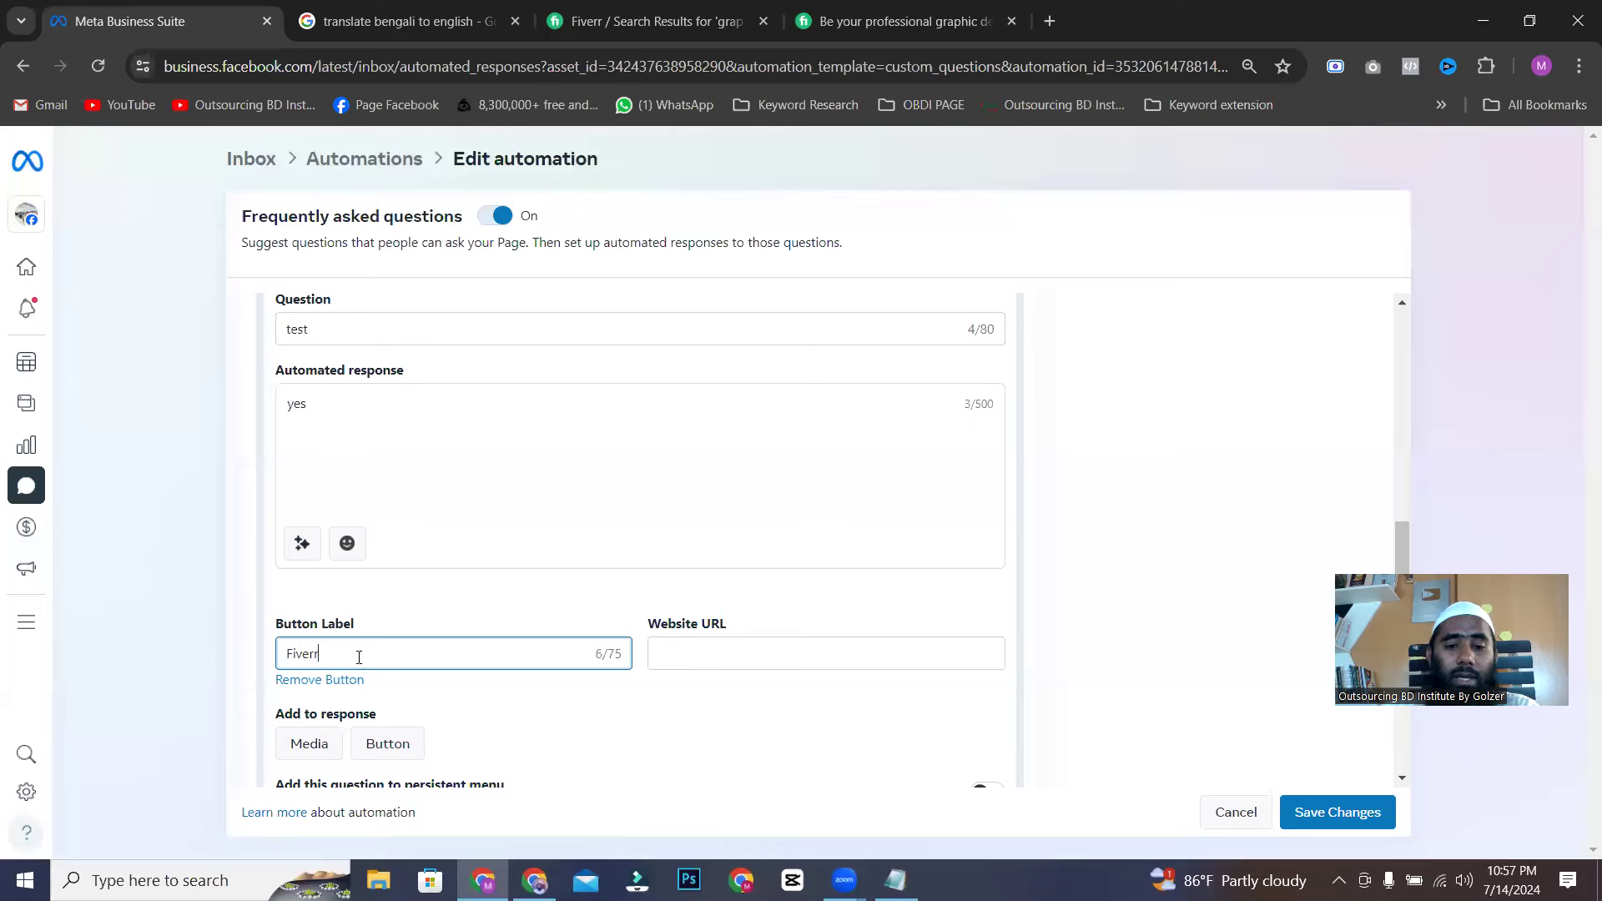
{"action": "left_click", "coordinate": [725, 653]}
{"action": "left_click", "coordinate": [897, 21]}
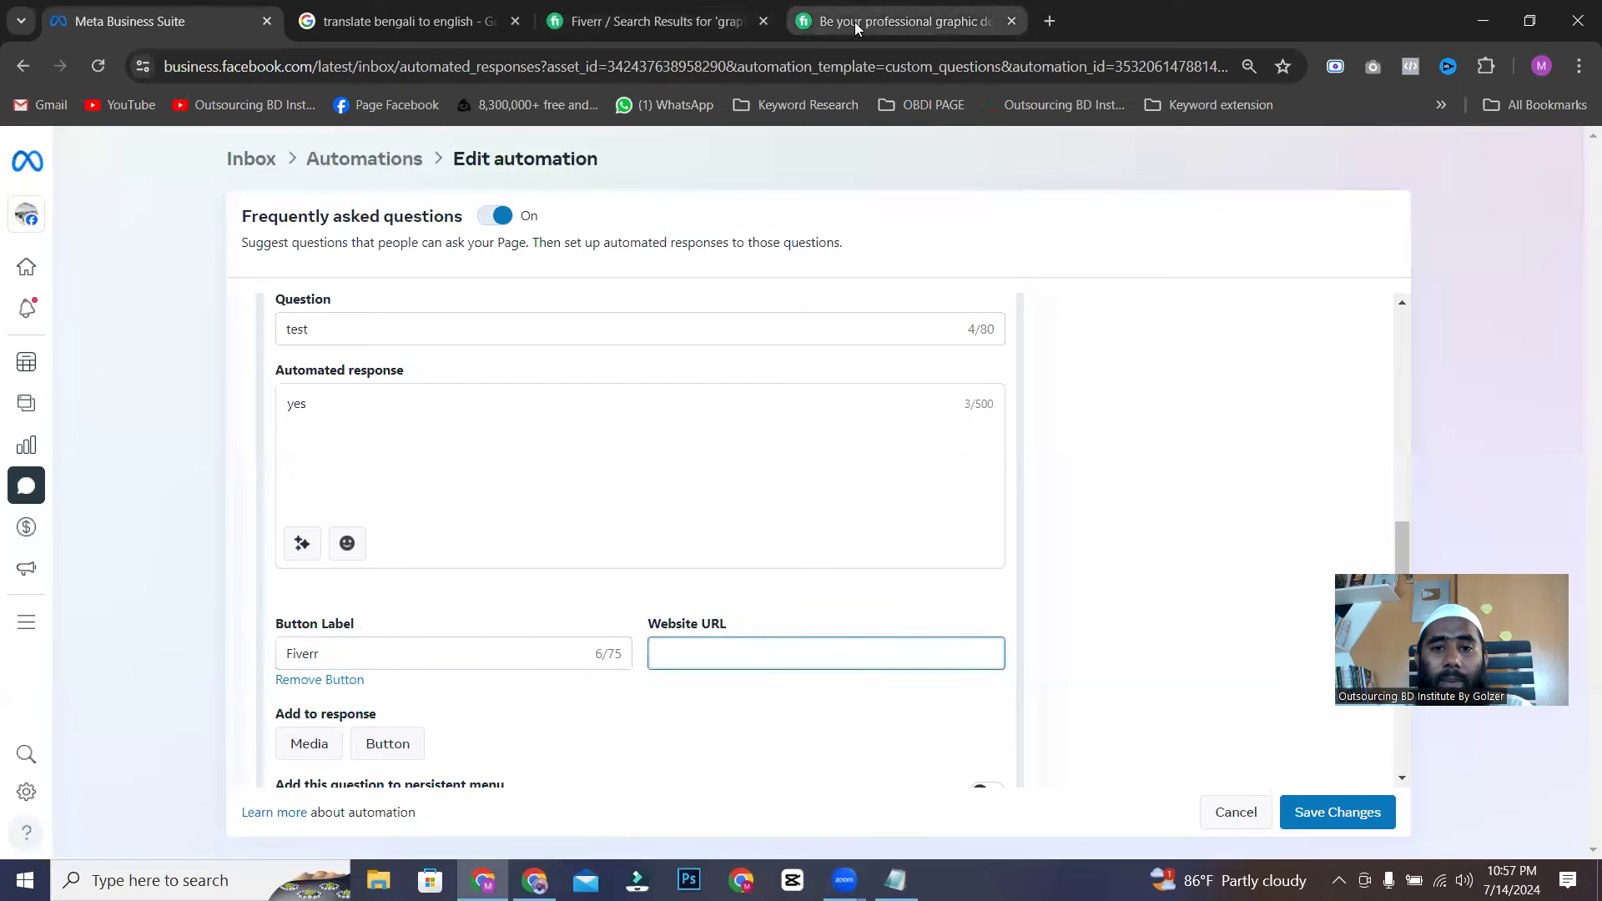
{"action": "left_click", "coordinate": [554, 67]}
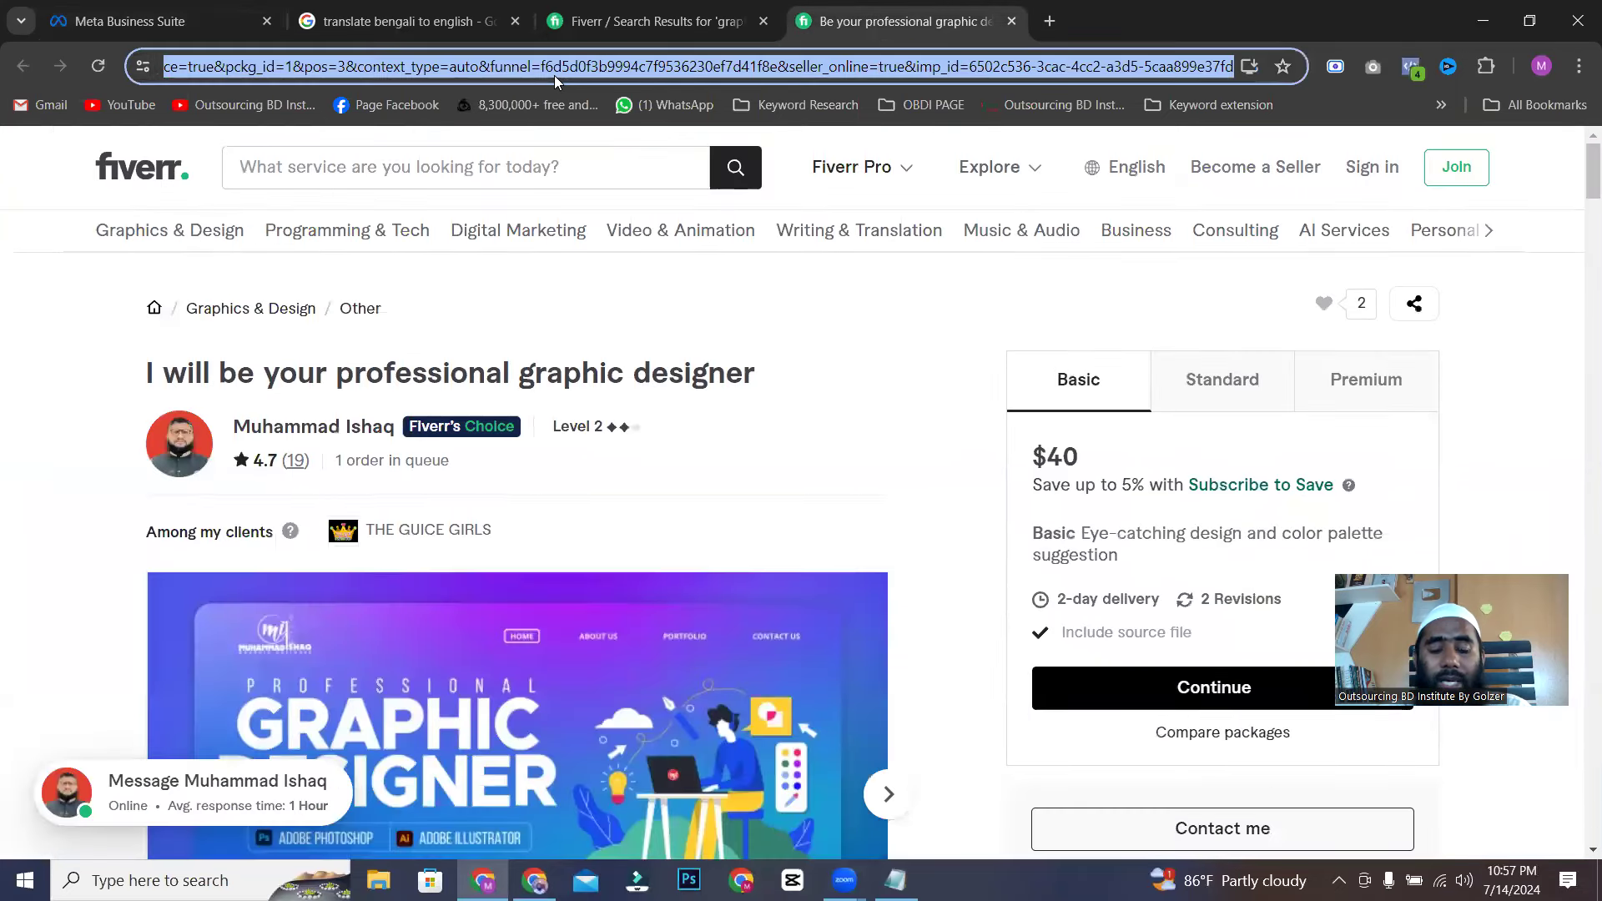
{"action": "left_click", "coordinate": [159, 24]}
{"action": "key", "text": "ctrl+v"}
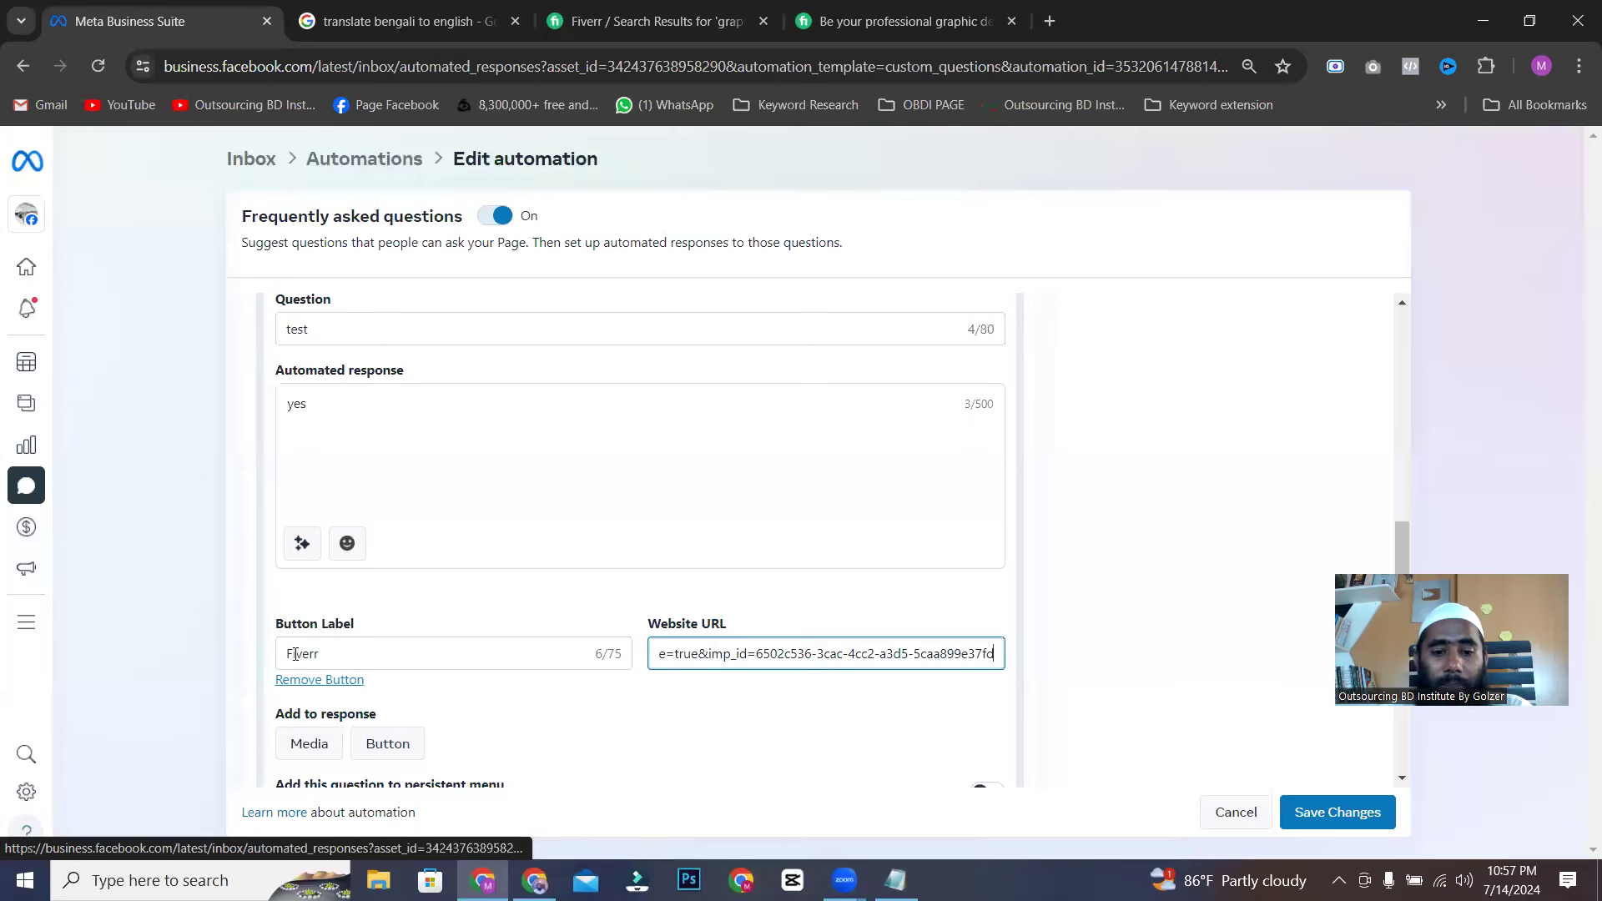
{"action": "scroll", "coordinate": [813, 619], "scroll_direction": "down", "scroll_amount": 2}
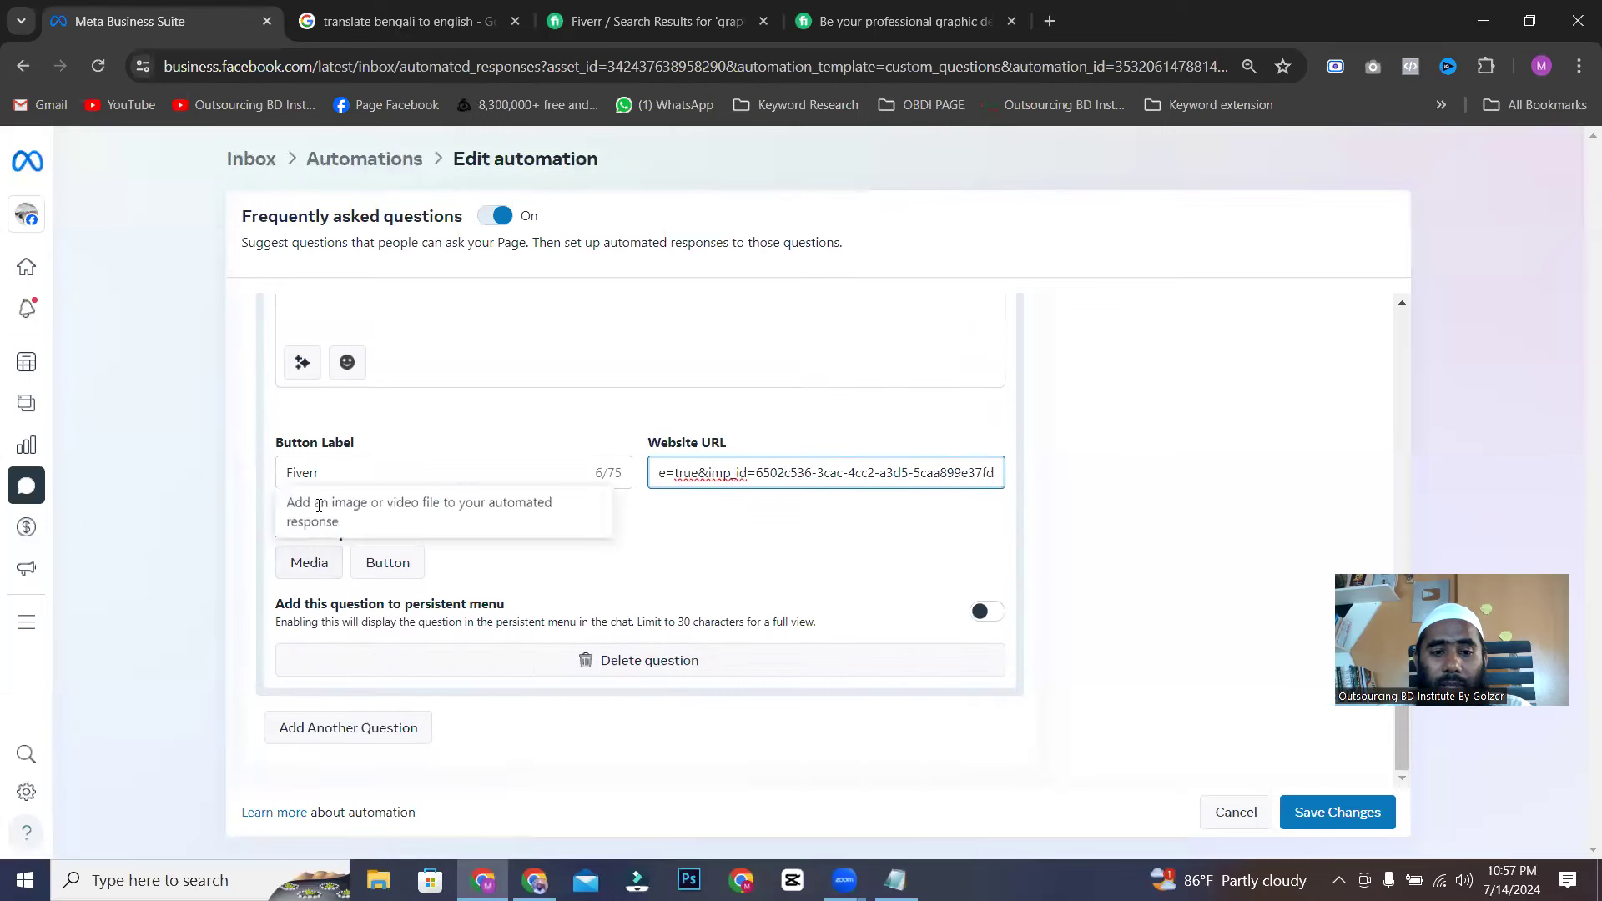
{"action": "left_click", "coordinate": [734, 531]}
- Add a second button labelled "Linkedin" to Question 3's response, with the same copied gig address as its website URL
{"action": "left_click", "coordinate": [388, 562]}
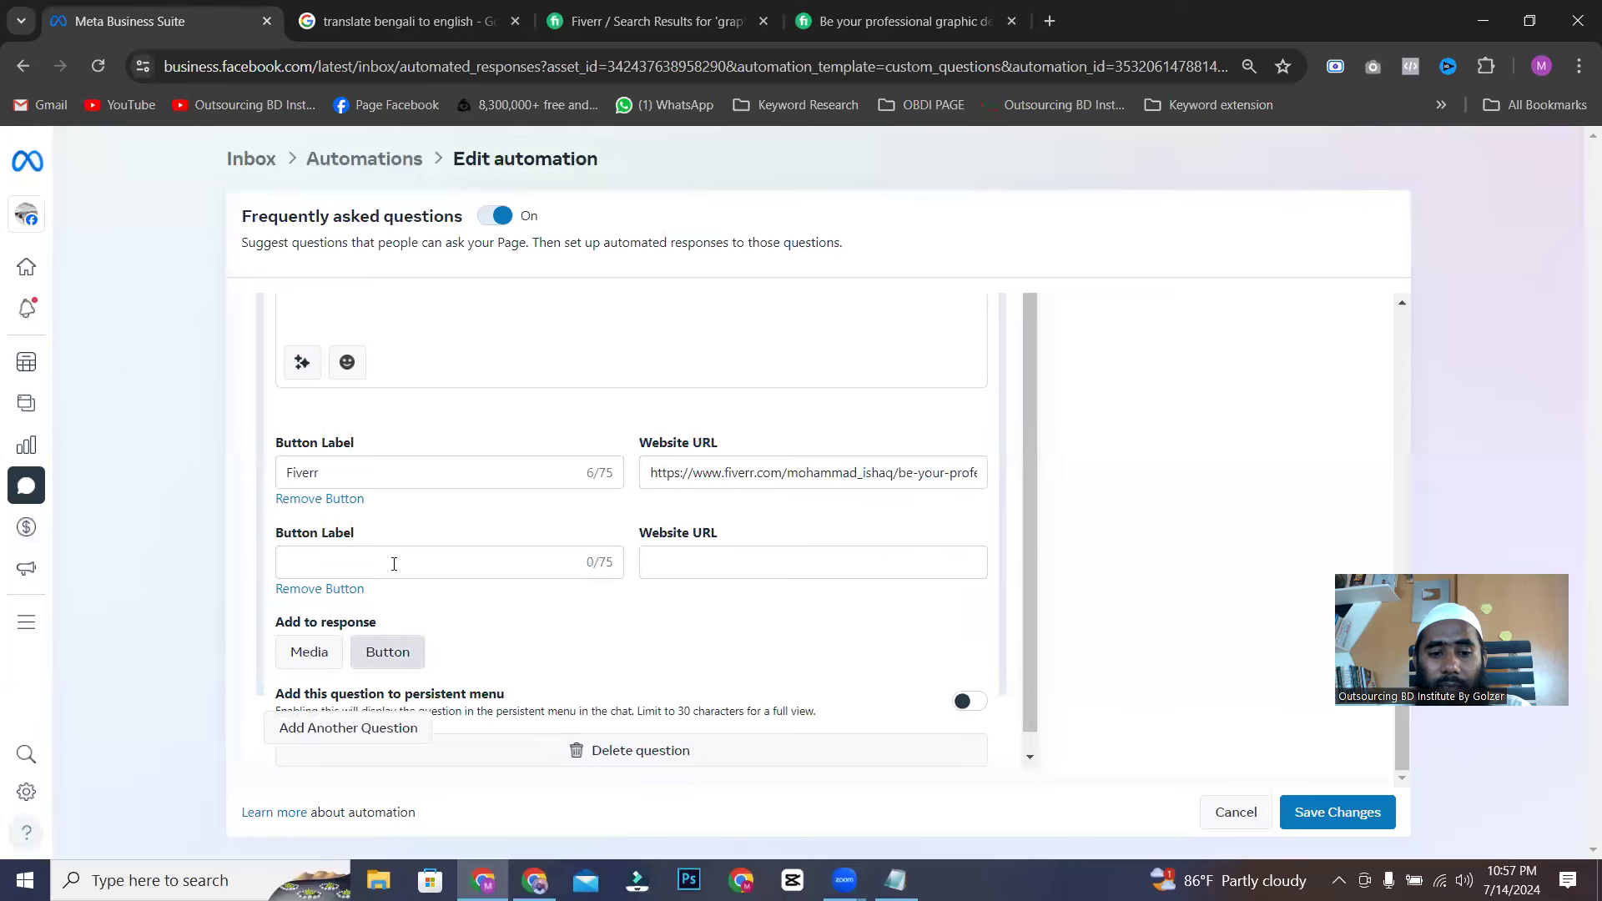
{"action": "left_click", "coordinate": [390, 571]}
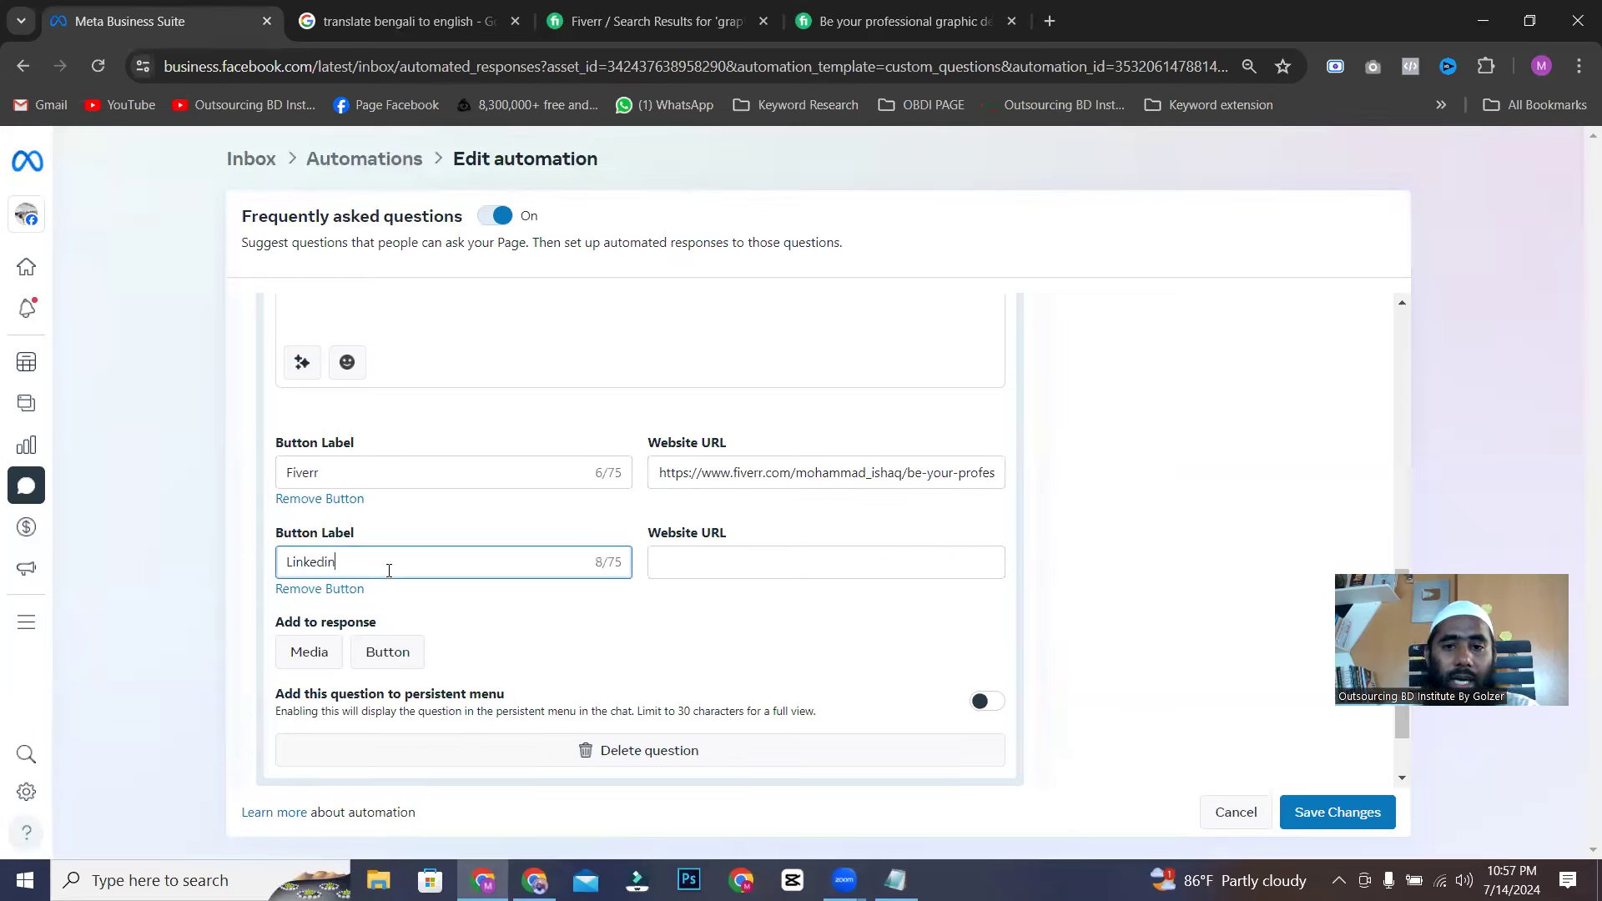
{"action": "left_click", "coordinate": [669, 566]}
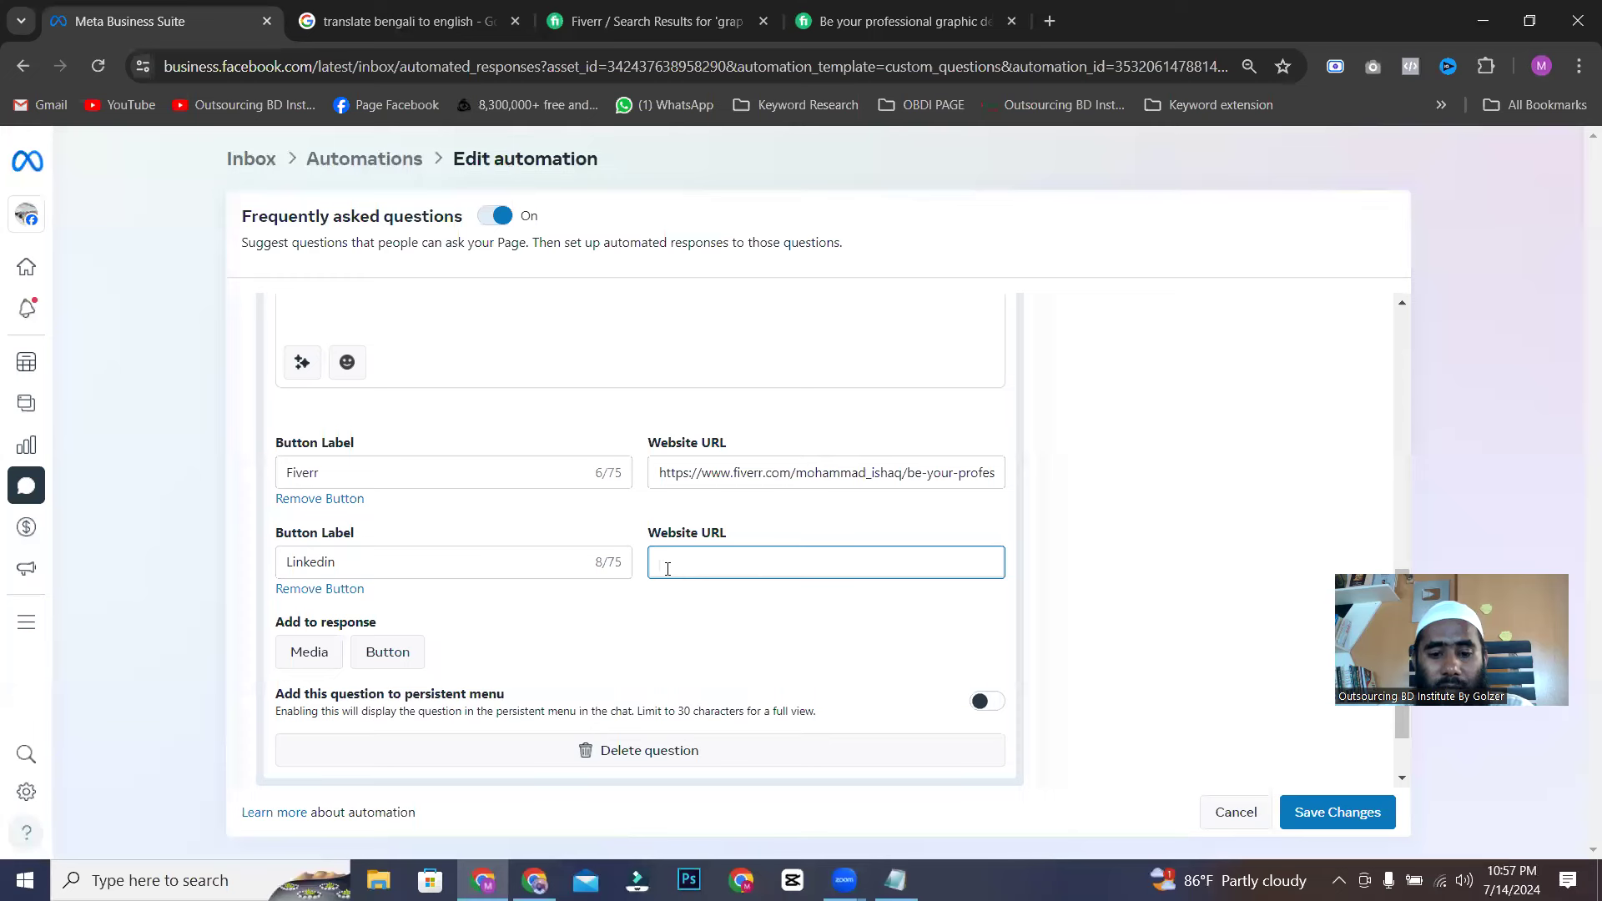
{"action": "key", "text": "ctrl+v"}
- Add a third button labelled "Facebook" to Question 3's response and paste the copied gig address as its website URL
{"action": "left_click", "coordinate": [387, 651]}
{"action": "left_click", "coordinate": [384, 646]}
{"action": "type", "text": "Fa"}
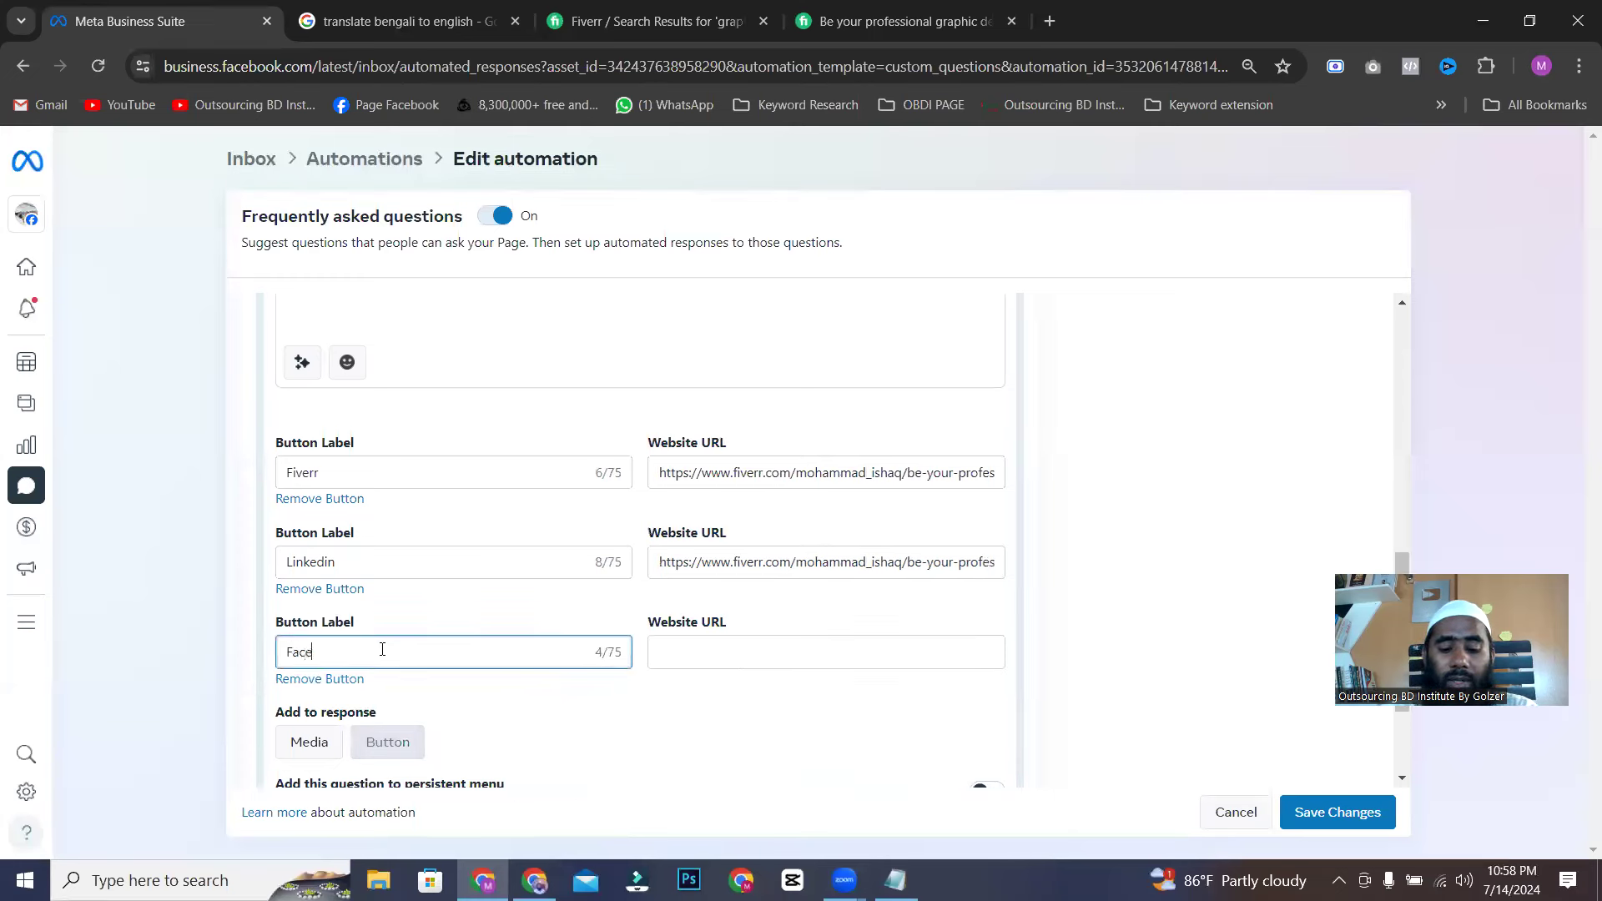
{"action": "type", "text": "cebook"}
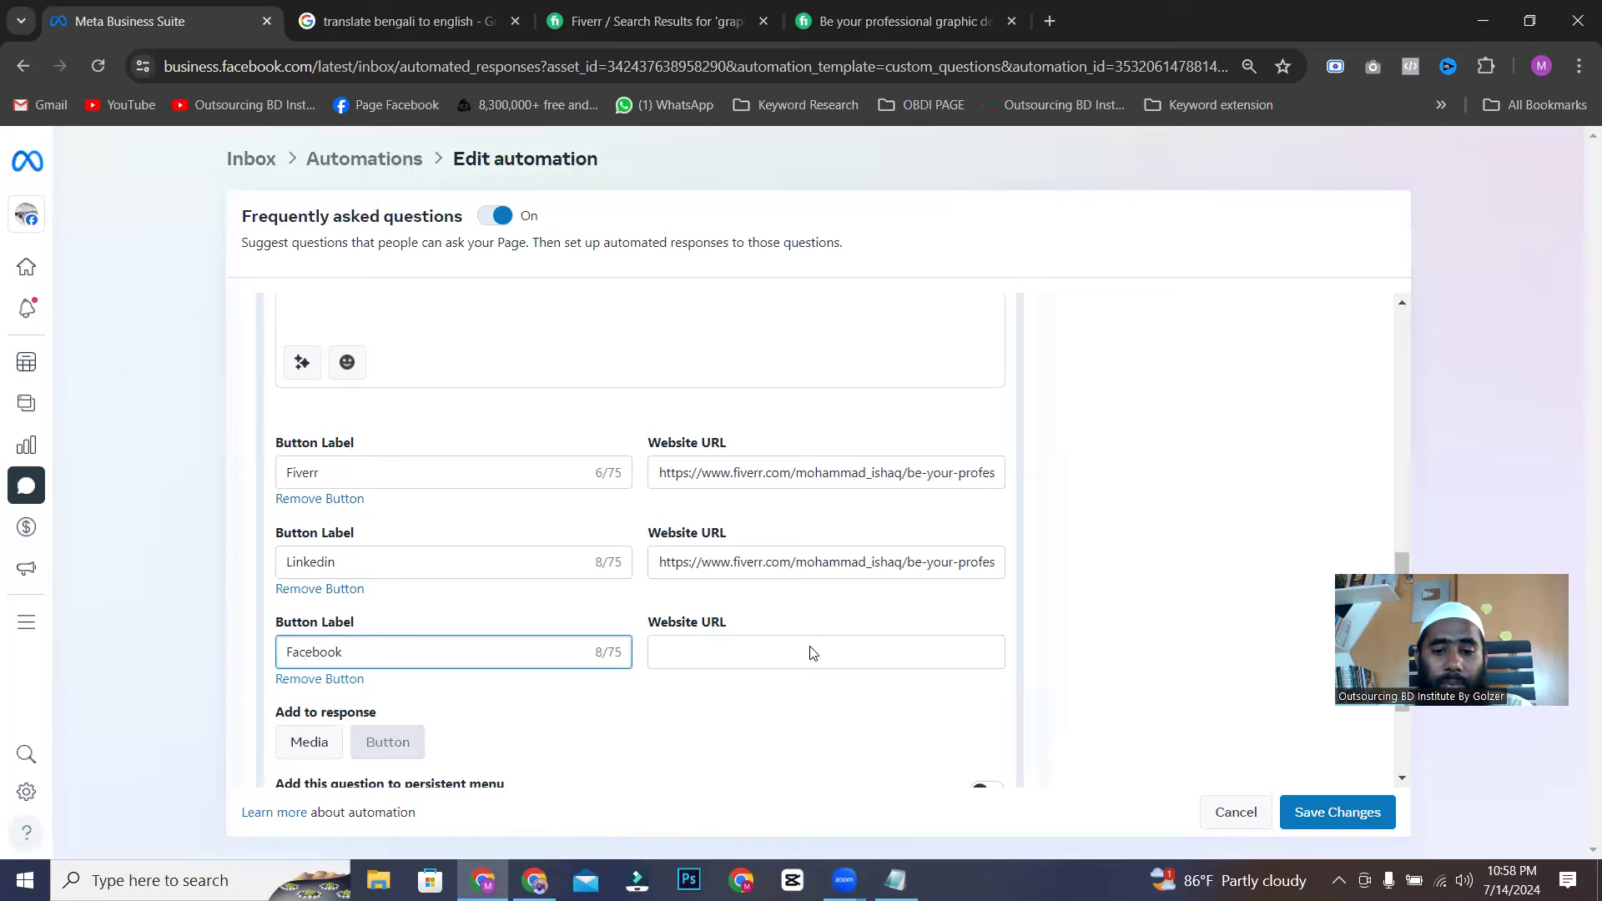
{"action": "left_click", "coordinate": [847, 658]}
{"action": "key", "text": "ctrl+v"}
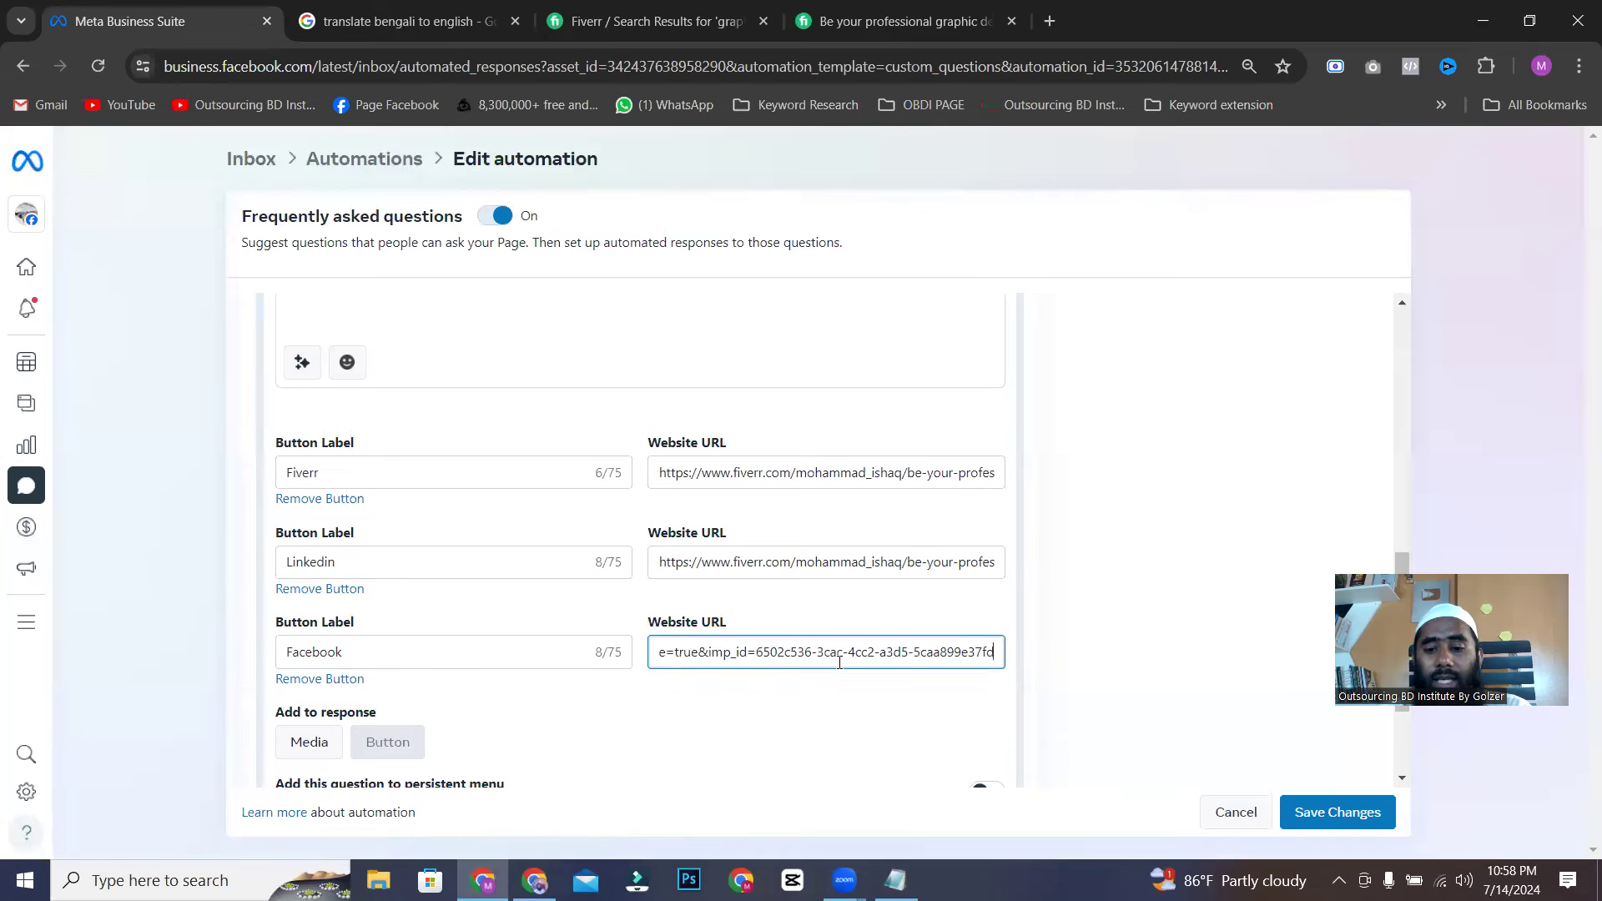
- Add Question 3 to the persistent menu and save the changes to the Frequently asked questions automation
{"action": "scroll", "coordinate": [839, 663], "scroll_direction": "down", "scroll_amount": 3}
{"action": "left_click", "coordinate": [987, 612]}
{"action": "left_click", "coordinate": [1333, 813]}
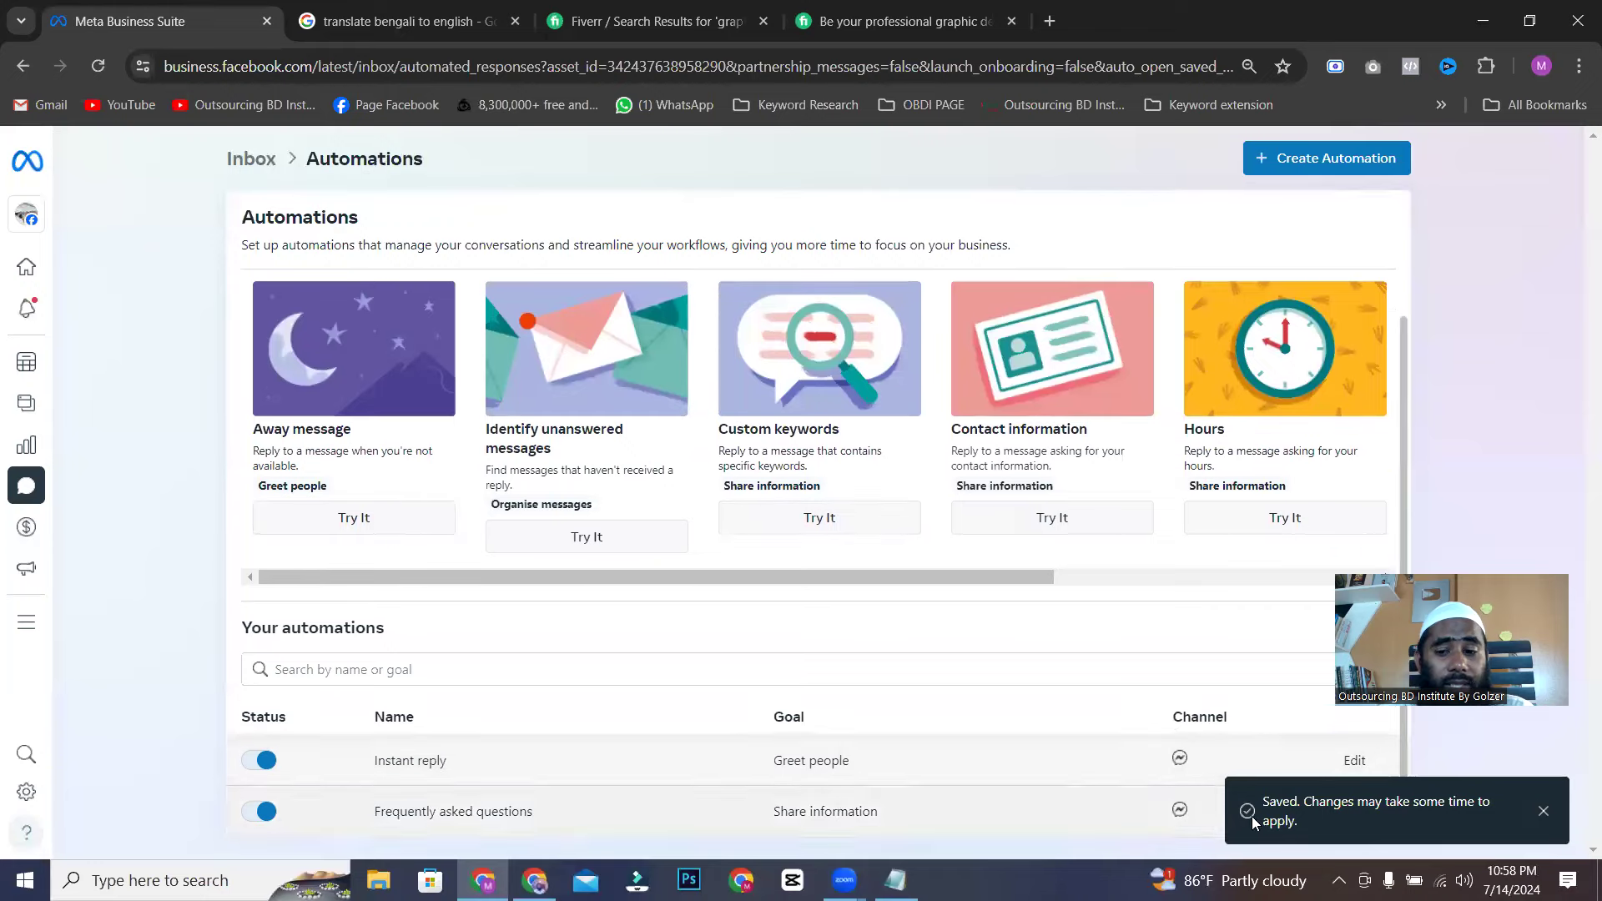
- Reopen the Frequently asked questions automation and compare the Questions and Menu views in the Messenger preview
{"action": "left_click", "coordinate": [1352, 811]}
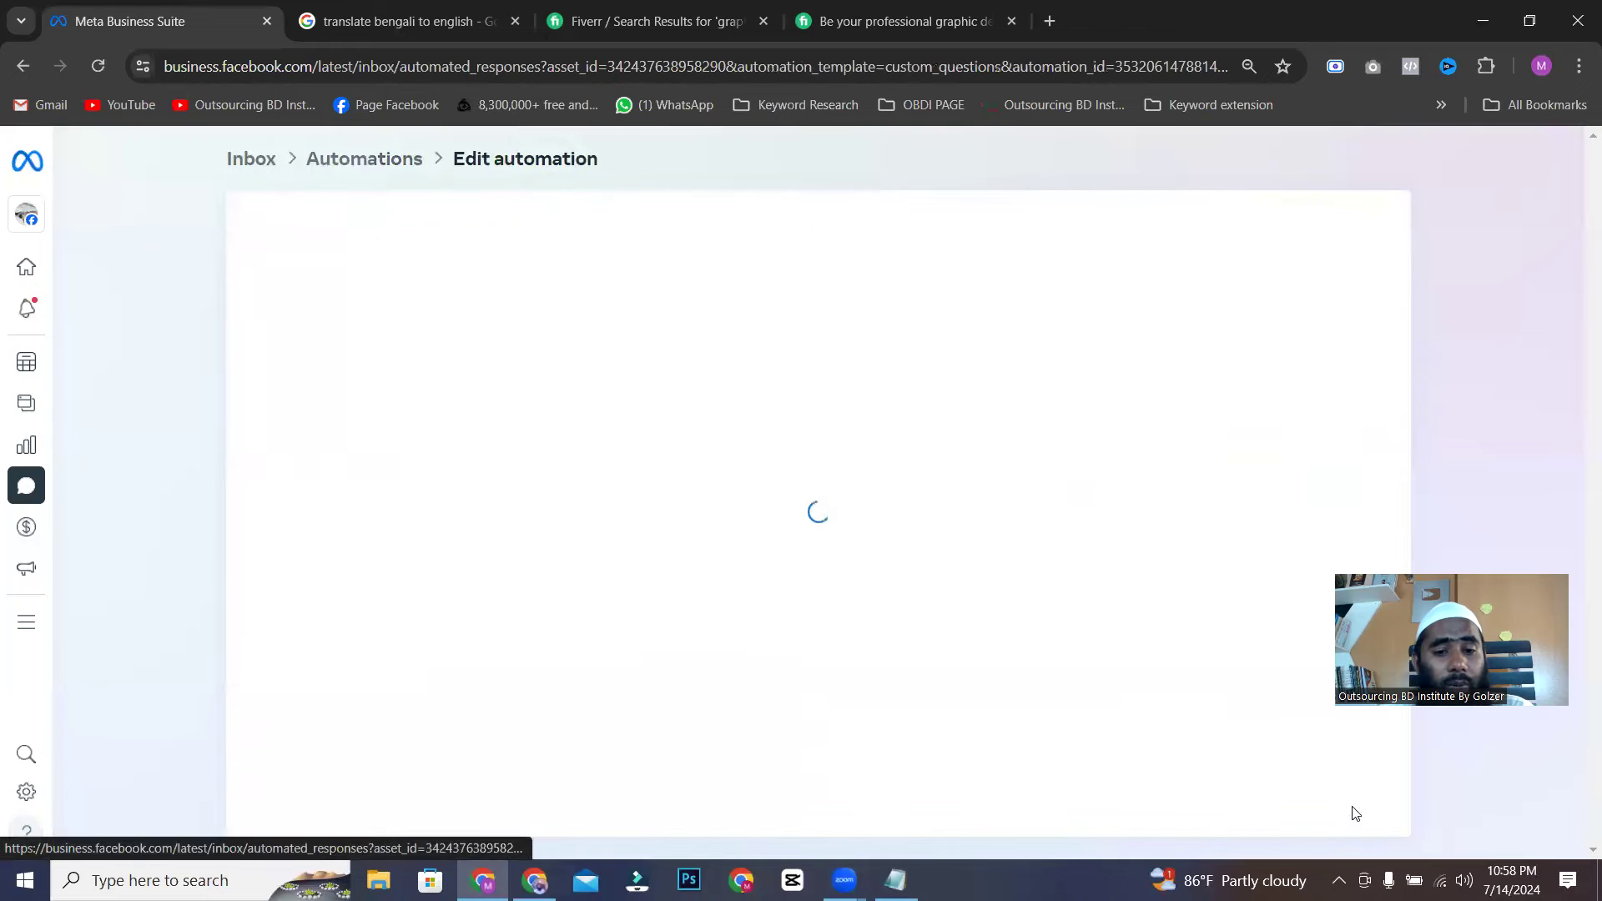
{"action": "scroll", "coordinate": [940, 529], "scroll_direction": "down", "scroll_amount": 2}
{"action": "scroll", "coordinate": [922, 544], "scroll_direction": "up", "scroll_amount": 1}
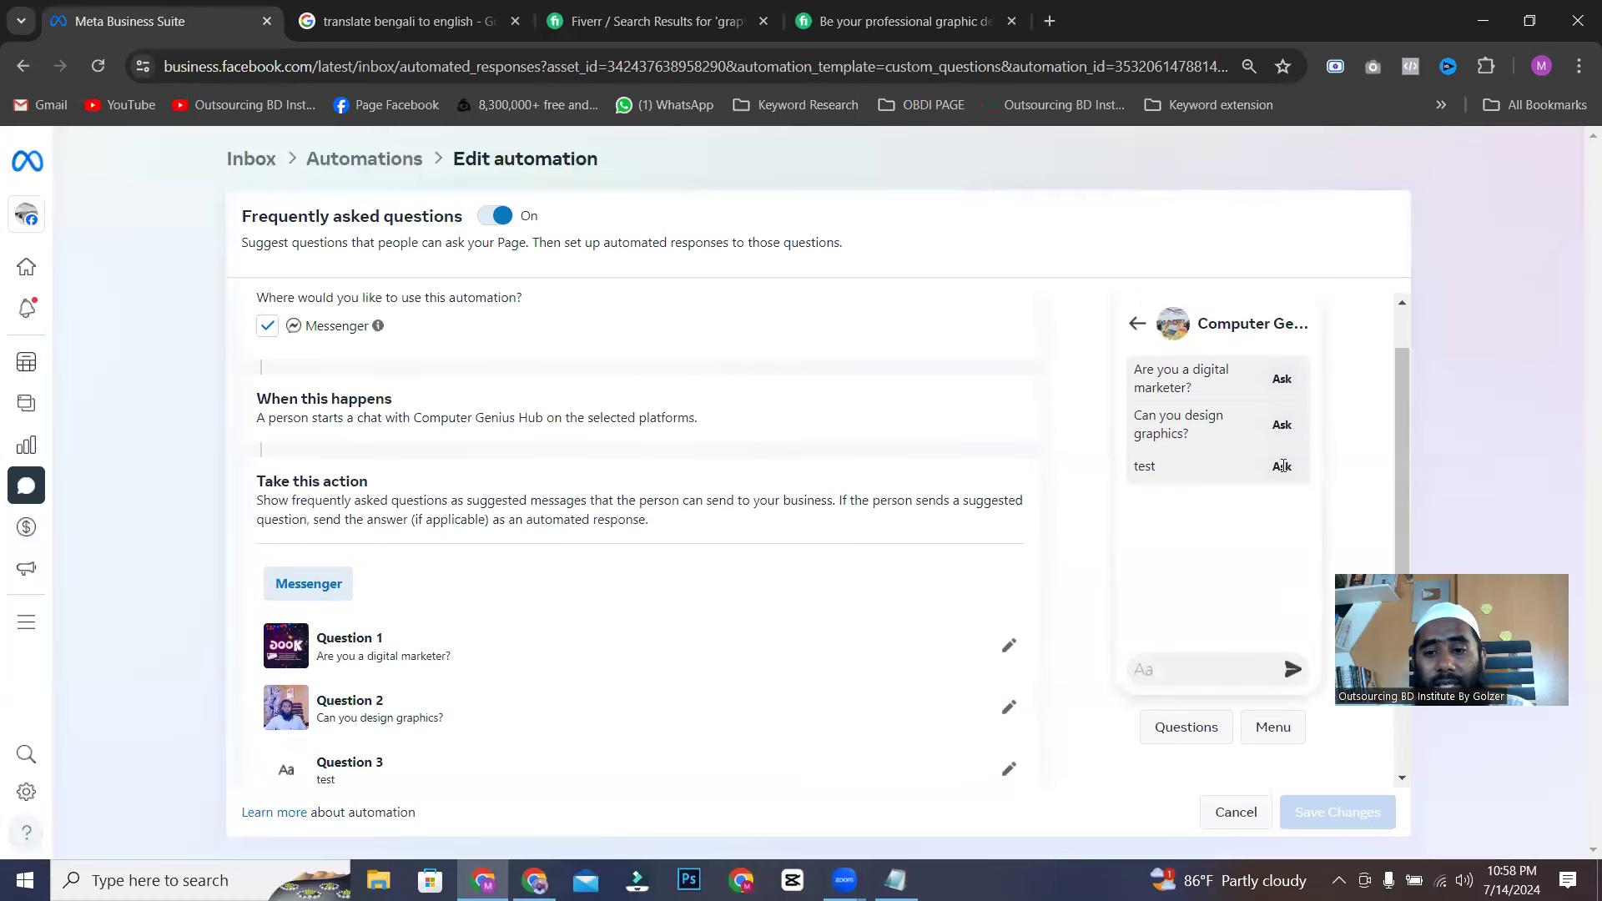
{"action": "scroll", "coordinate": [433, 596], "scroll_direction": "down", "scroll_amount": 1}
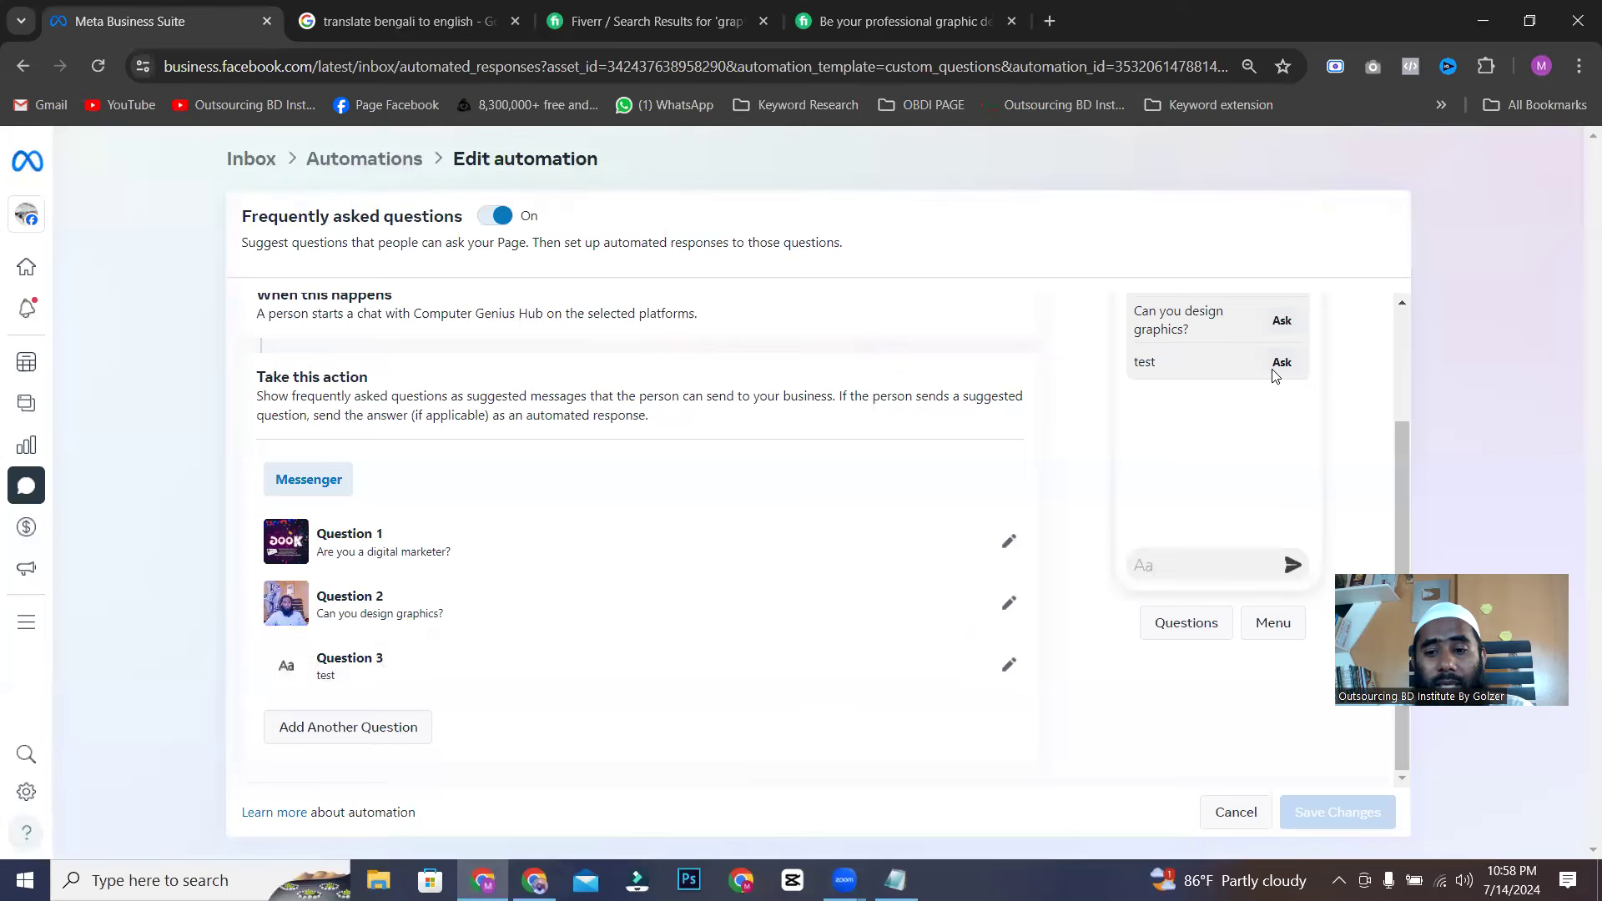
{"action": "left_click", "coordinate": [1276, 632]}
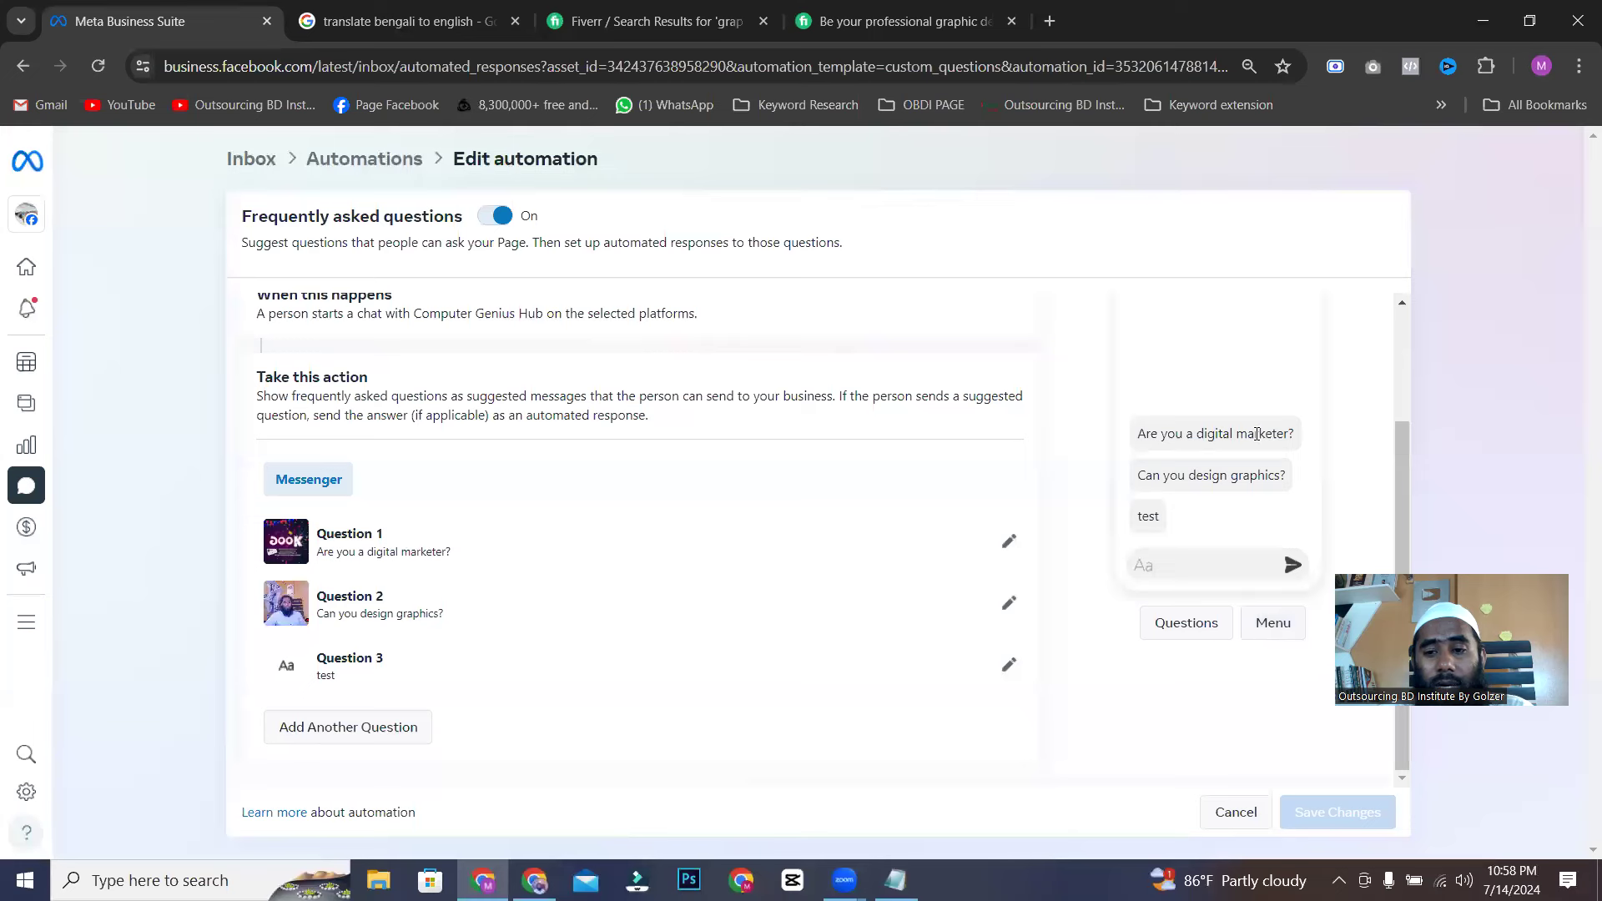
{"action": "left_click", "coordinate": [1185, 622]}
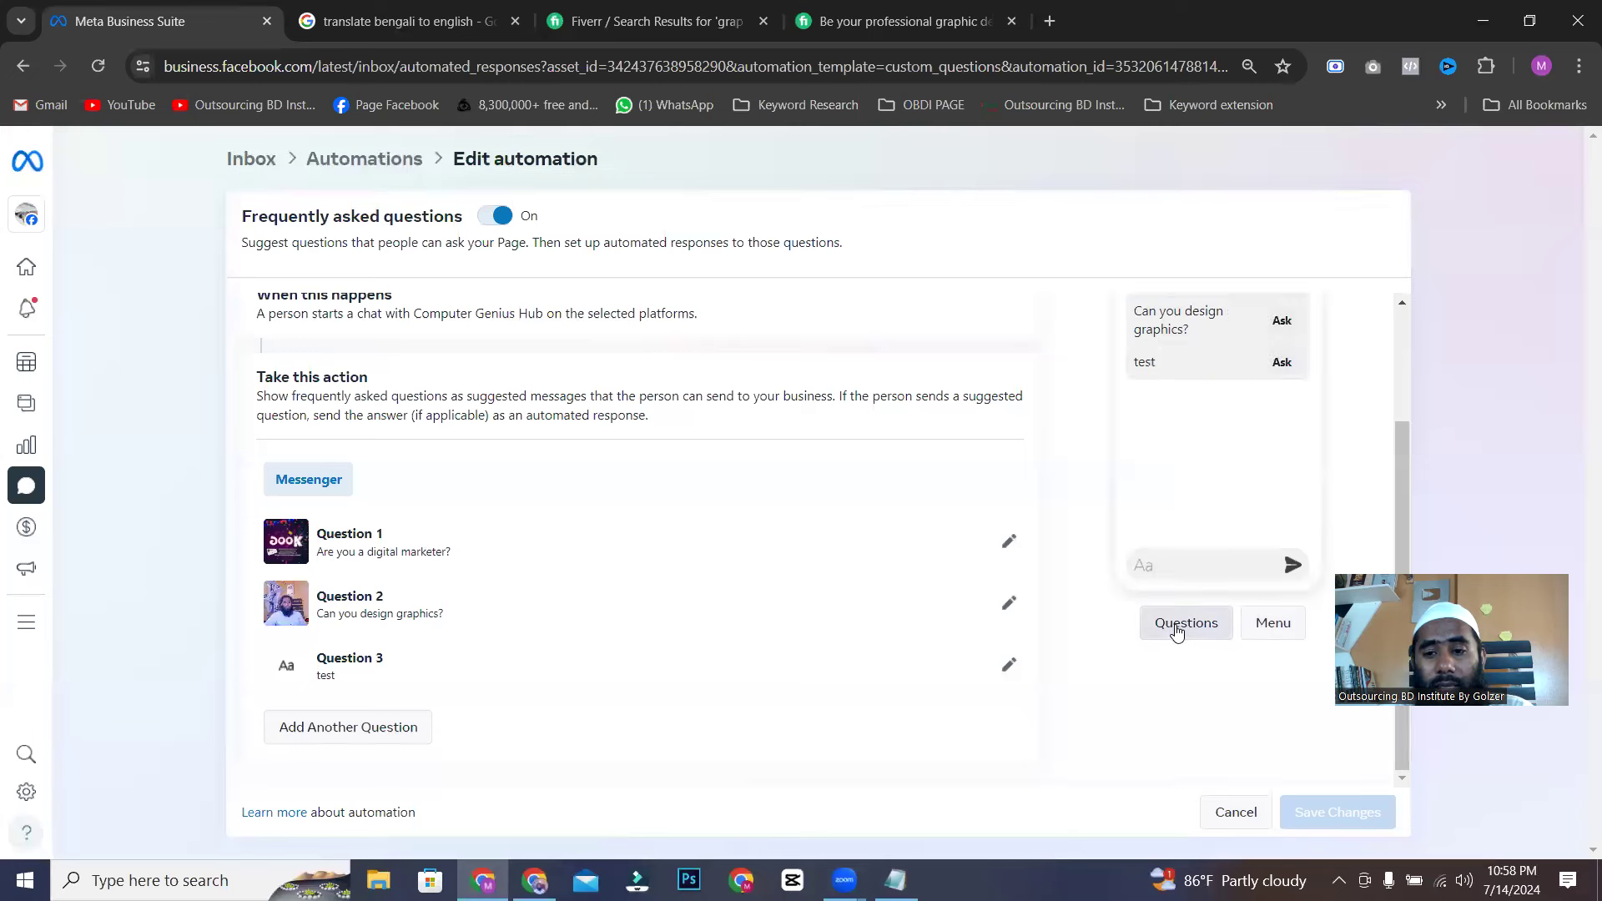
{"action": "left_click", "coordinate": [1274, 621]}
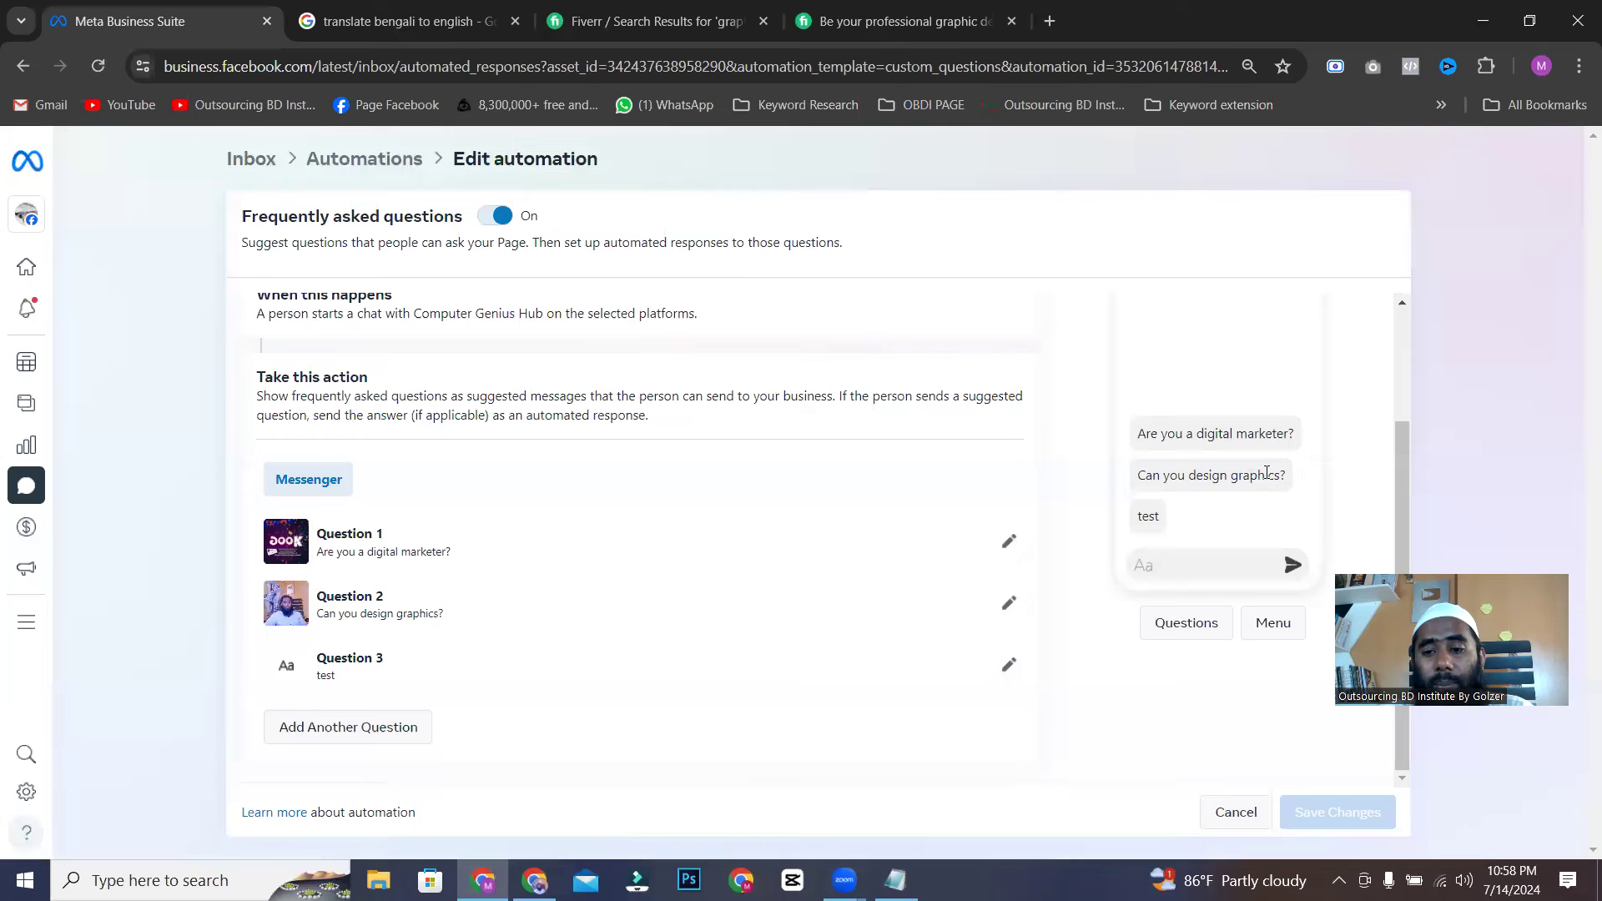
{"action": "scroll", "coordinate": [1211, 415], "scroll_direction": "up", "scroll_amount": 2}
{"action": "scroll", "coordinate": [1258, 510], "scroll_direction": "down", "scroll_amount": 2}
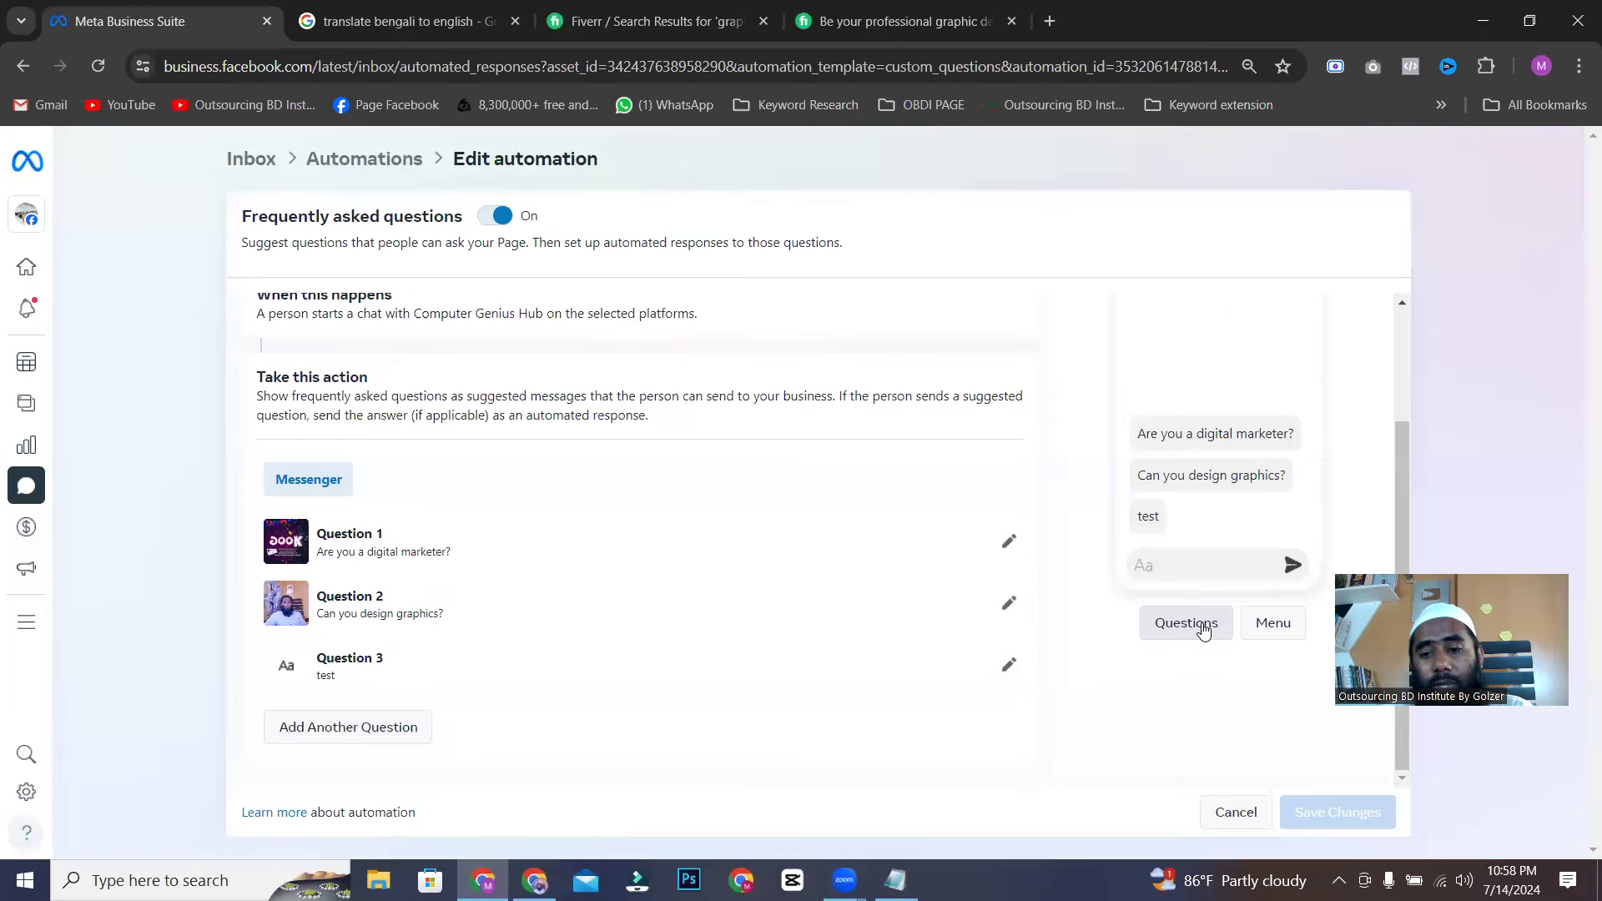
- Expand Question 3 to review its buttons and persistent menu setting, and leave the automation without saving
{"action": "left_click", "coordinate": [1006, 666]}
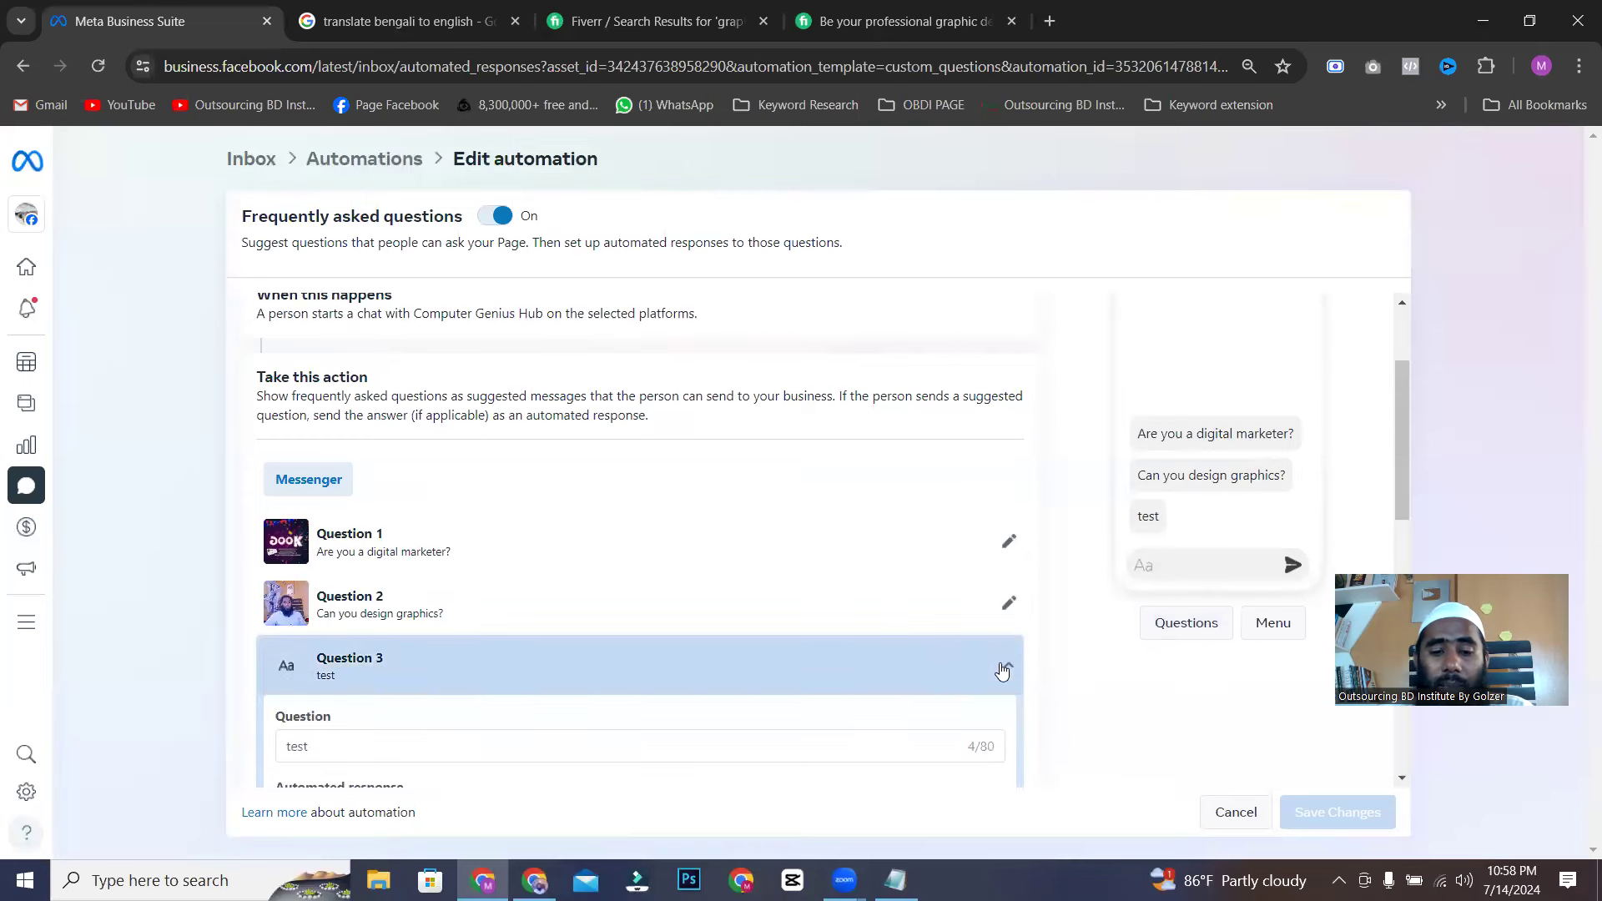
{"action": "scroll", "coordinate": [787, 597], "scroll_direction": "down", "scroll_amount": 6}
{"action": "scroll", "coordinate": [375, 534], "scroll_direction": "down", "scroll_amount": 9}
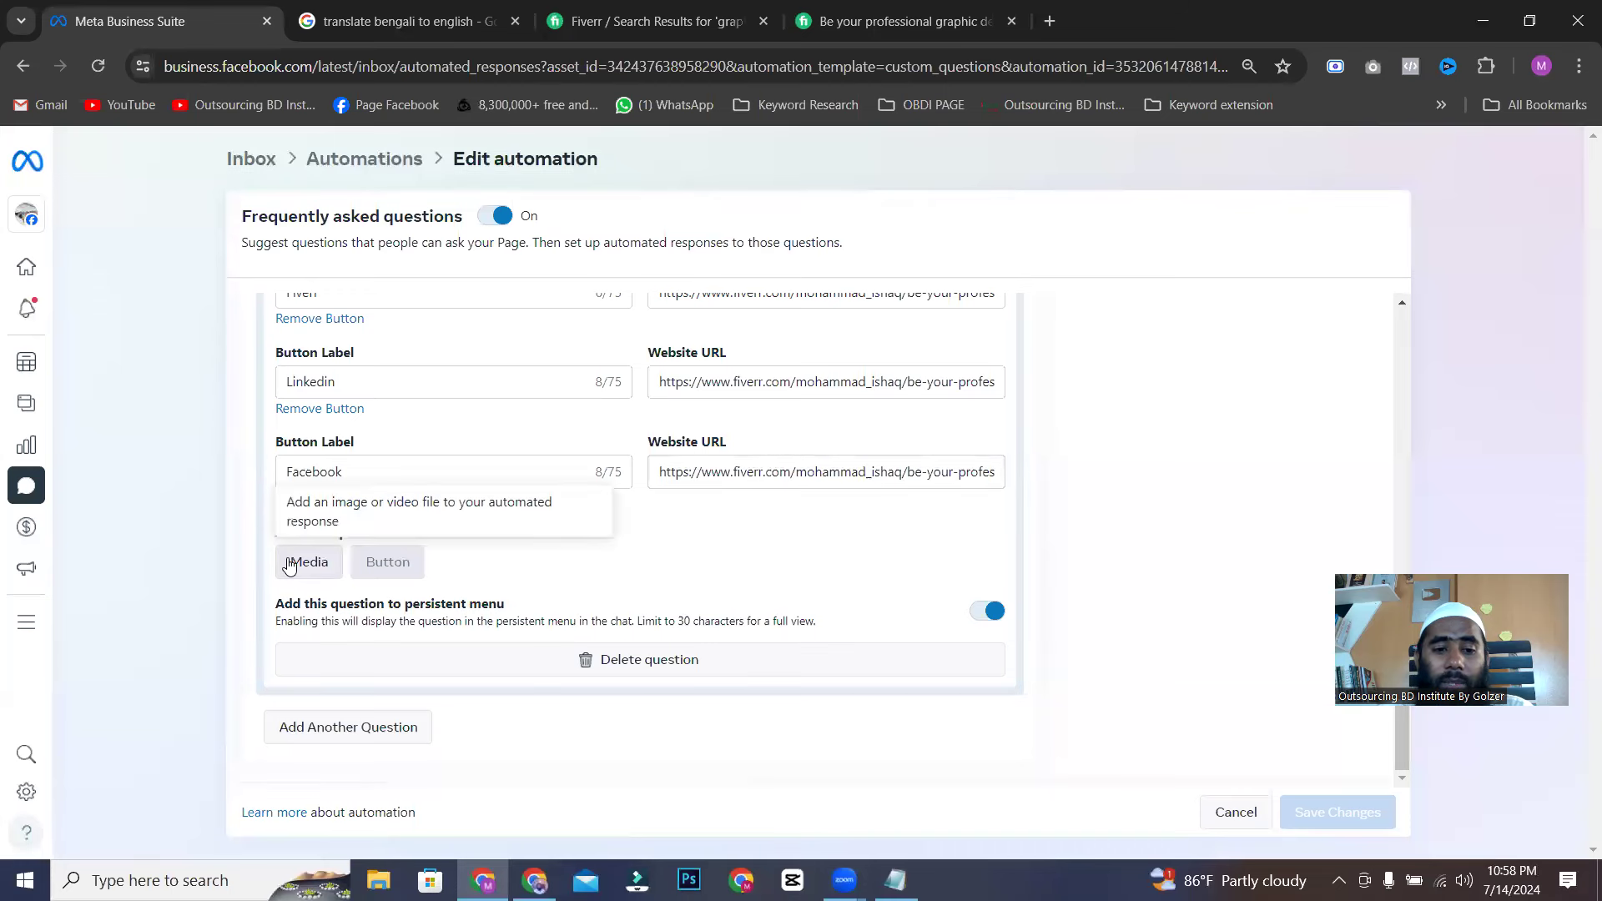
{"action": "left_click", "coordinate": [1233, 812]}
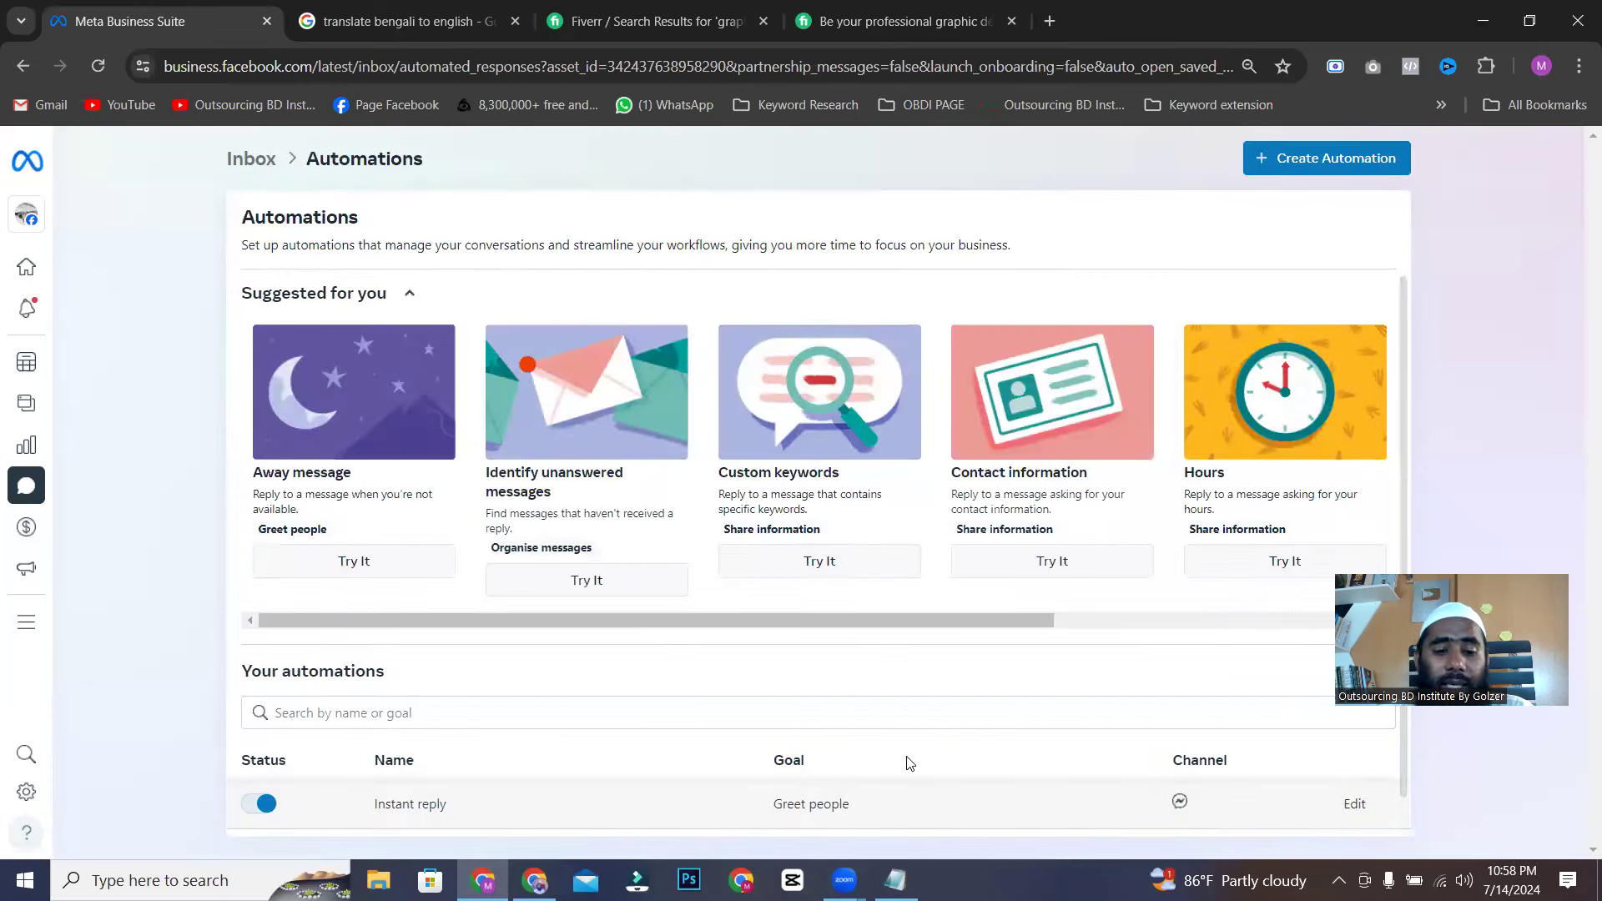
- Look through the suggested automations on the Automations page, as far as Location and Comment to message
{"action": "scroll", "coordinate": [909, 764], "scroll_direction": "down", "scroll_amount": 1}
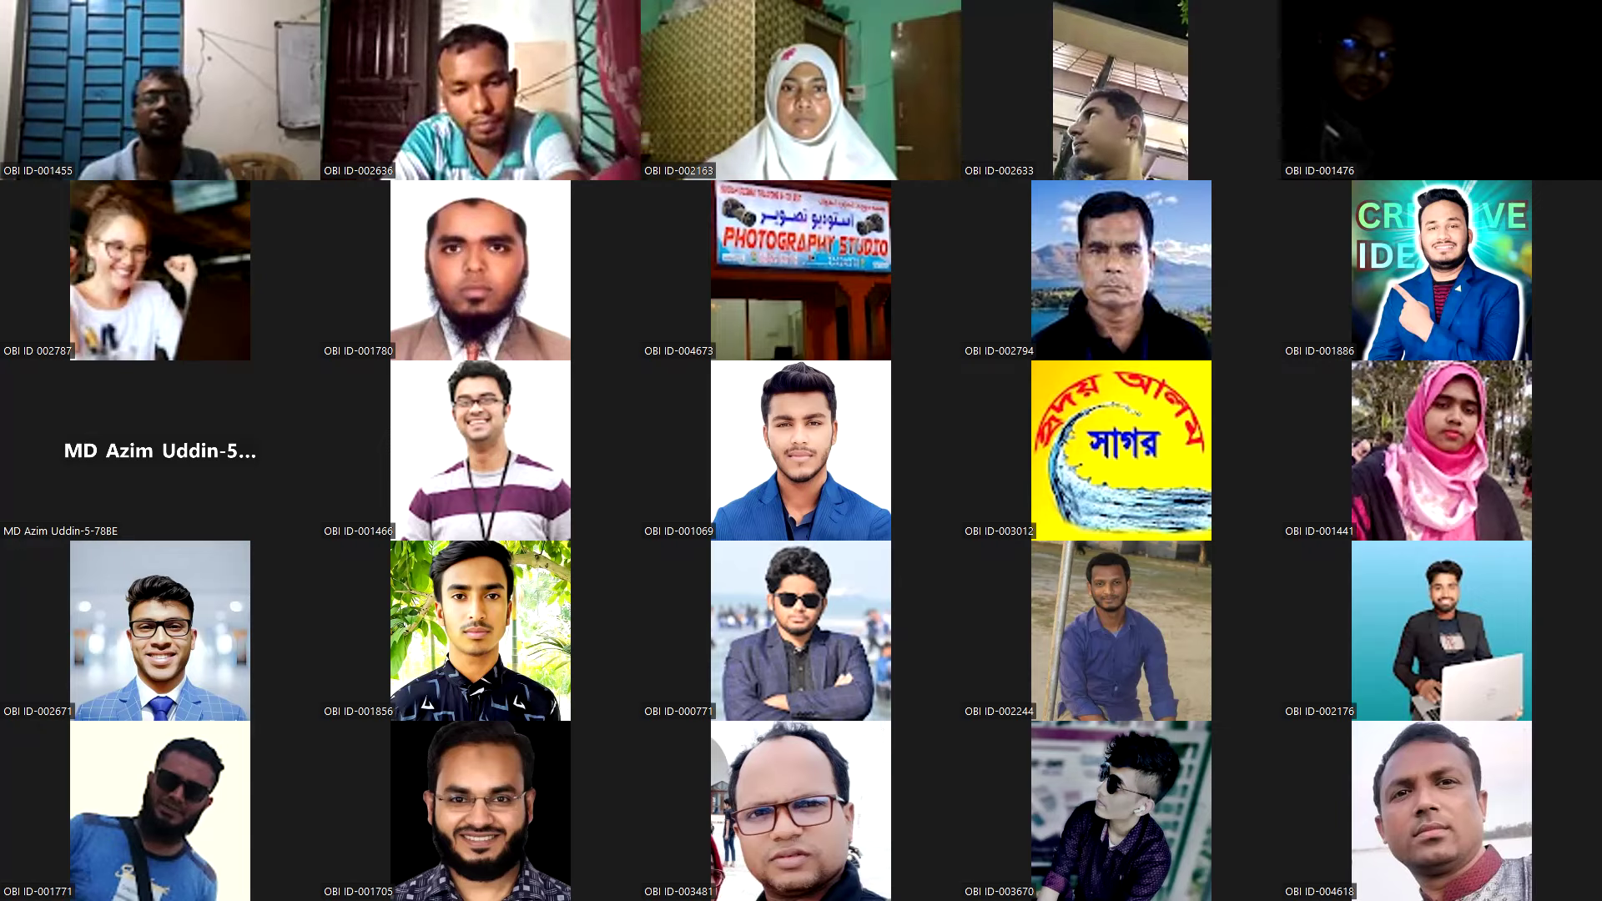
{"action": "key", "text": "Page_Down"}
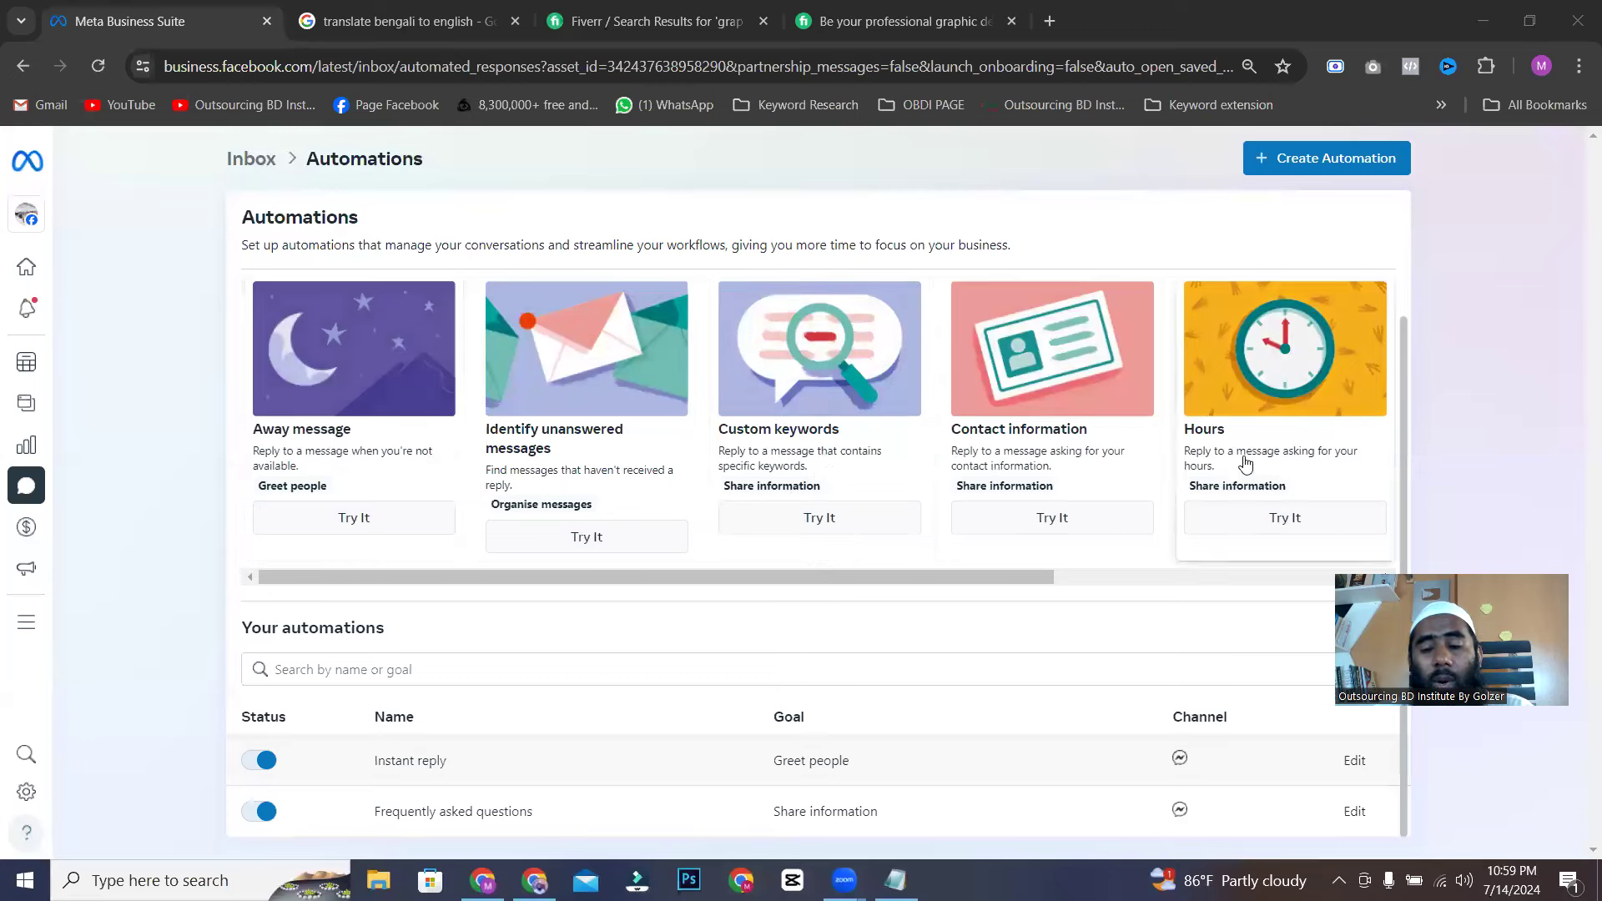
{"action": "left_click_drag", "start_coordinate": [1005, 584], "coordinate": [1267, 564]}
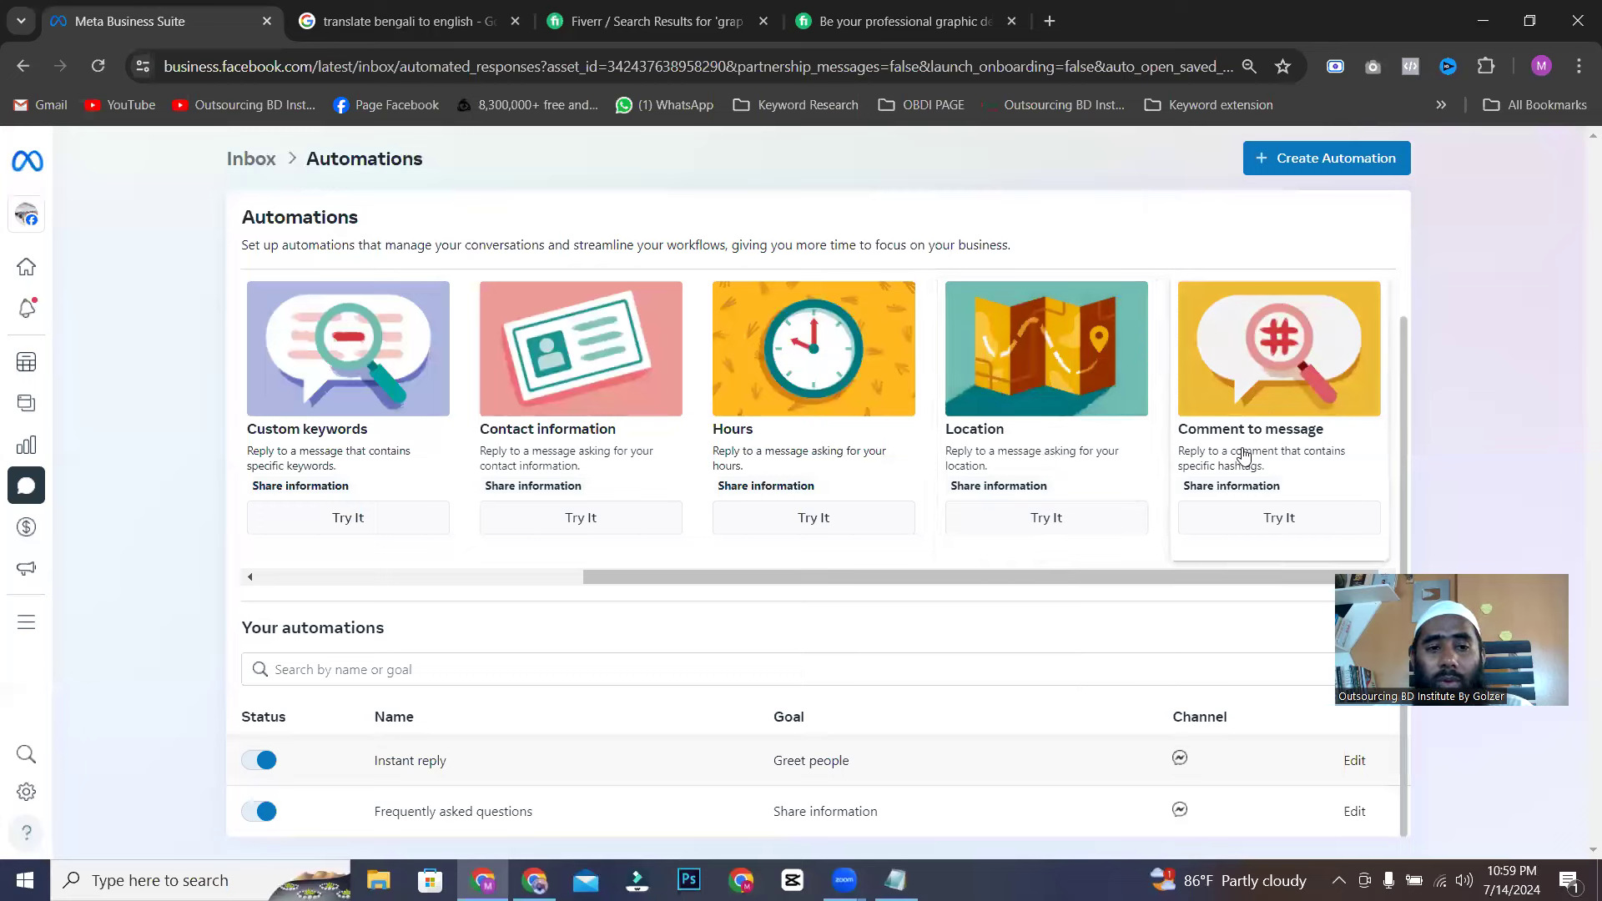
- Go to the Business Suite home page and return through the Inbox to the Automations page to view the saved automations
{"action": "left_click", "coordinate": [27, 269]}
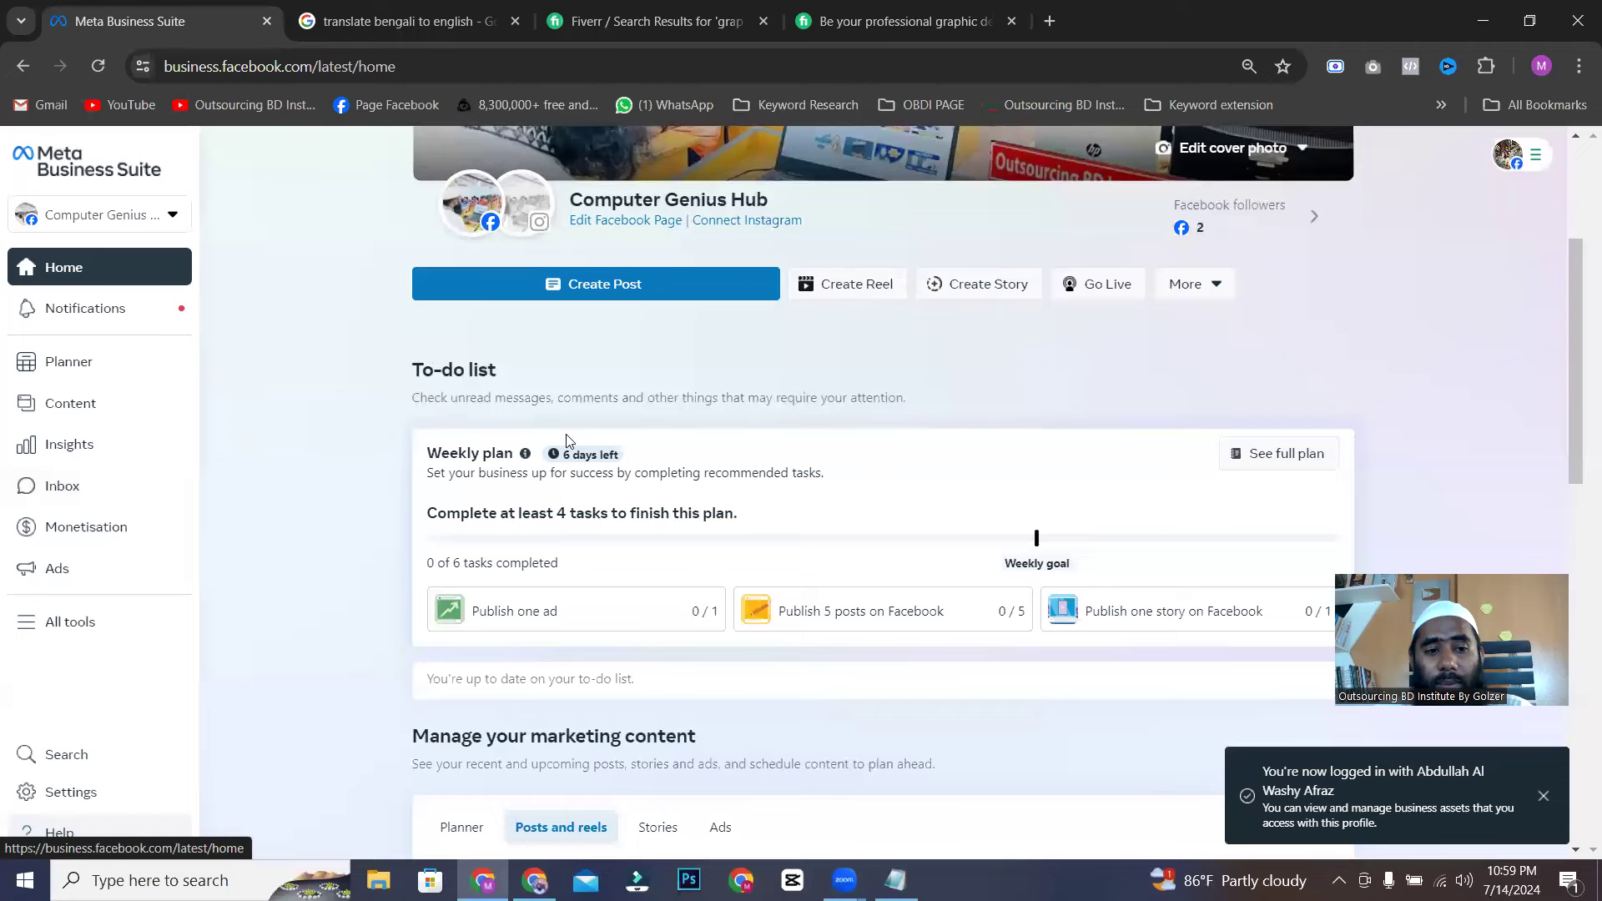
{"action": "left_click", "coordinate": [59, 490]}
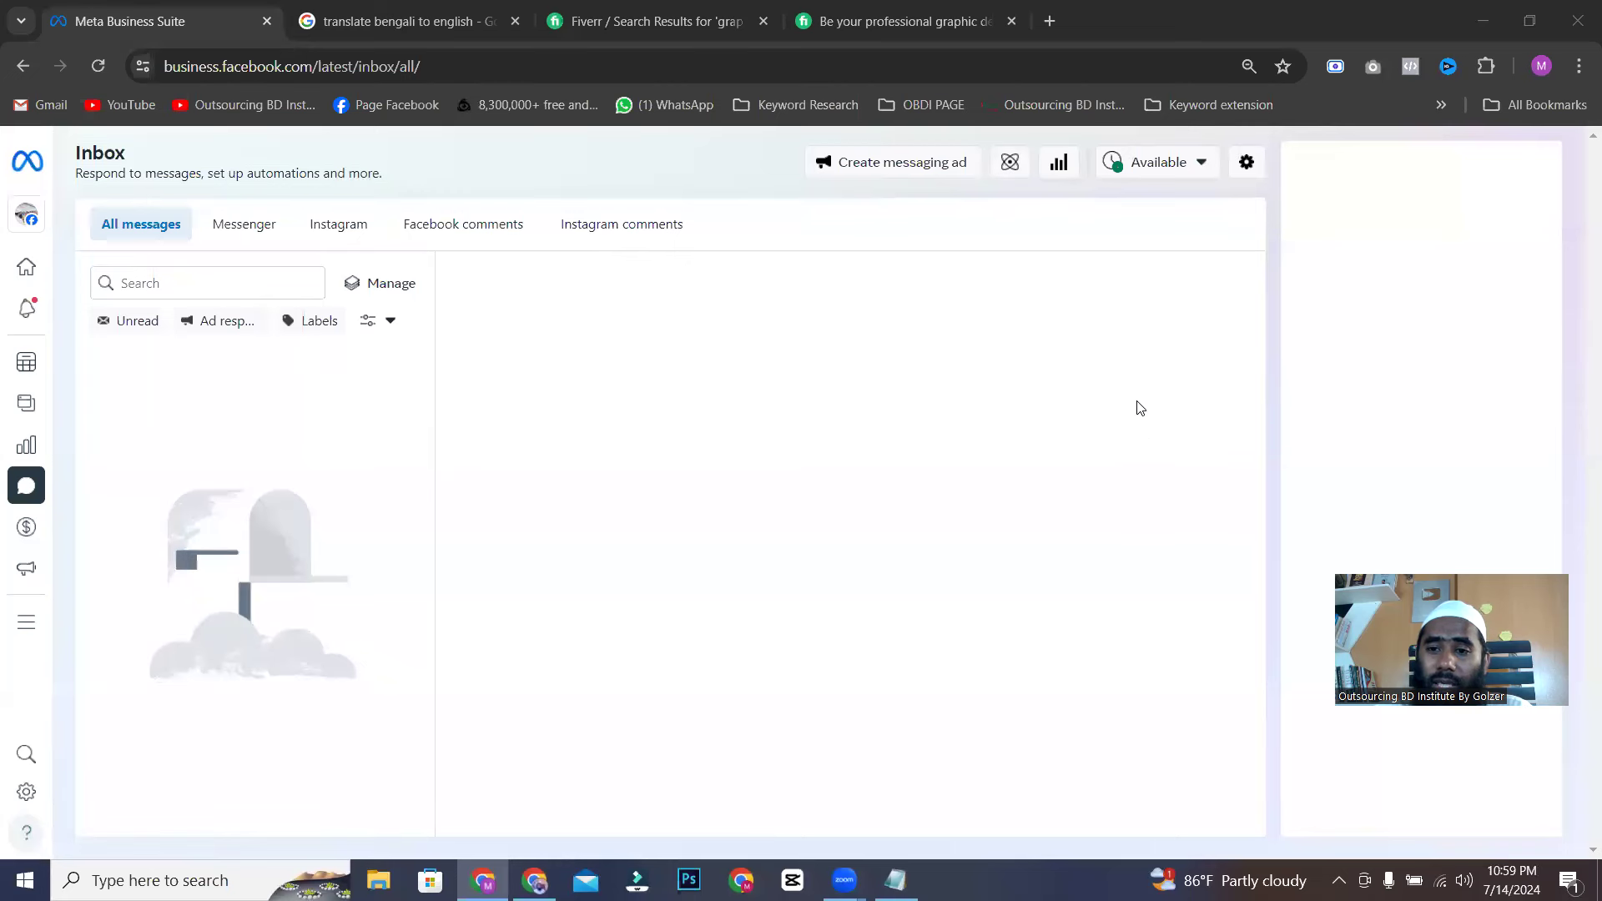
{"action": "left_click", "coordinate": [1011, 164]}
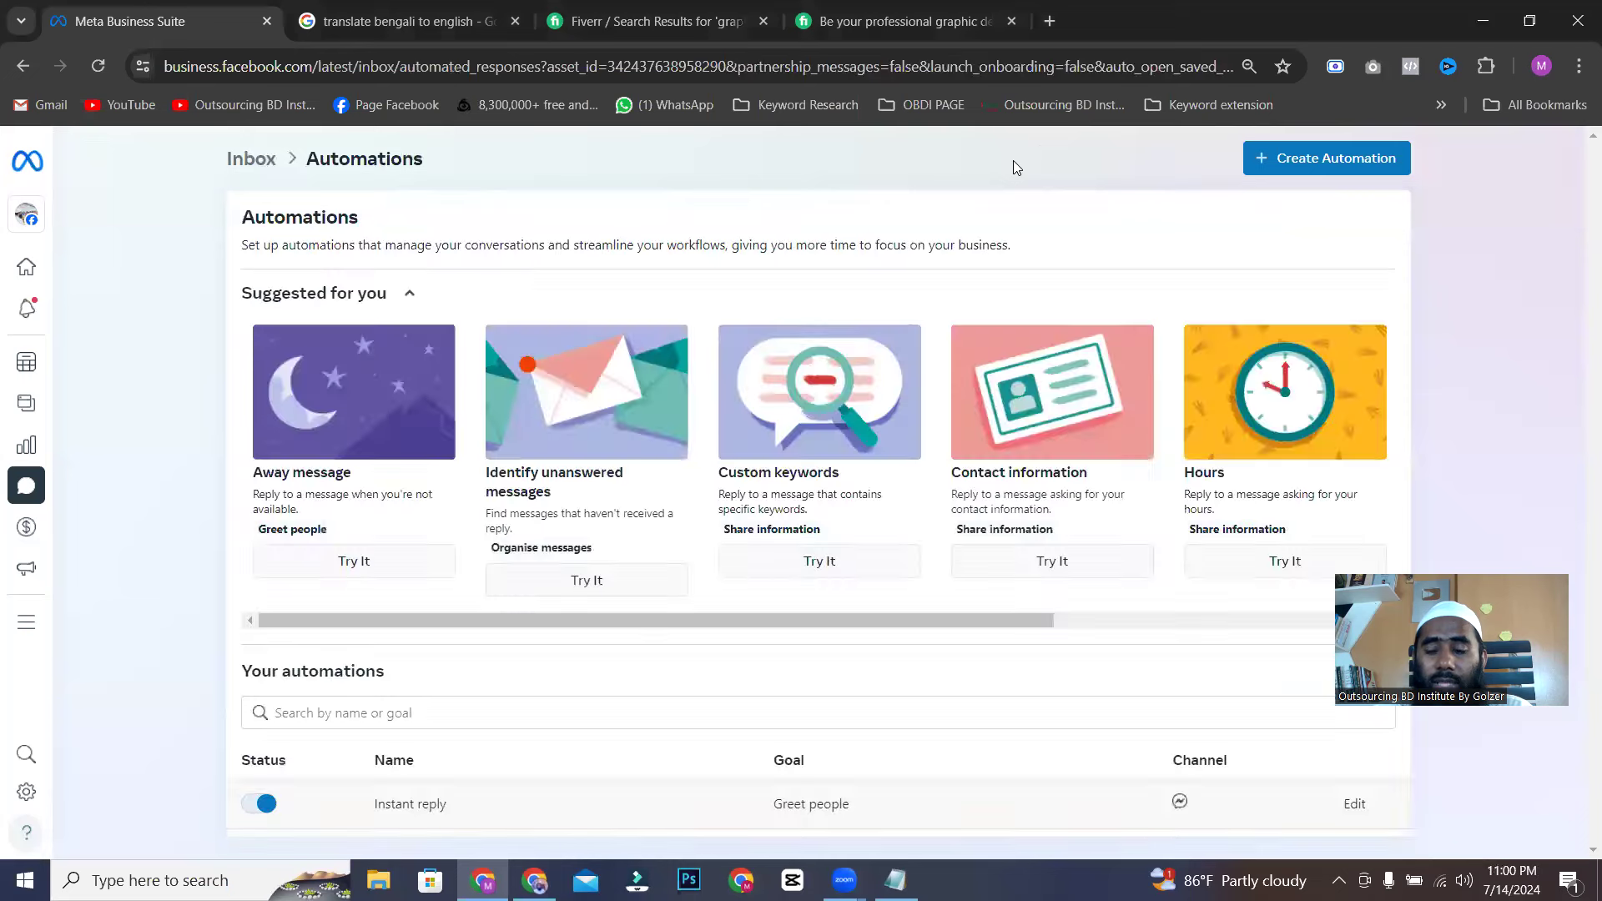
{"action": "scroll", "coordinate": [776, 764], "scroll_direction": "down", "scroll_amount": 1}
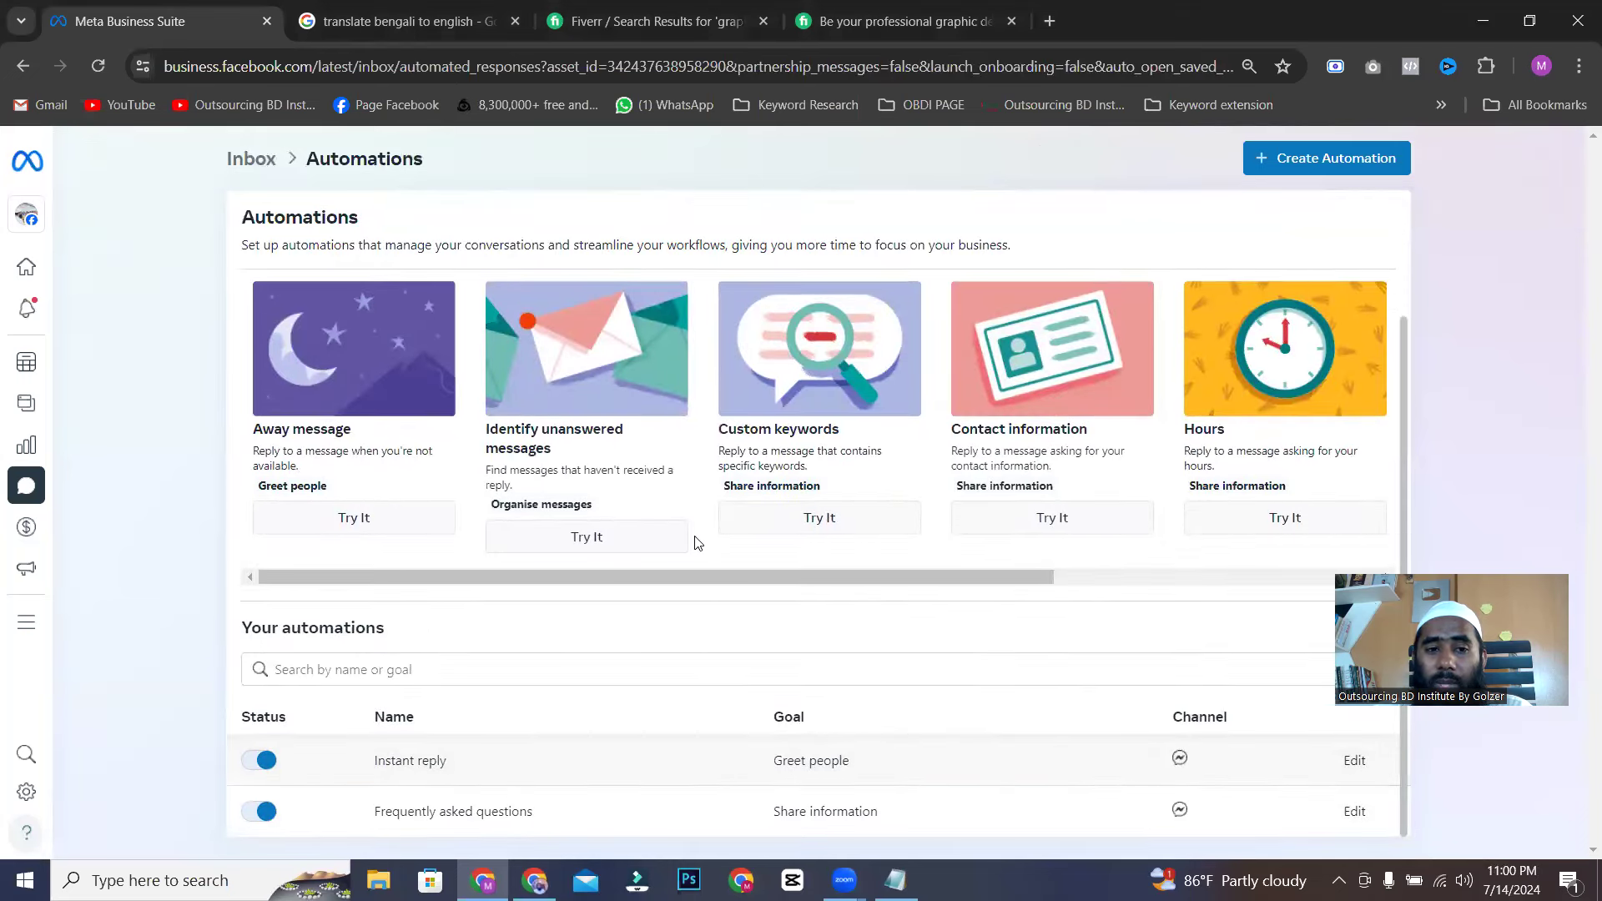
- Go back to the Inbox, view the Messenger conversations, and return to the view of all messages
{"action": "left_click", "coordinate": [248, 161]}
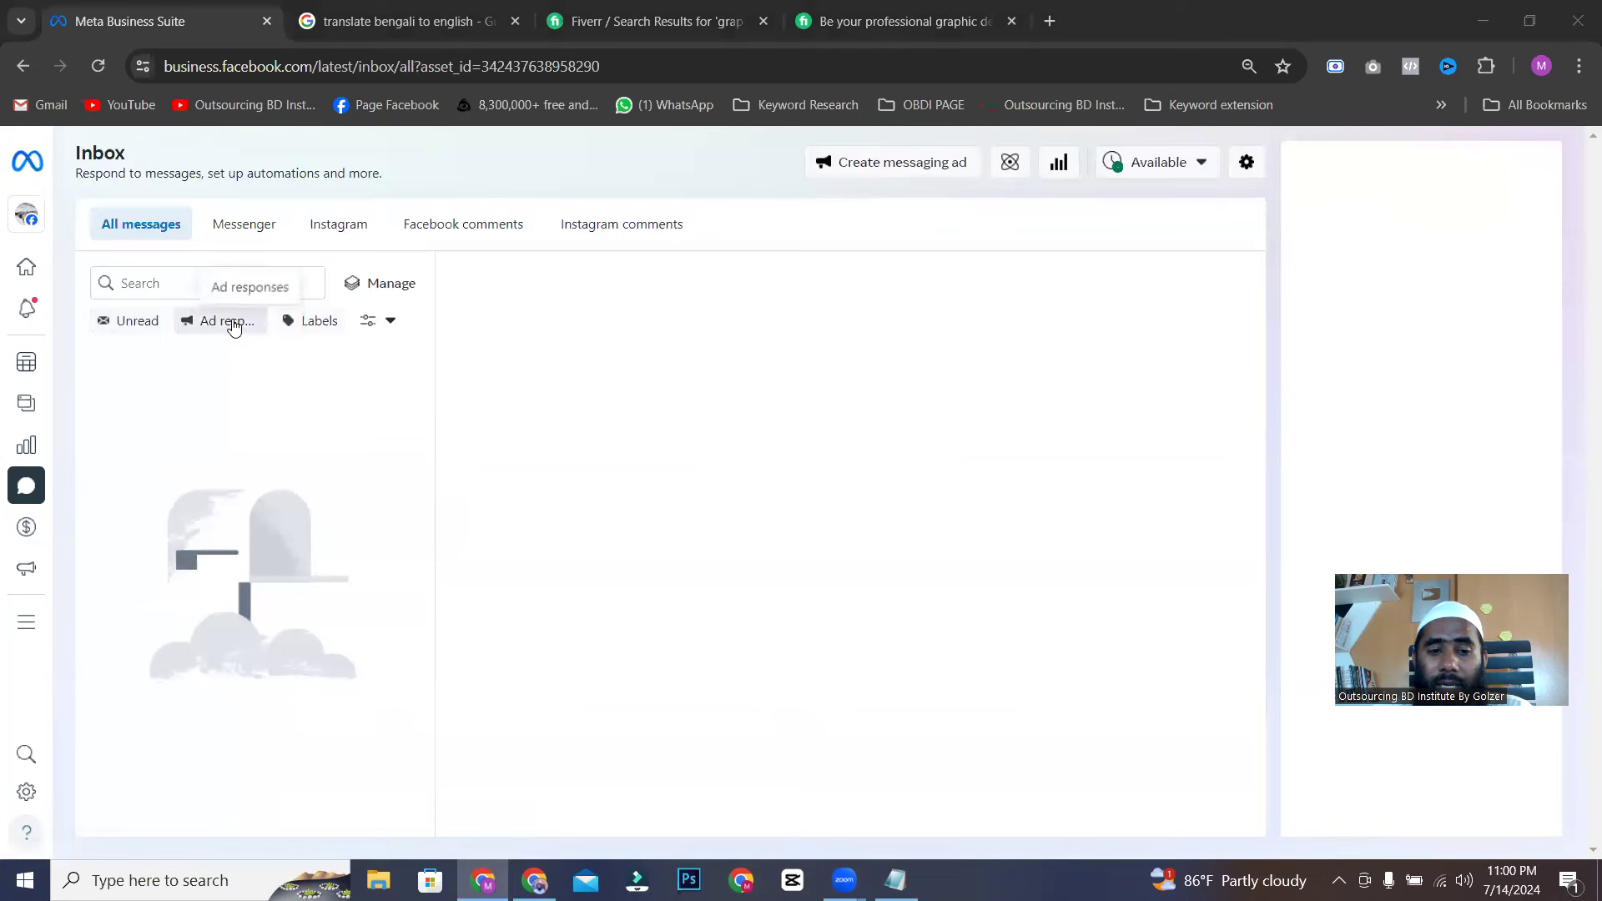
{"action": "left_click", "coordinate": [216, 222]}
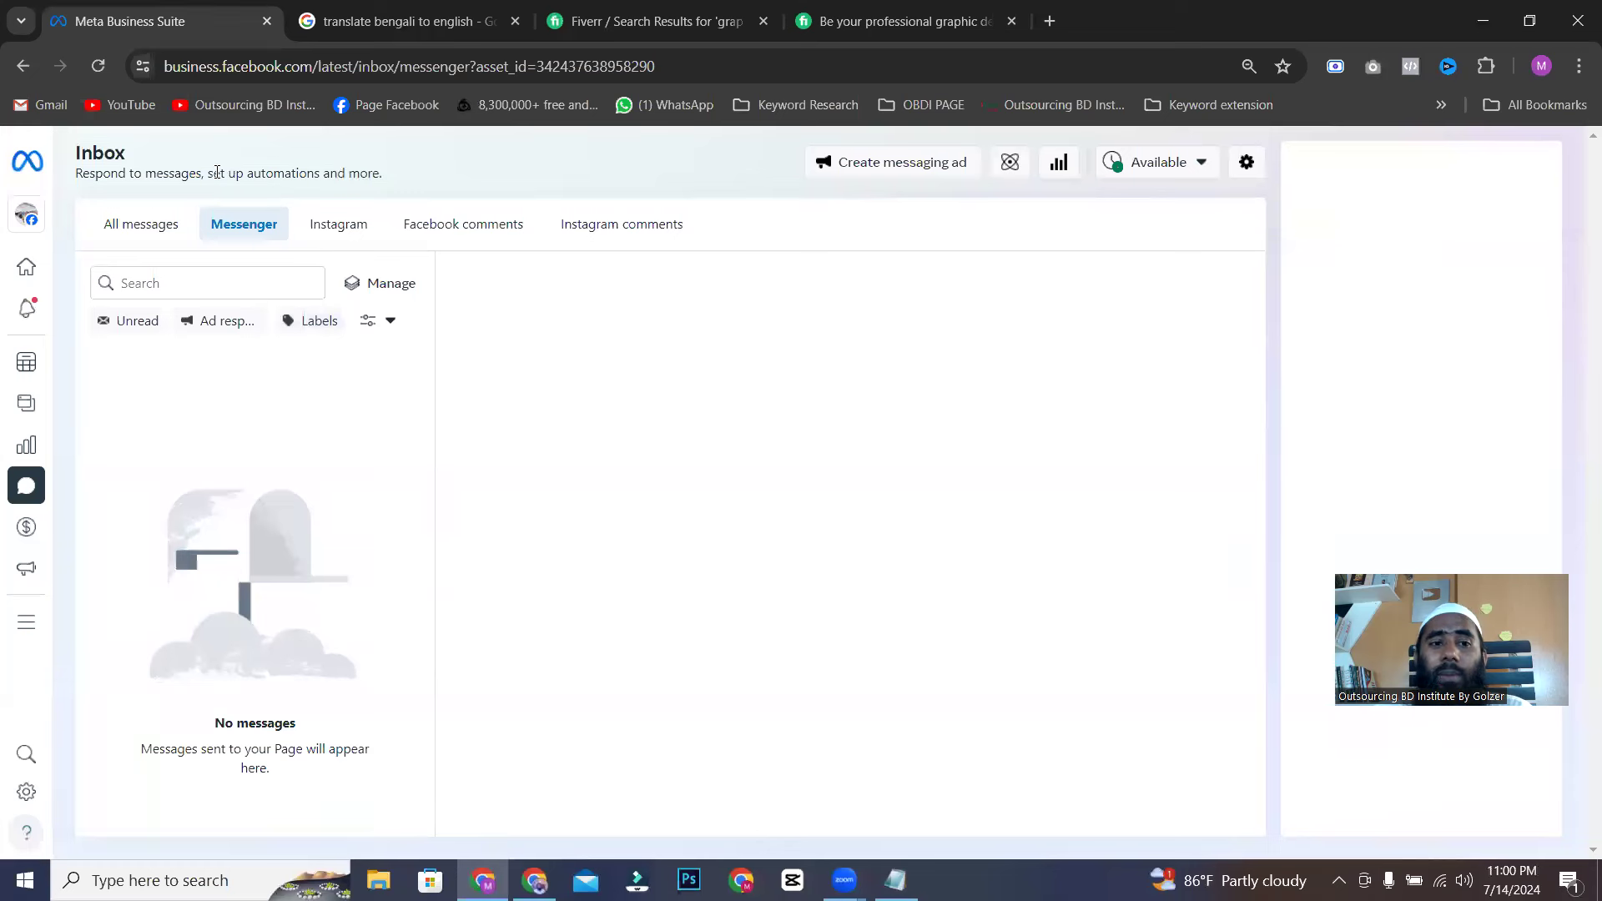
{"action": "left_click", "coordinate": [21, 67]}
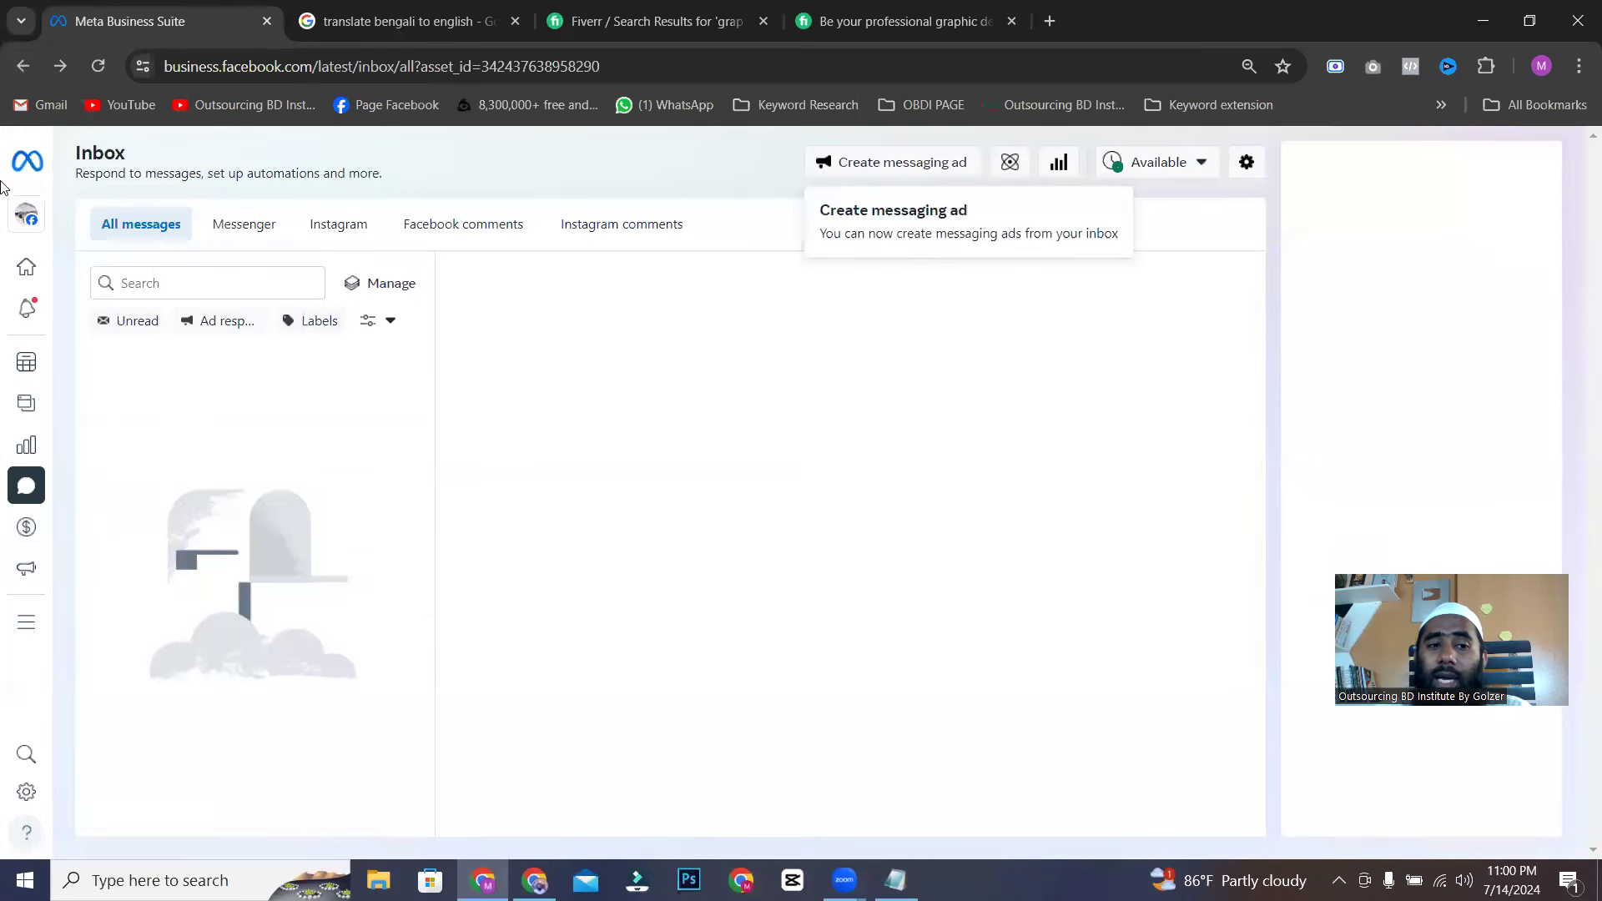
{"action": "mouse_move", "coordinate": [123, 178]}
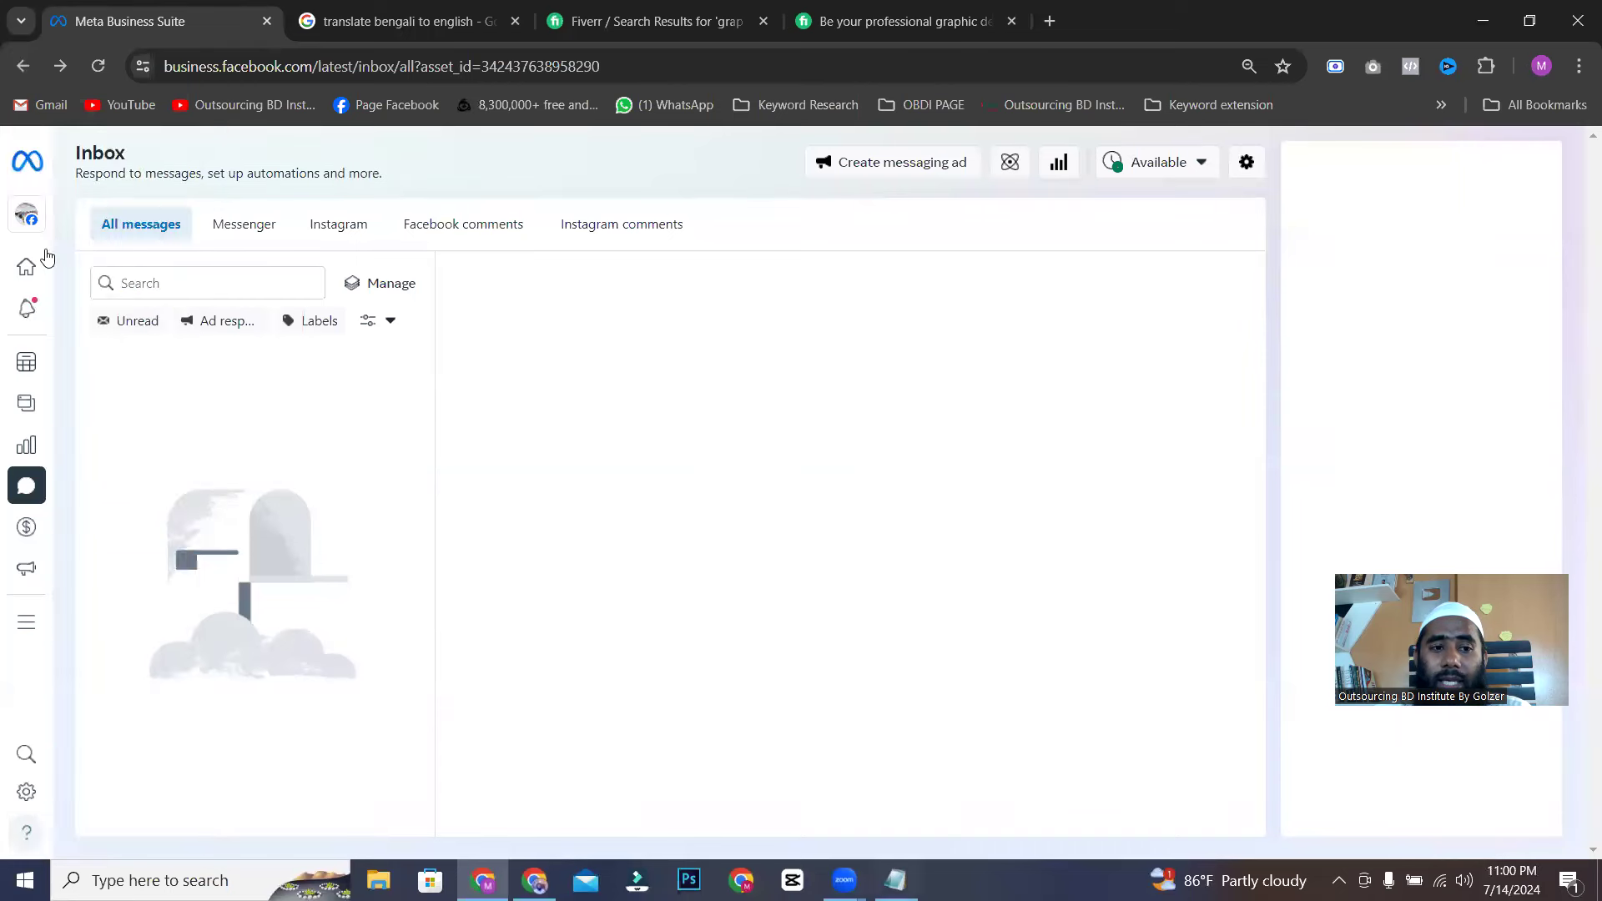
- Switch the inbox to the Facebook Page listed between Kinbo ami kinbo and Outsourcing BD Institute among all business assets
{"action": "left_click", "coordinate": [172, 215]}
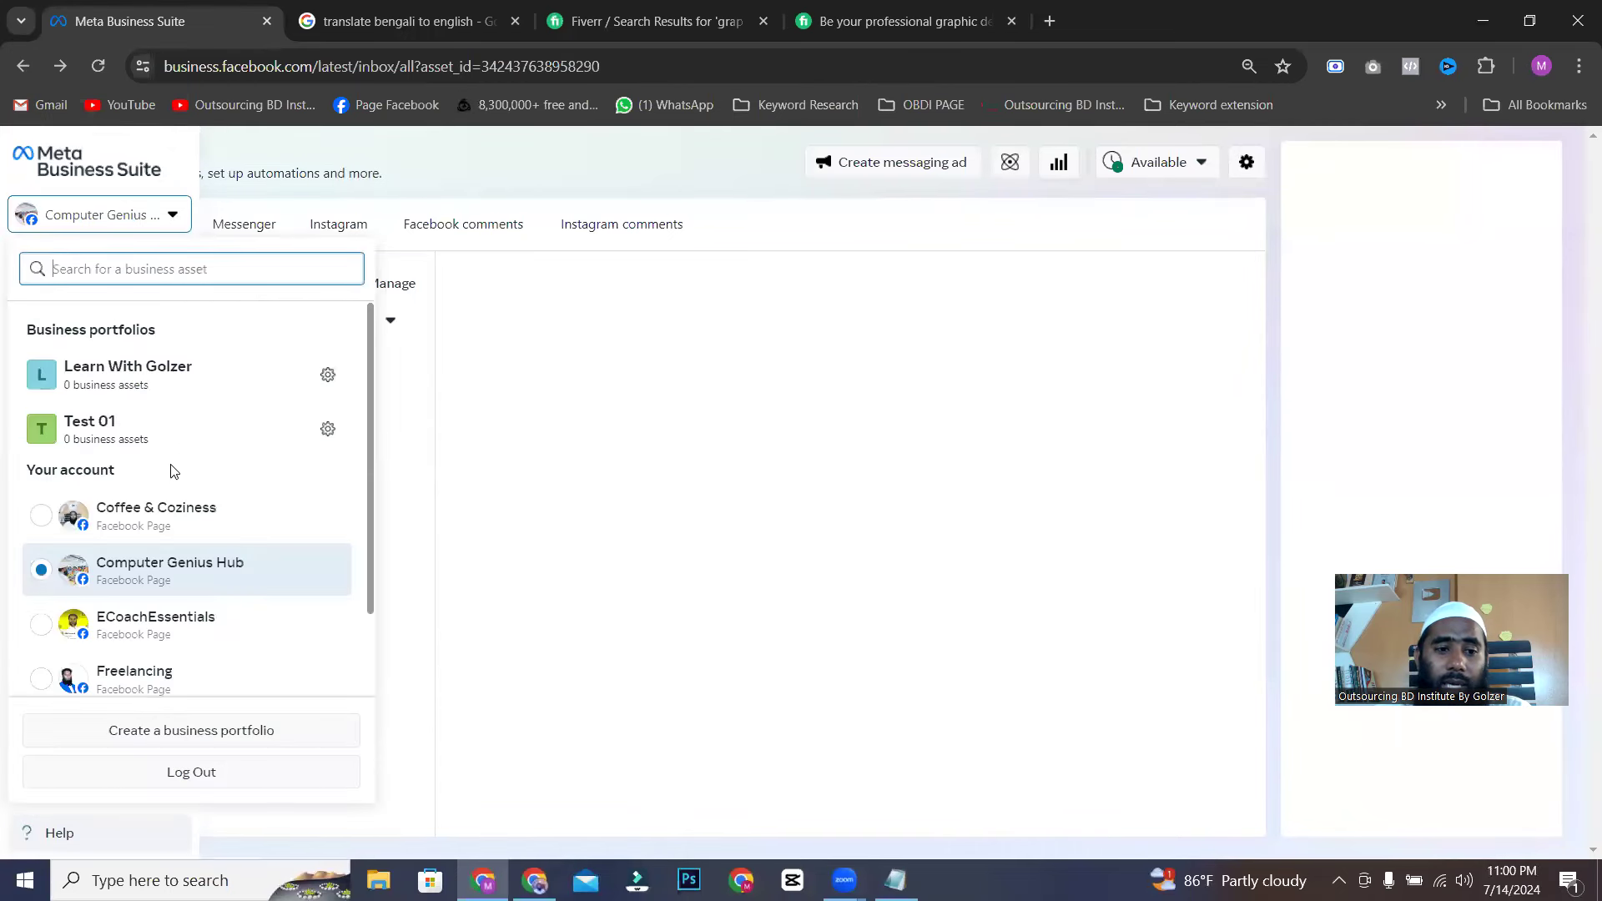
{"action": "scroll", "coordinate": [172, 464], "scroll_direction": "down", "scroll_amount": 1}
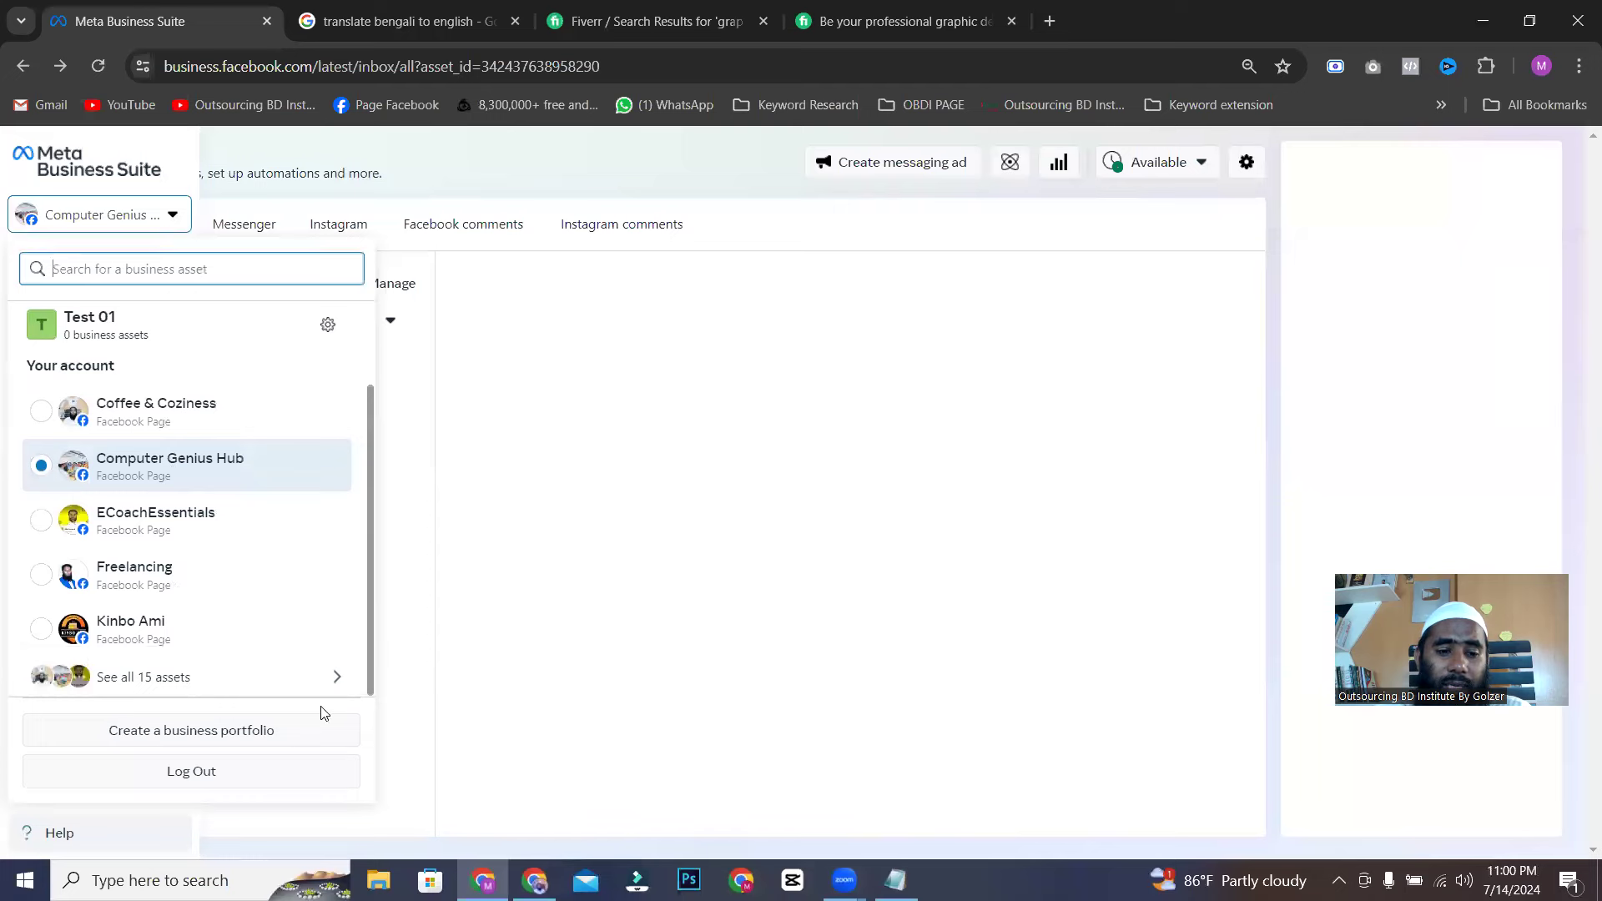
{"action": "left_click", "coordinate": [301, 676]}
{"action": "scroll", "coordinate": [93, 382], "scroll_direction": "down", "scroll_amount": 4}
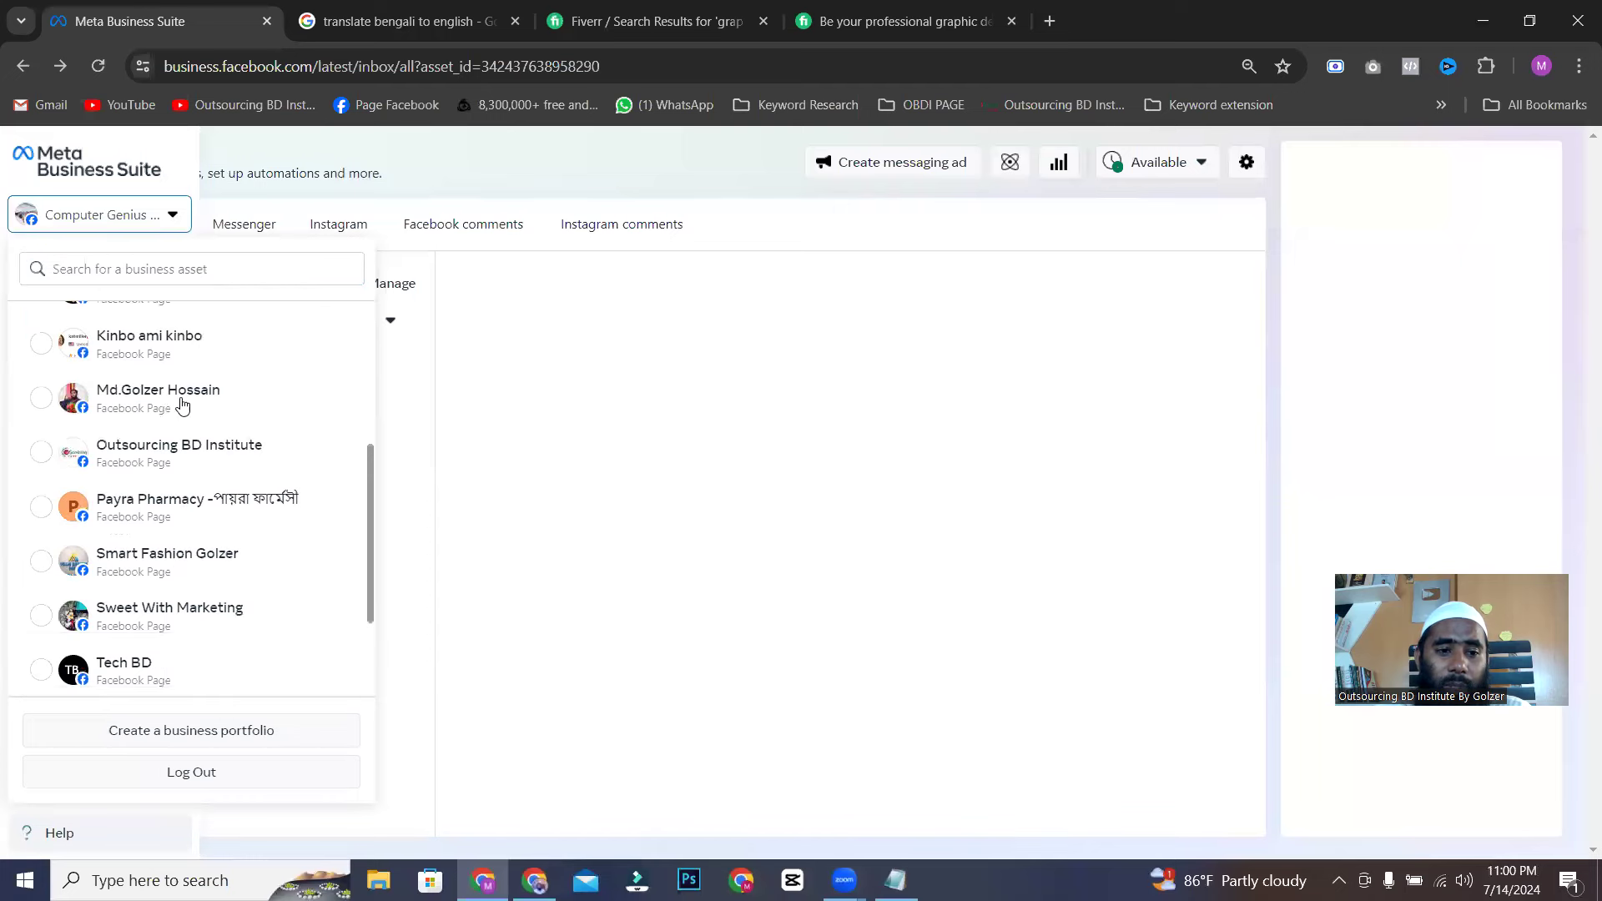
{"action": "left_click", "coordinate": [182, 405]}
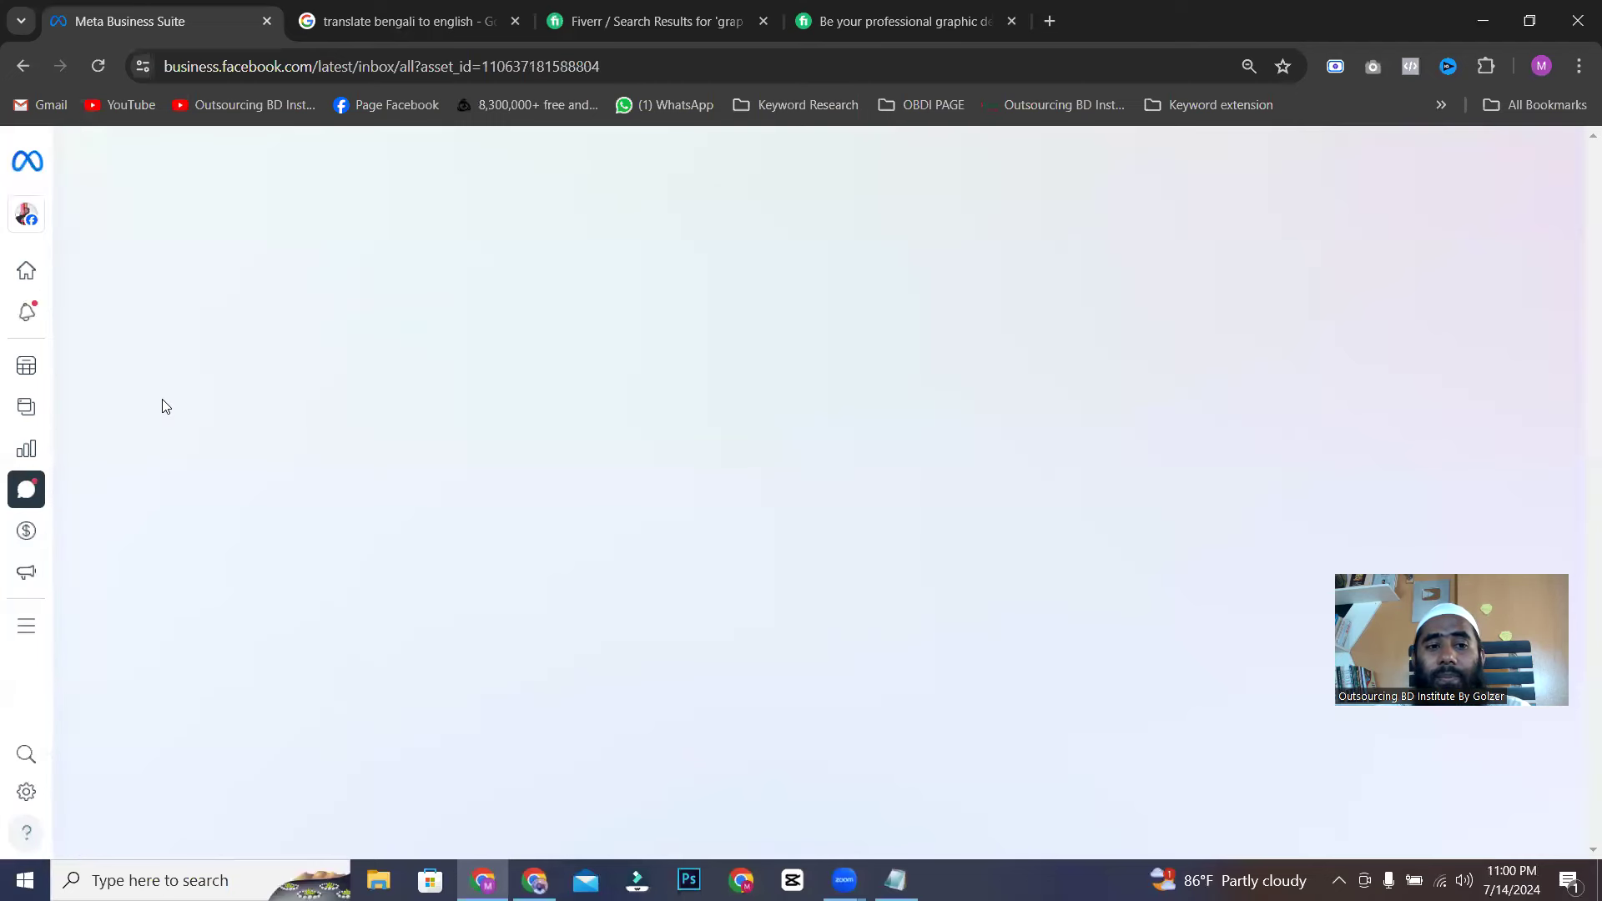
{"action": "mouse_move", "coordinate": [50, 276]}
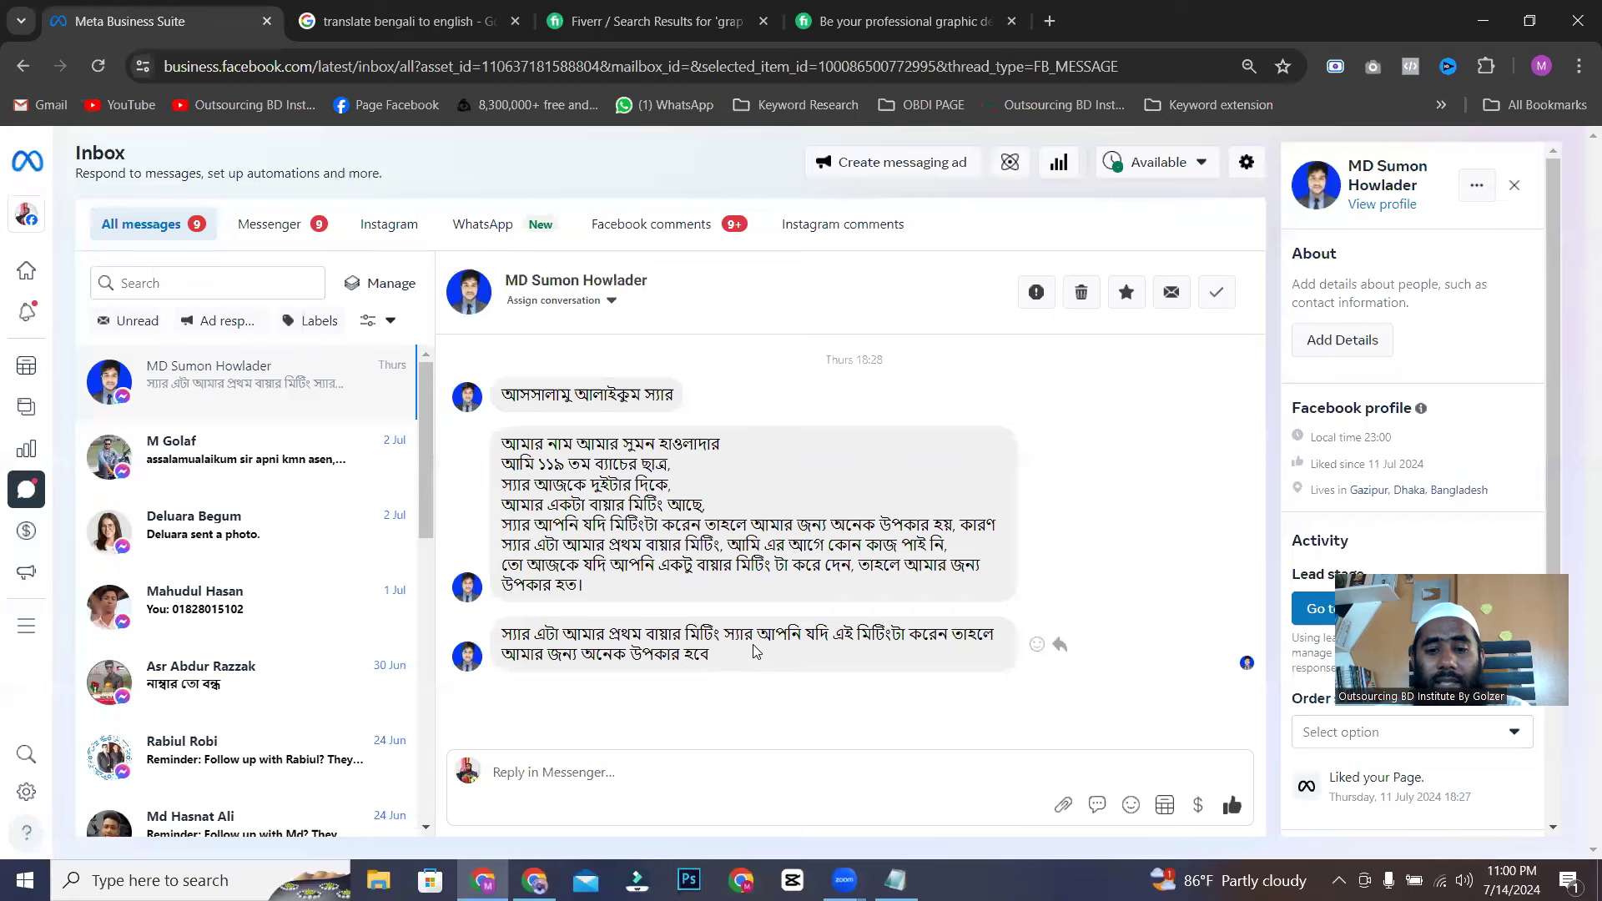
- Review the open Messenger conversation, the older conversations and the contact's label options, dismissing the Page Contact Terms of Service
{"action": "left_click_drag", "start_coordinate": [769, 665], "coordinate": [581, 636]}
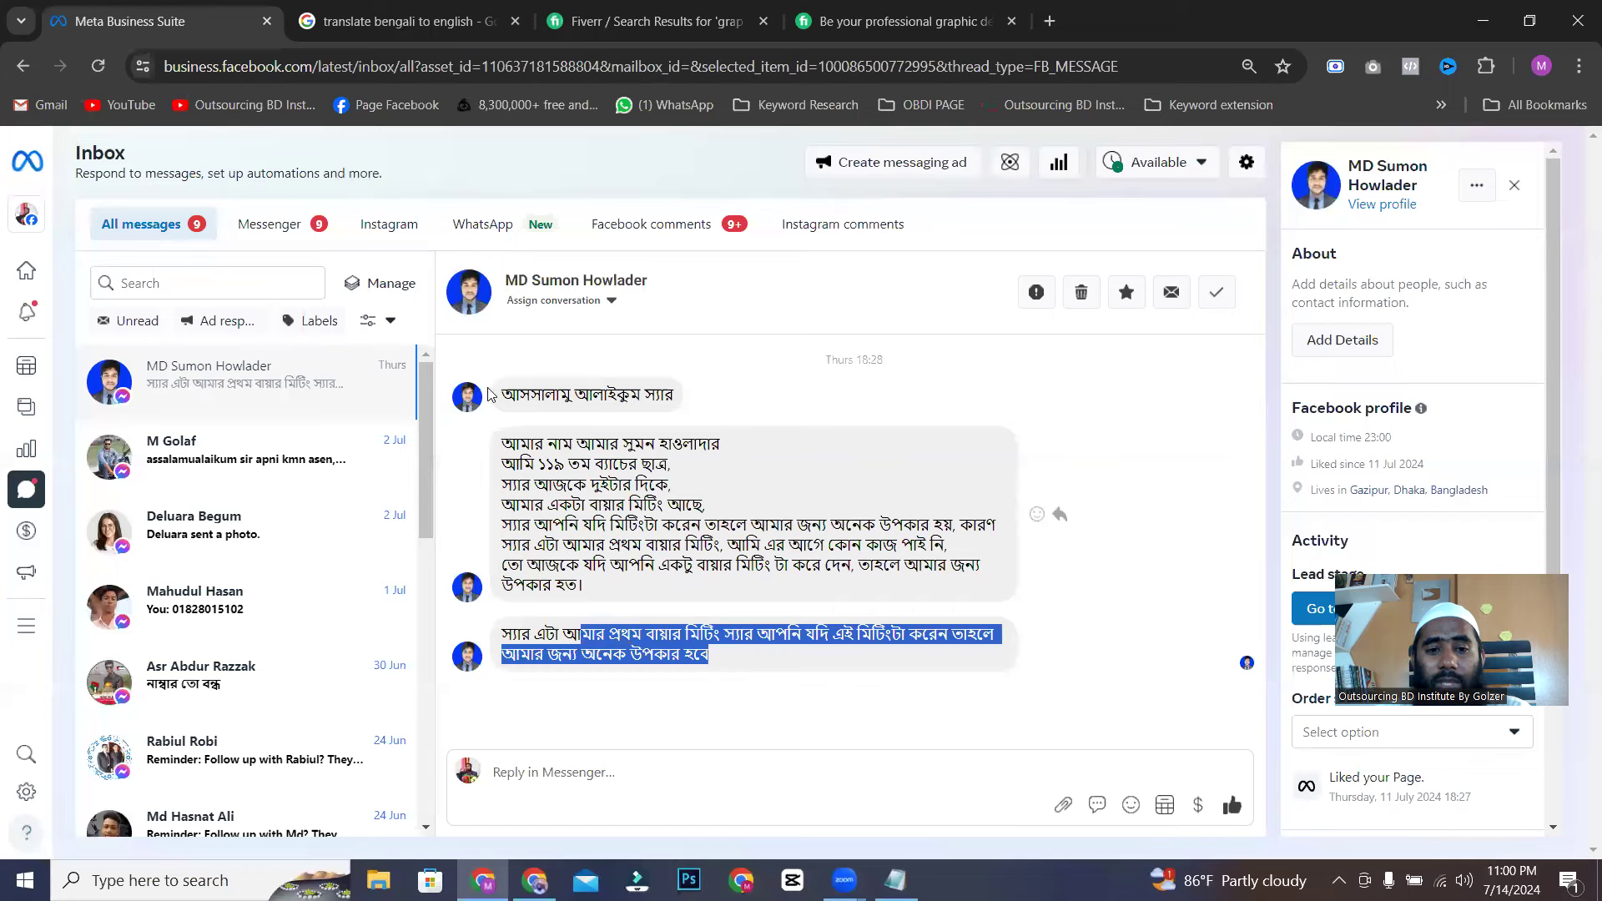
{"action": "scroll", "coordinate": [286, 542], "scroll_direction": "down", "scroll_amount": 12}
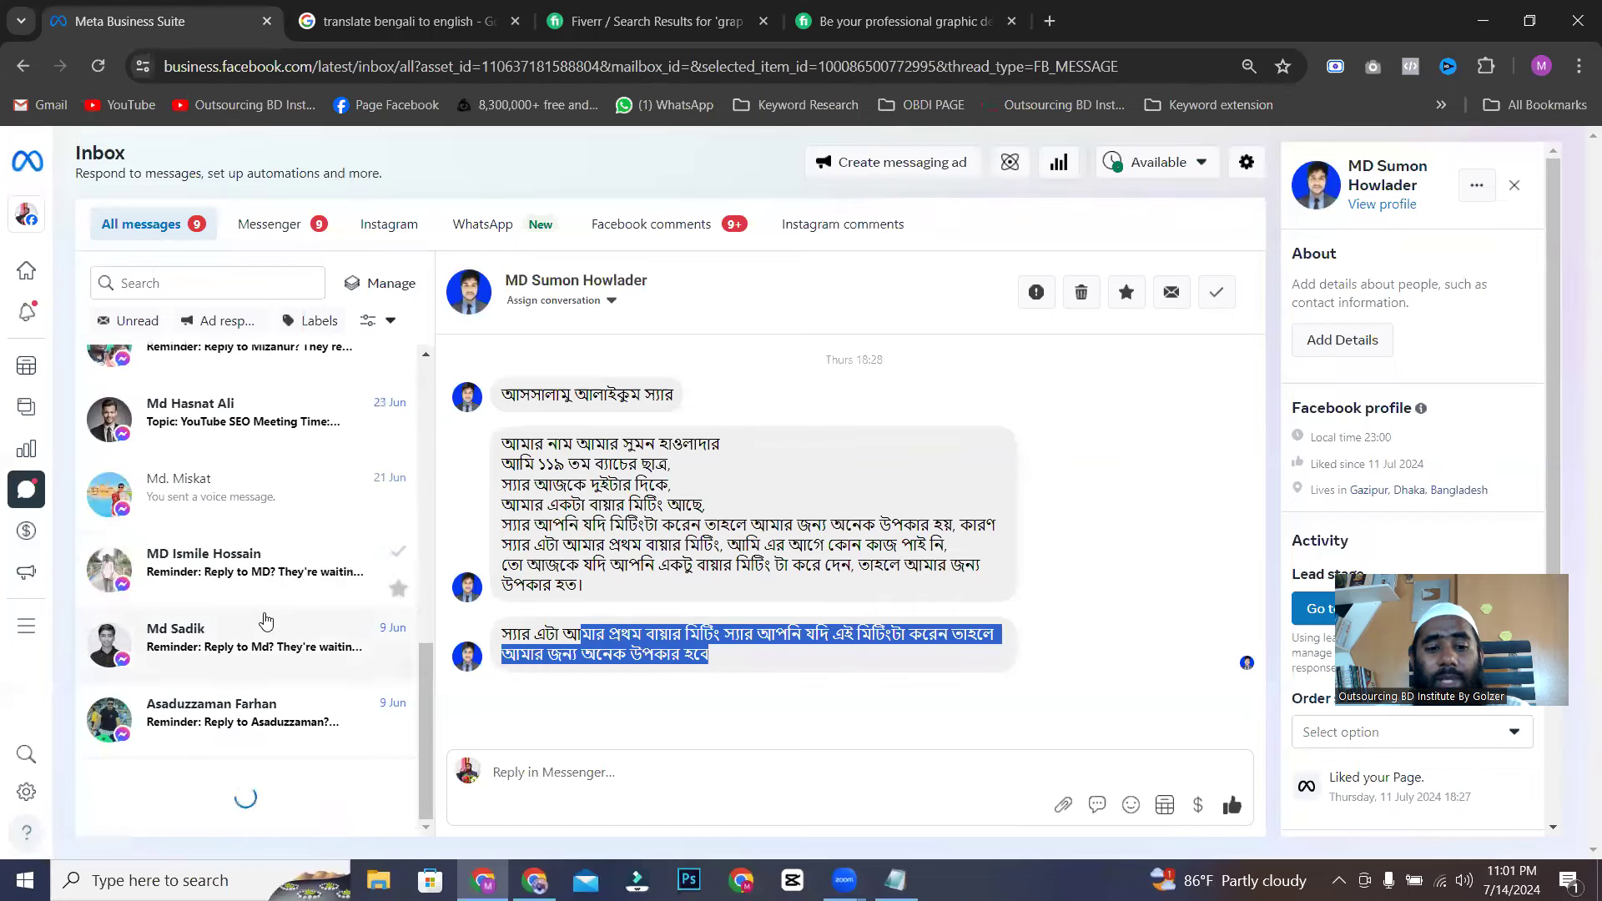
{"action": "scroll", "coordinate": [265, 636], "scroll_direction": "down", "scroll_amount": 5}
{"action": "scroll", "coordinate": [265, 636], "scroll_direction": "down", "scroll_amount": 8}
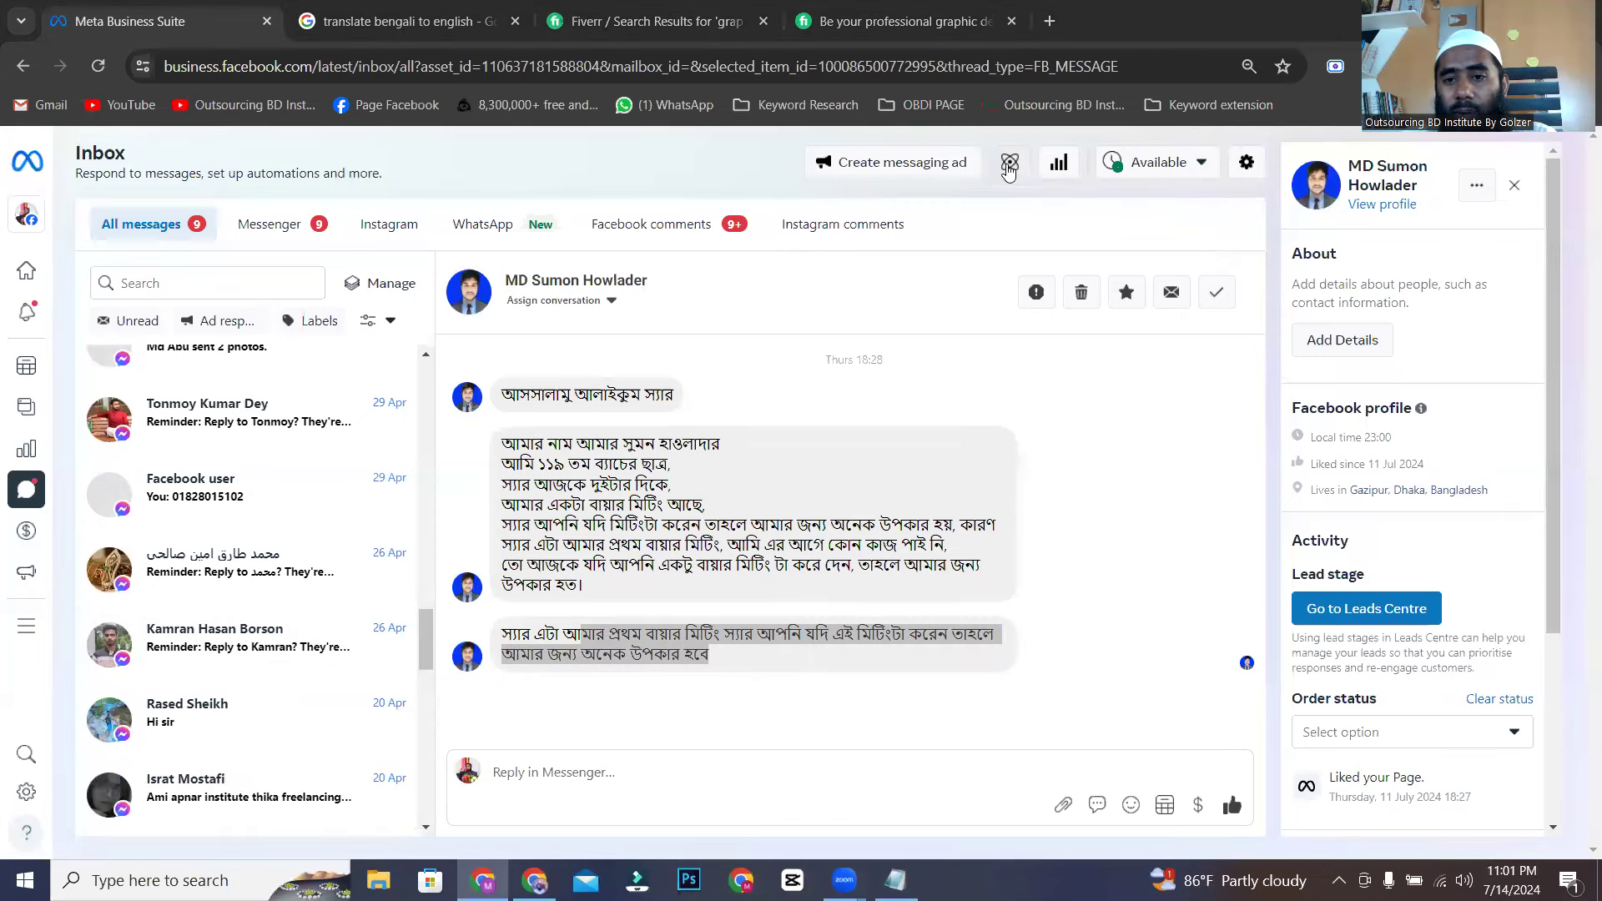
{"action": "scroll", "coordinate": [1377, 584], "scroll_direction": "down", "scroll_amount": 3}
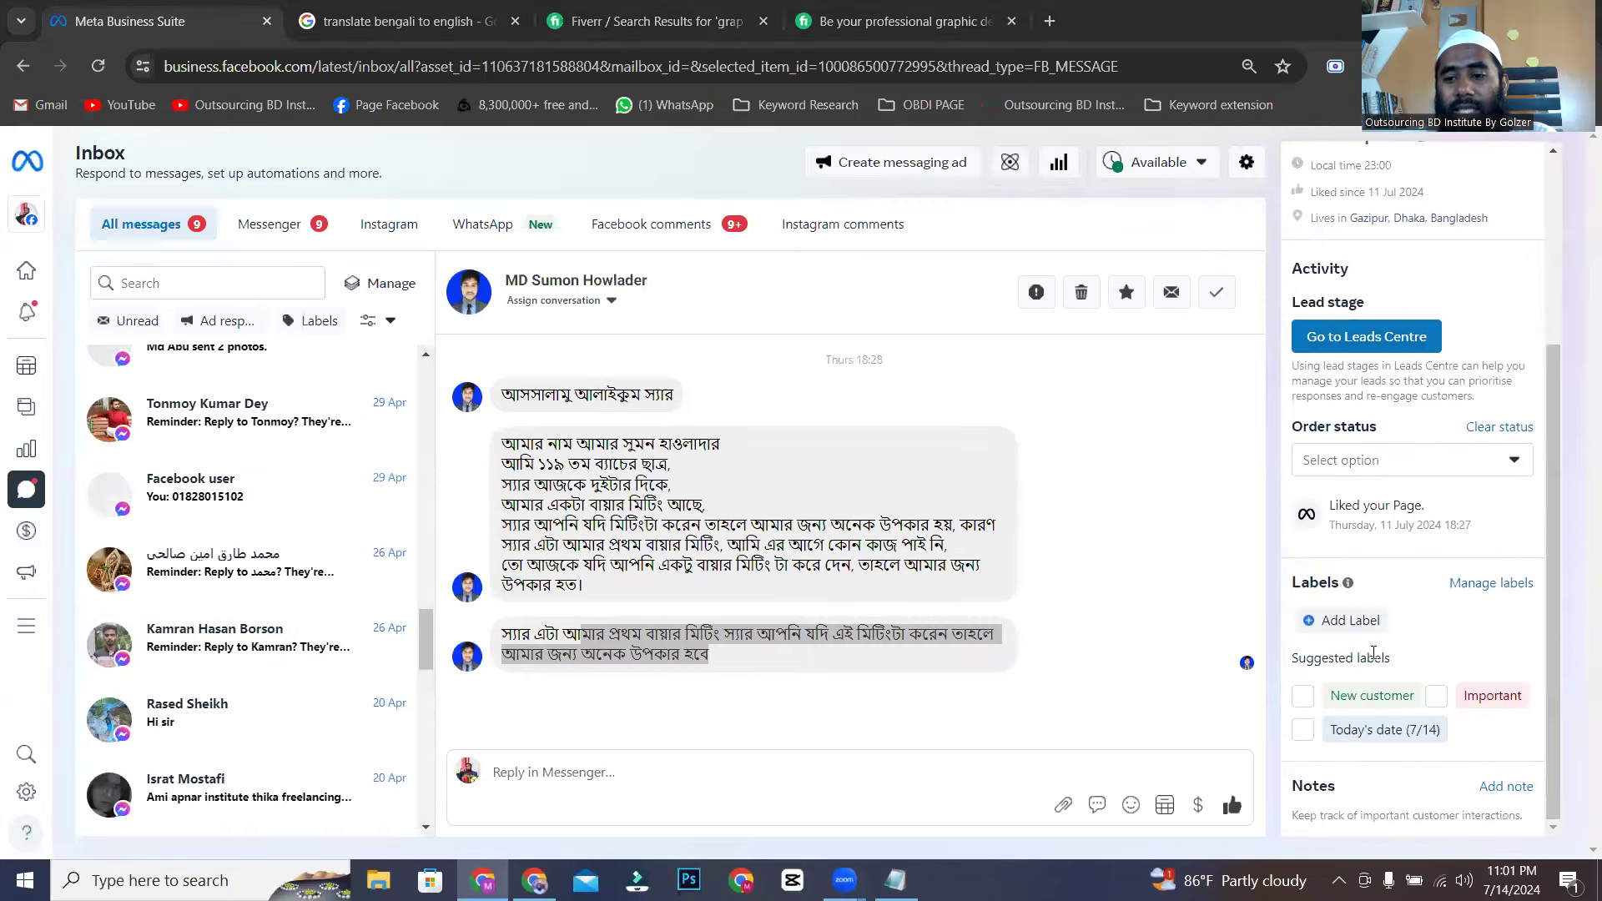
{"action": "left_click", "coordinate": [1326, 621]}
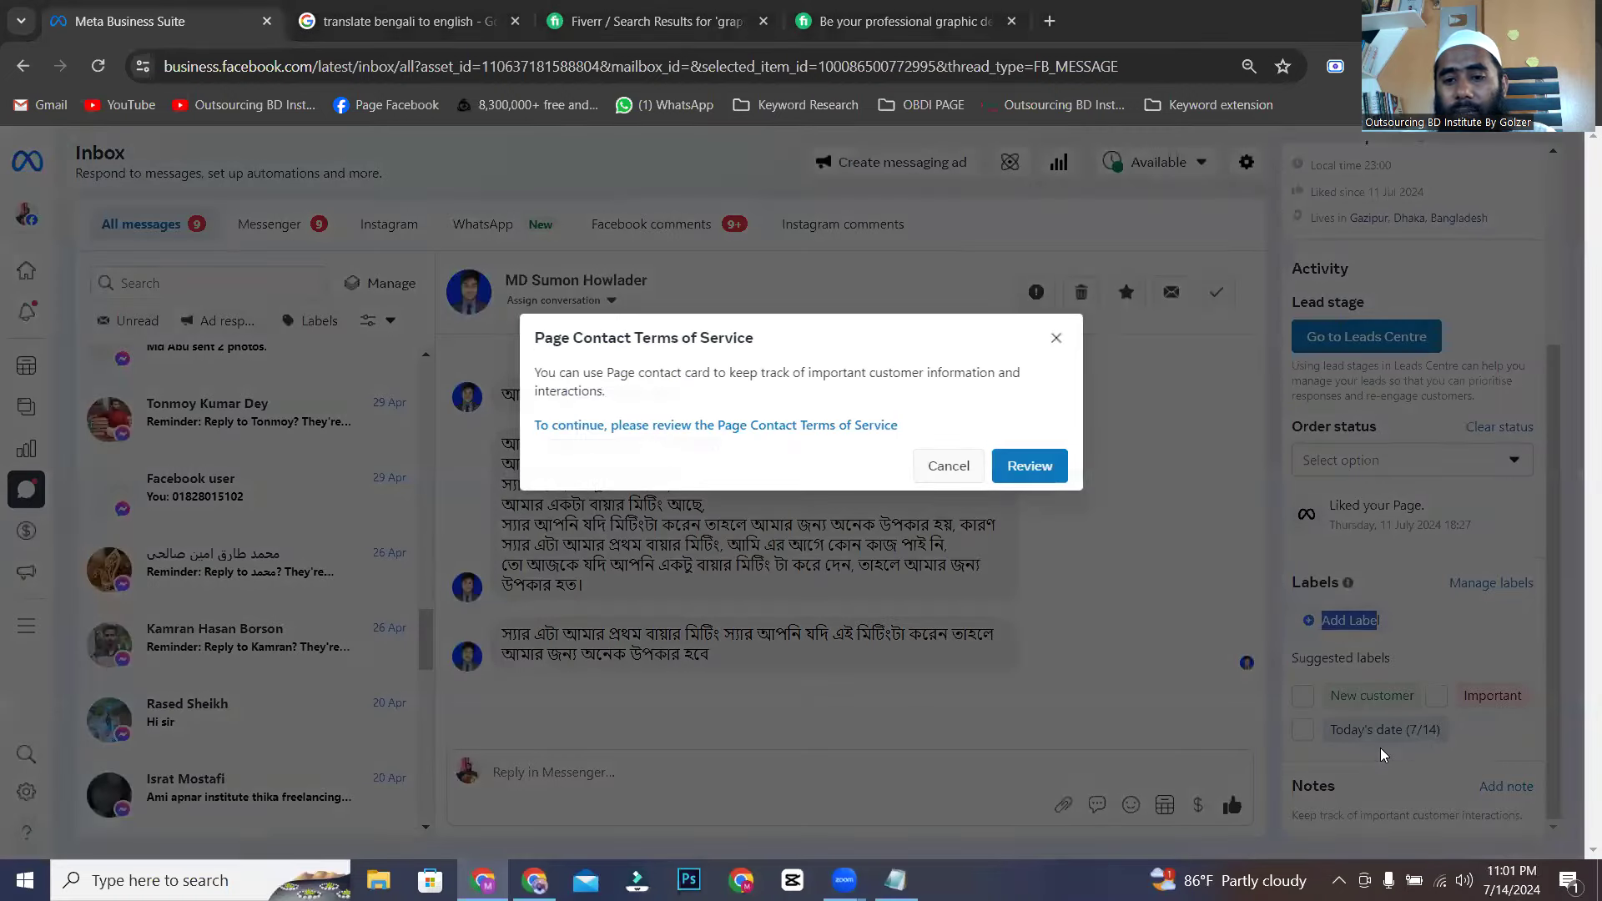
{"action": "left_click", "coordinate": [1081, 706]}
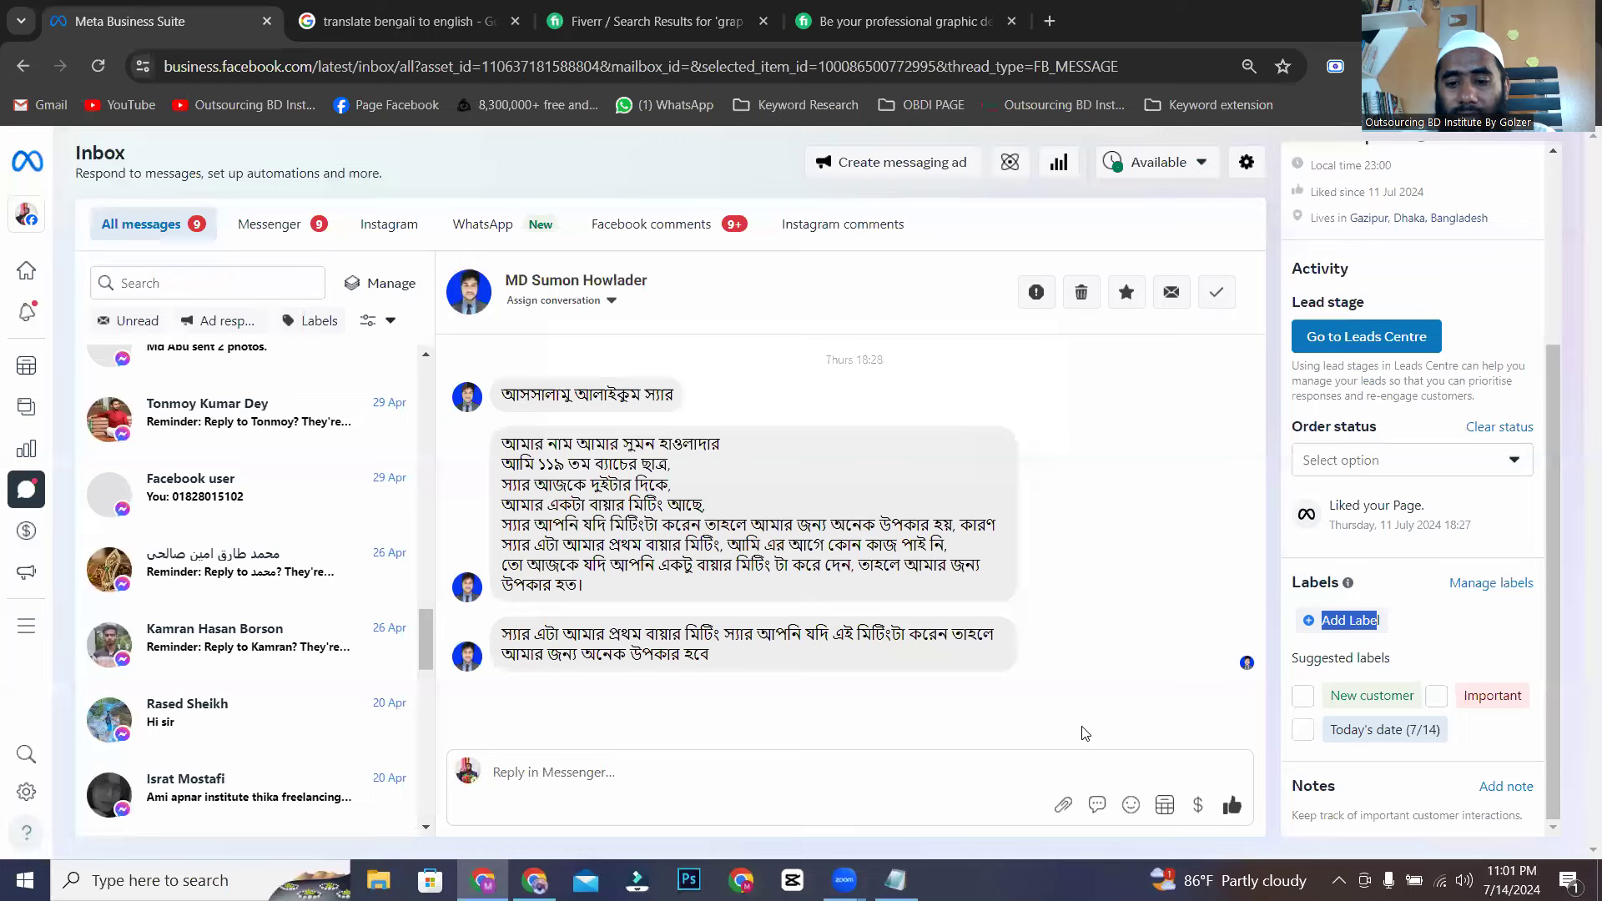
{"action": "left_click", "coordinate": [607, 774]}
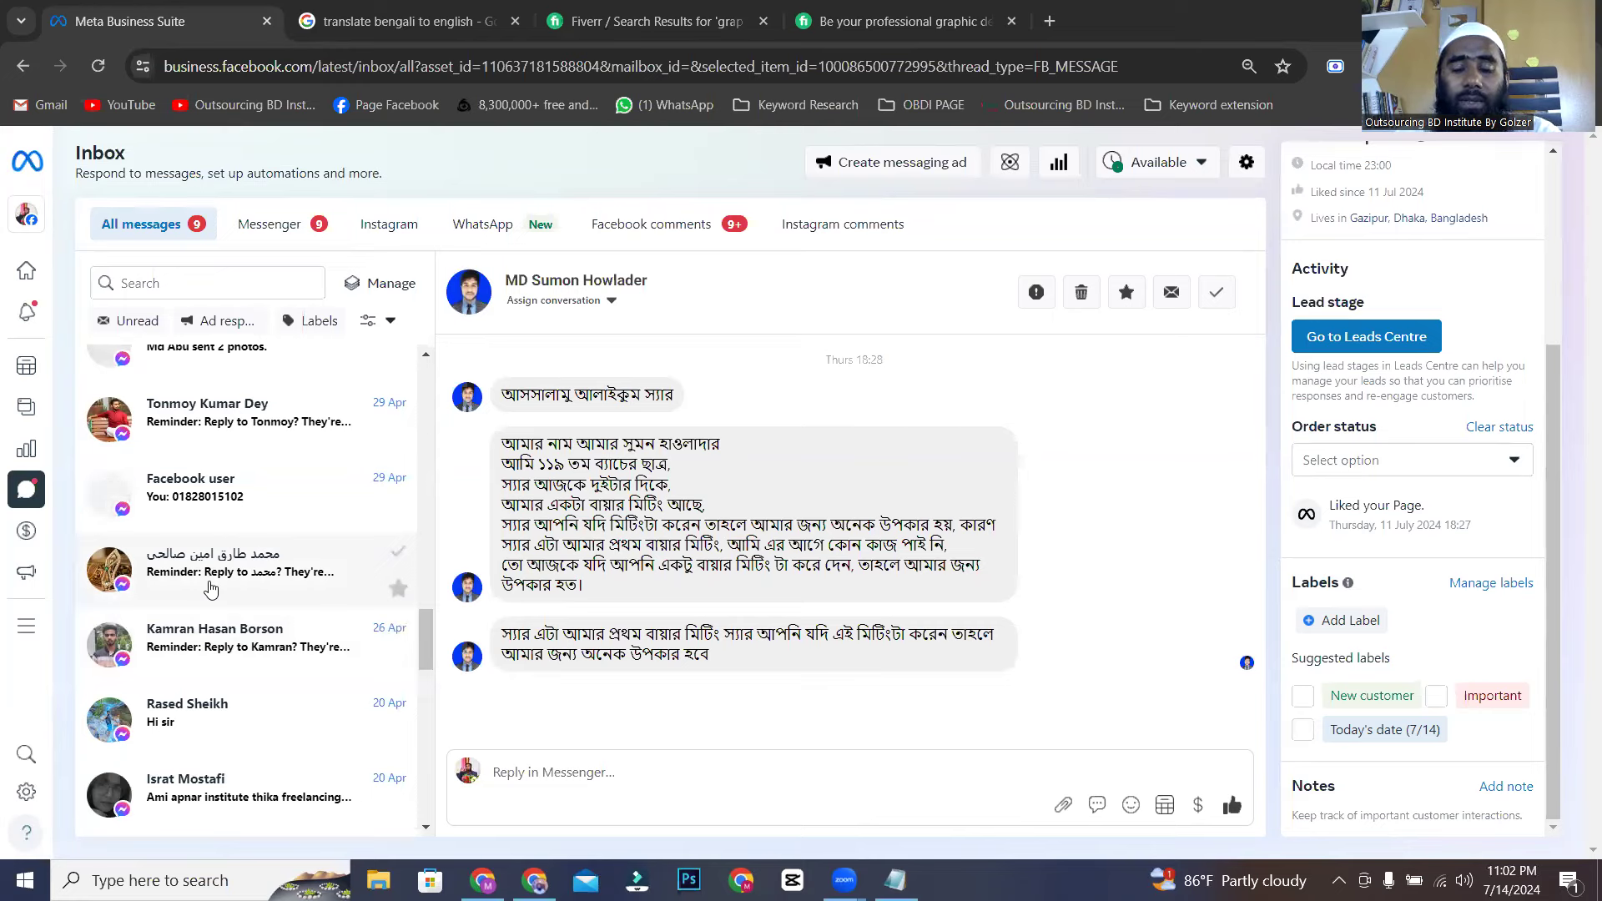
{"action": "scroll", "coordinate": [254, 501], "scroll_direction": "up", "scroll_amount": 6}
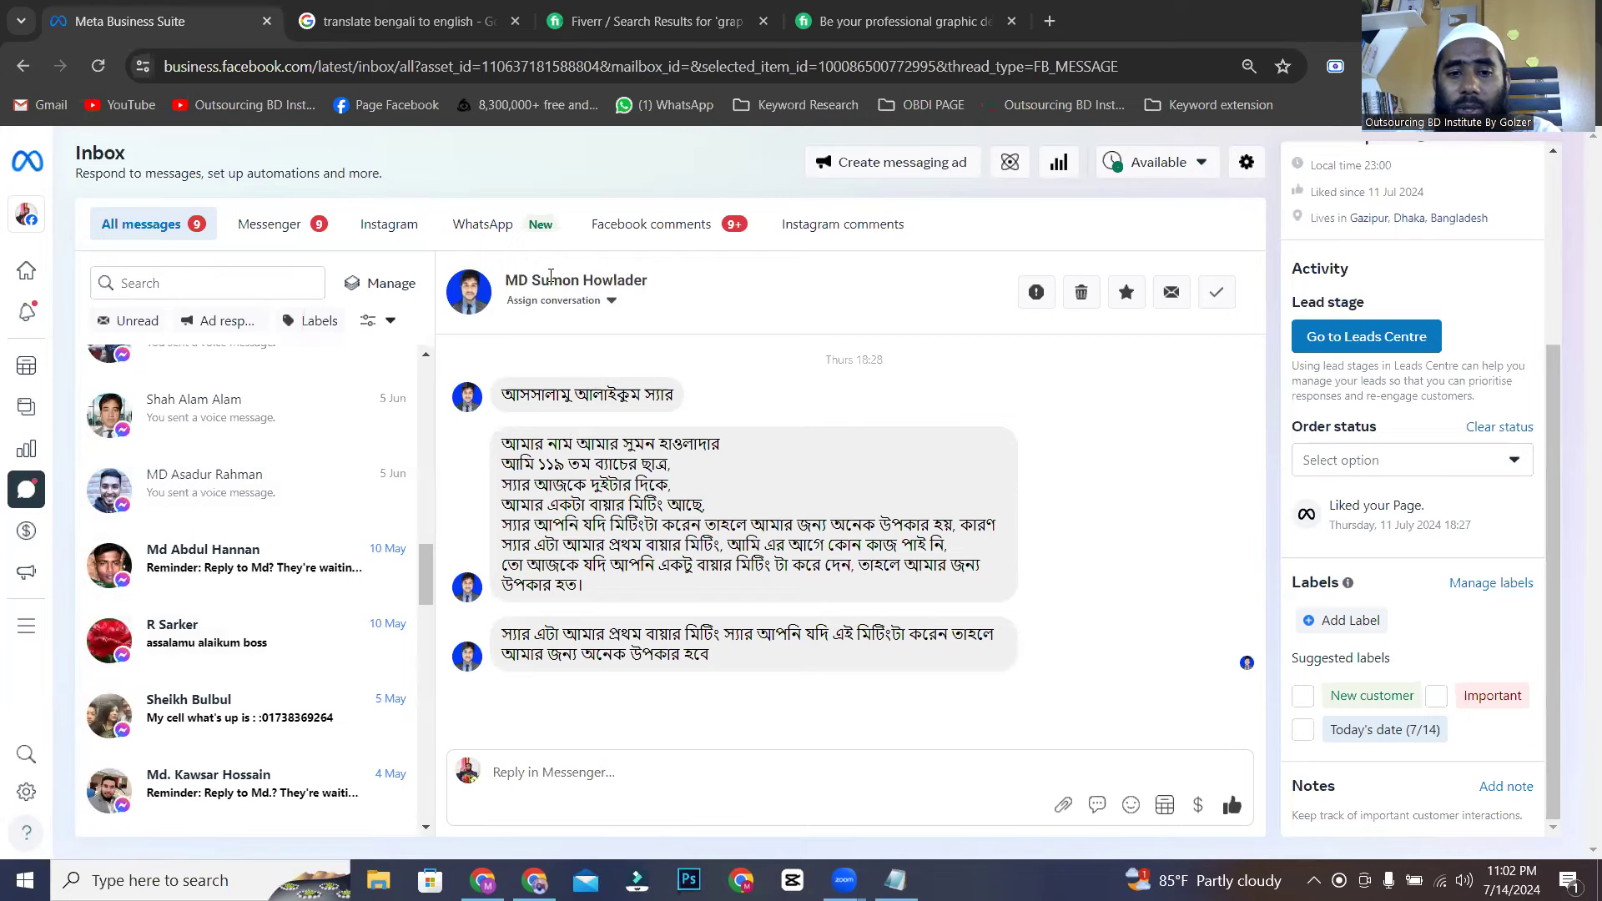
{"action": "left_click_drag", "start_coordinate": [550, 276], "coordinate": [641, 280]}
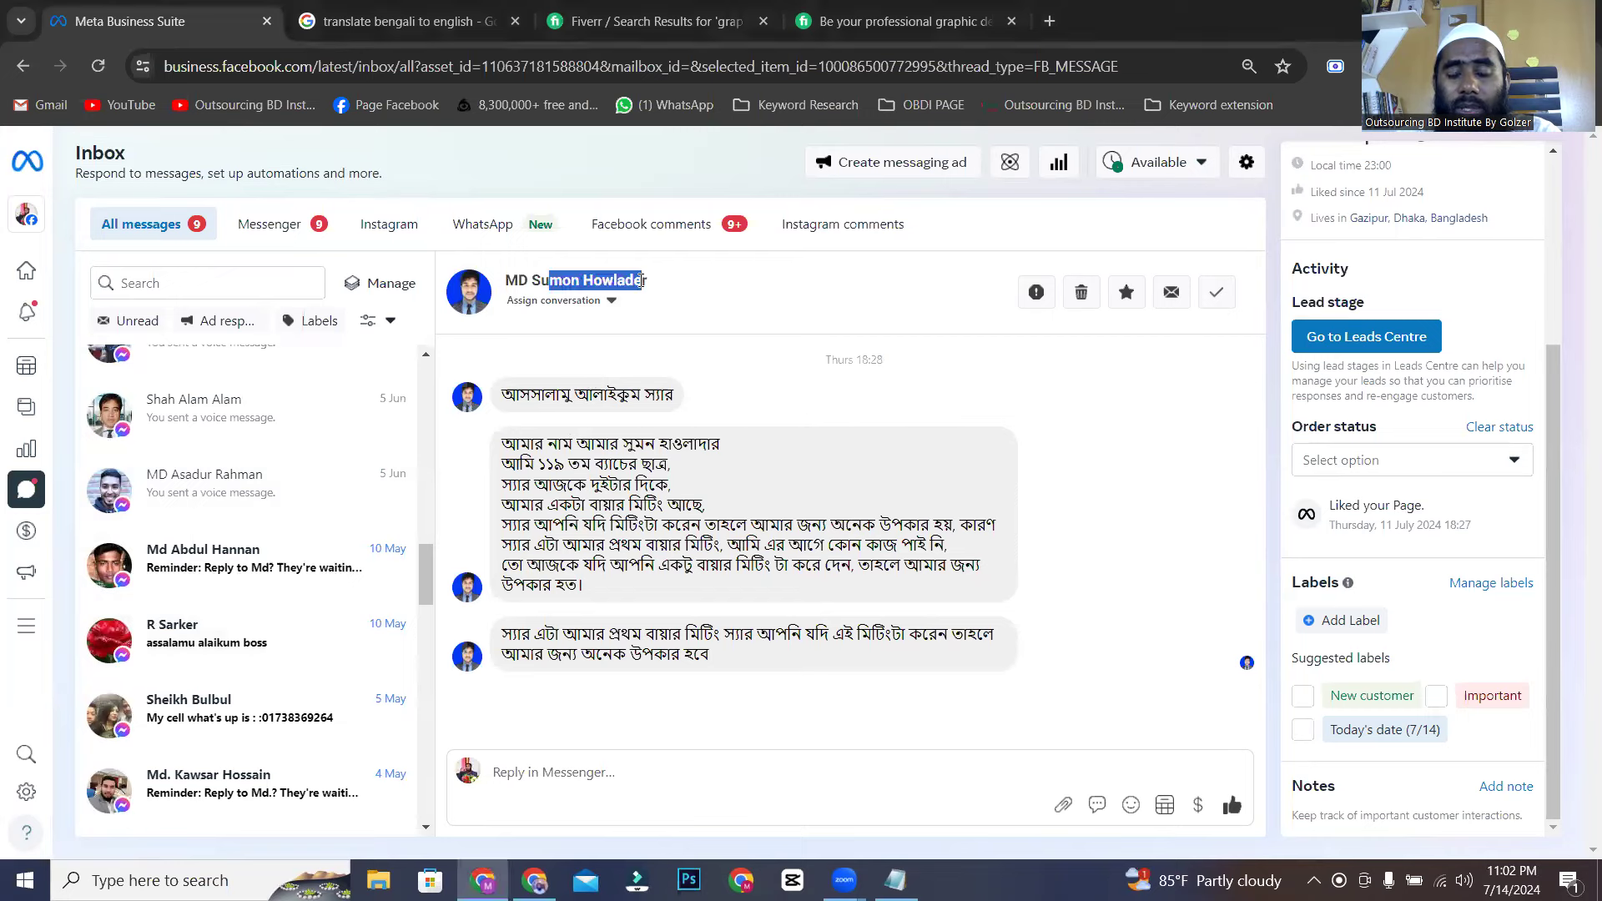
- Start creating a saved reply from the open conversation and enter "Wha" as its shortcut
{"action": "left_click", "coordinate": [1097, 806]}
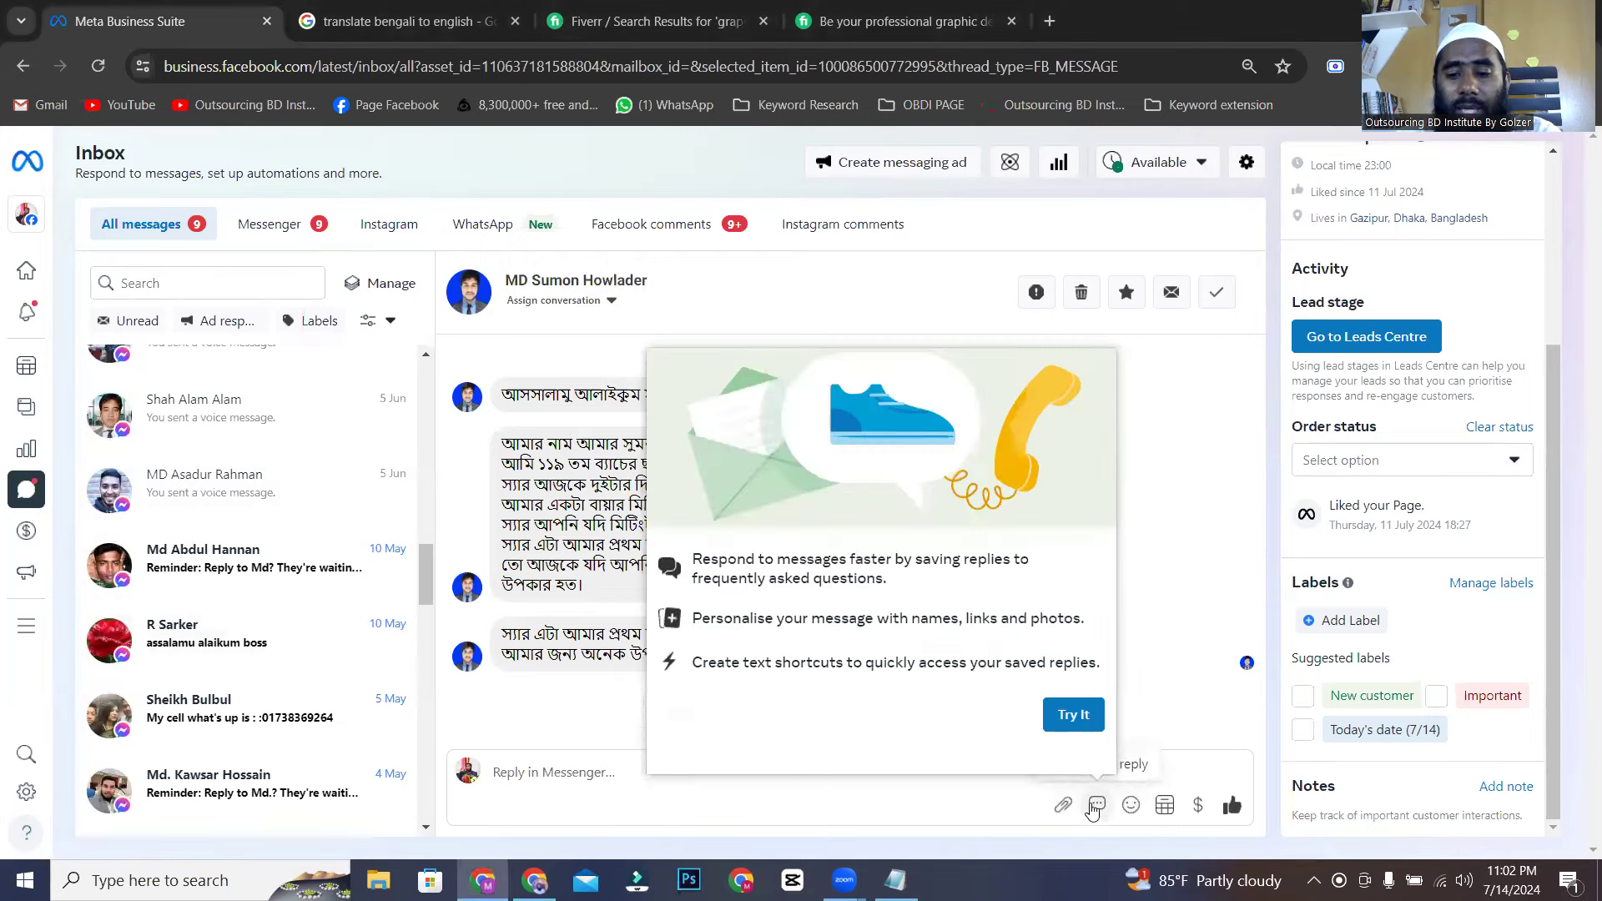
{"action": "left_click", "coordinate": [1071, 716]}
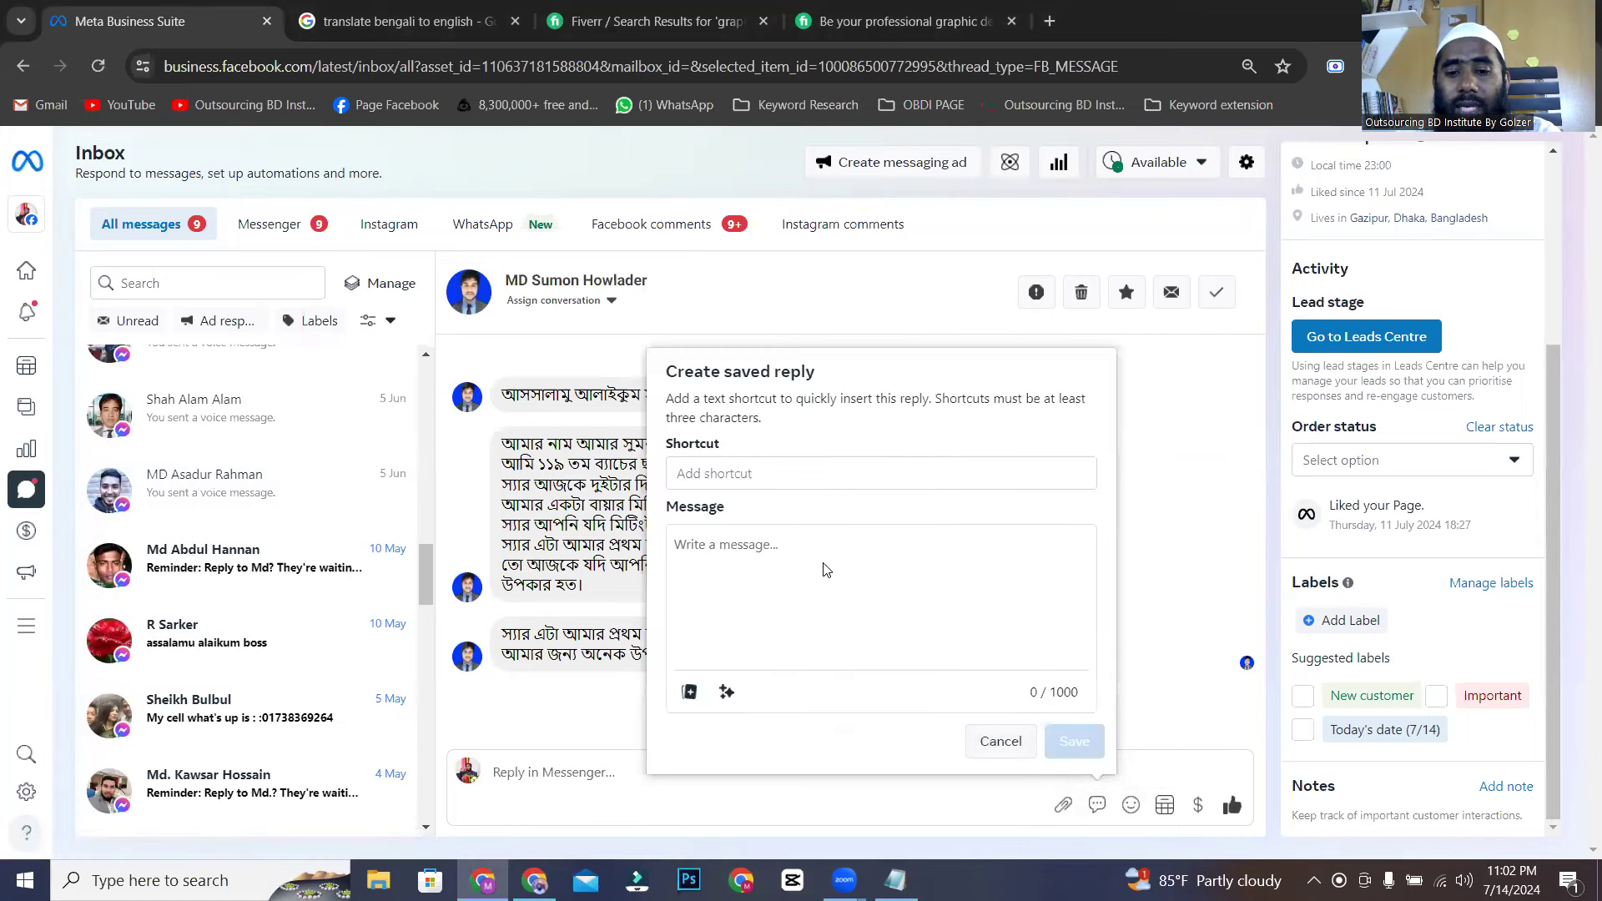
{"action": "left_click", "coordinate": [792, 473]}
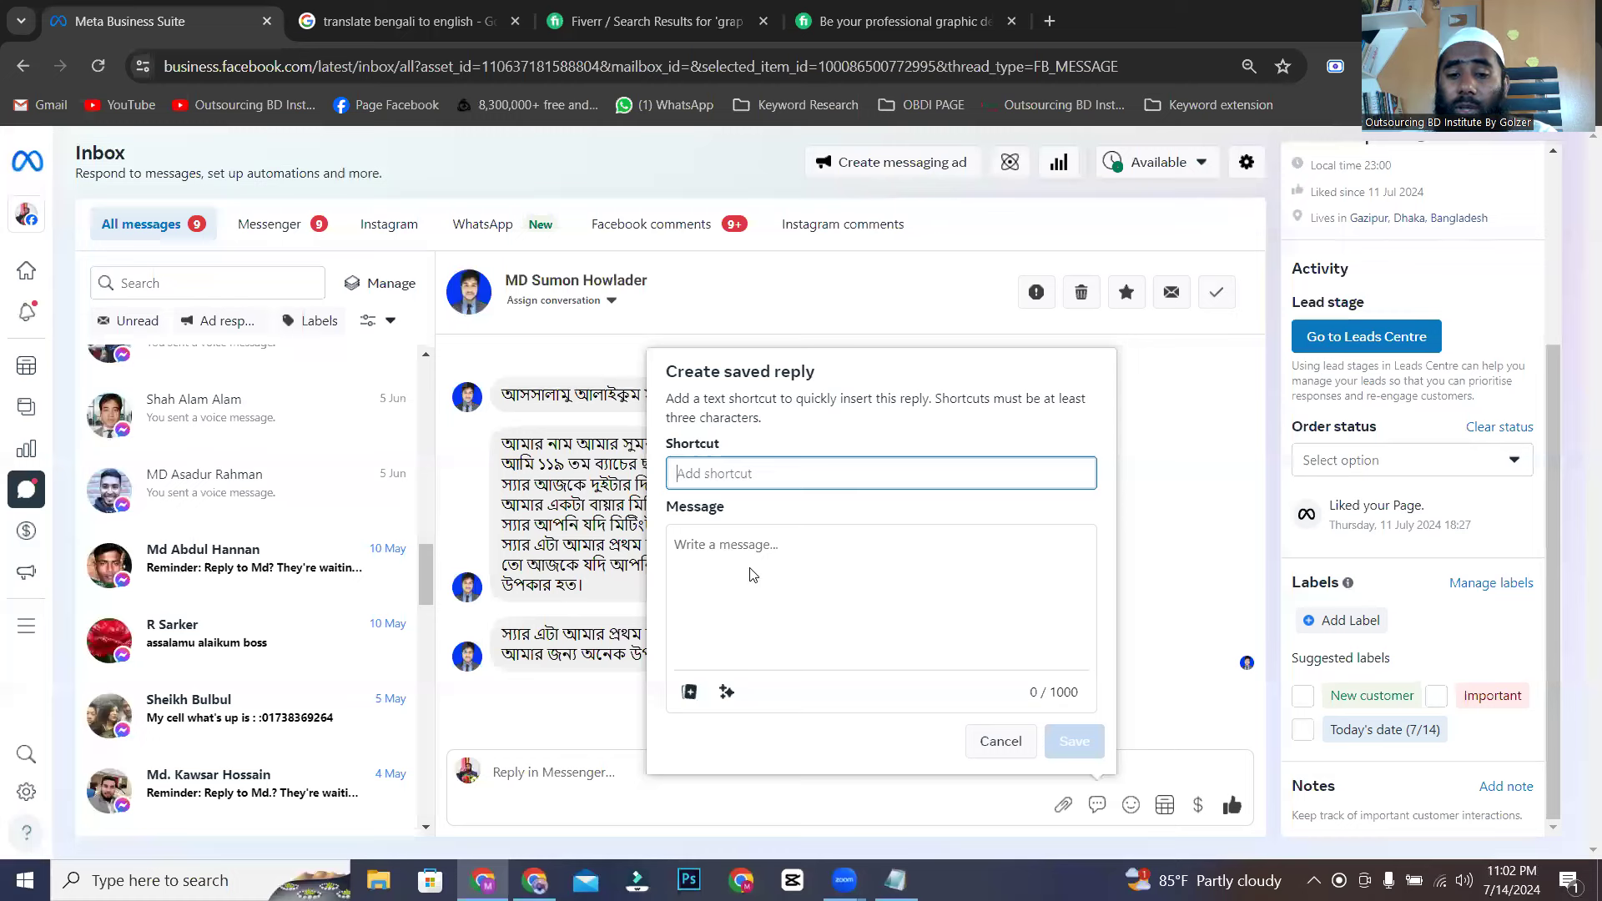
{"action": "type", "text": "Wha"}
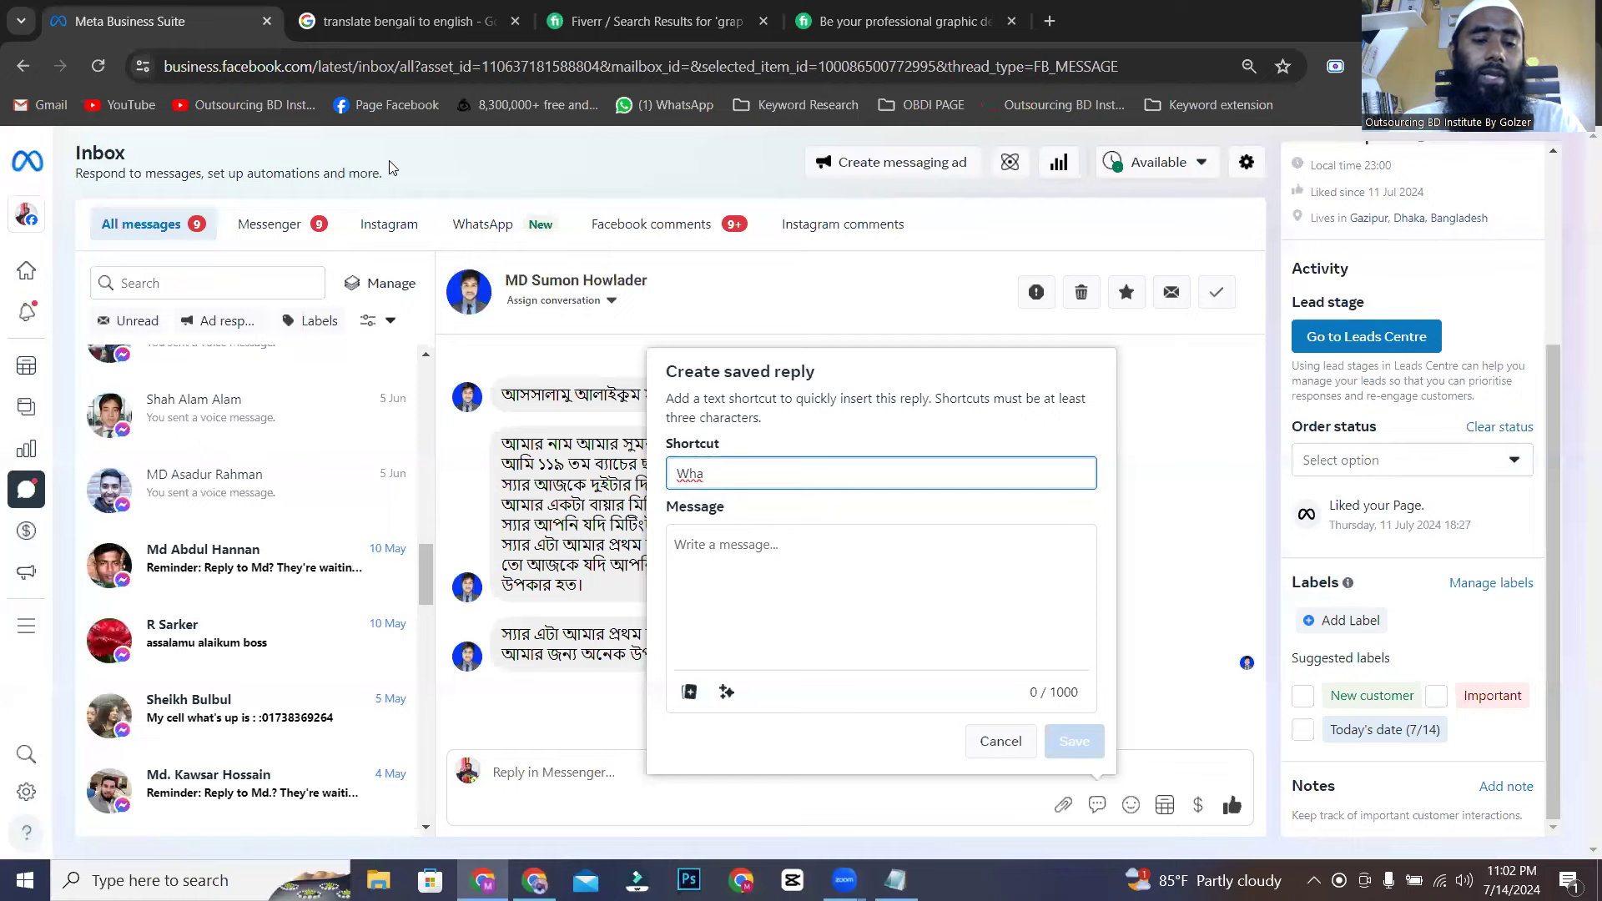
- In Google's Bangla-to-English translator, dictate "আপনাদের কল ও হোয়াটসঅ্যাপ নাম্বার দিন" and copy the English translation
{"action": "left_click", "coordinate": [400, 21]}
{"action": "left_click", "coordinate": [246, 588]}
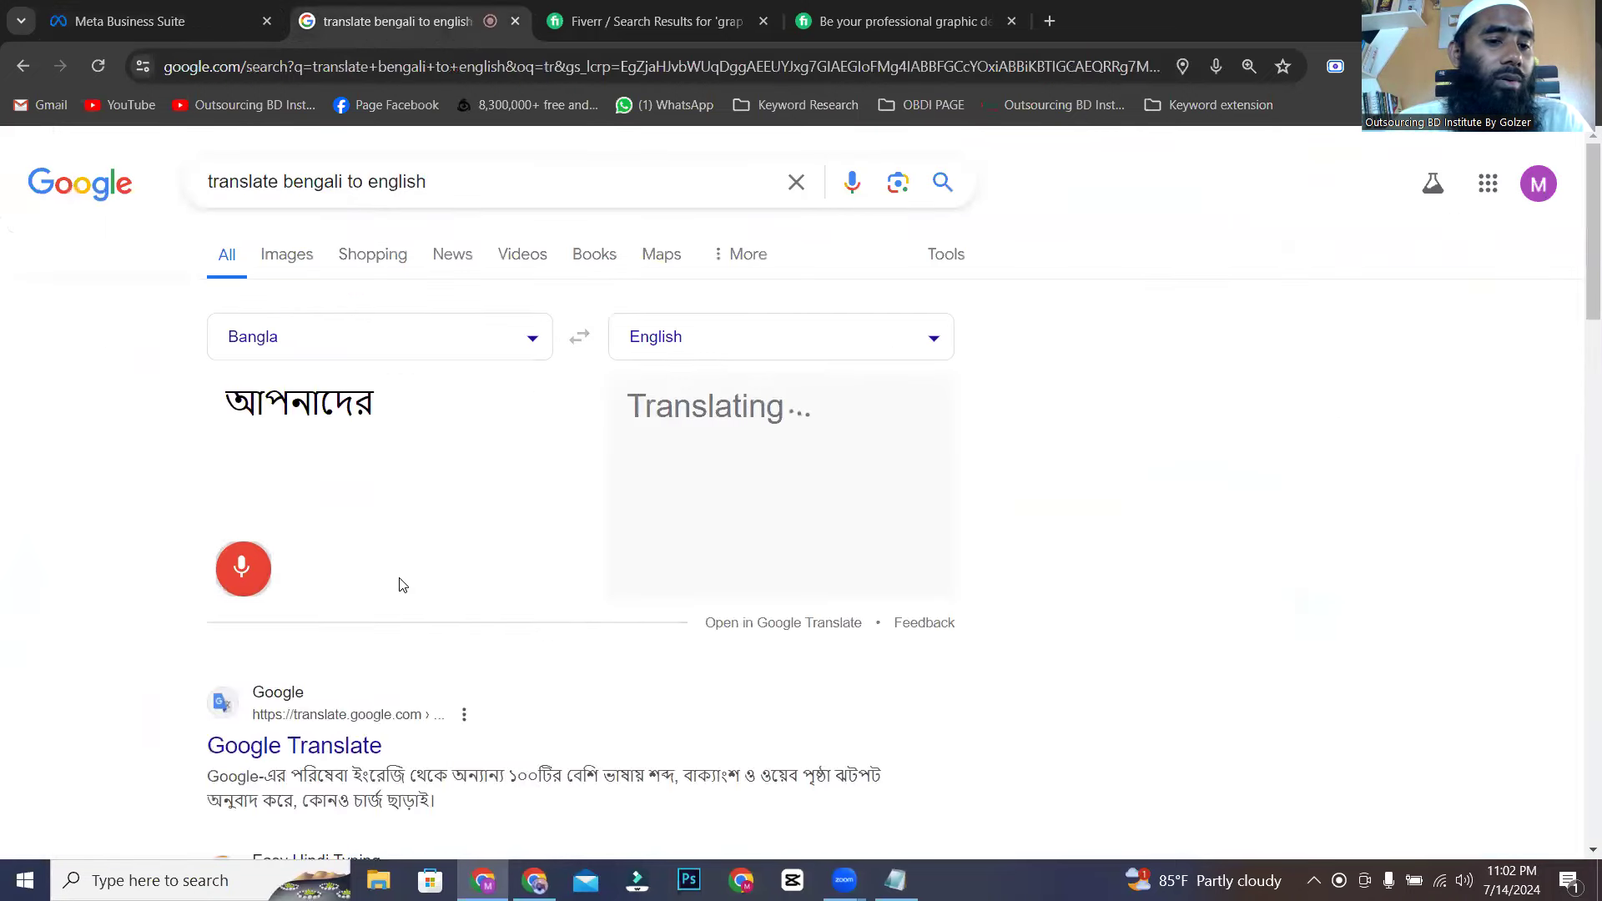
{"action": "triple_click", "coordinate": [427, 426]}
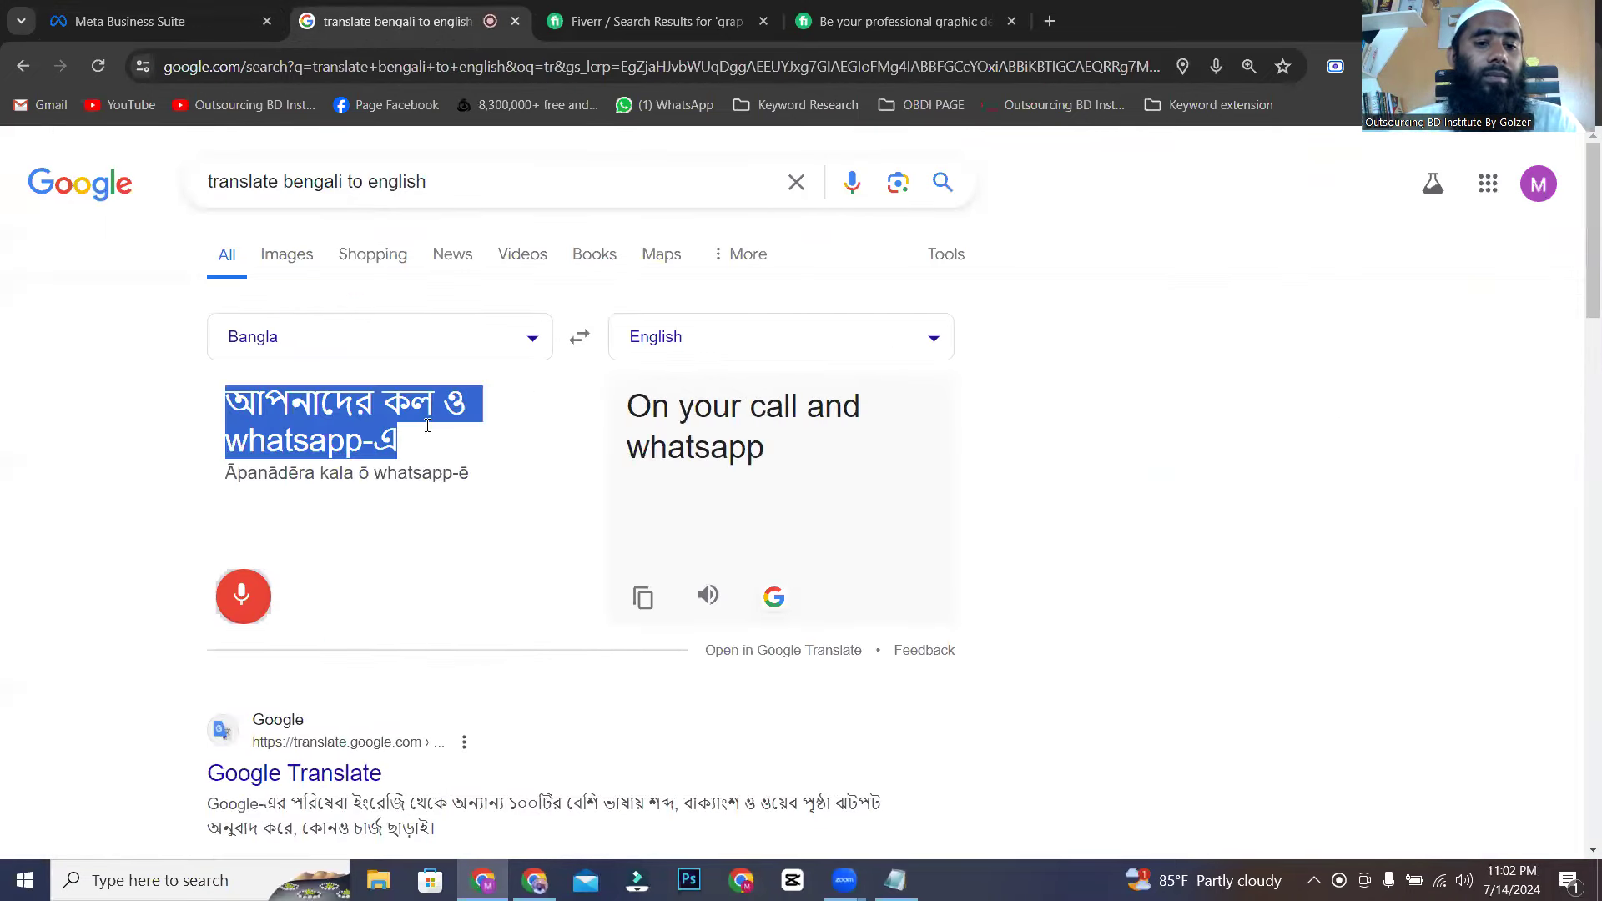
{"action": "left_click", "coordinate": [448, 421]}
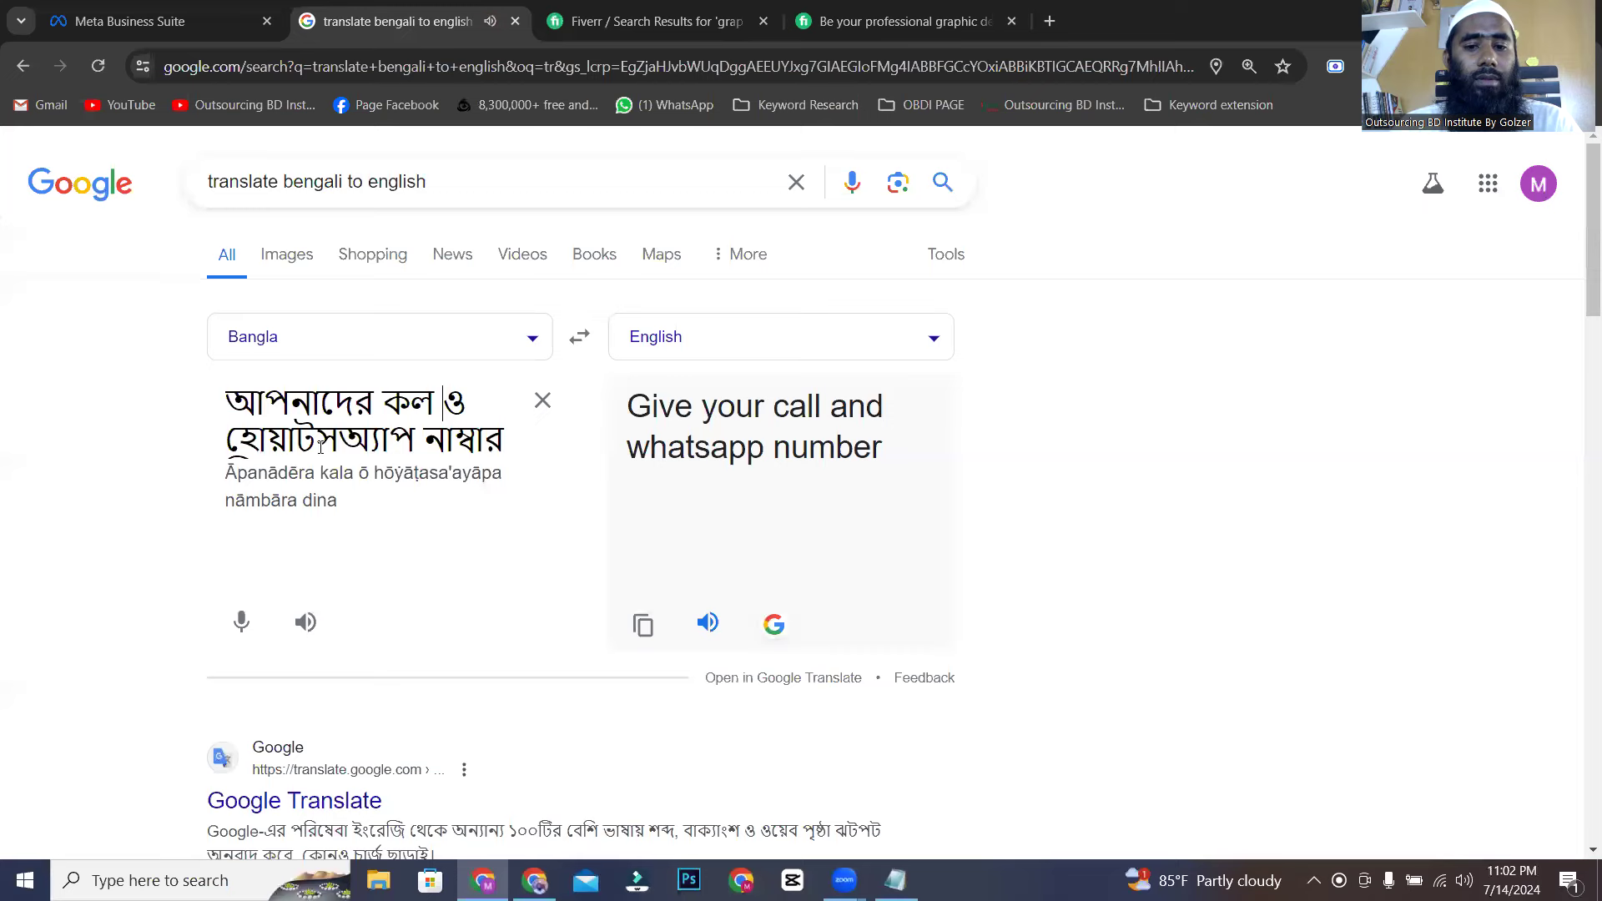
{"action": "left_click", "coordinate": [642, 624]}
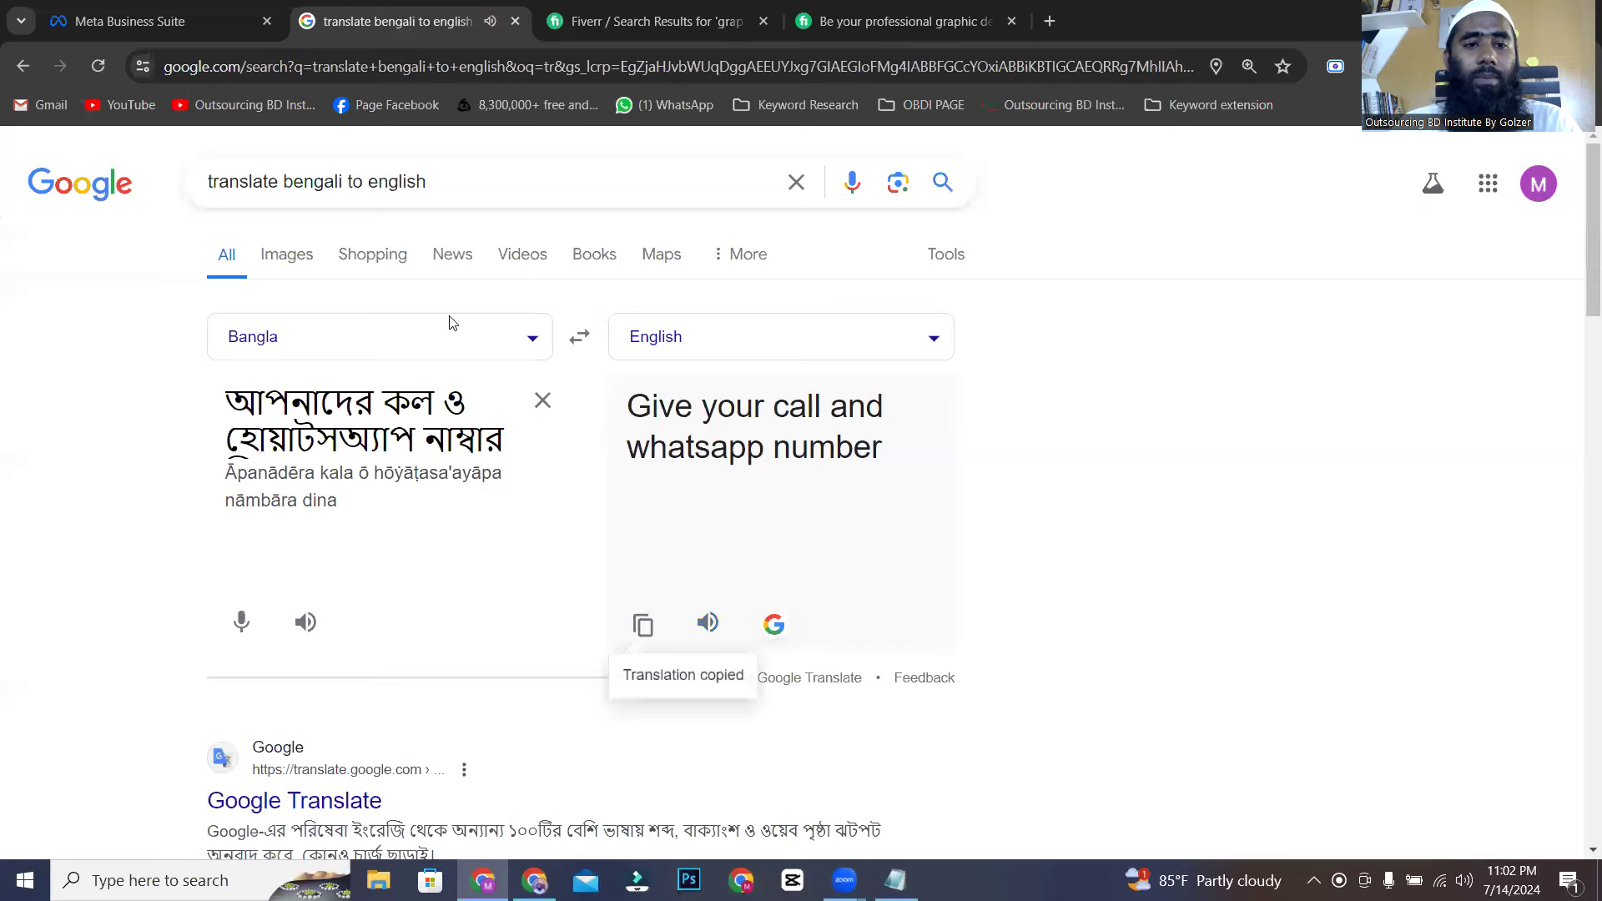
- Back in Meta Business Suite, replace the saved reply's shortcut with "Give your call and WhatsApp number", correcting the spelling of WhatsApp
{"action": "left_click", "coordinate": [158, 21]}
{"action": "left_click_drag", "start_coordinate": [711, 465], "coordinate": [644, 473]}
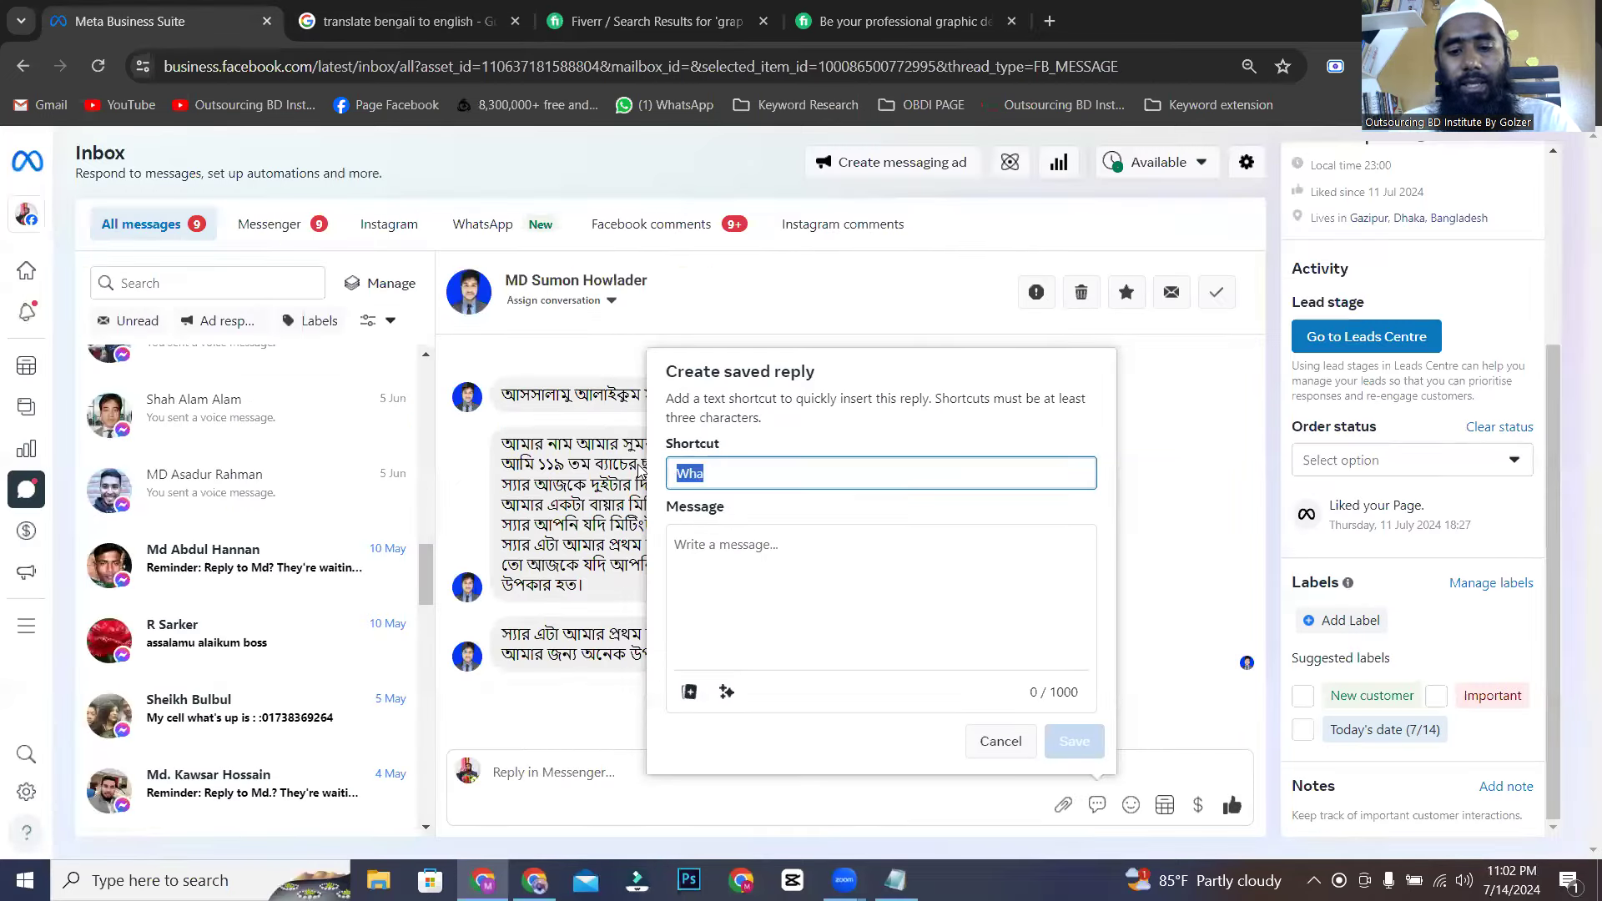
{"action": "key", "text": "ctrl+v"}
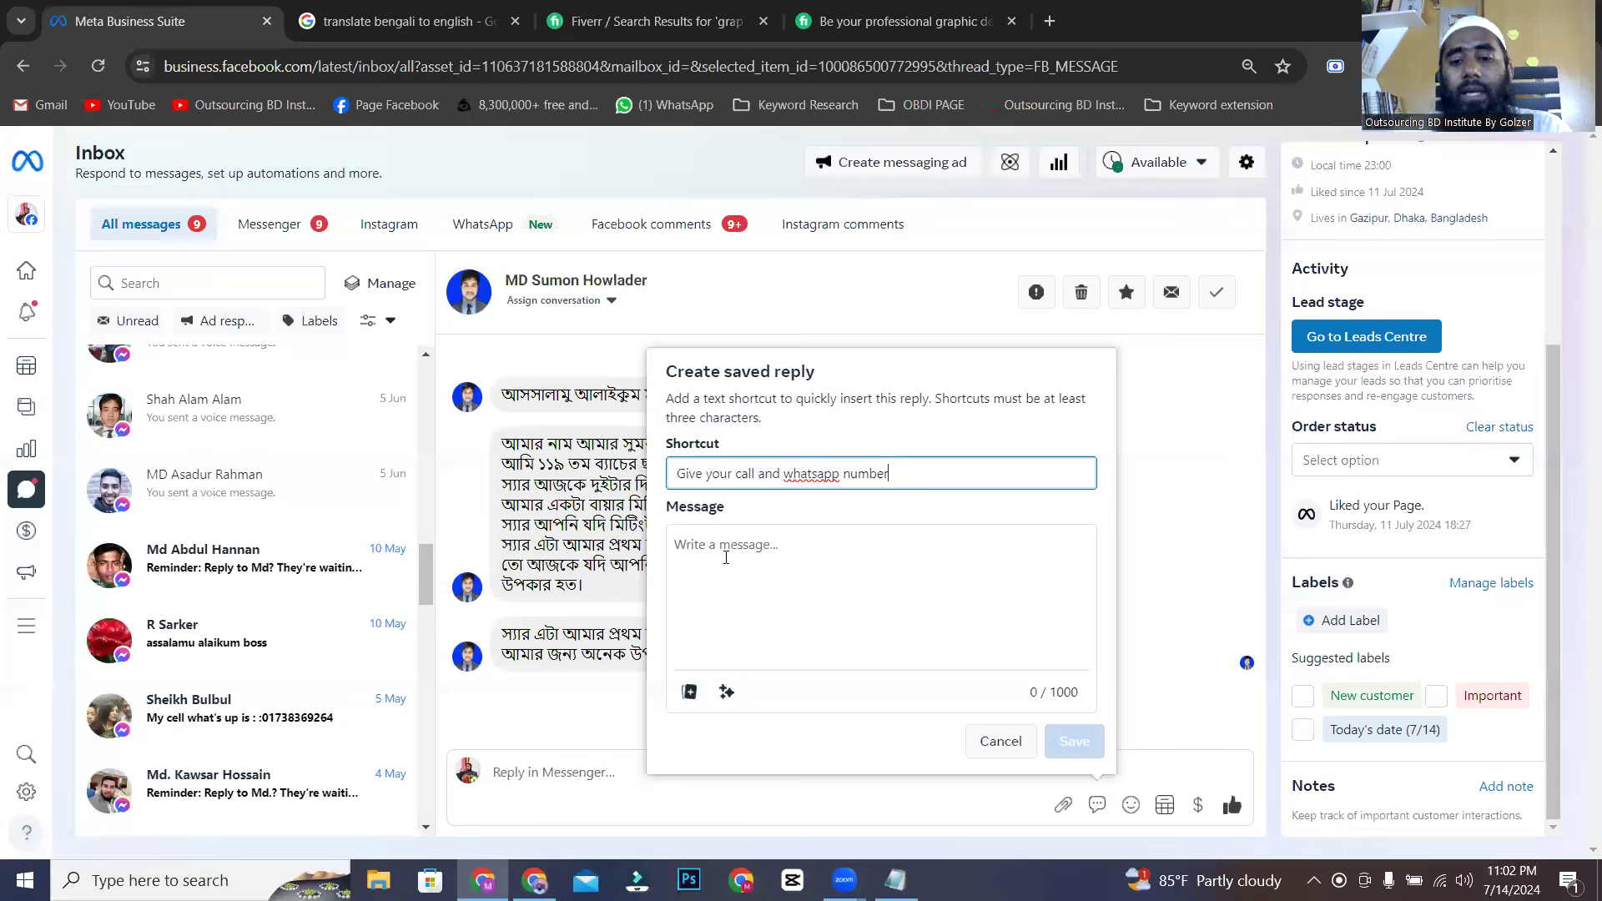
{"action": "right_click", "coordinate": [825, 474]}
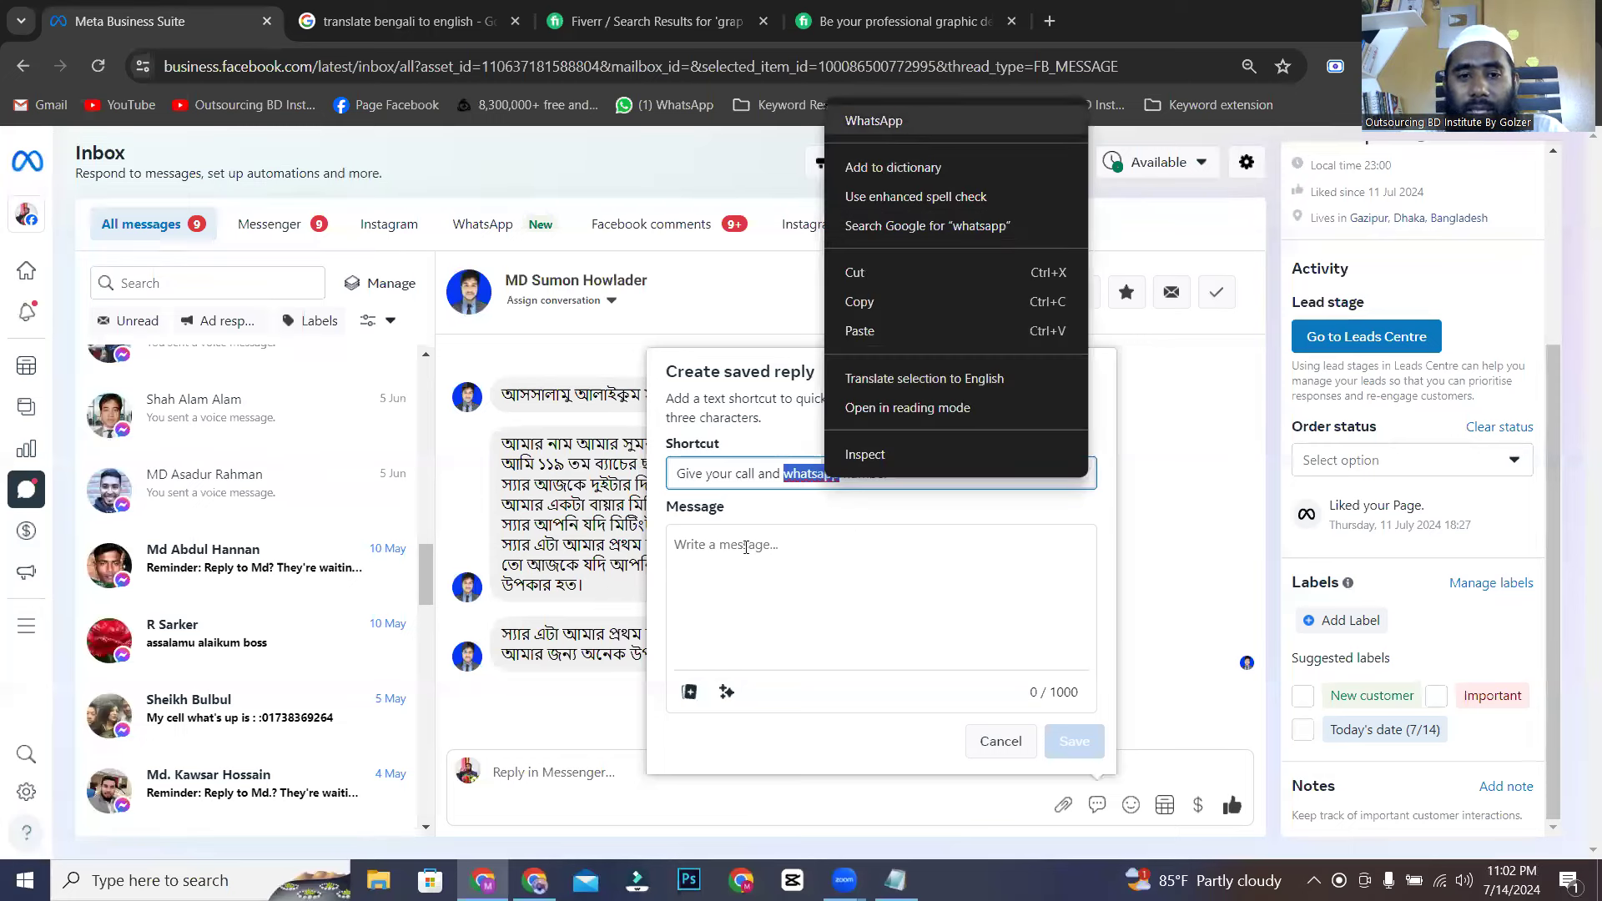
{"action": "left_click", "coordinate": [874, 121]}
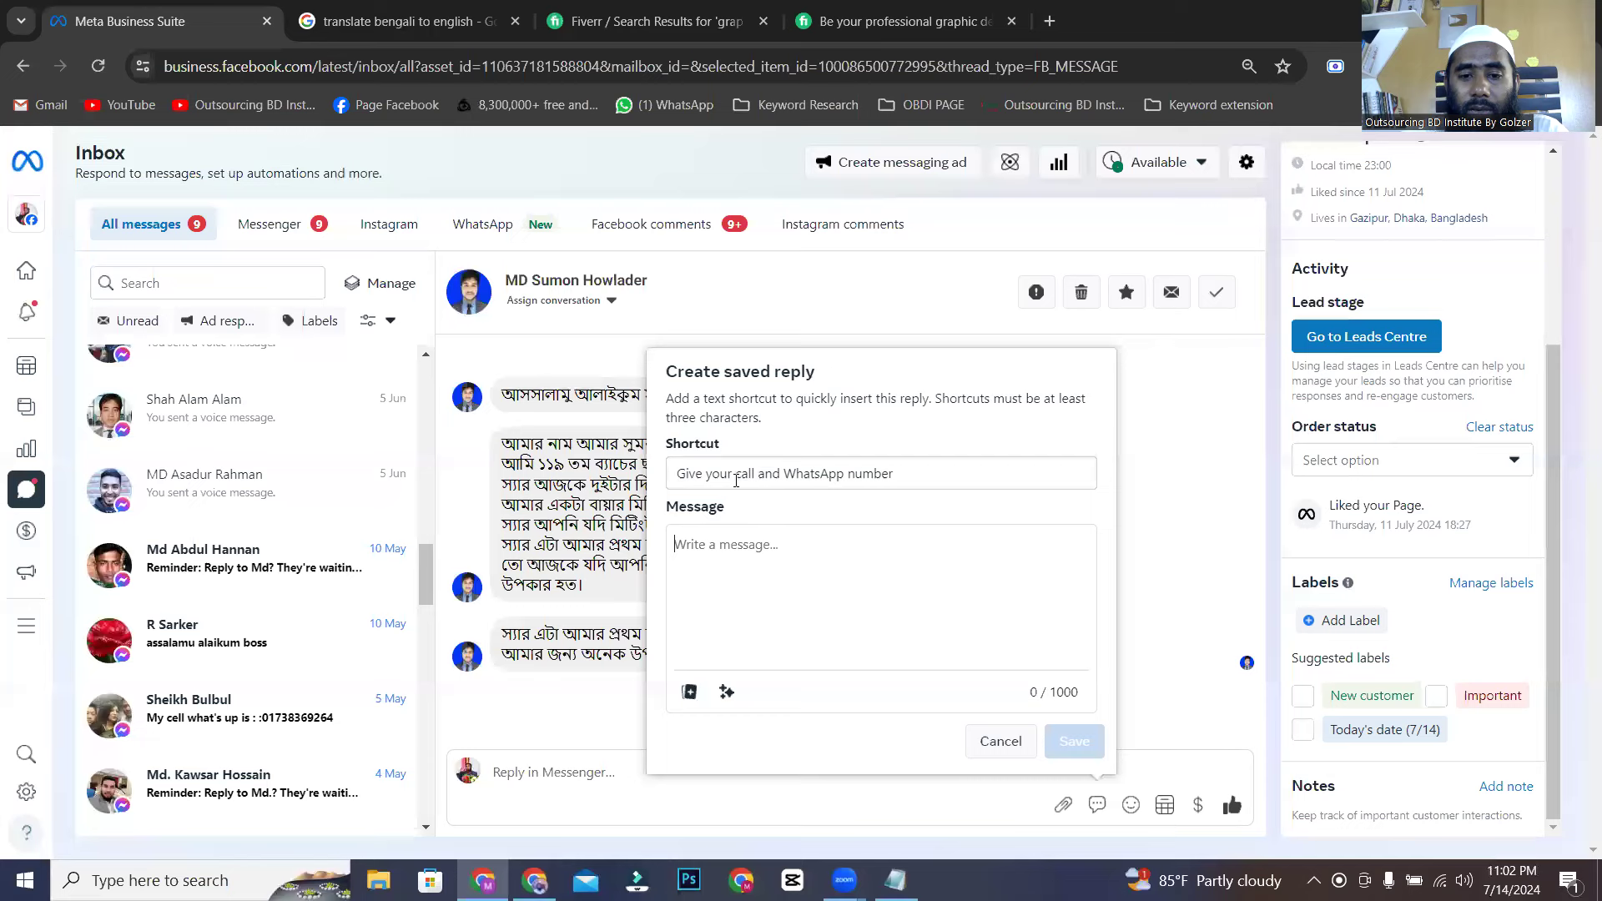
- Write the message "Call and WhatsApp number" followed by the two phone numbers on separate lines, and save the reply
{"action": "left_click_drag", "start_coordinate": [738, 474], "coordinate": [913, 474]}
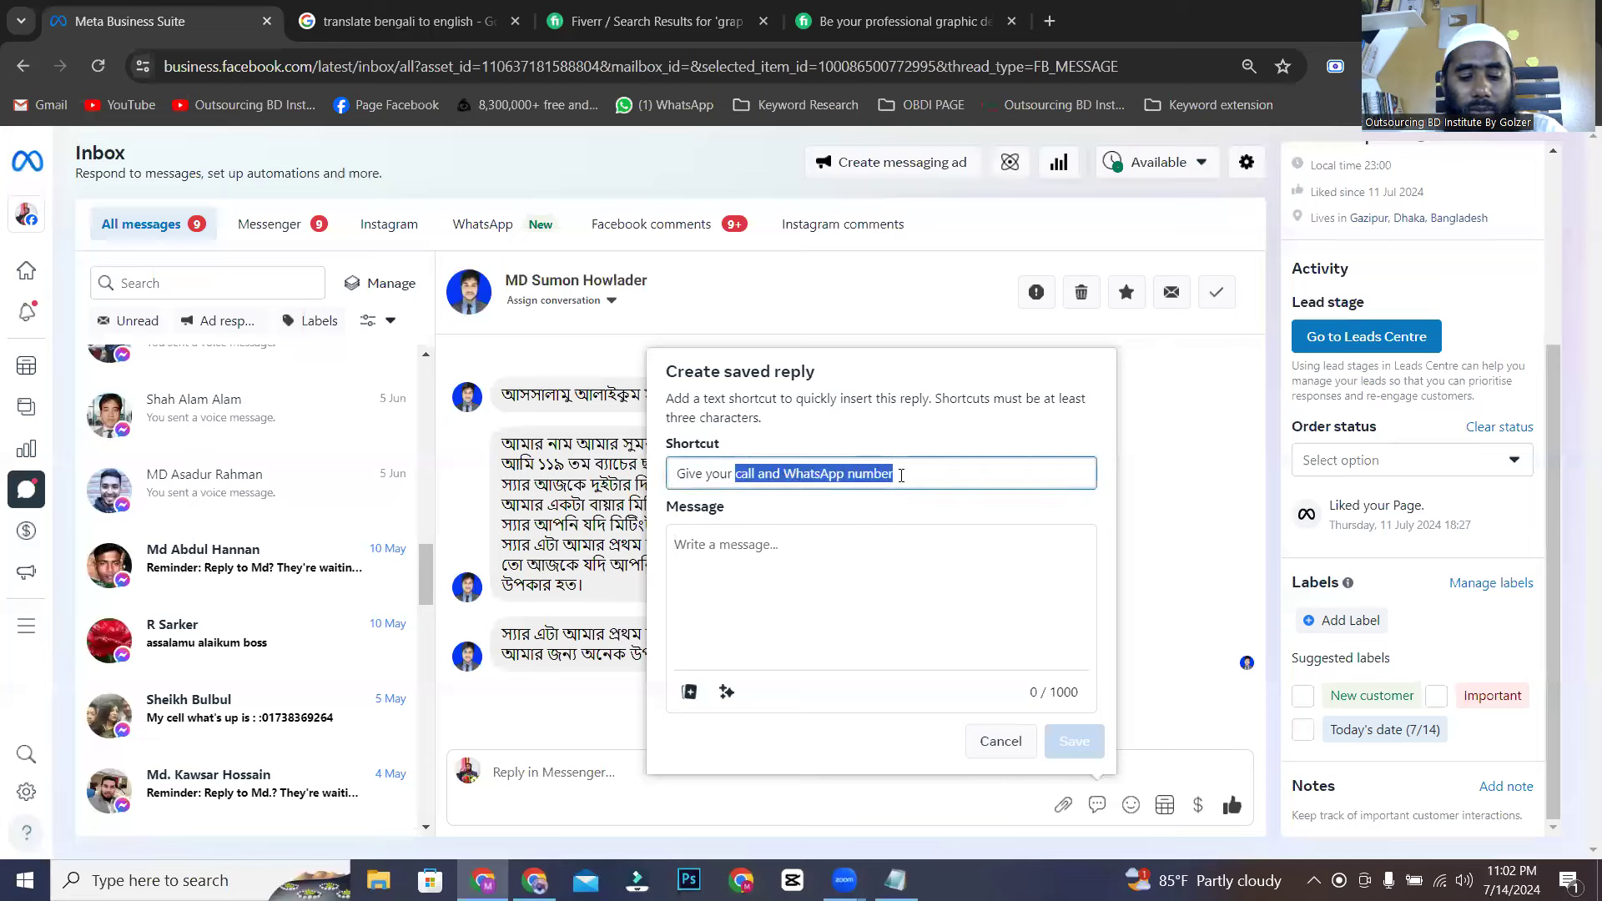
{"action": "left_click", "coordinate": [744, 545]}
{"action": "key", "text": "ctrl+v"}
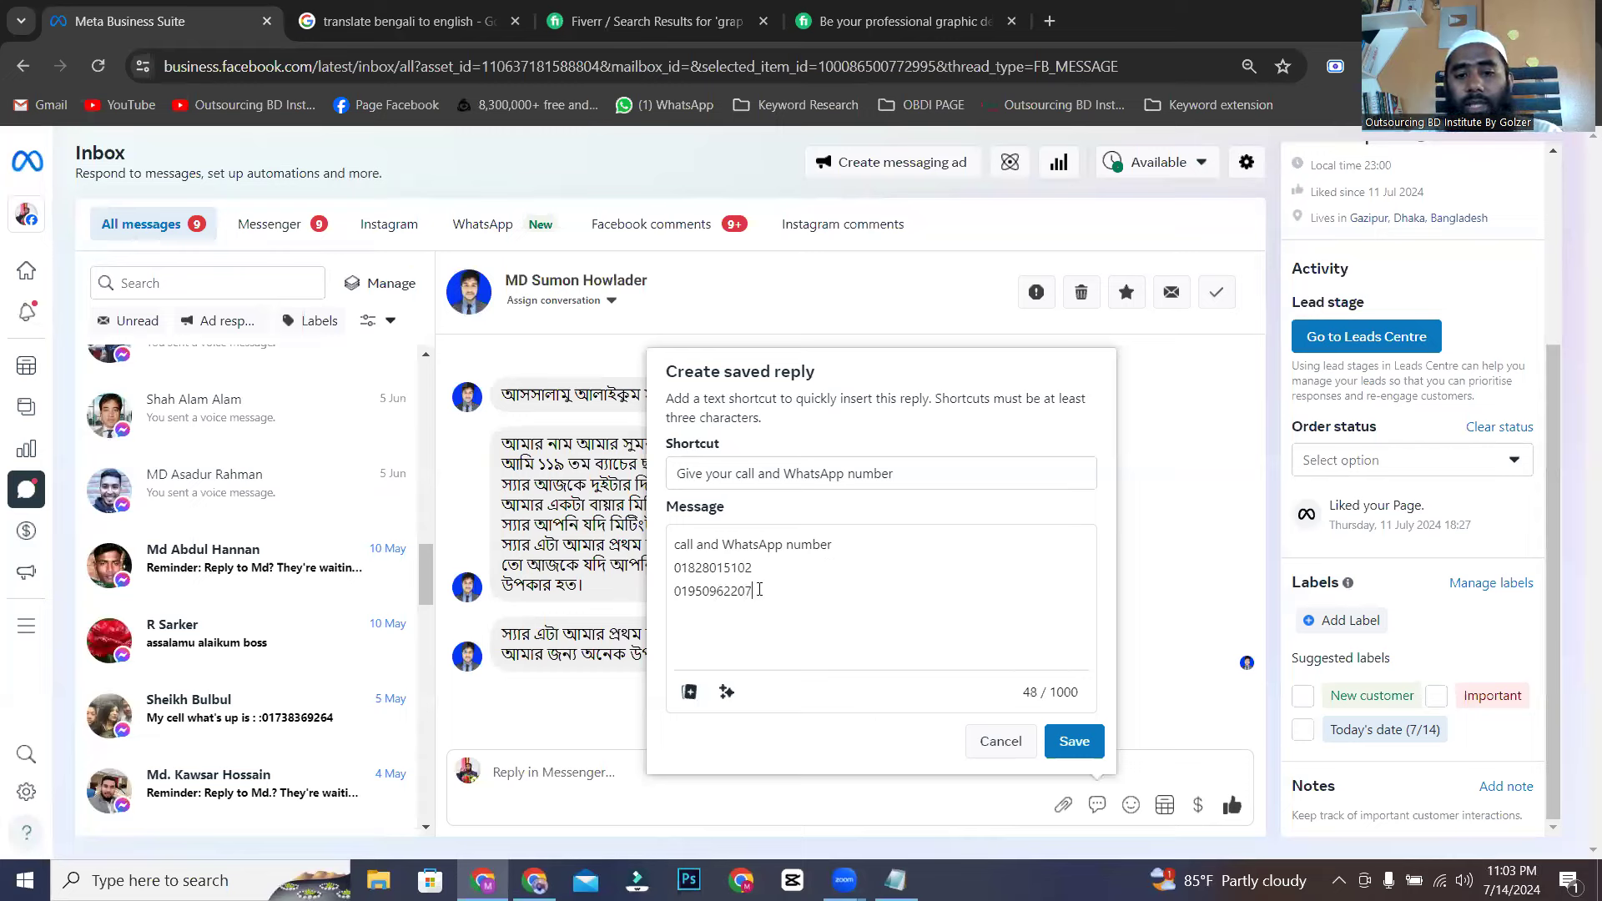
{"action": "left_click_drag", "start_coordinate": [759, 590], "coordinate": [644, 573]}
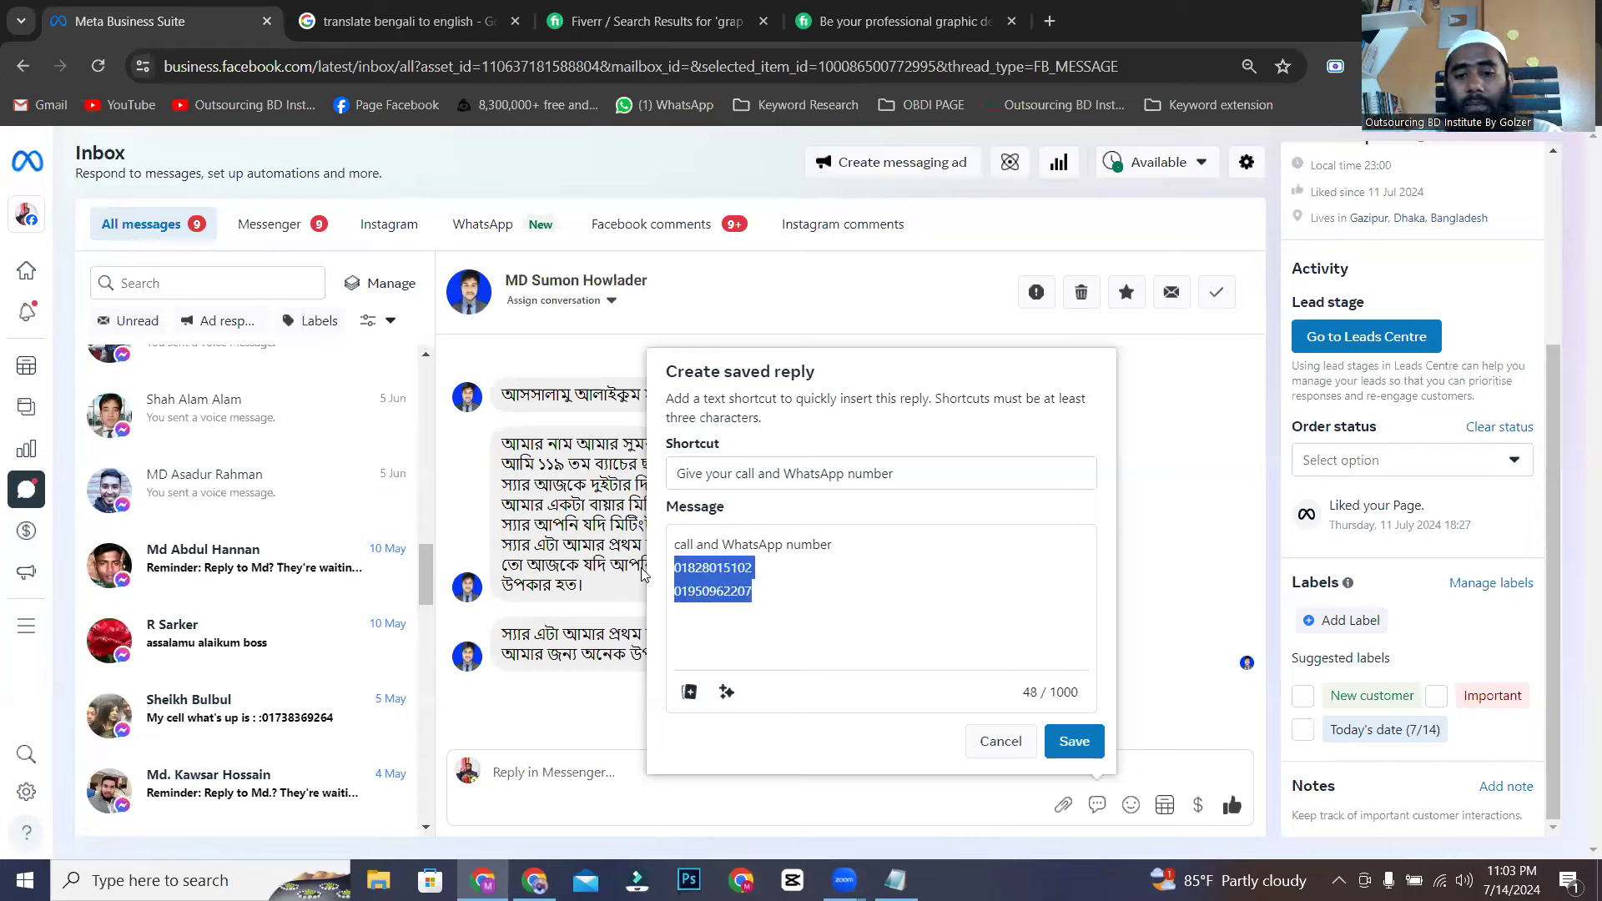
{"action": "left_click", "coordinate": [679, 549]}
{"action": "key", "text": "BackSpace"}
{"action": "type", "text": "C"}
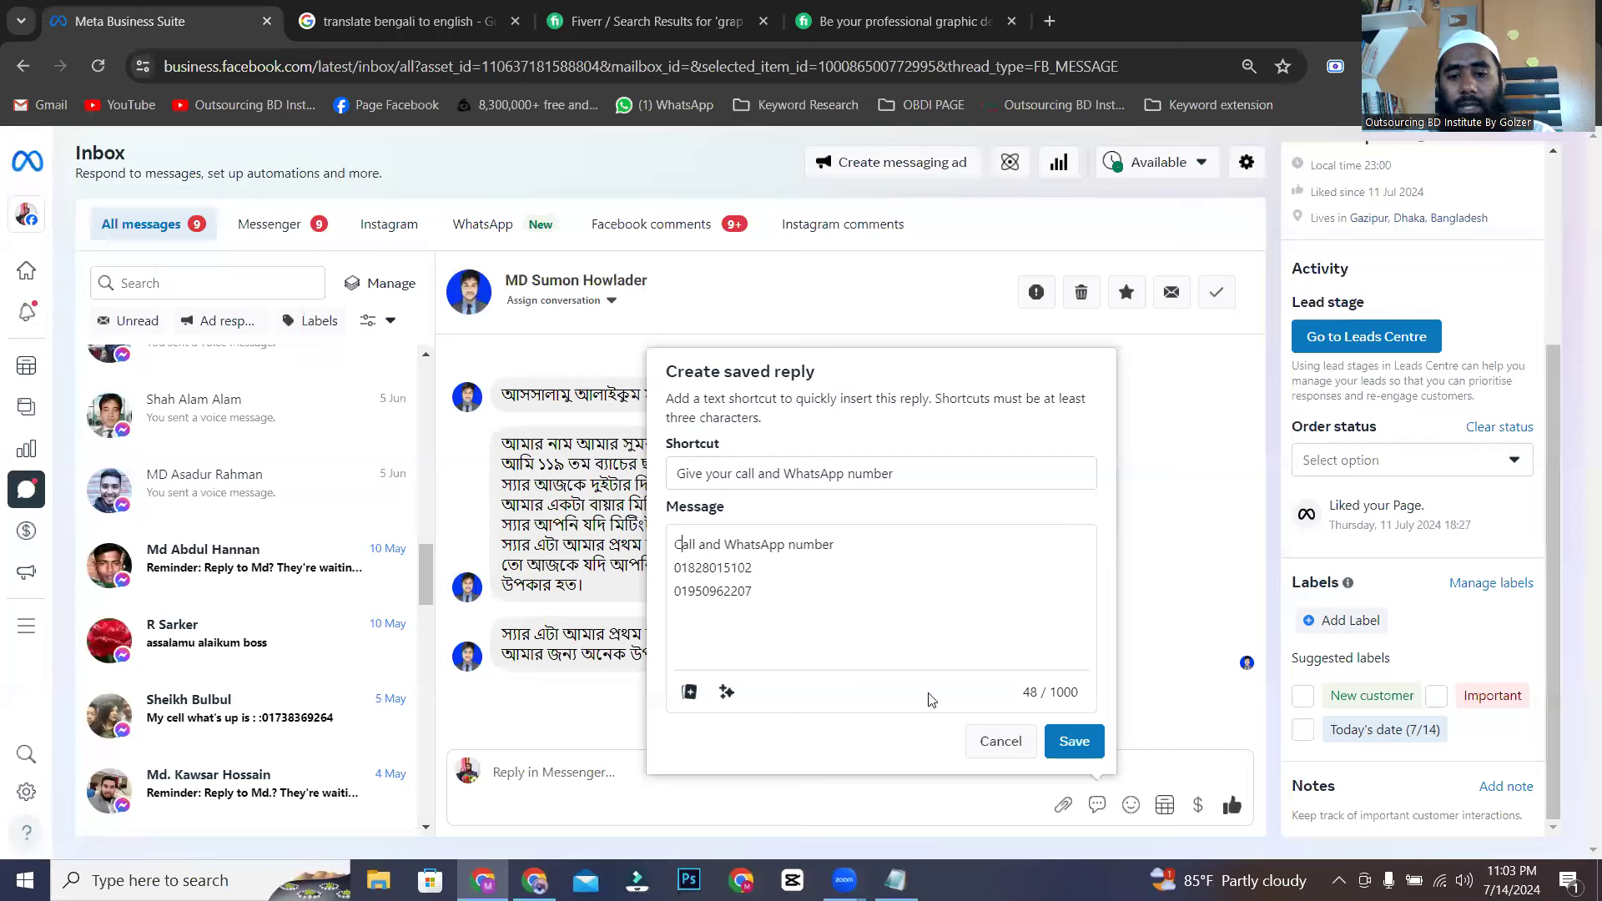
{"action": "left_click", "coordinate": [1073, 742]}
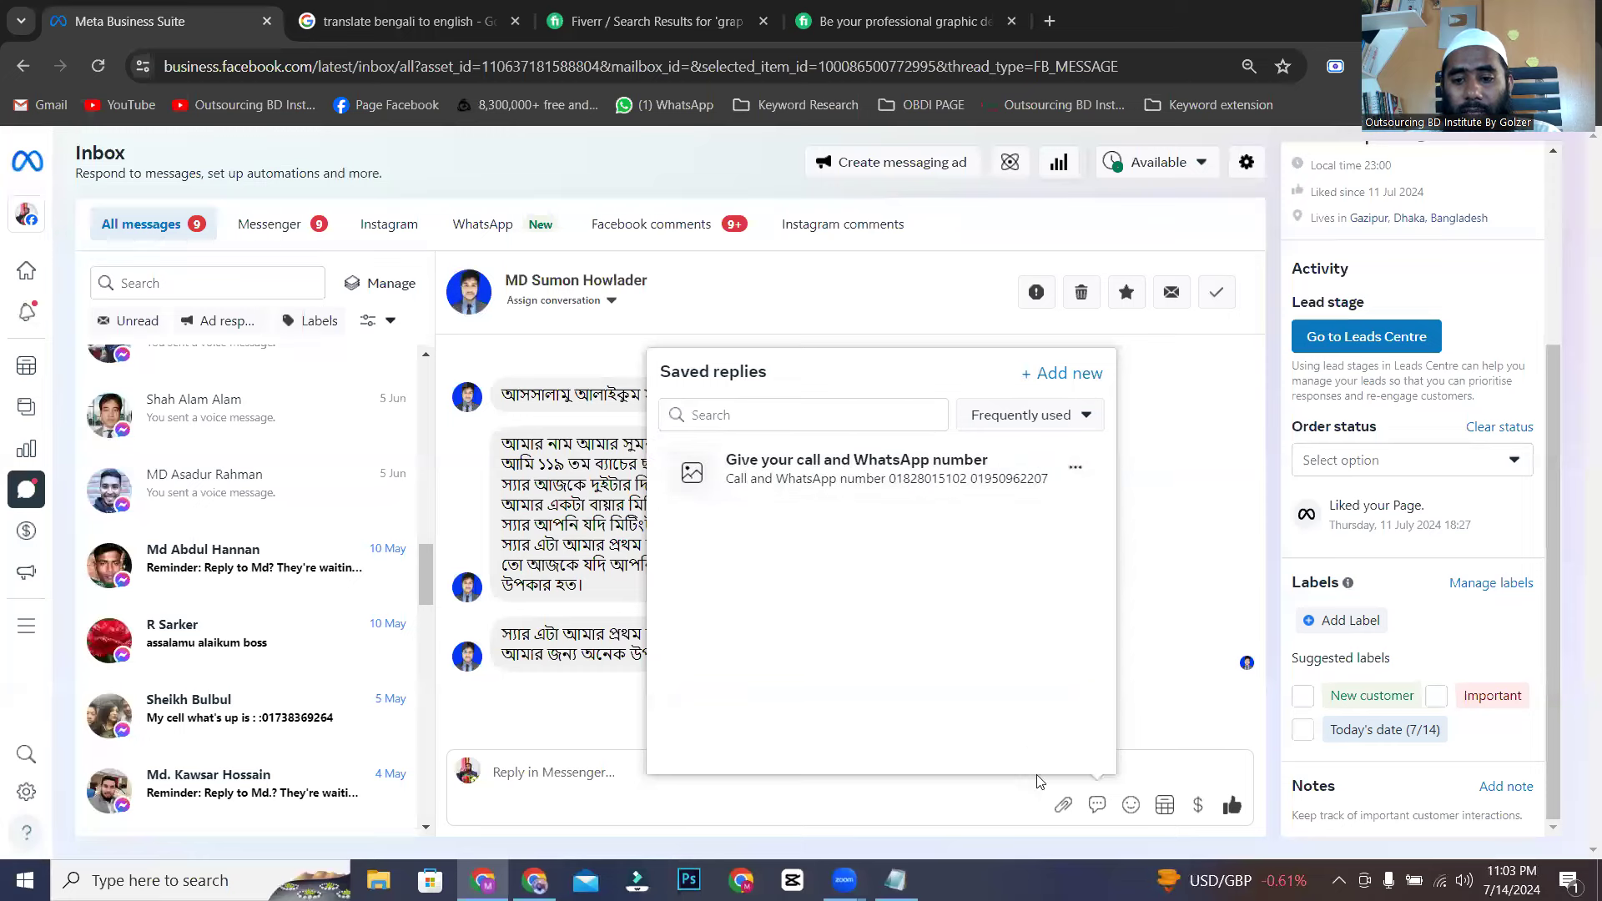
- Insert the "Give your call and WhatsApp number" saved reply into the open conversation and send it
{"action": "left_click", "coordinate": [593, 791]}
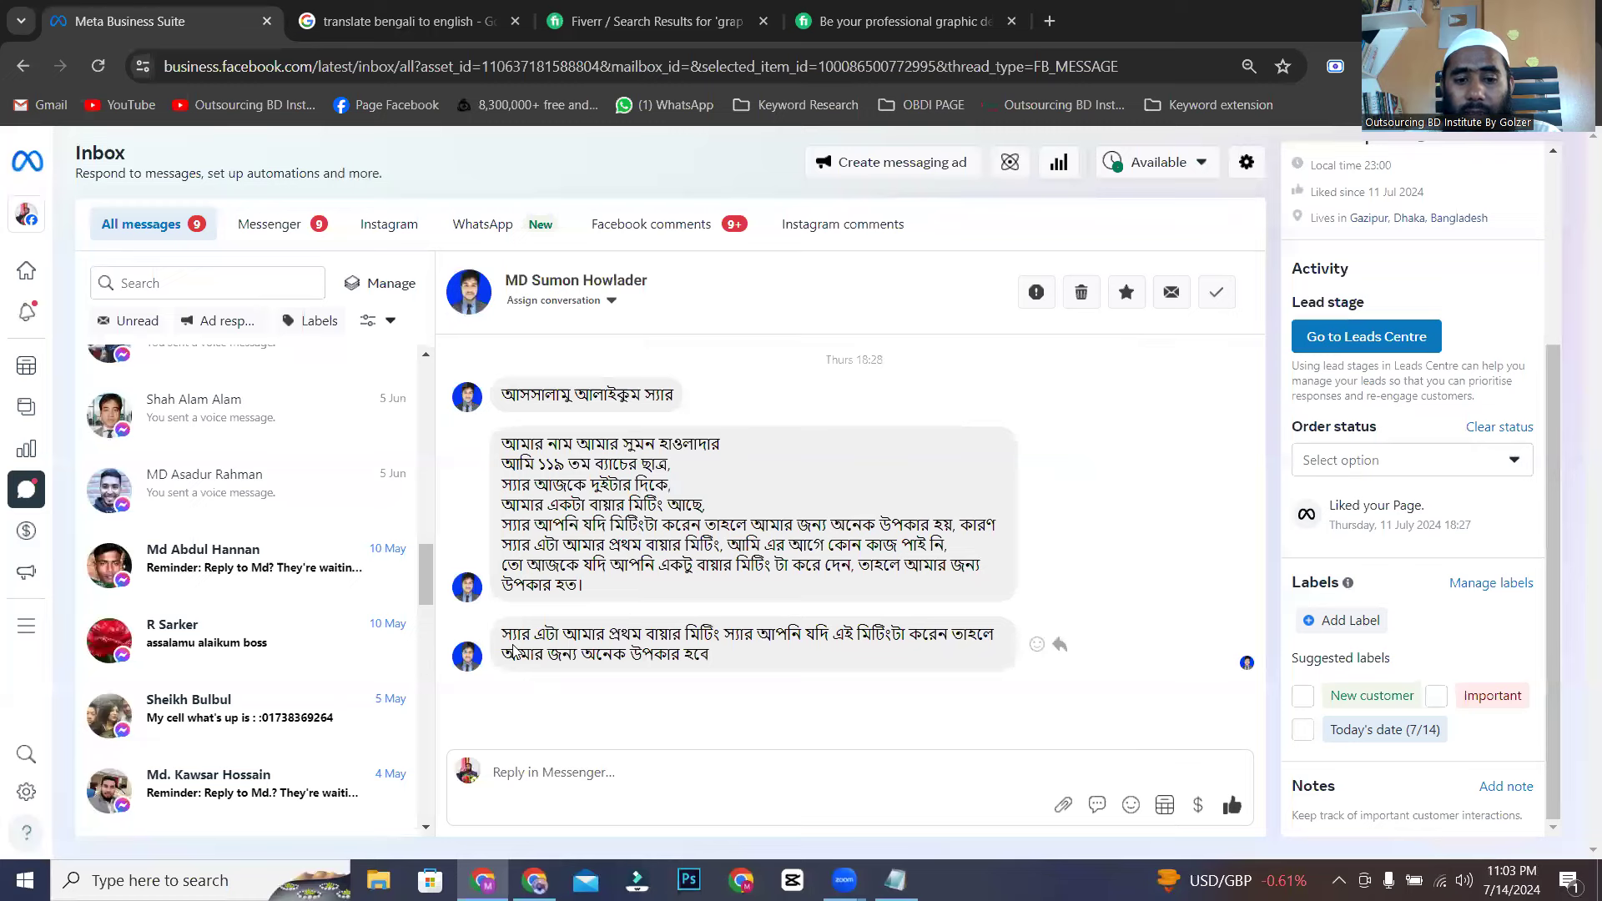
{"action": "left_click_drag", "start_coordinate": [522, 636], "coordinate": [720, 636]}
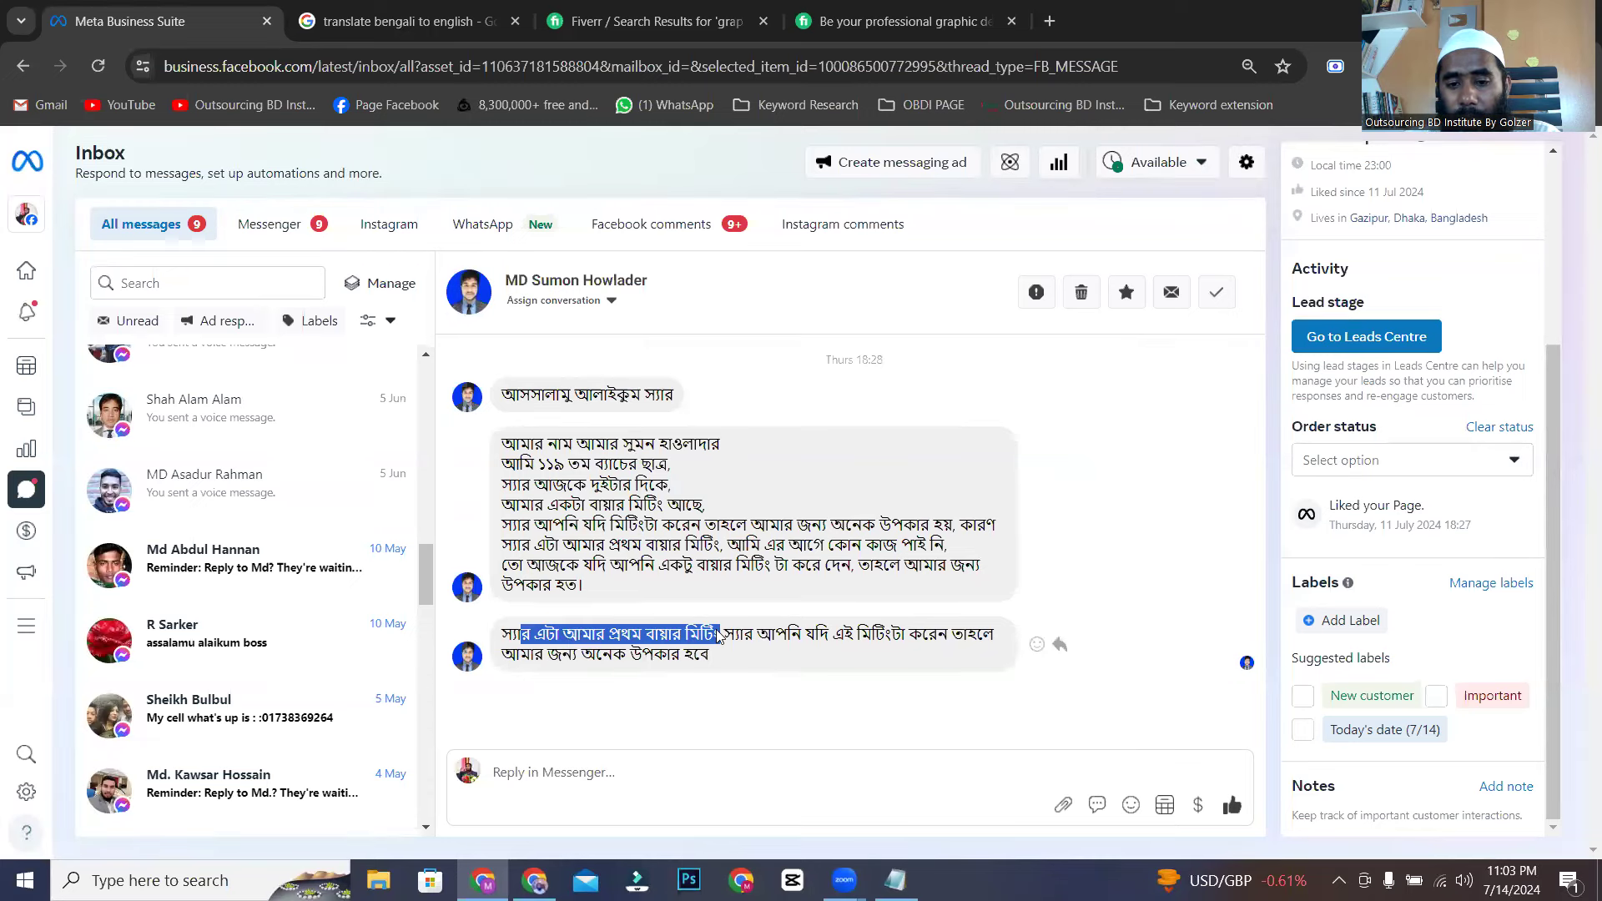
{"action": "left_click", "coordinate": [689, 777]}
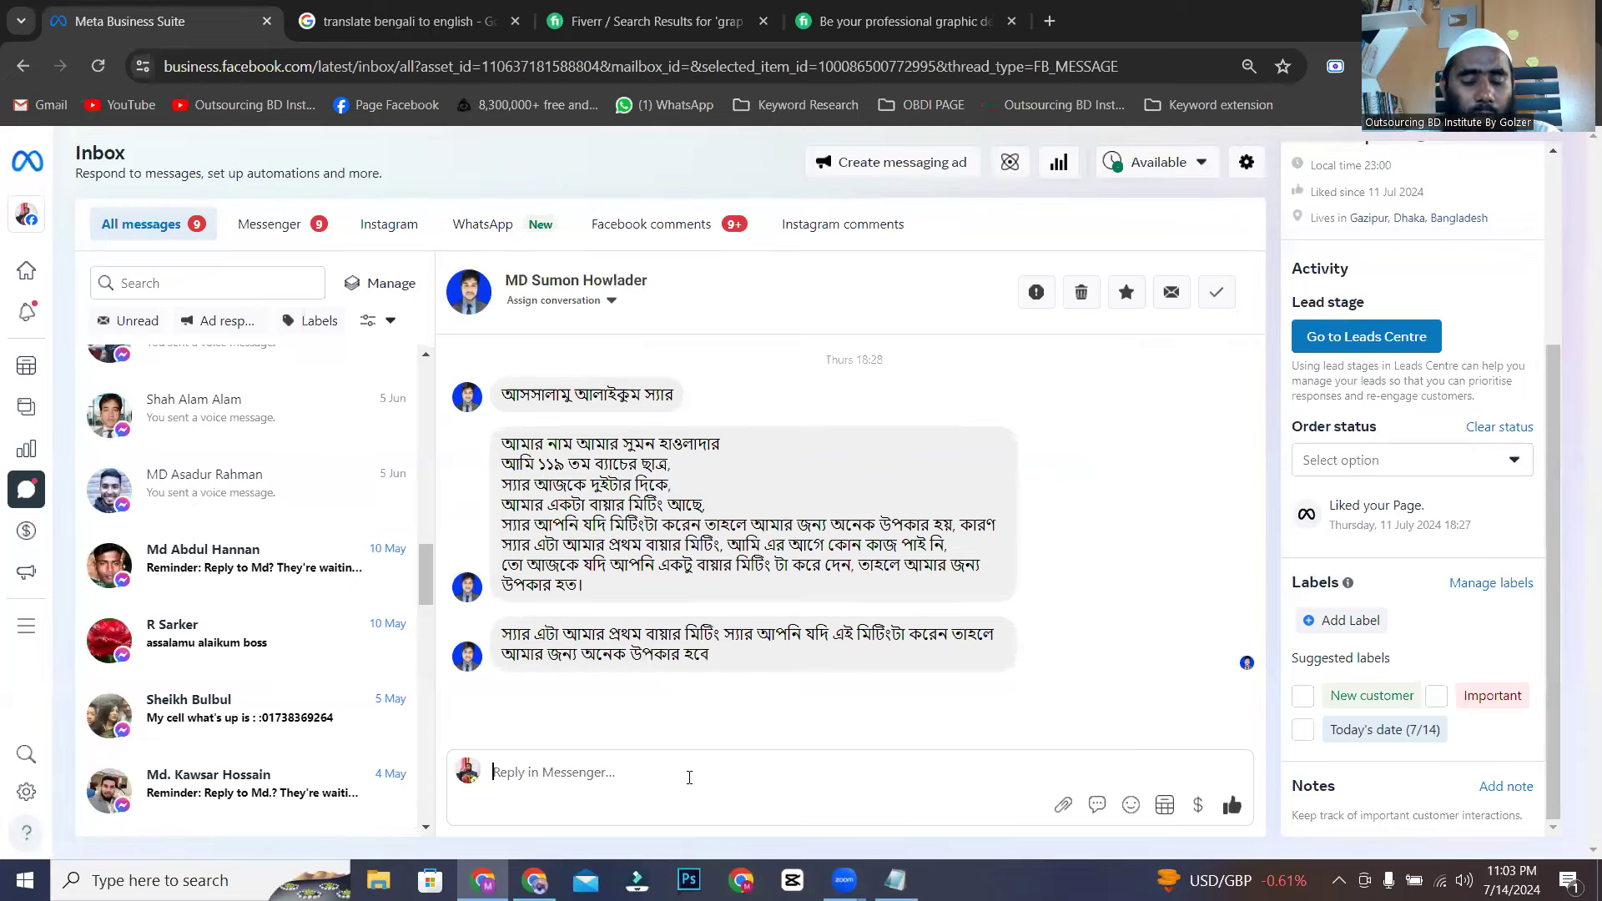
{"action": "left_click", "coordinate": [1097, 805]}
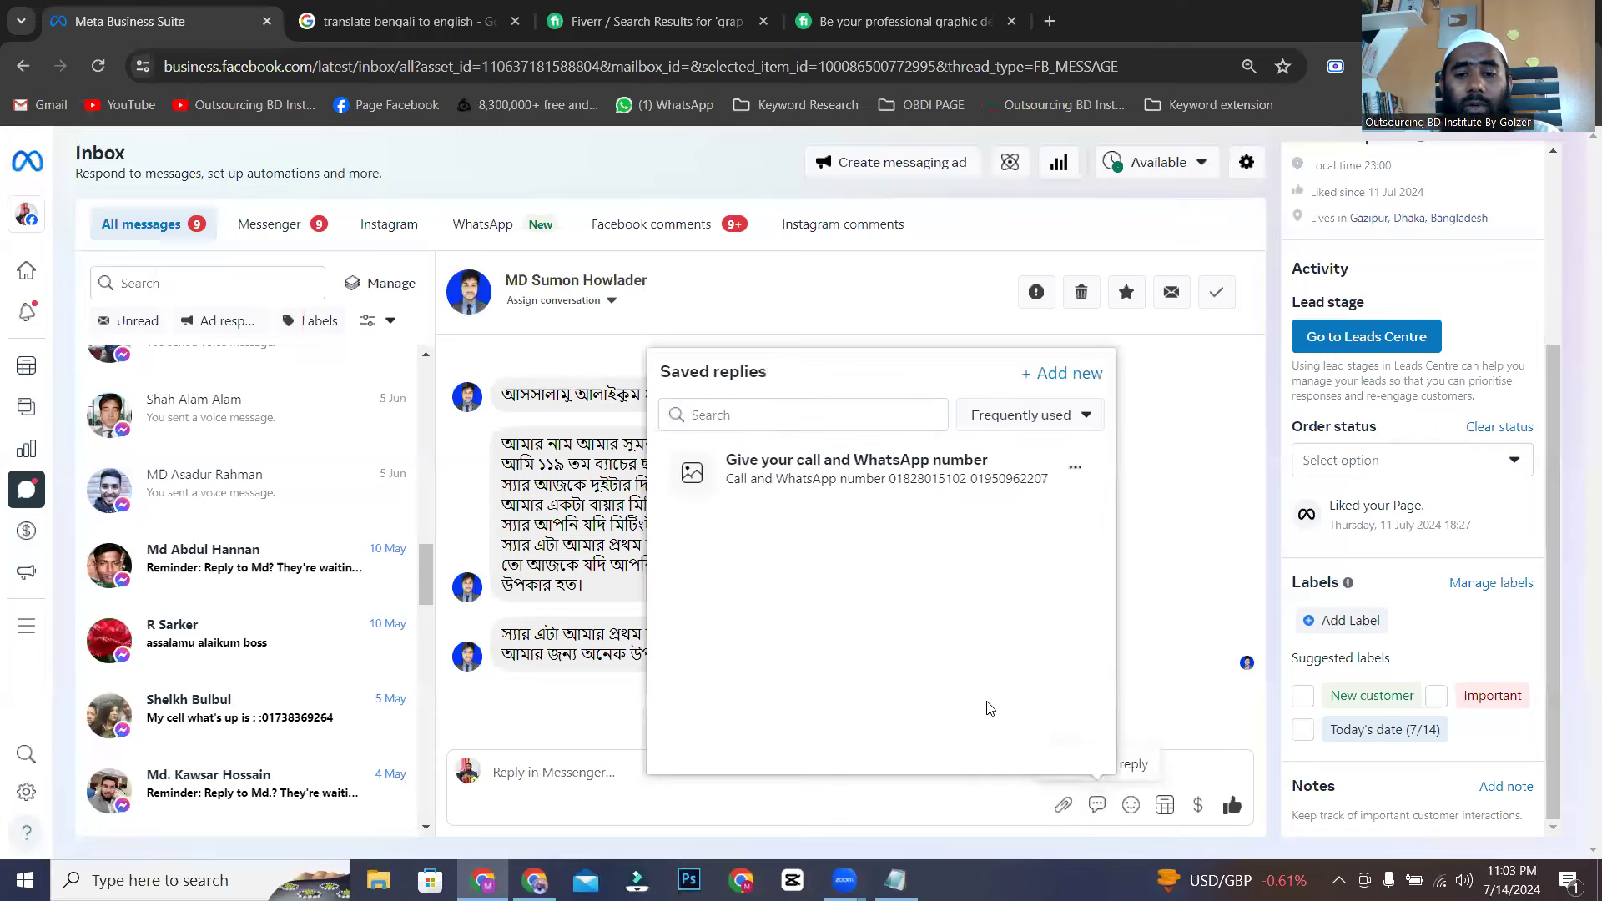
{"action": "left_click", "coordinate": [811, 470]}
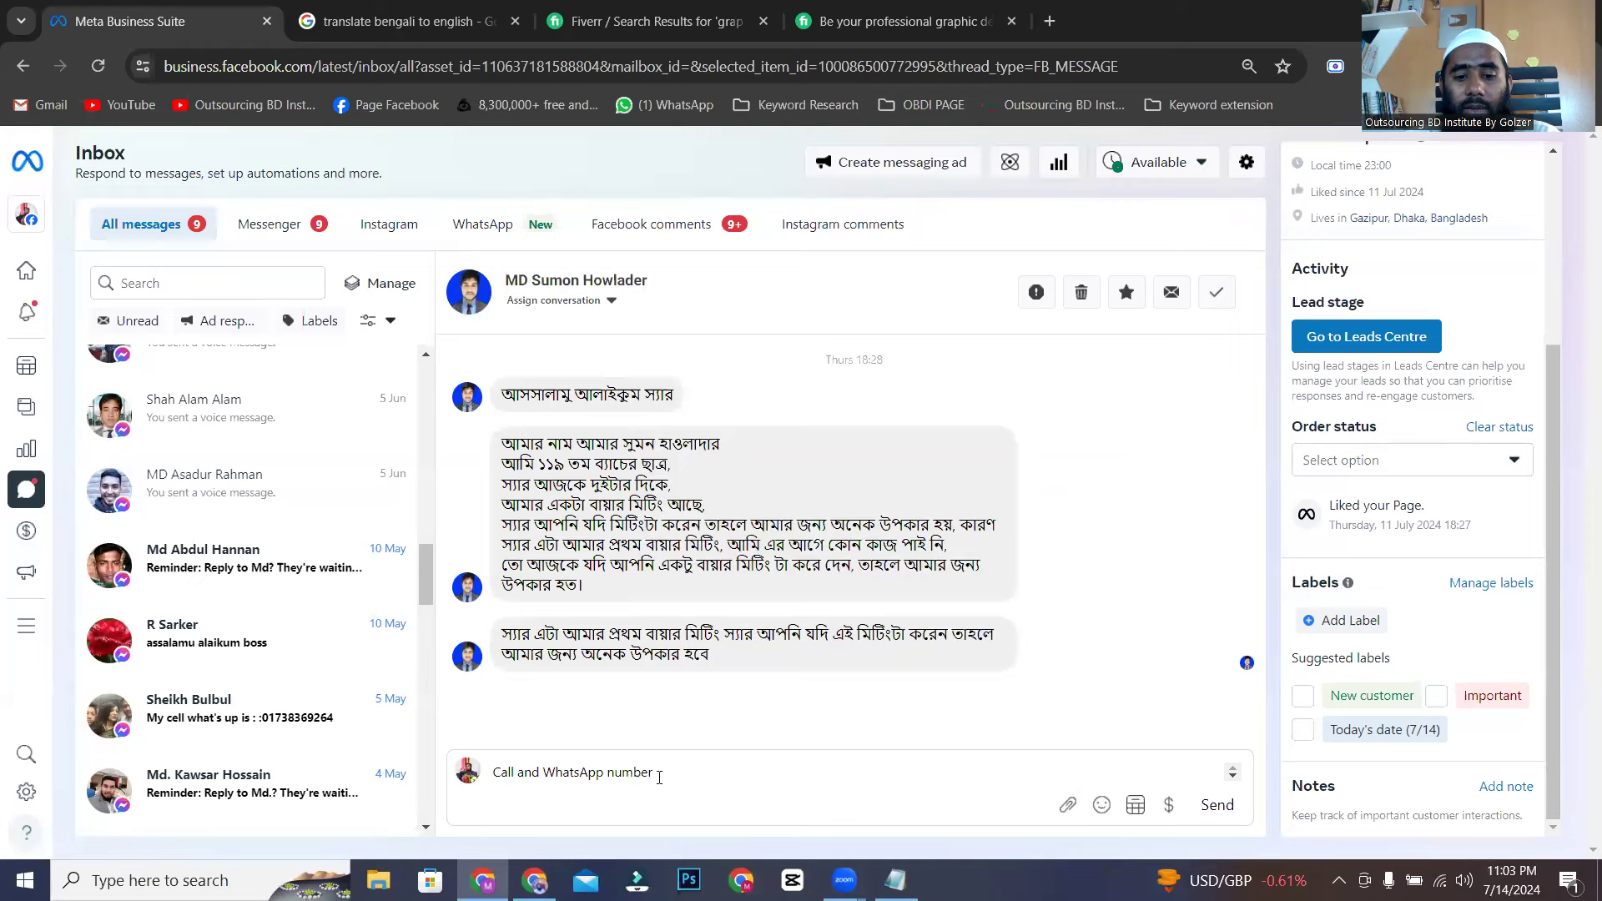
{"action": "left_click", "coordinate": [1210, 809]}
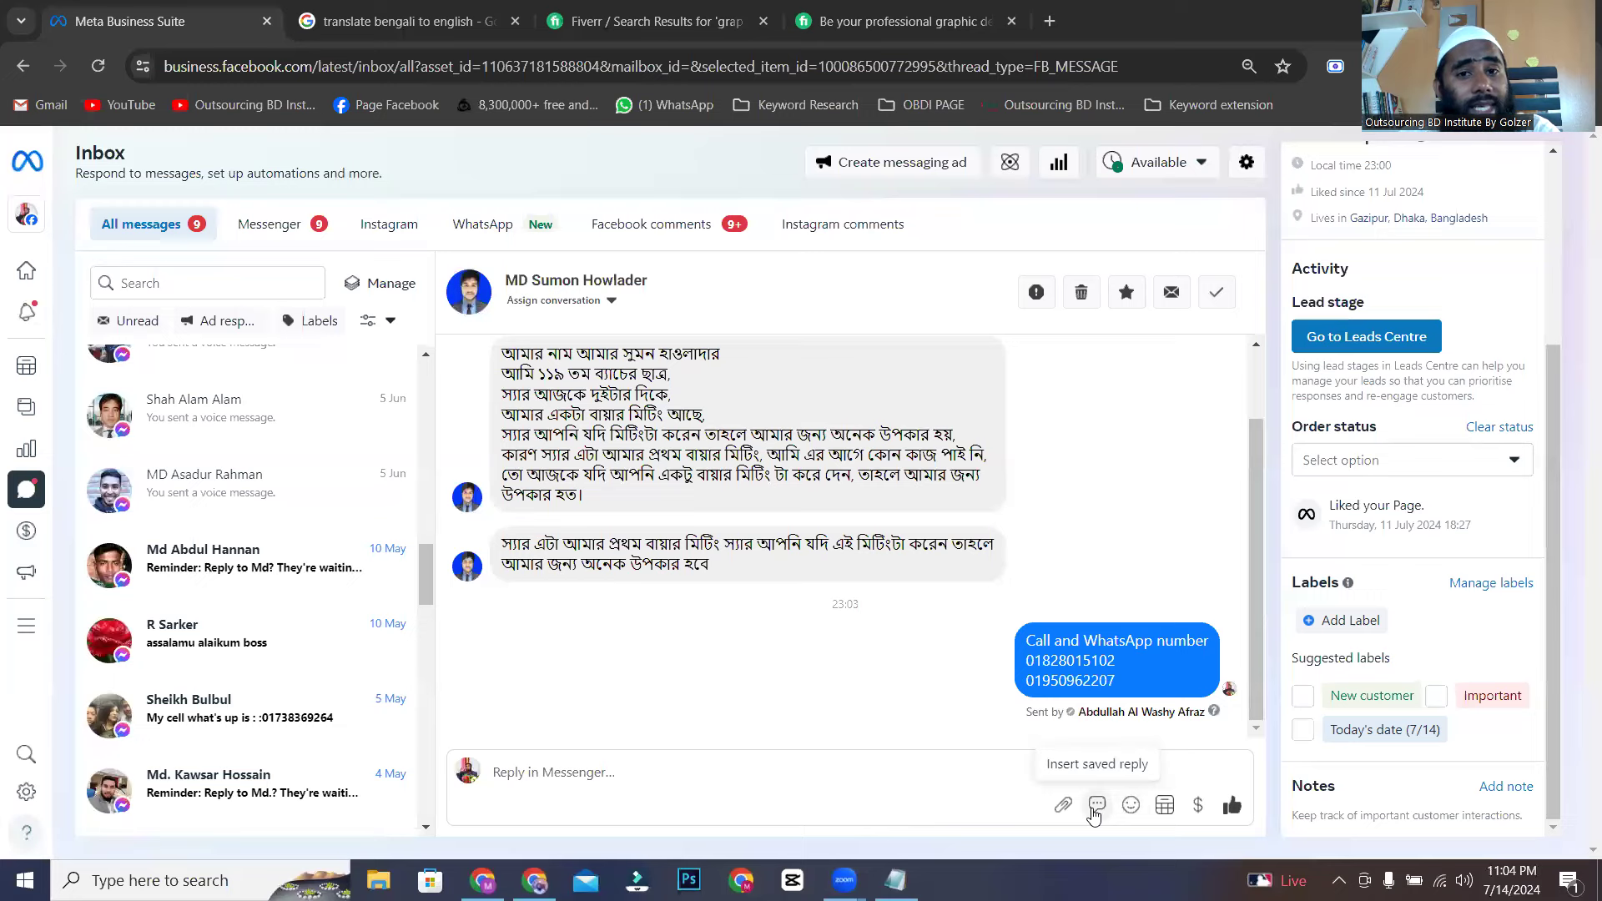
{"action": "left_click", "coordinate": [1095, 806]}
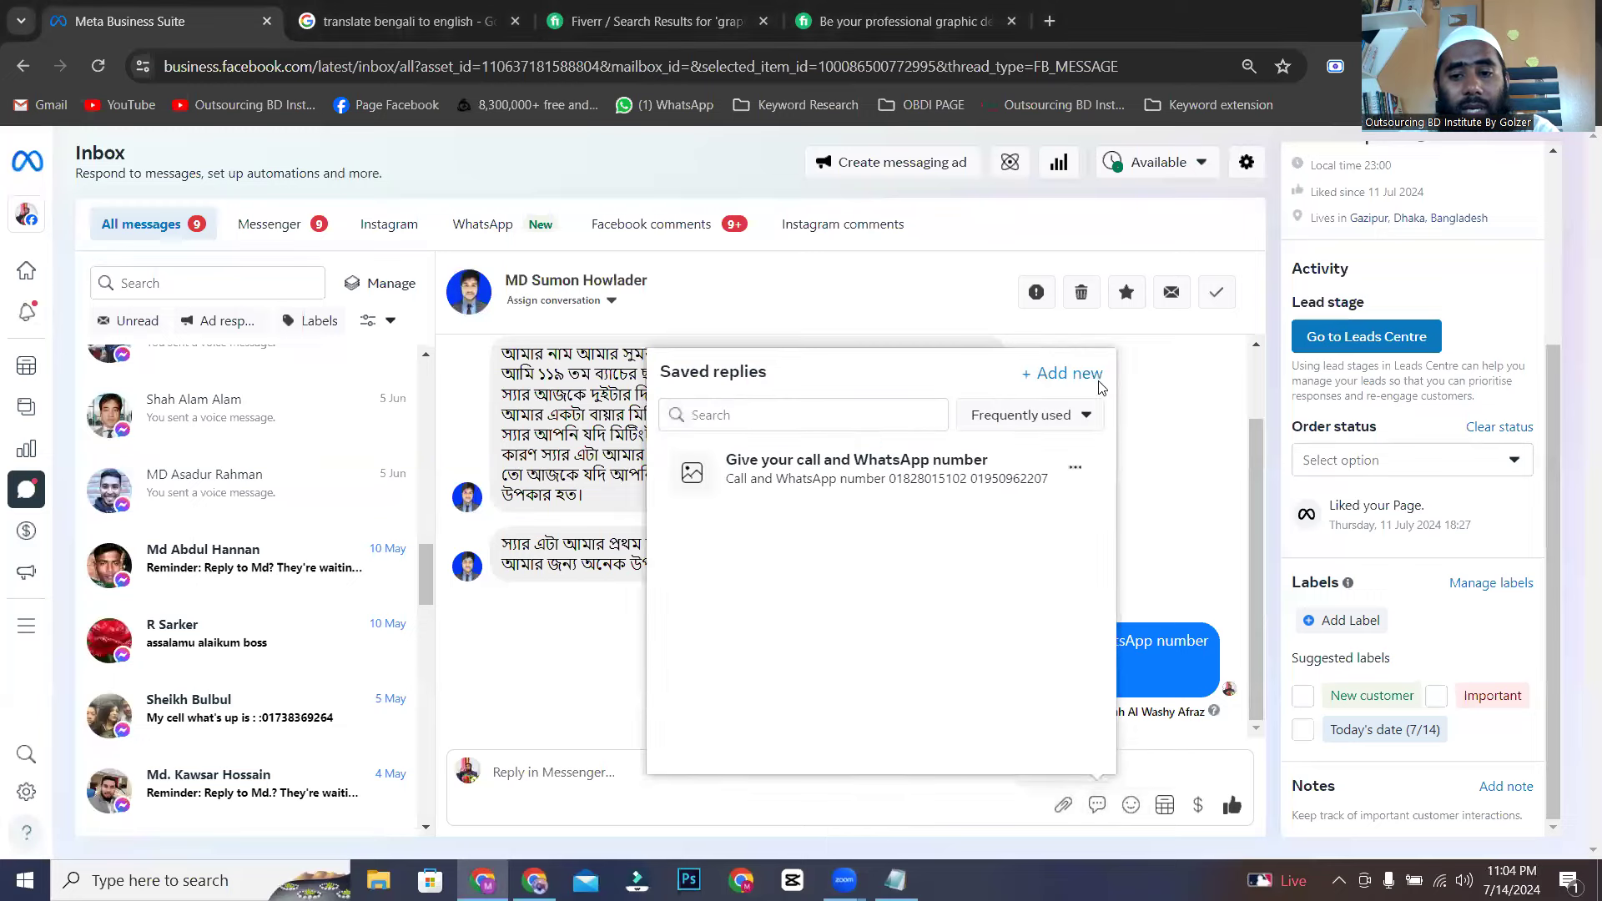
{"action": "left_click", "coordinate": [1070, 374]}
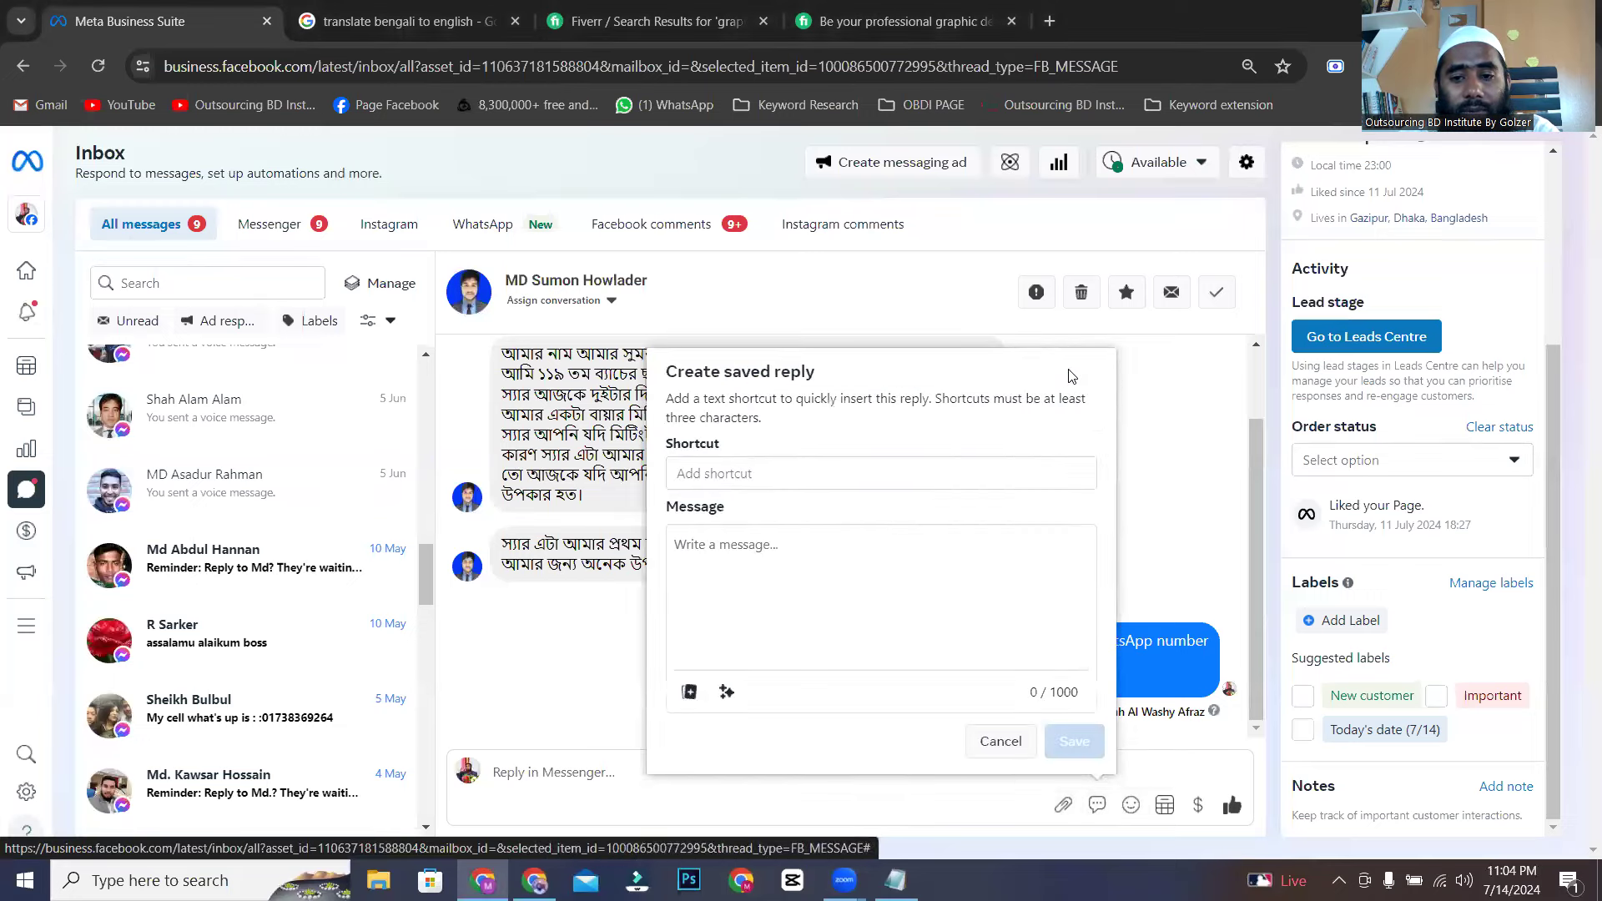
{"action": "left_click", "coordinate": [795, 477]}
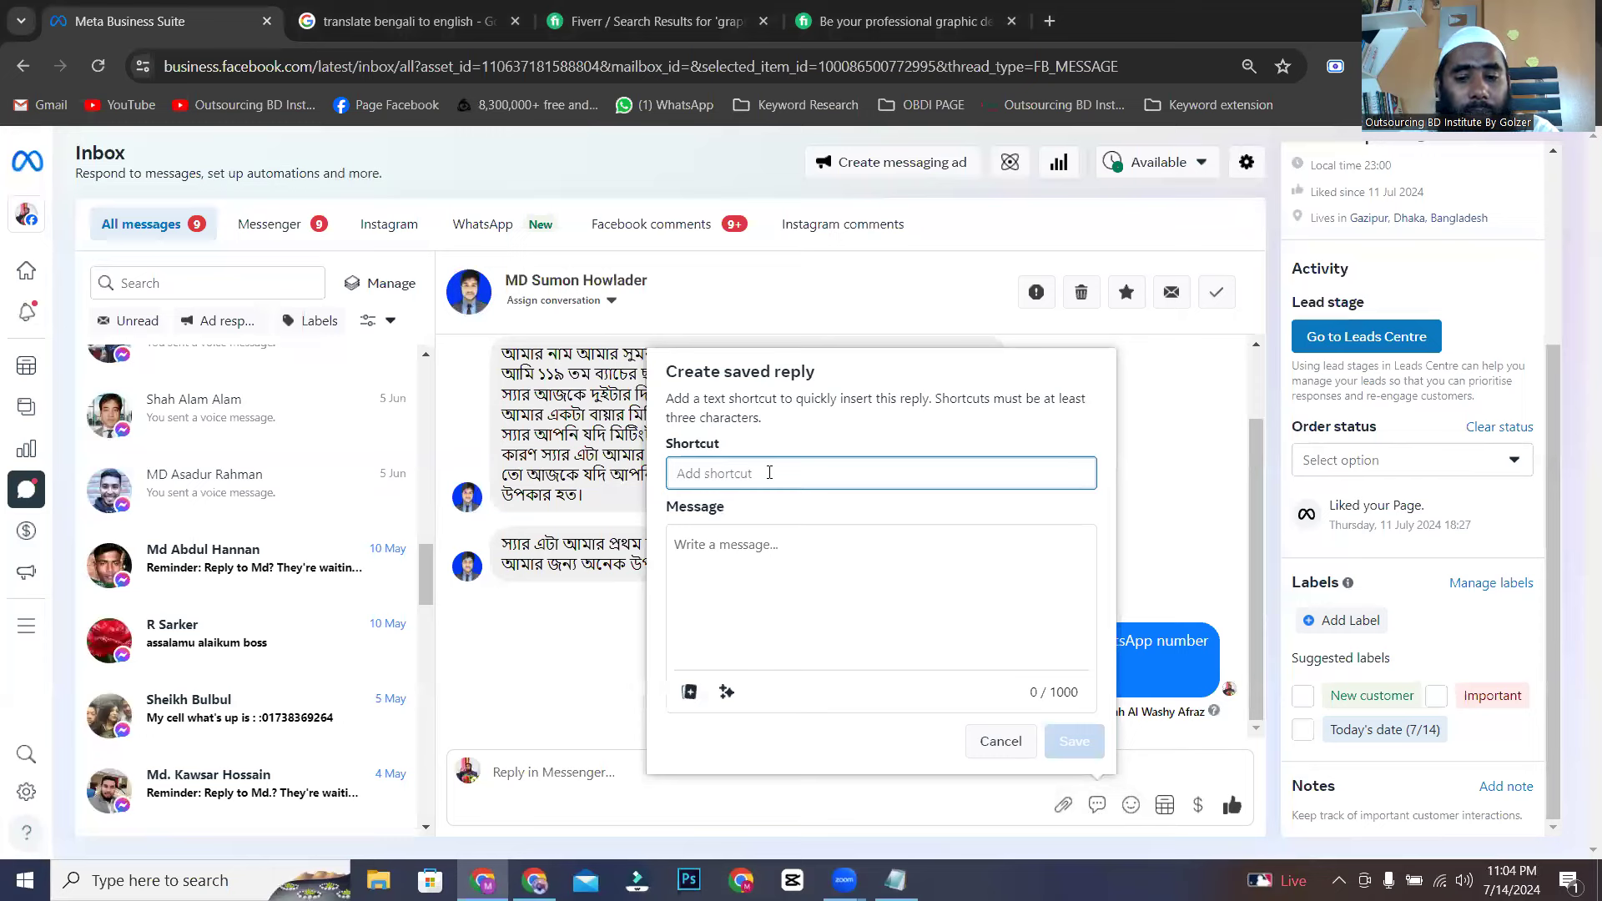
{"action": "left_click", "coordinate": [997, 743]}
{"action": "left_click", "coordinate": [1214, 515]}
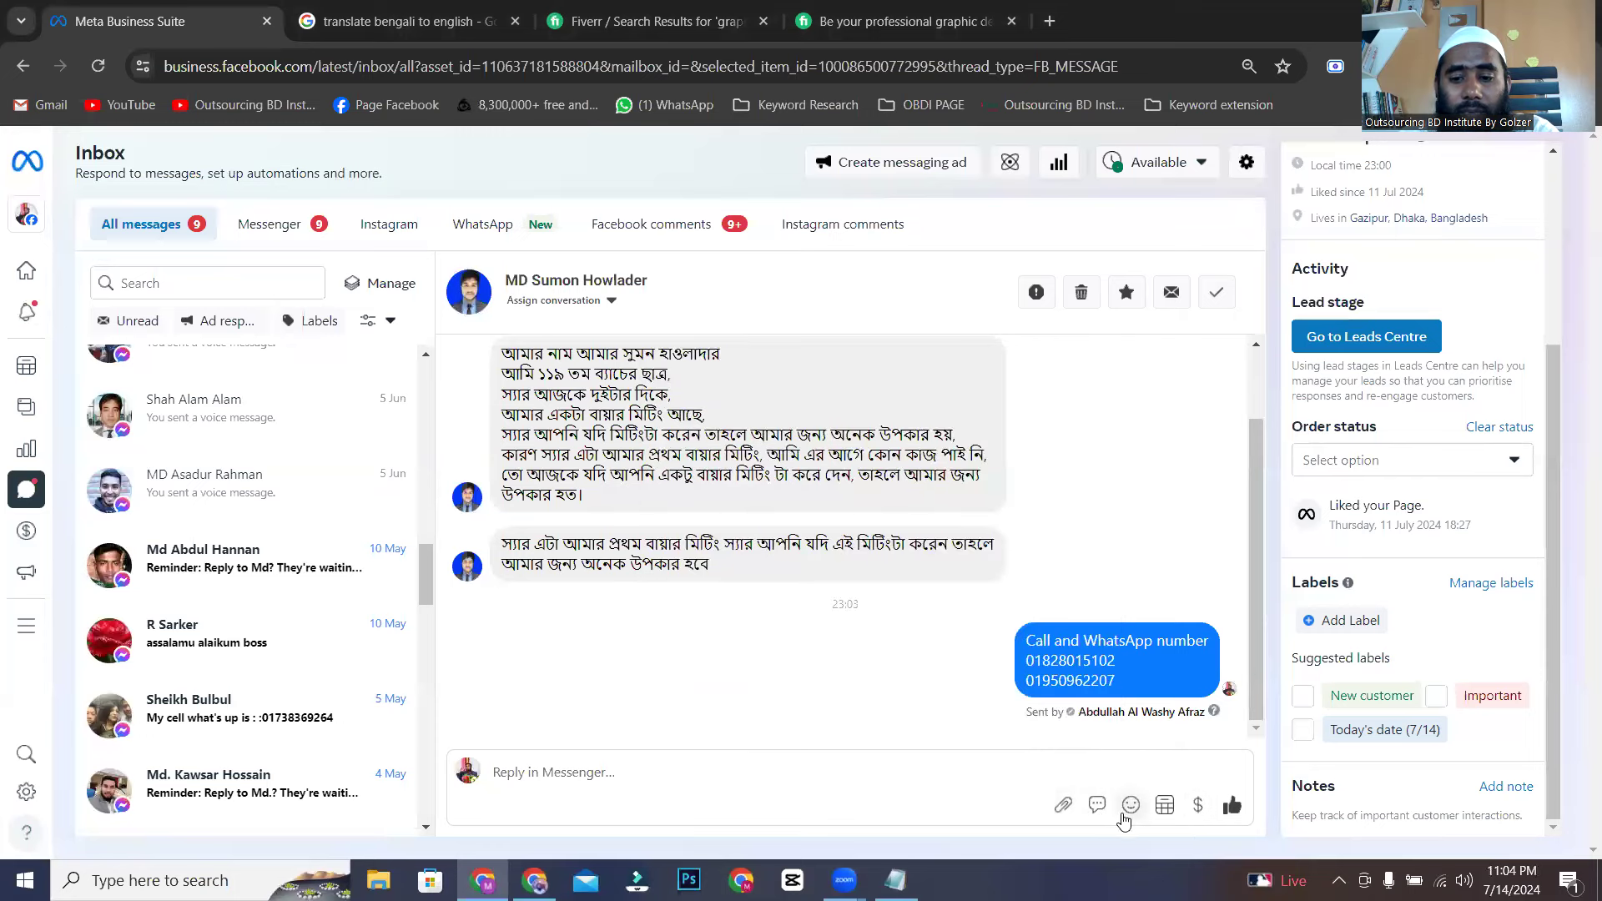
{"action": "left_click", "coordinate": [1097, 804]}
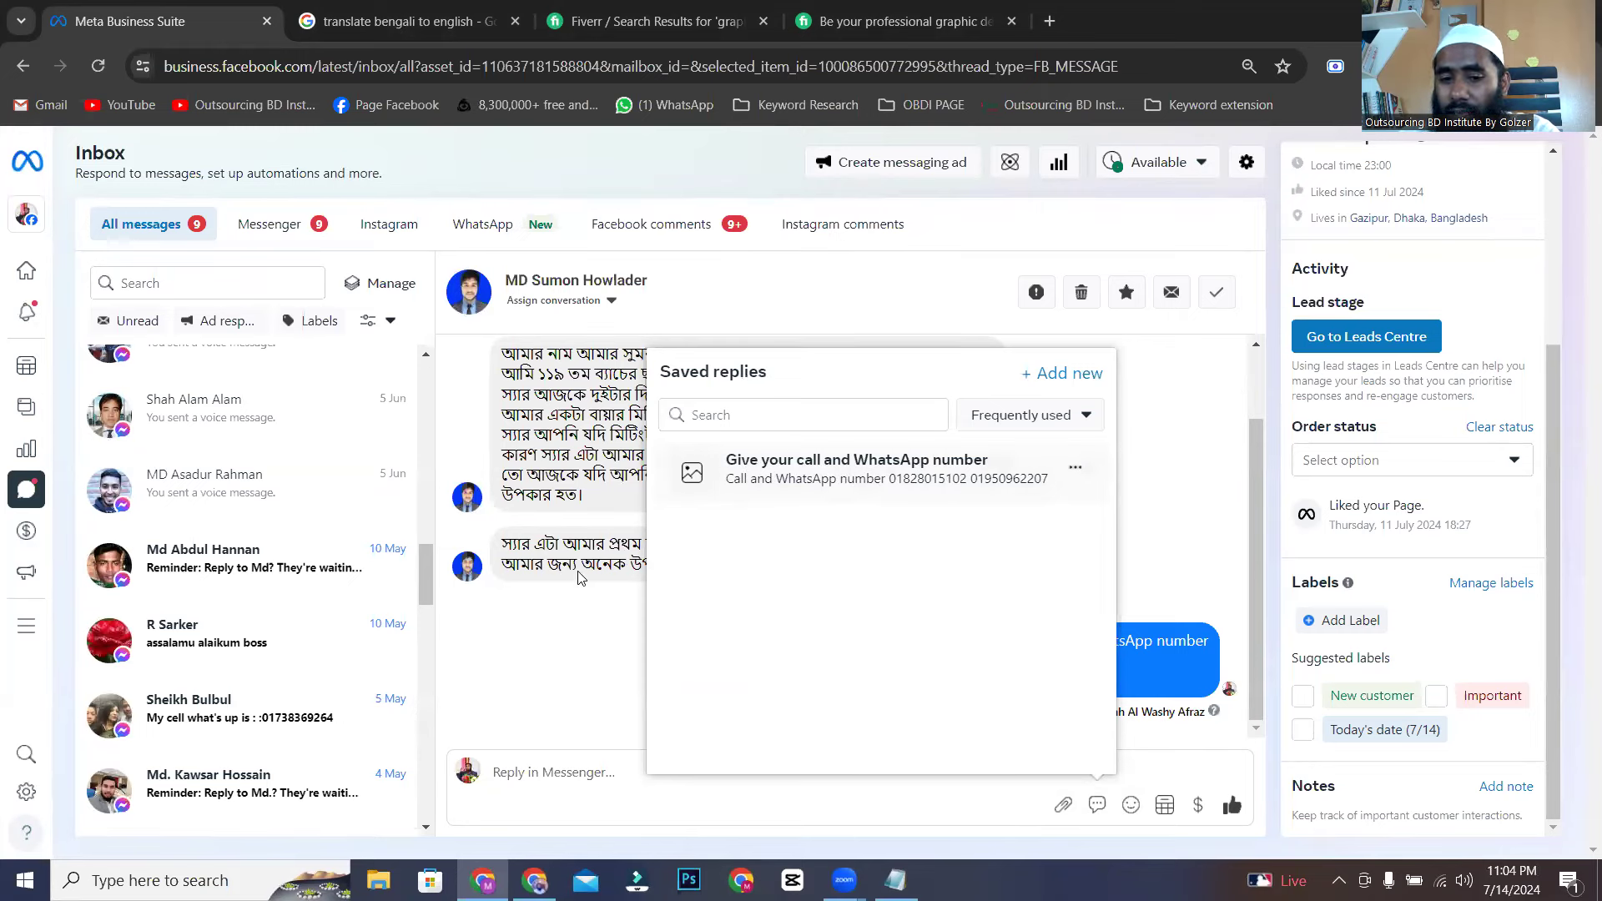
{"action": "left_click", "coordinate": [558, 674]}
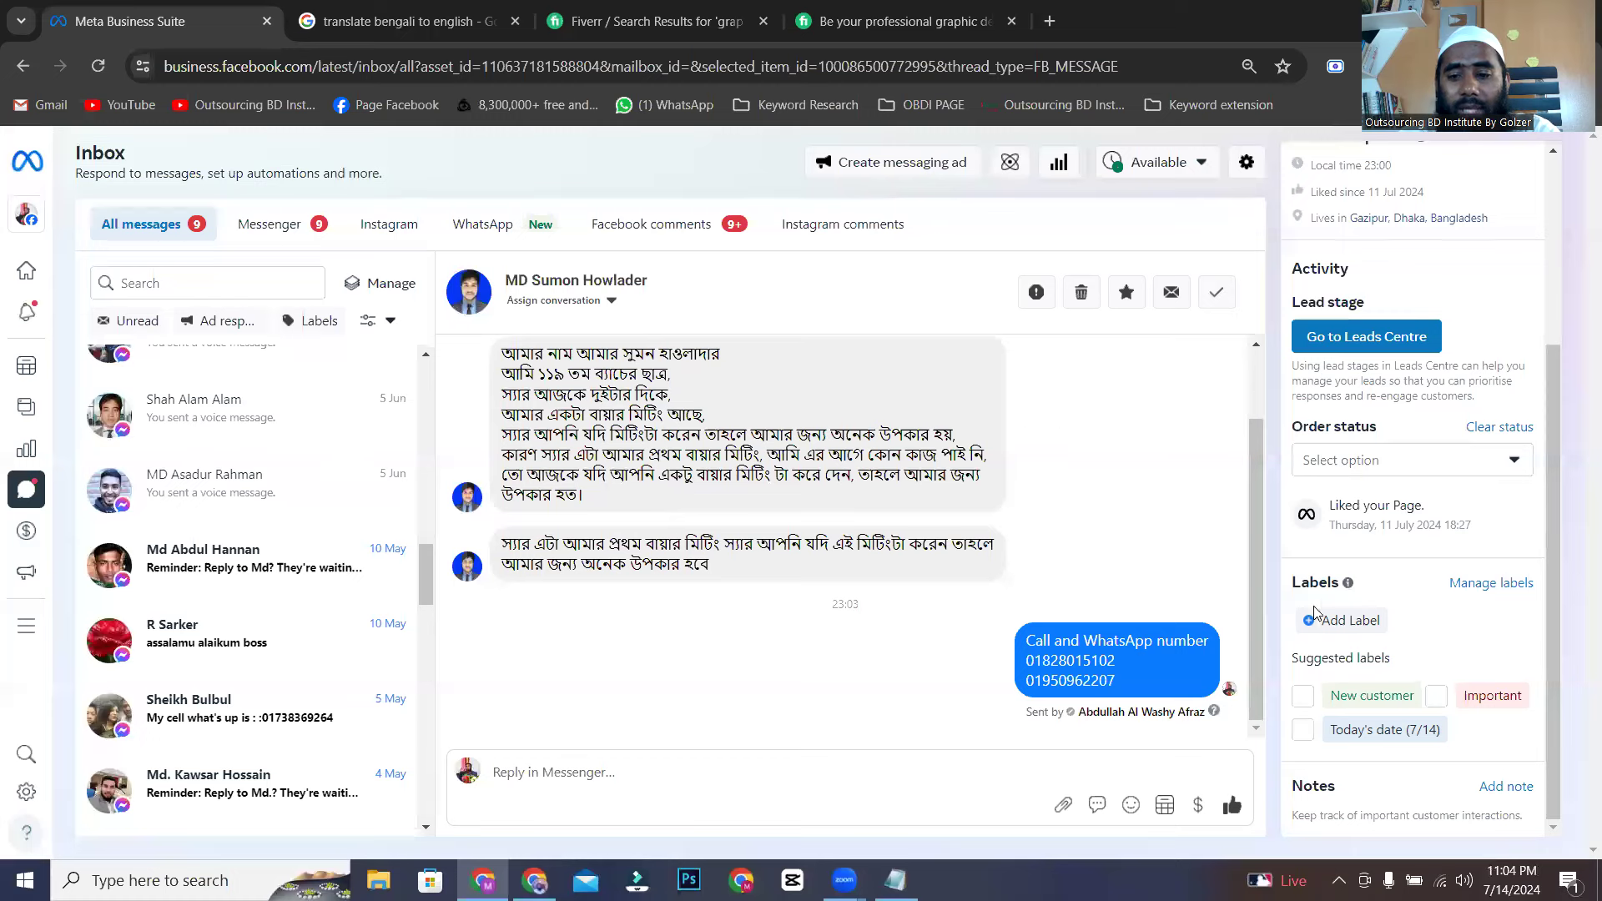
- Start adding a label to the conversation's contact and proceed to review the Page Contact Terms of Service
{"action": "left_click_drag", "start_coordinate": [1298, 584], "coordinate": [1323, 581]}
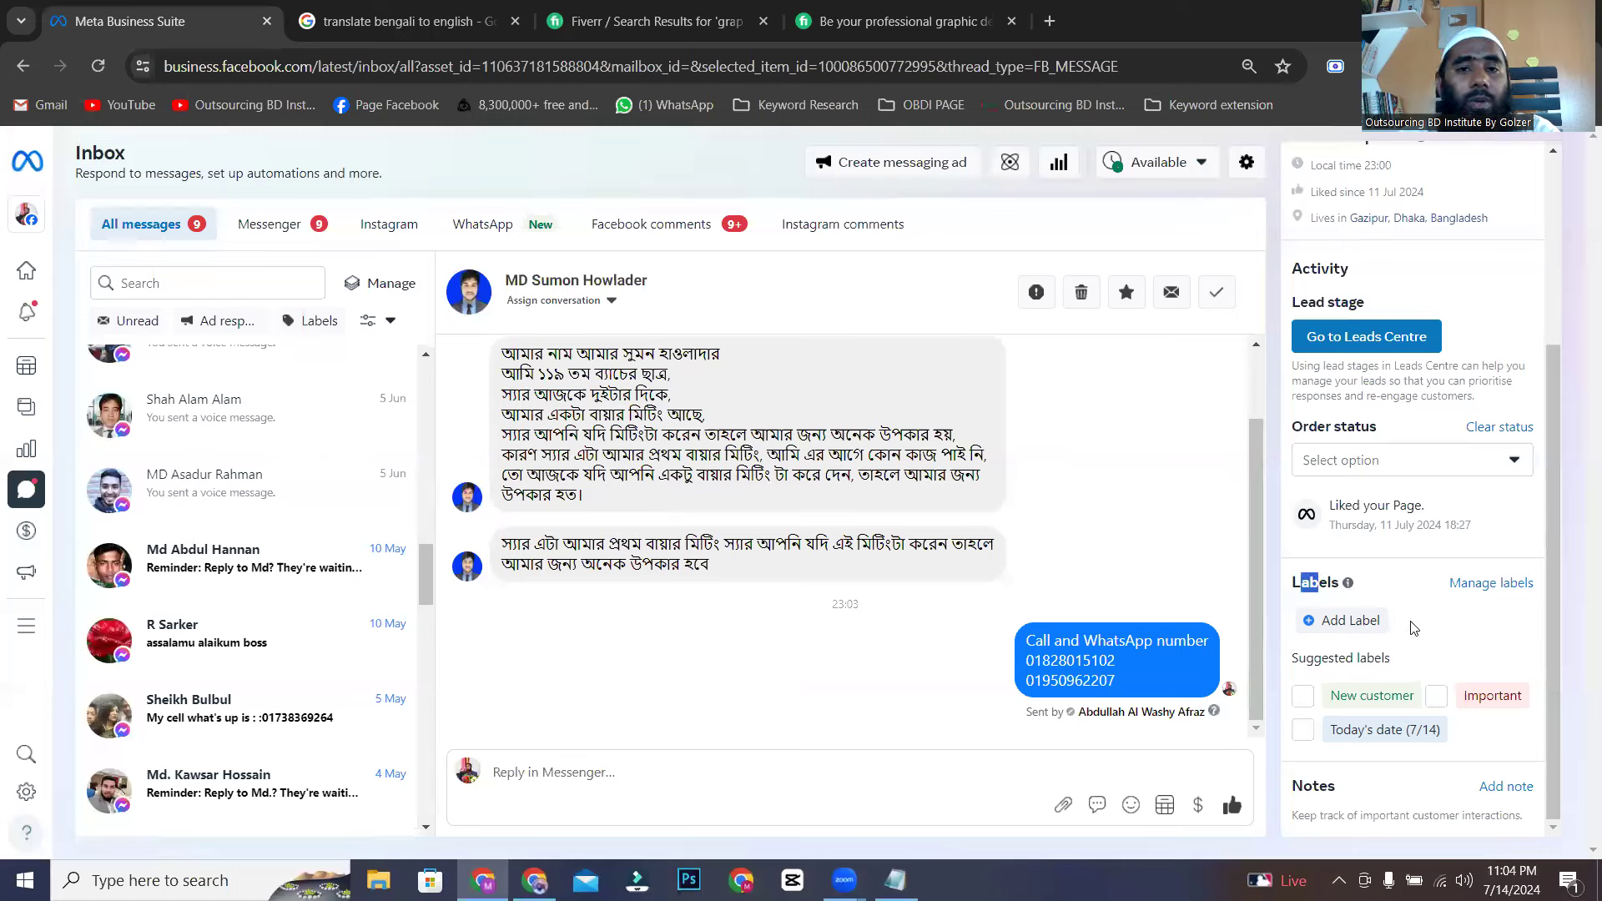
{"action": "left_click", "coordinate": [1299, 582]}
{"action": "double_click", "coordinate": [1300, 581]}
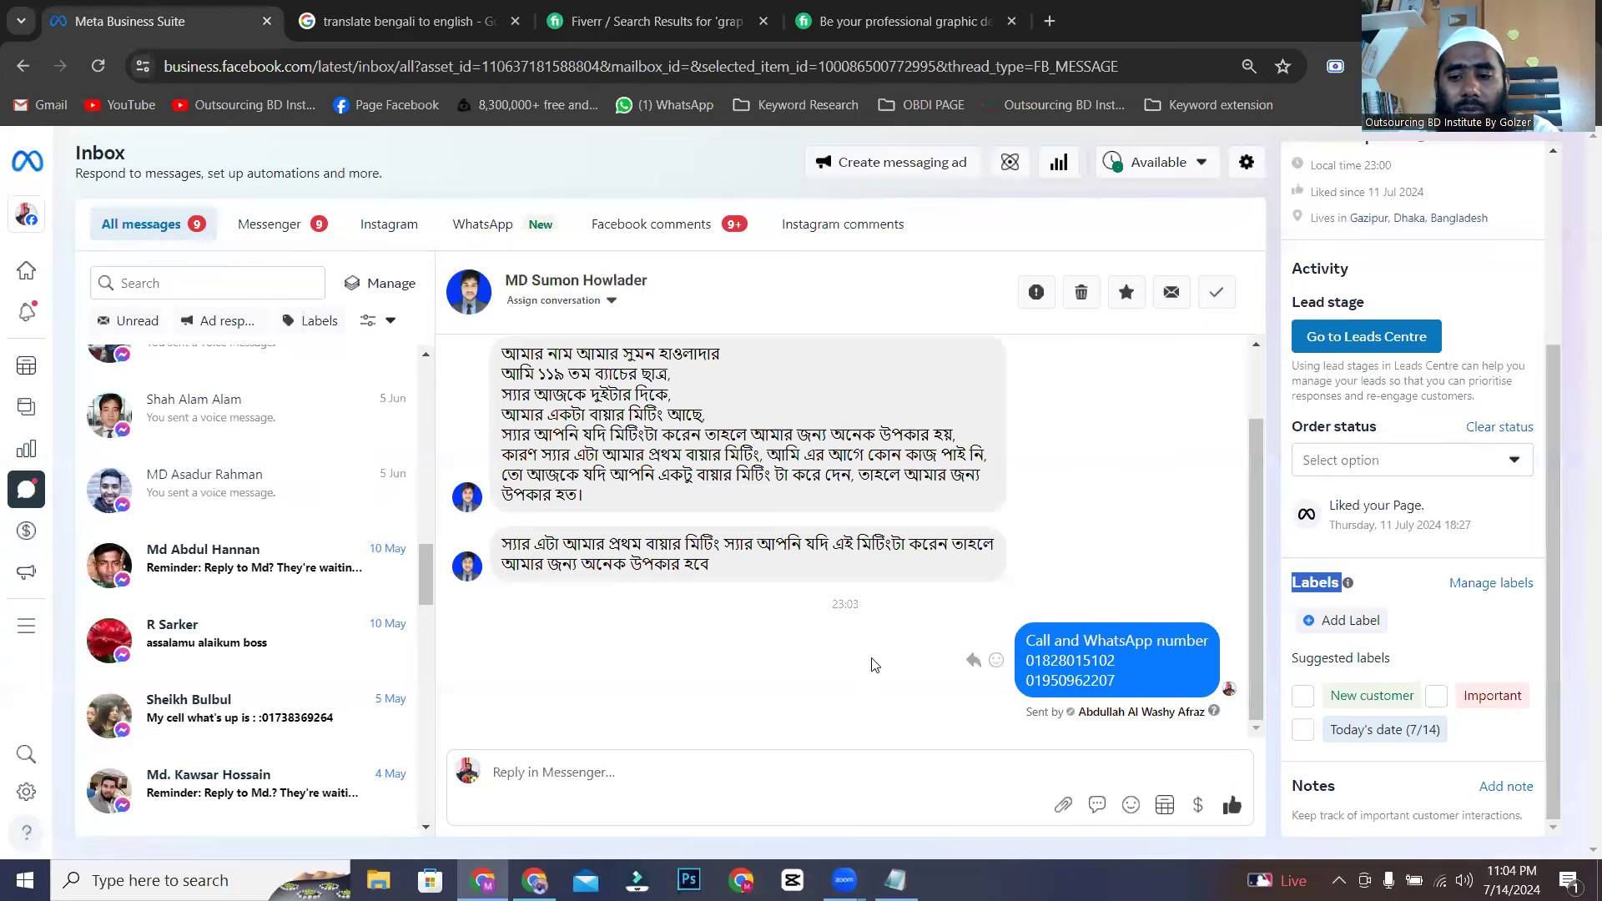
{"action": "left_click", "coordinate": [1308, 622]}
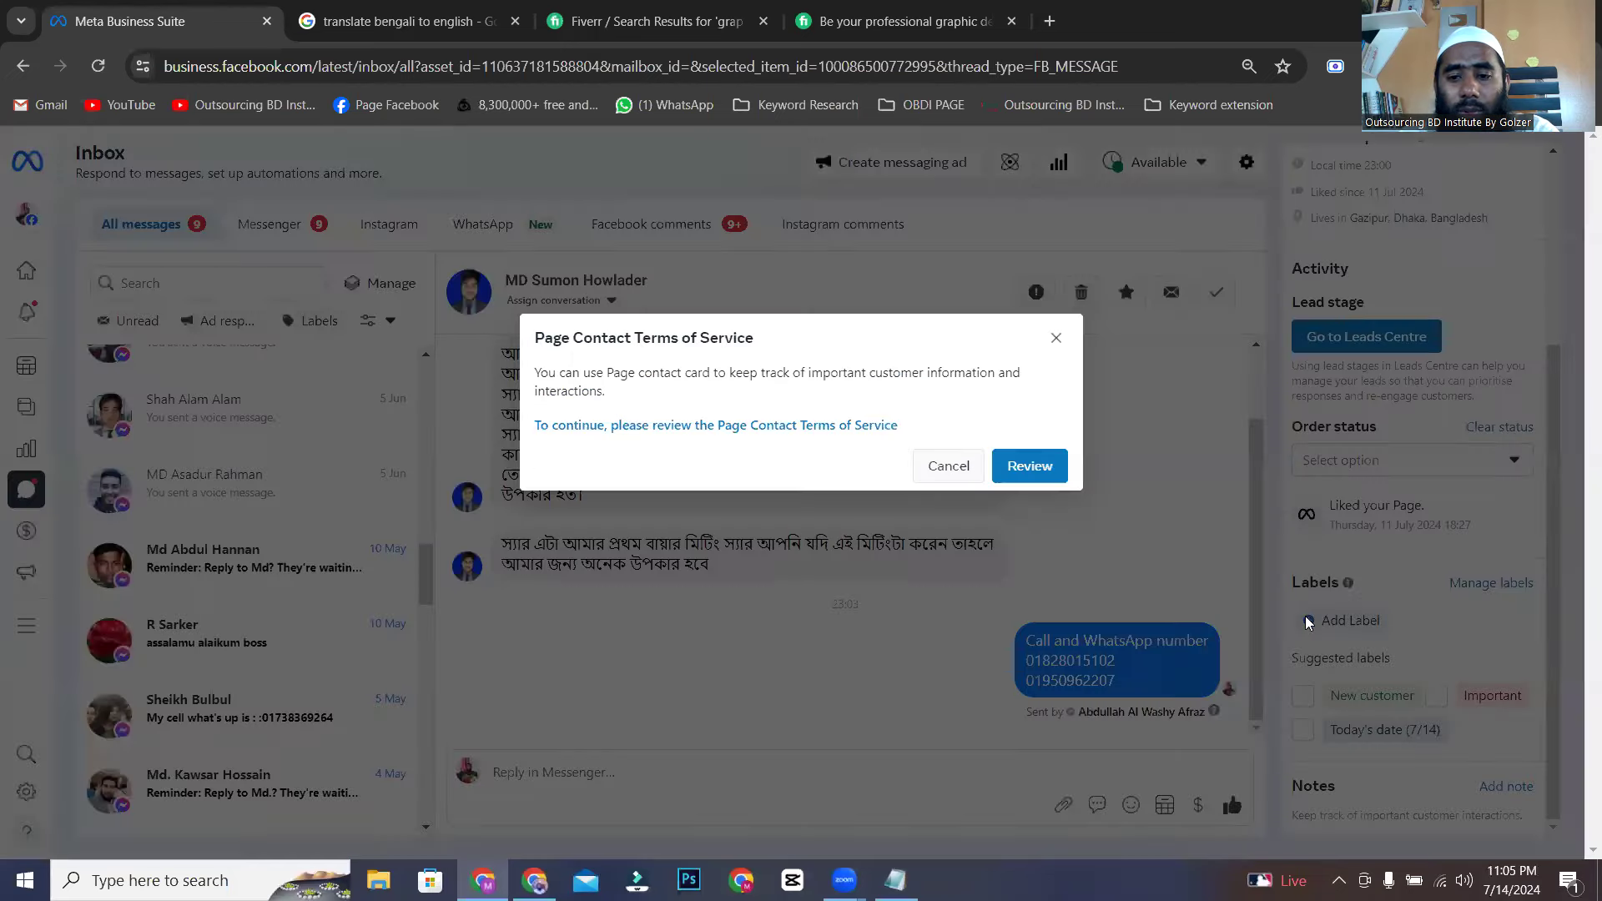
{"action": "left_click", "coordinate": [1035, 466]}
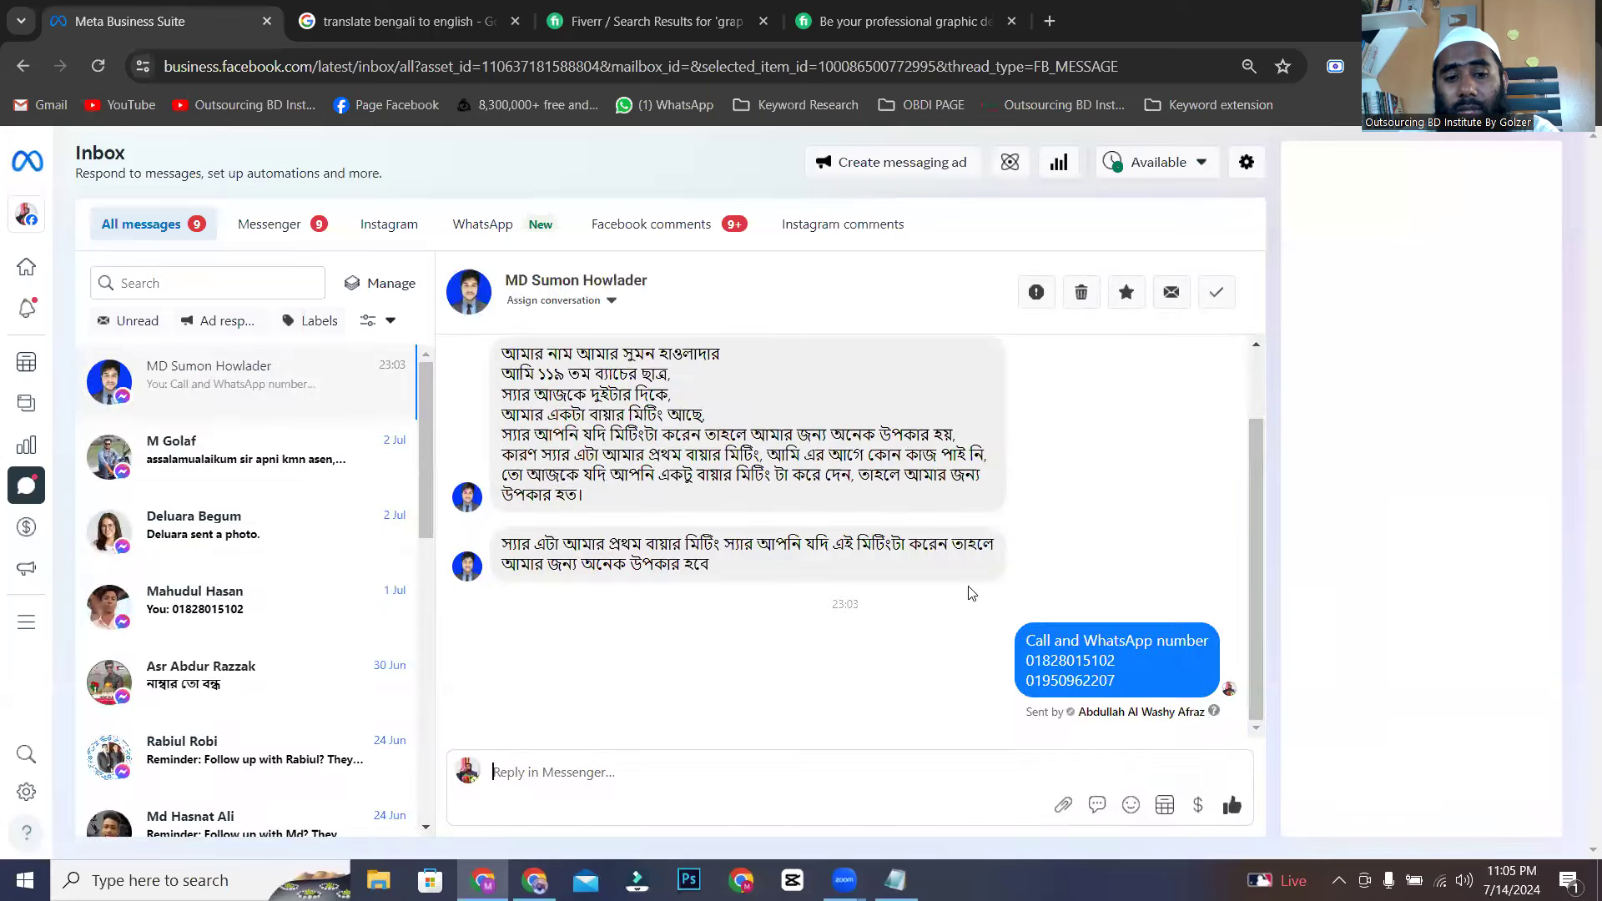
- Open the new label entry for the contact and enter the team member's name as the label
{"action": "scroll", "coordinate": [1318, 656], "scroll_direction": "down", "scroll_amount": 1}
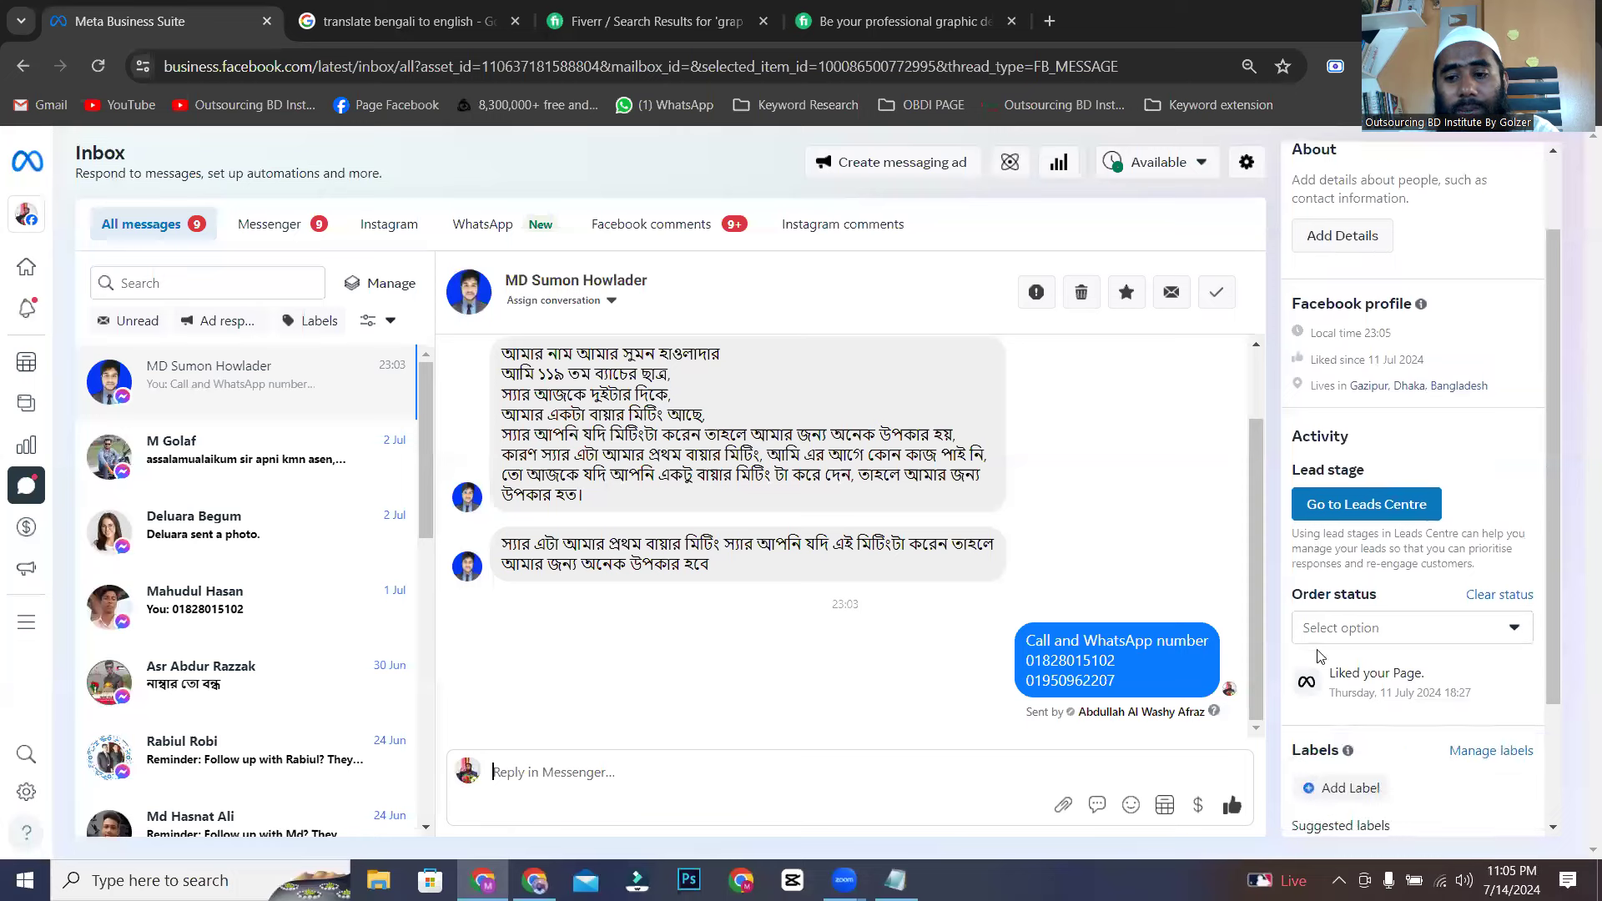
{"action": "scroll", "coordinate": [1338, 613], "scroll_direction": "down", "scroll_amount": 2}
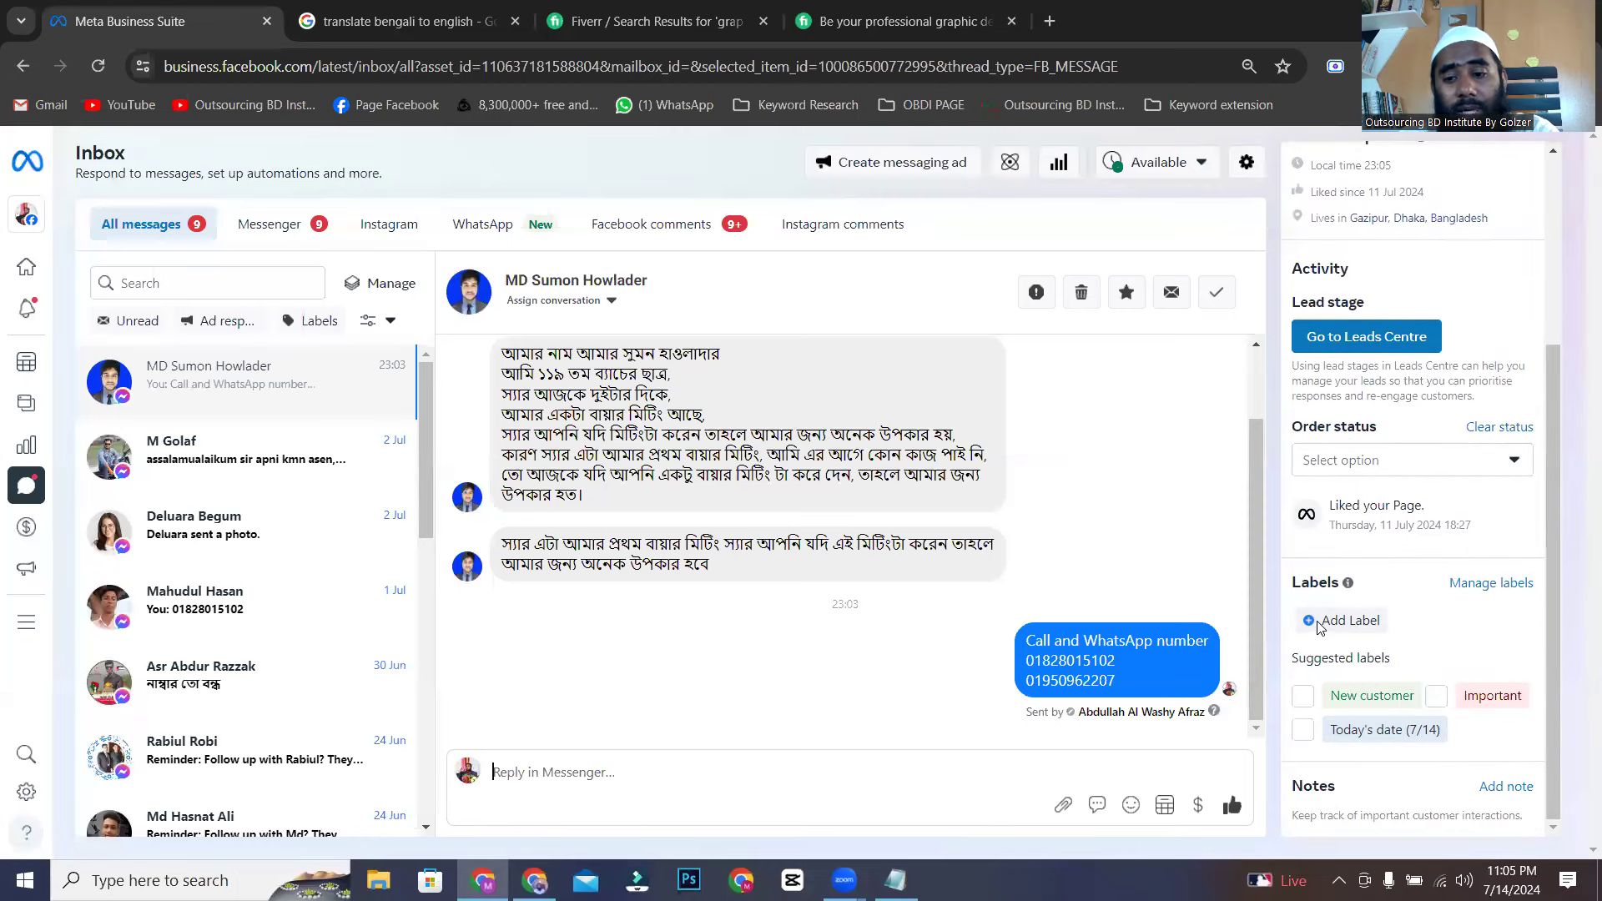
{"action": "left_click", "coordinate": [1308, 626]}
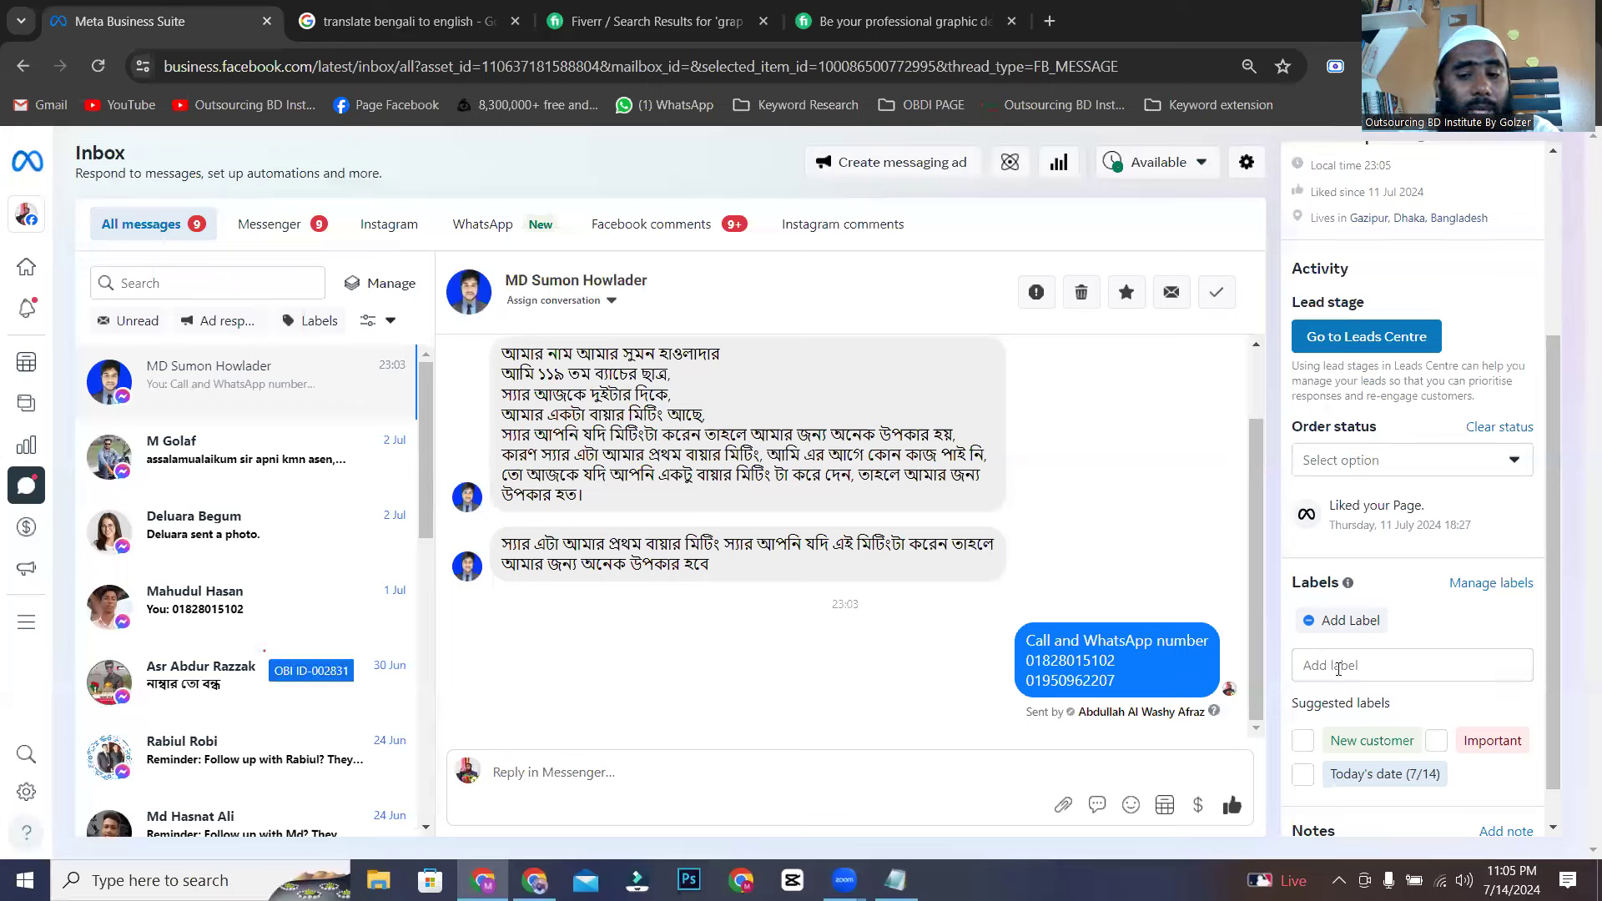
{"action": "left_click", "coordinate": [1338, 668]}
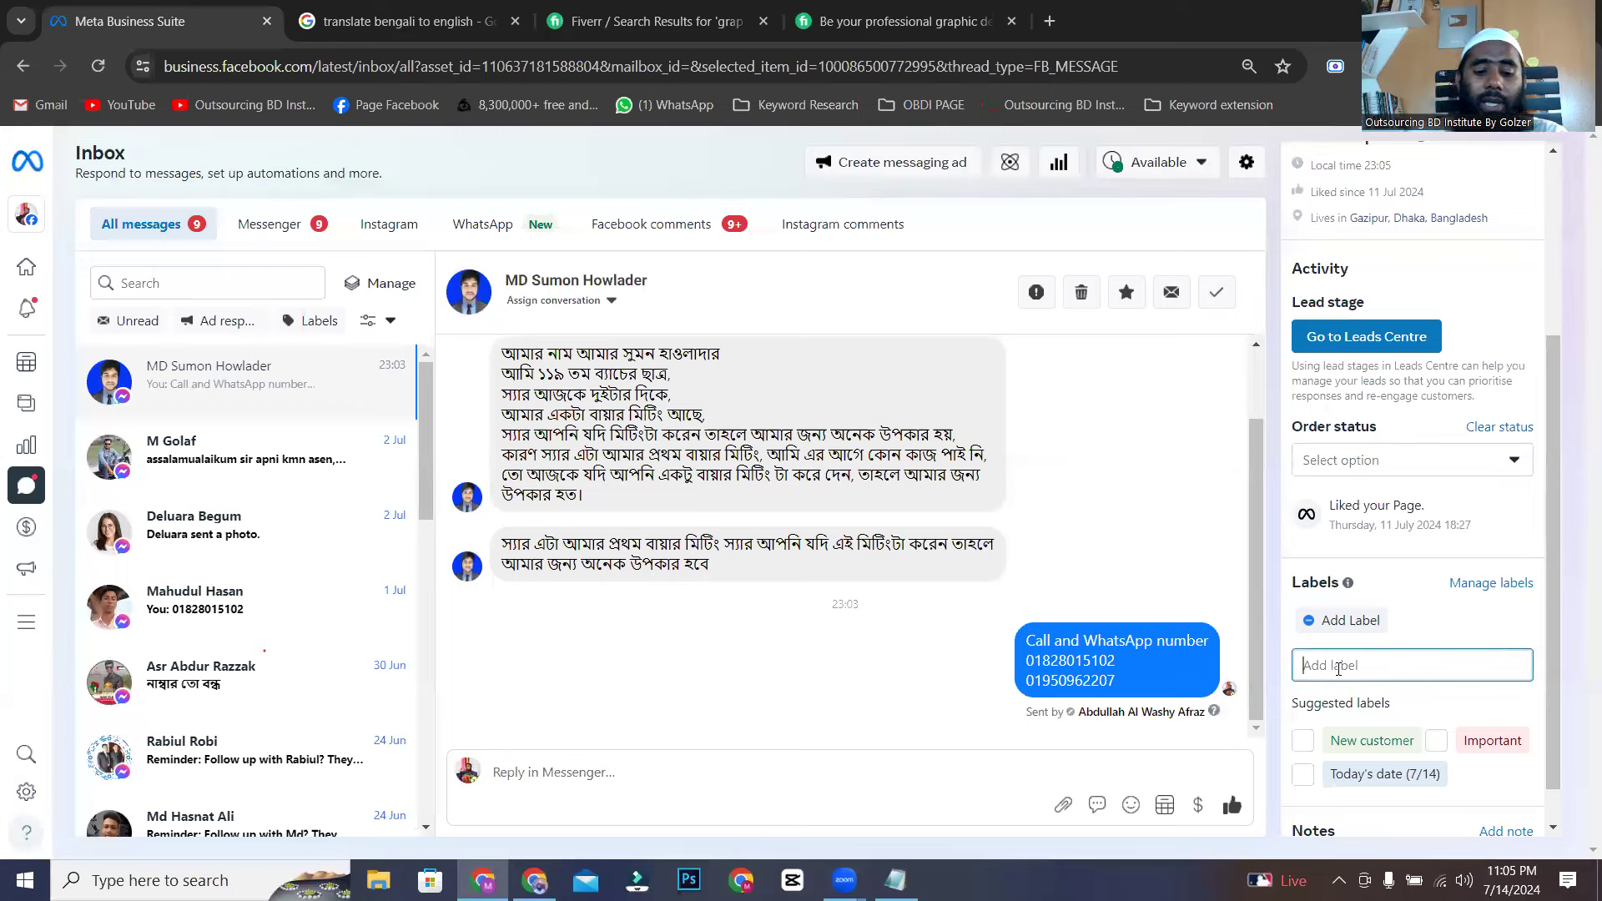
{"action": "type", "text": "Golzer"}
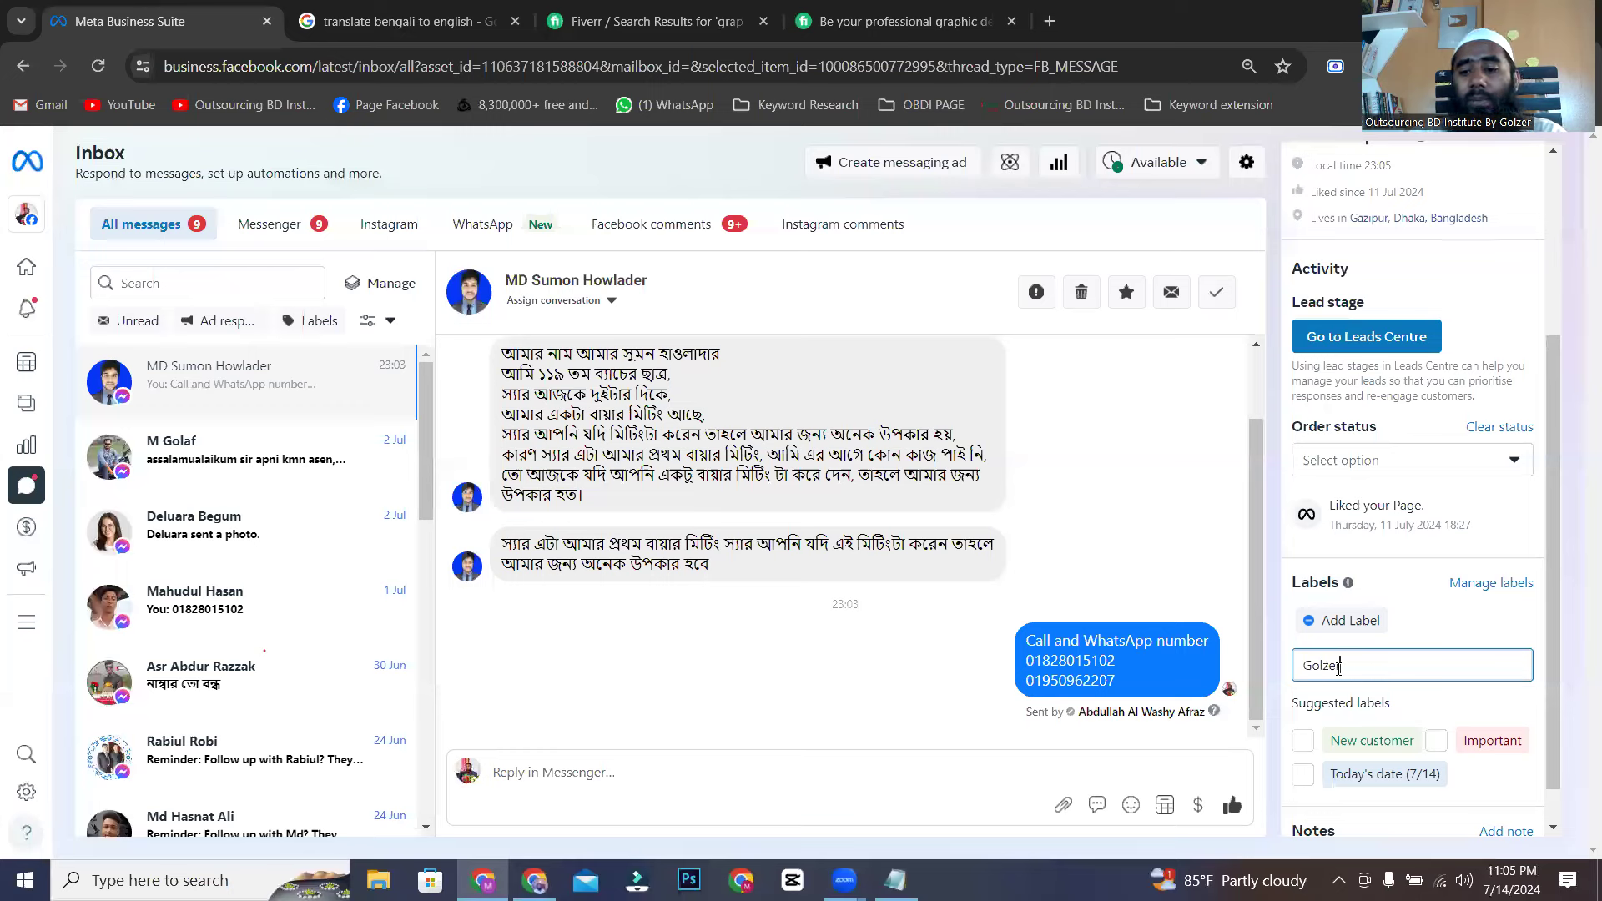
{"action": "left_click", "coordinate": [1460, 705]}
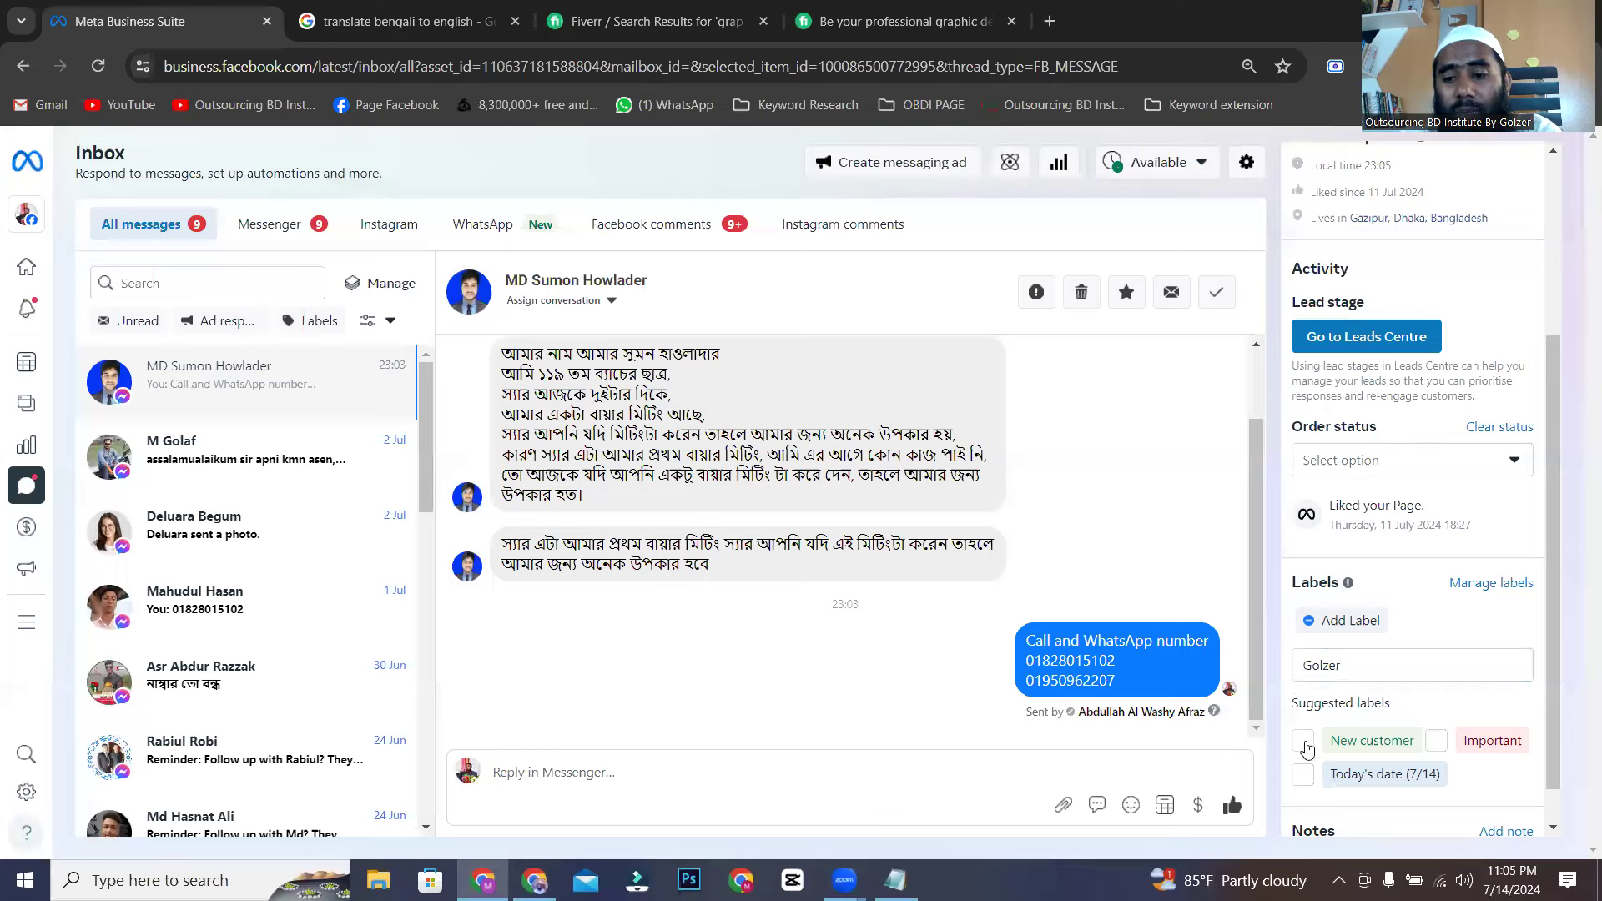
{"action": "scroll", "coordinate": [1338, 743], "scroll_direction": "down", "scroll_amount": 1}
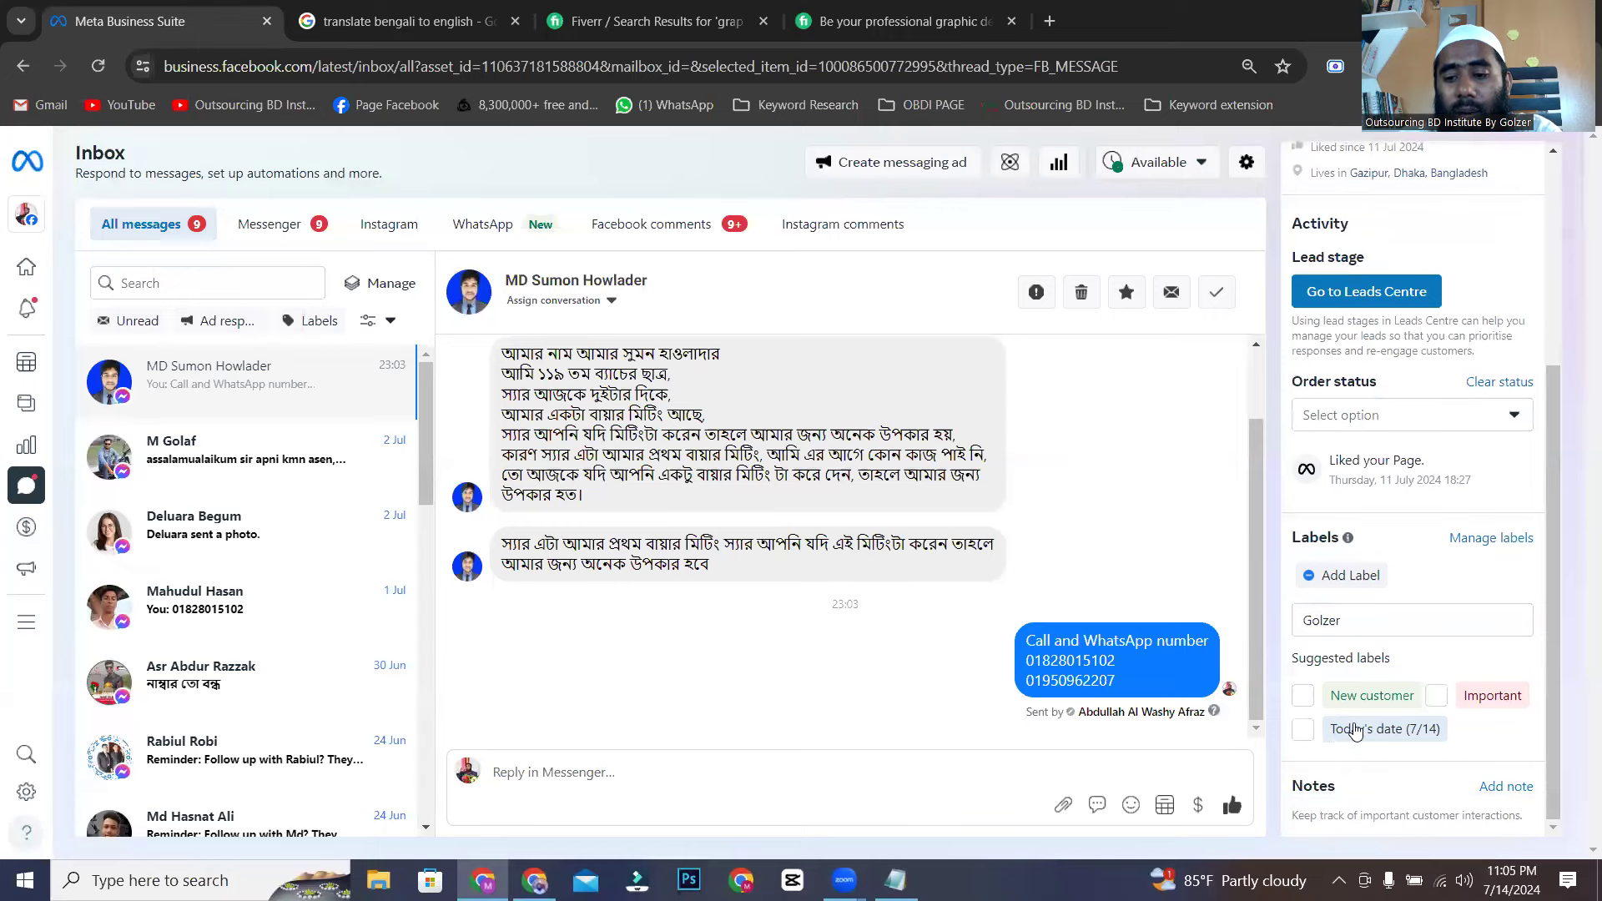
{"action": "left_click_drag", "start_coordinate": [1343, 620], "coordinate": [1299, 627]}
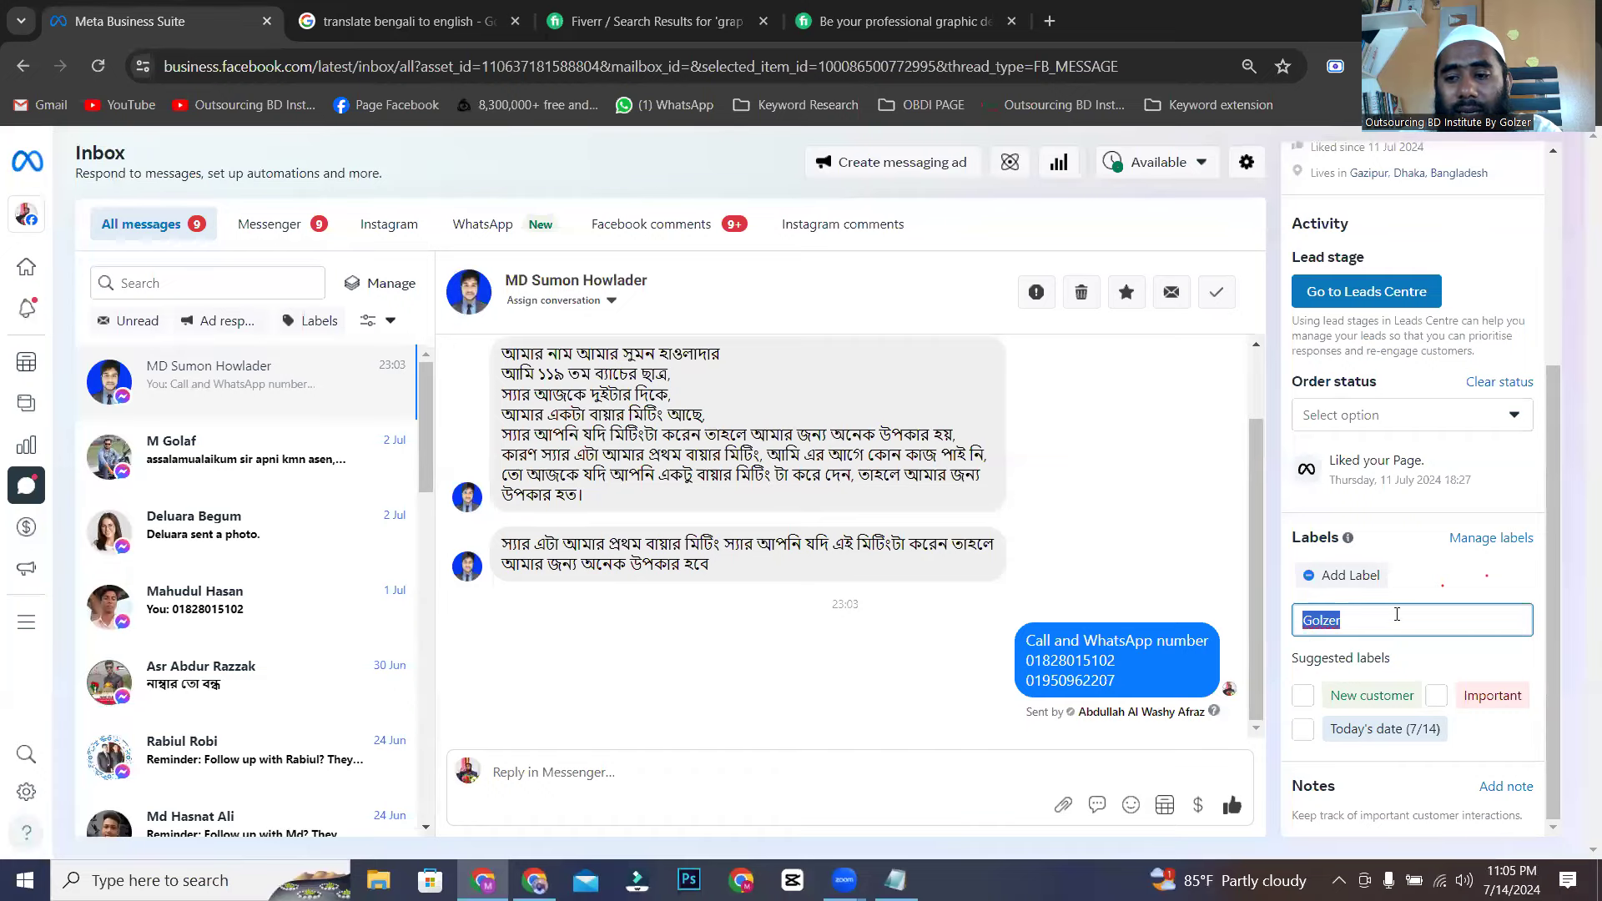
- In the label manager, create a blue label with the team member's name and finish managing labels
{"action": "left_click", "coordinate": [1470, 541]}
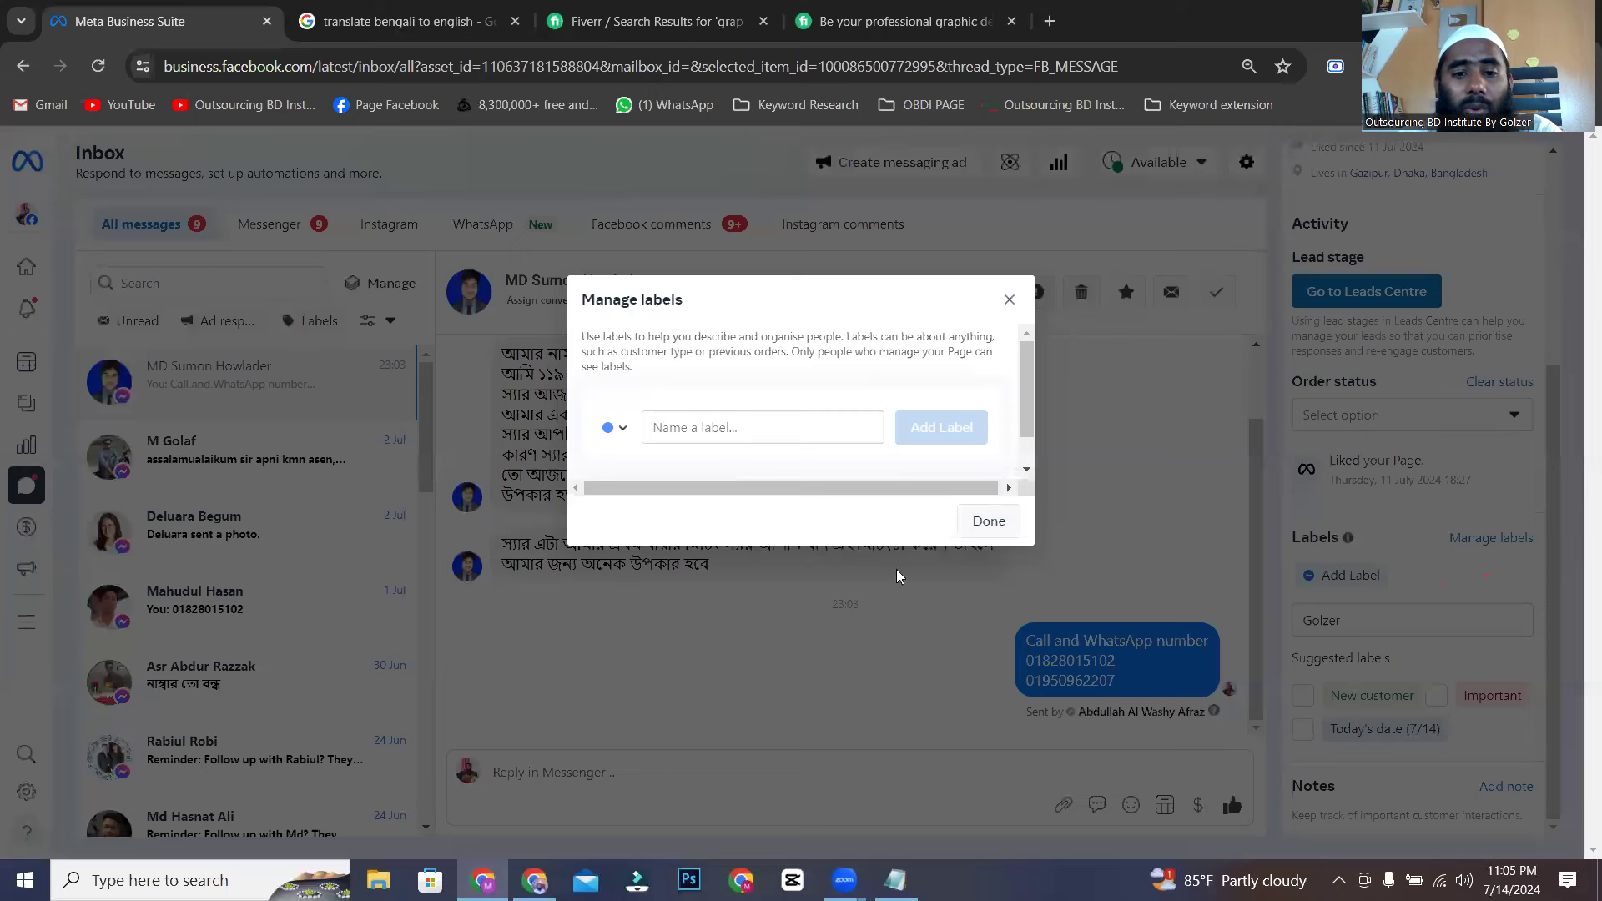
{"action": "left_click", "coordinate": [803, 437]}
{"action": "left_click", "coordinate": [622, 430]}
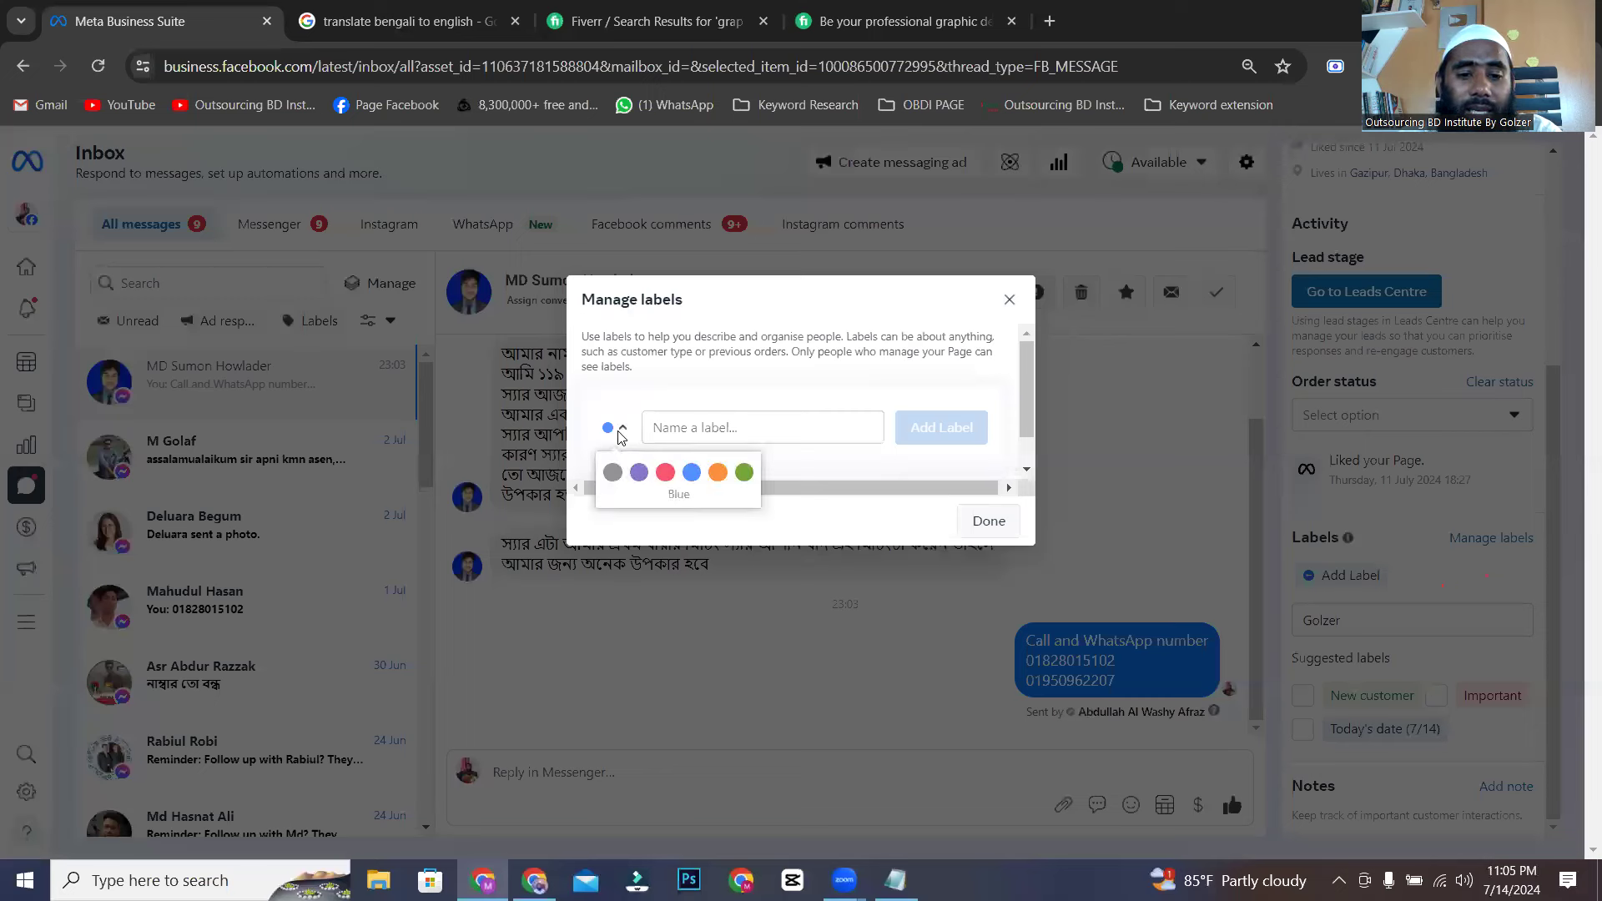
{"action": "left_click", "coordinate": [735, 431]}
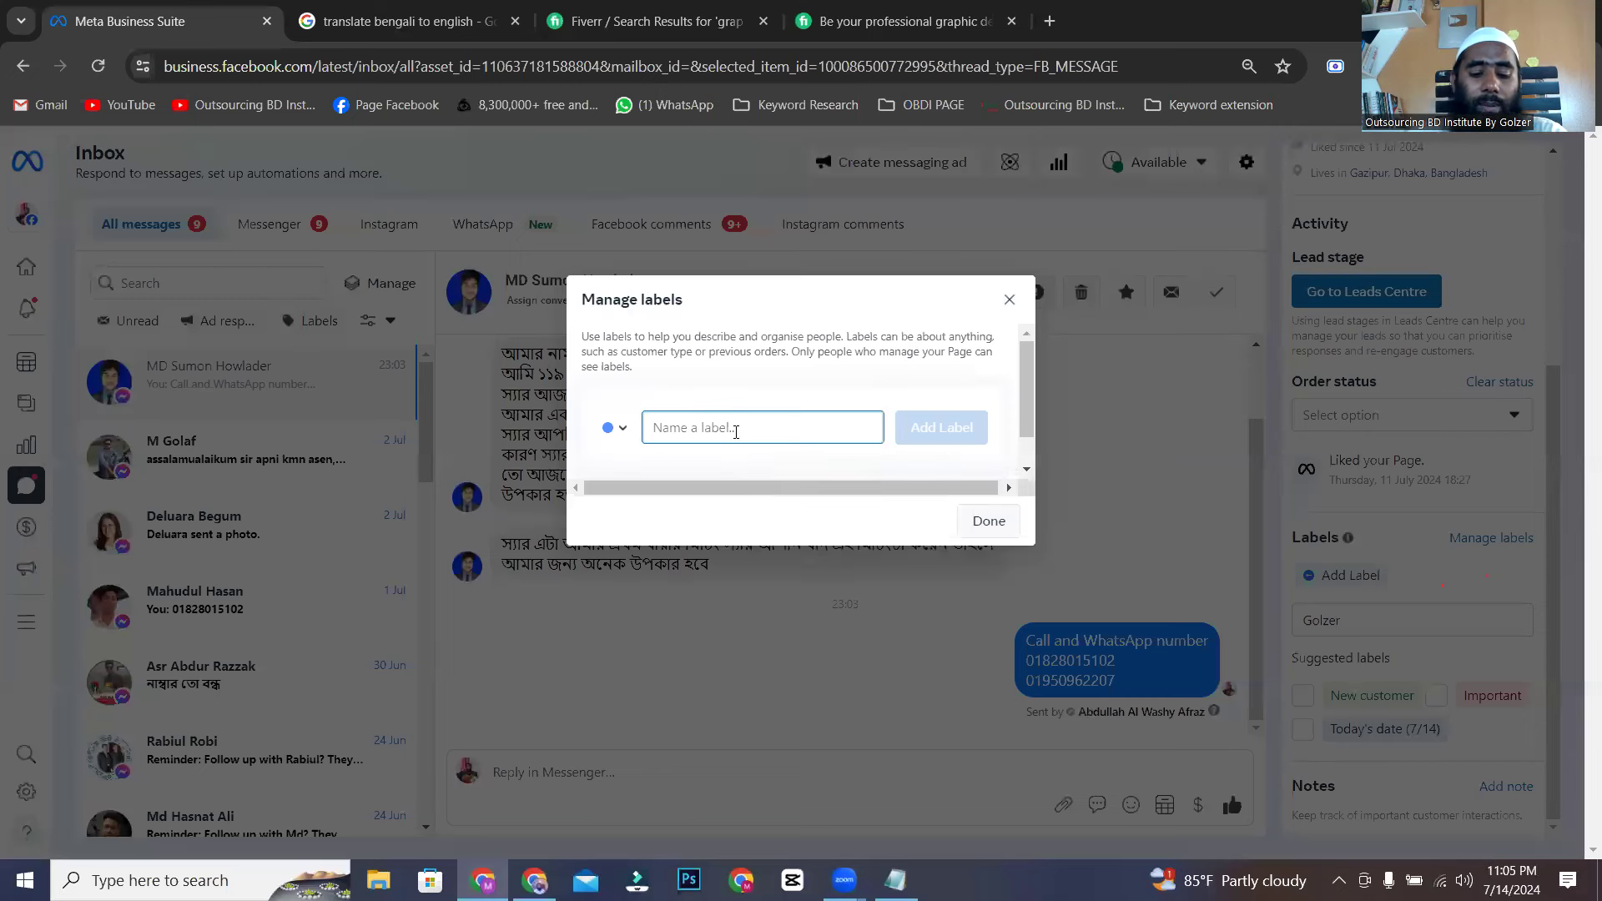
{"action": "type", "text": "Golzer"}
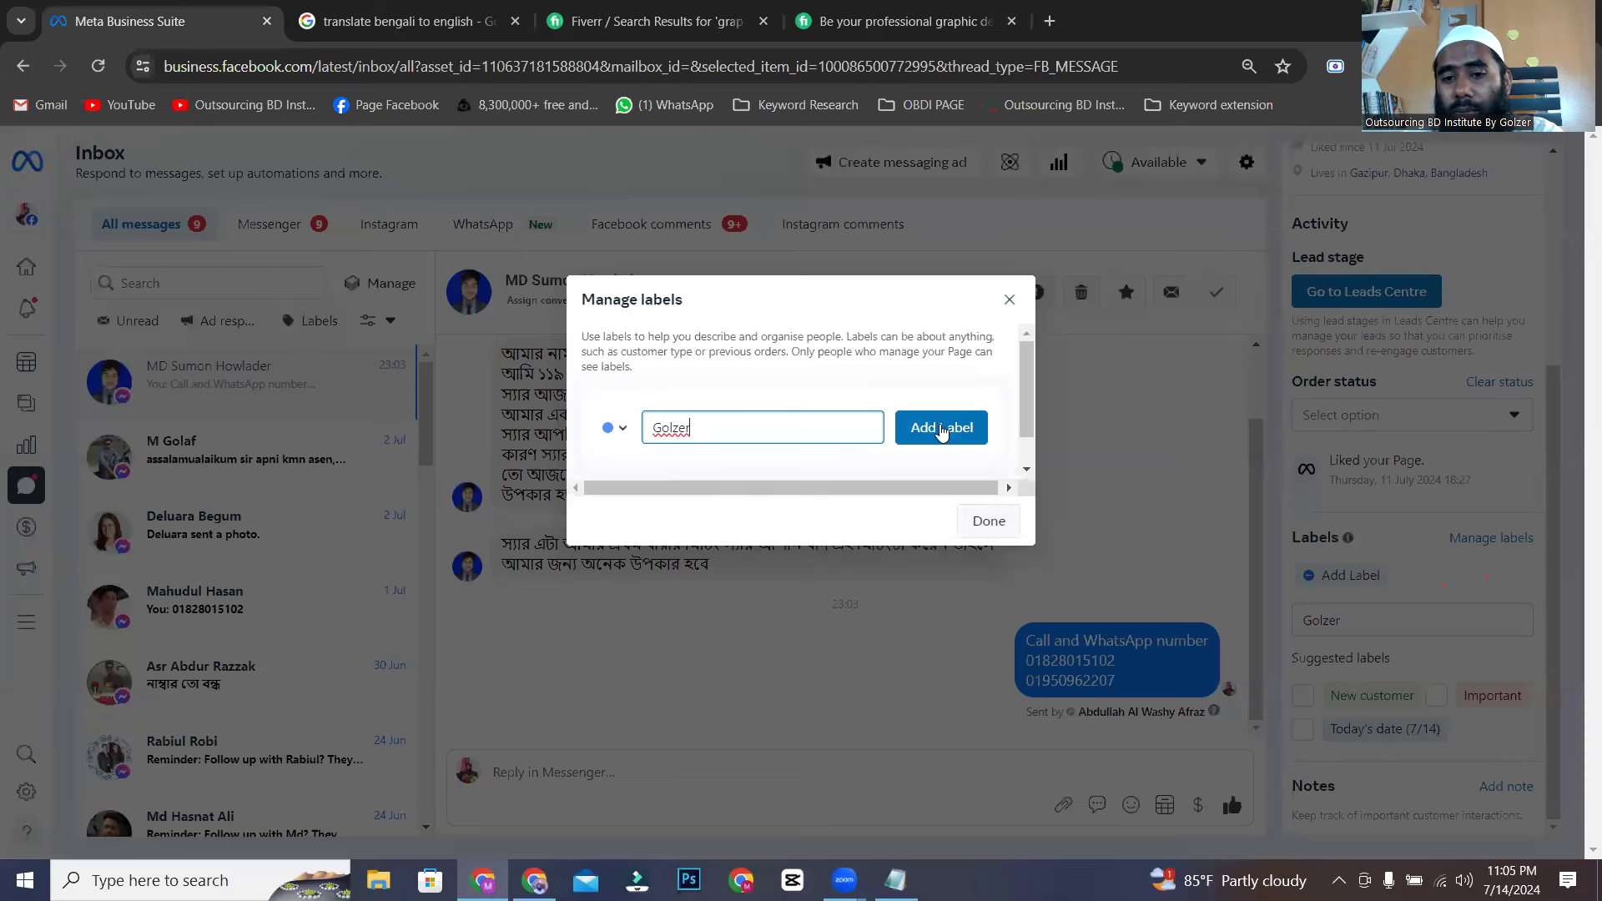
{"action": "left_click", "coordinate": [941, 429]}
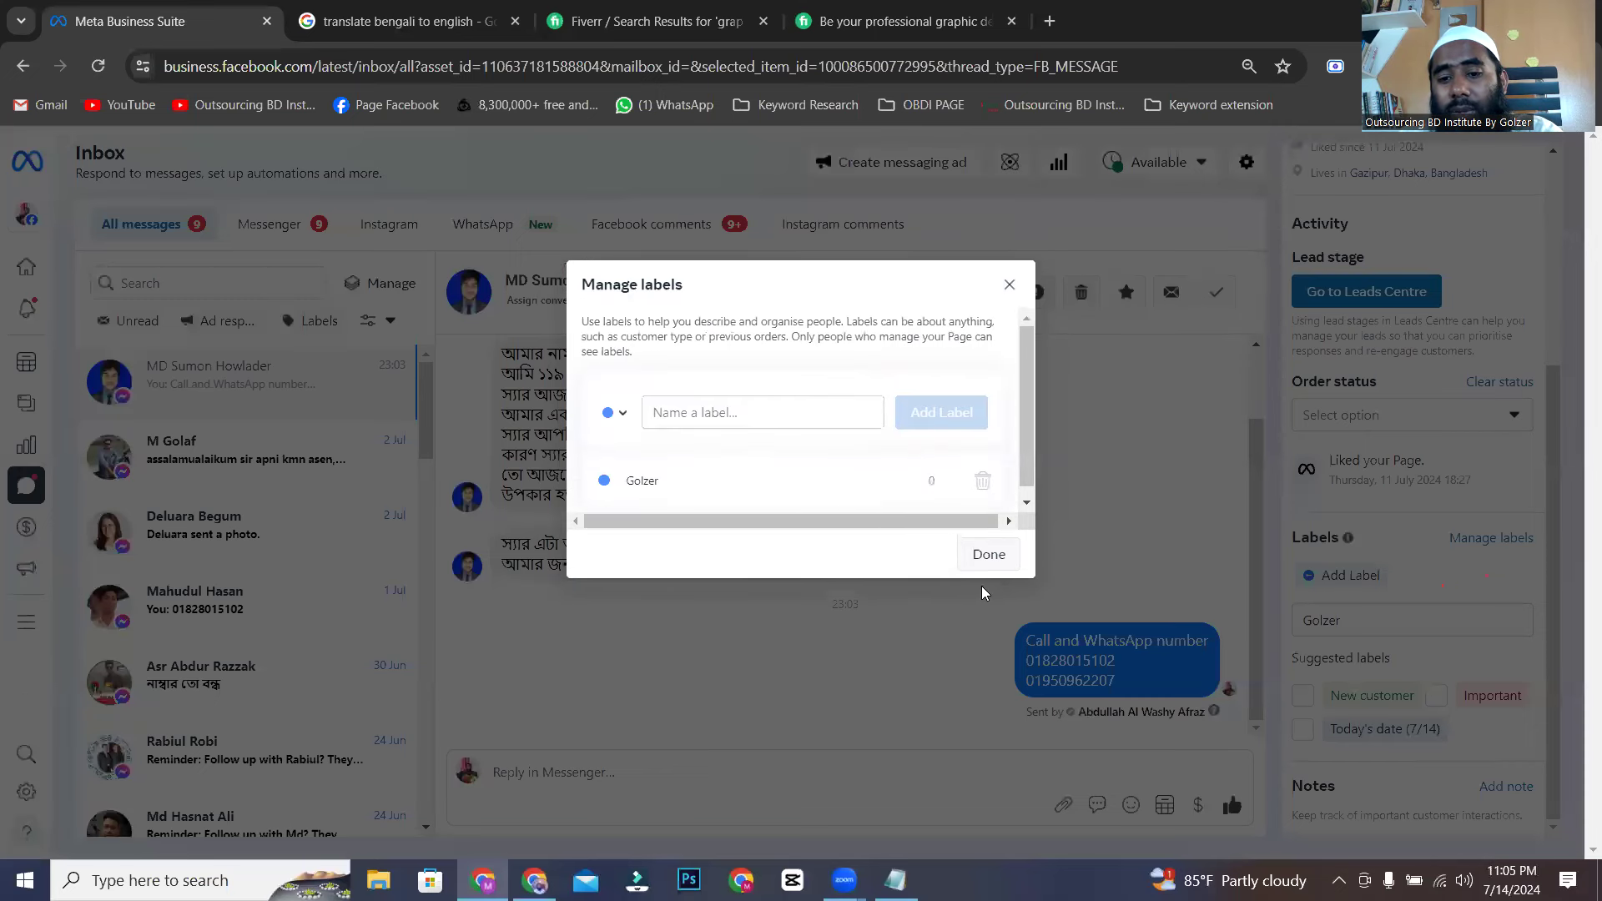
{"action": "left_click", "coordinate": [711, 412]}
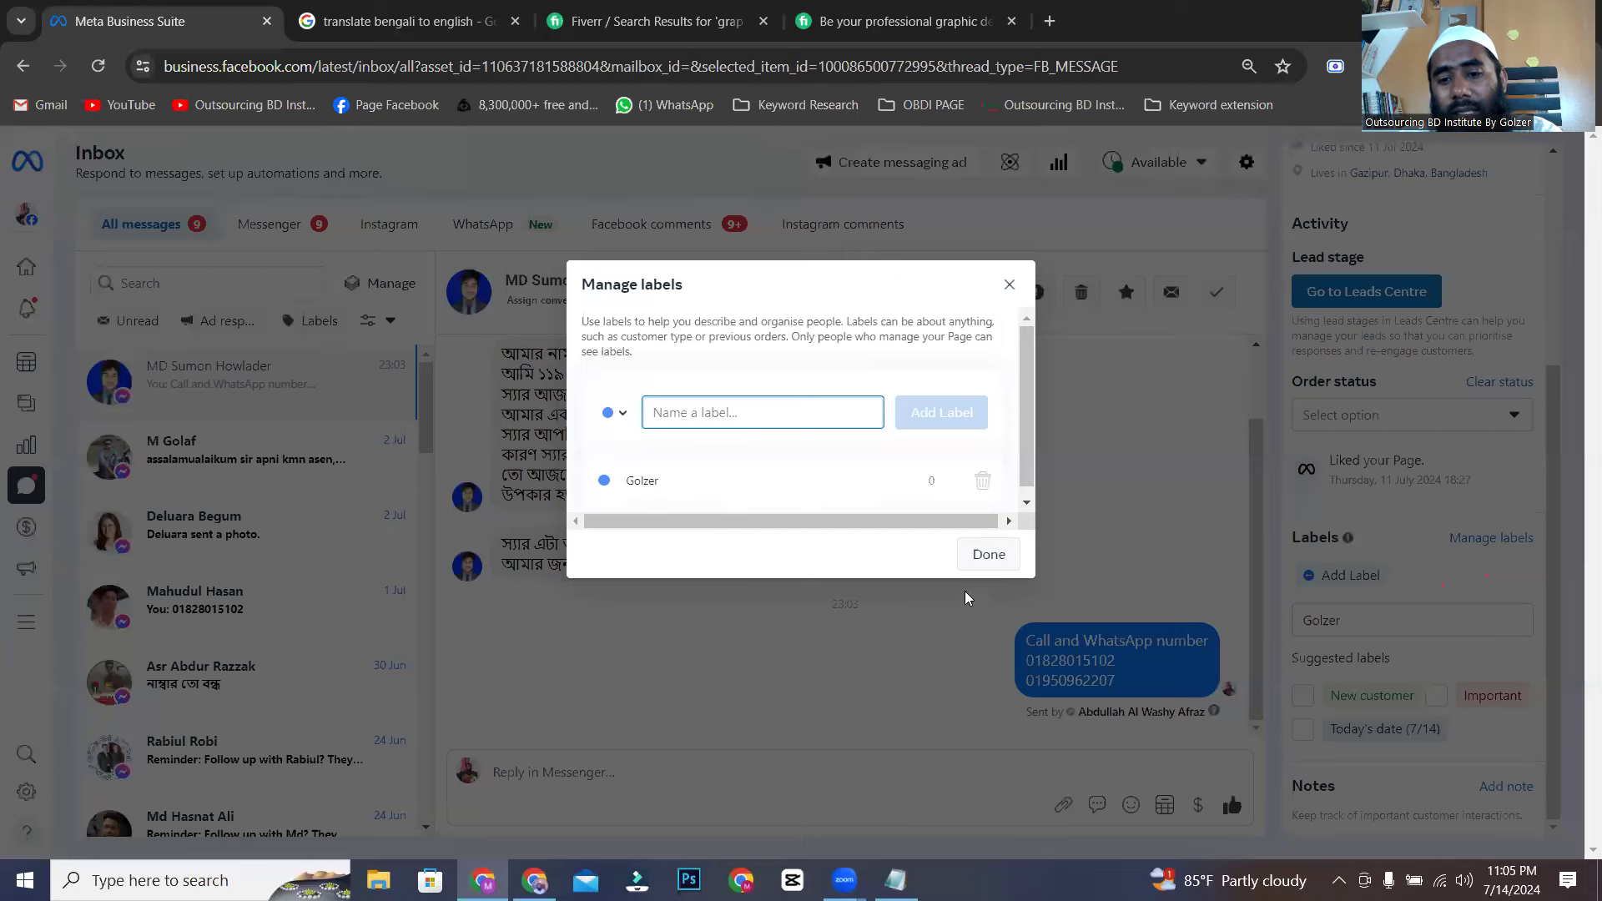
{"action": "left_click", "coordinate": [984, 554]}
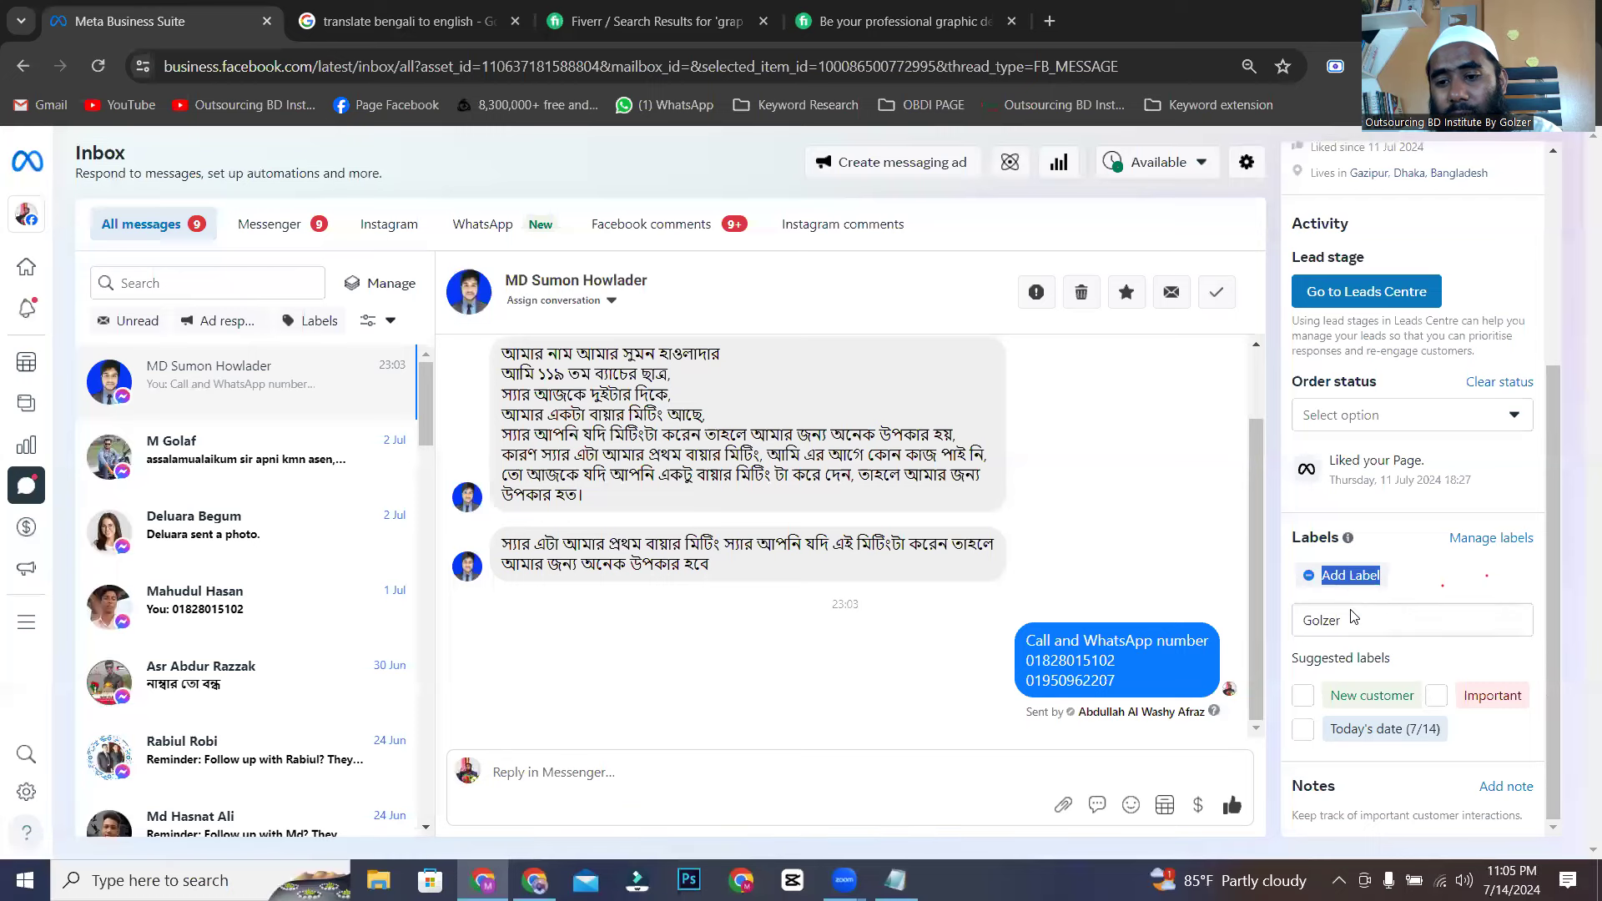
{"action": "left_click_drag", "start_coordinate": [1353, 618], "coordinate": [1303, 622]}
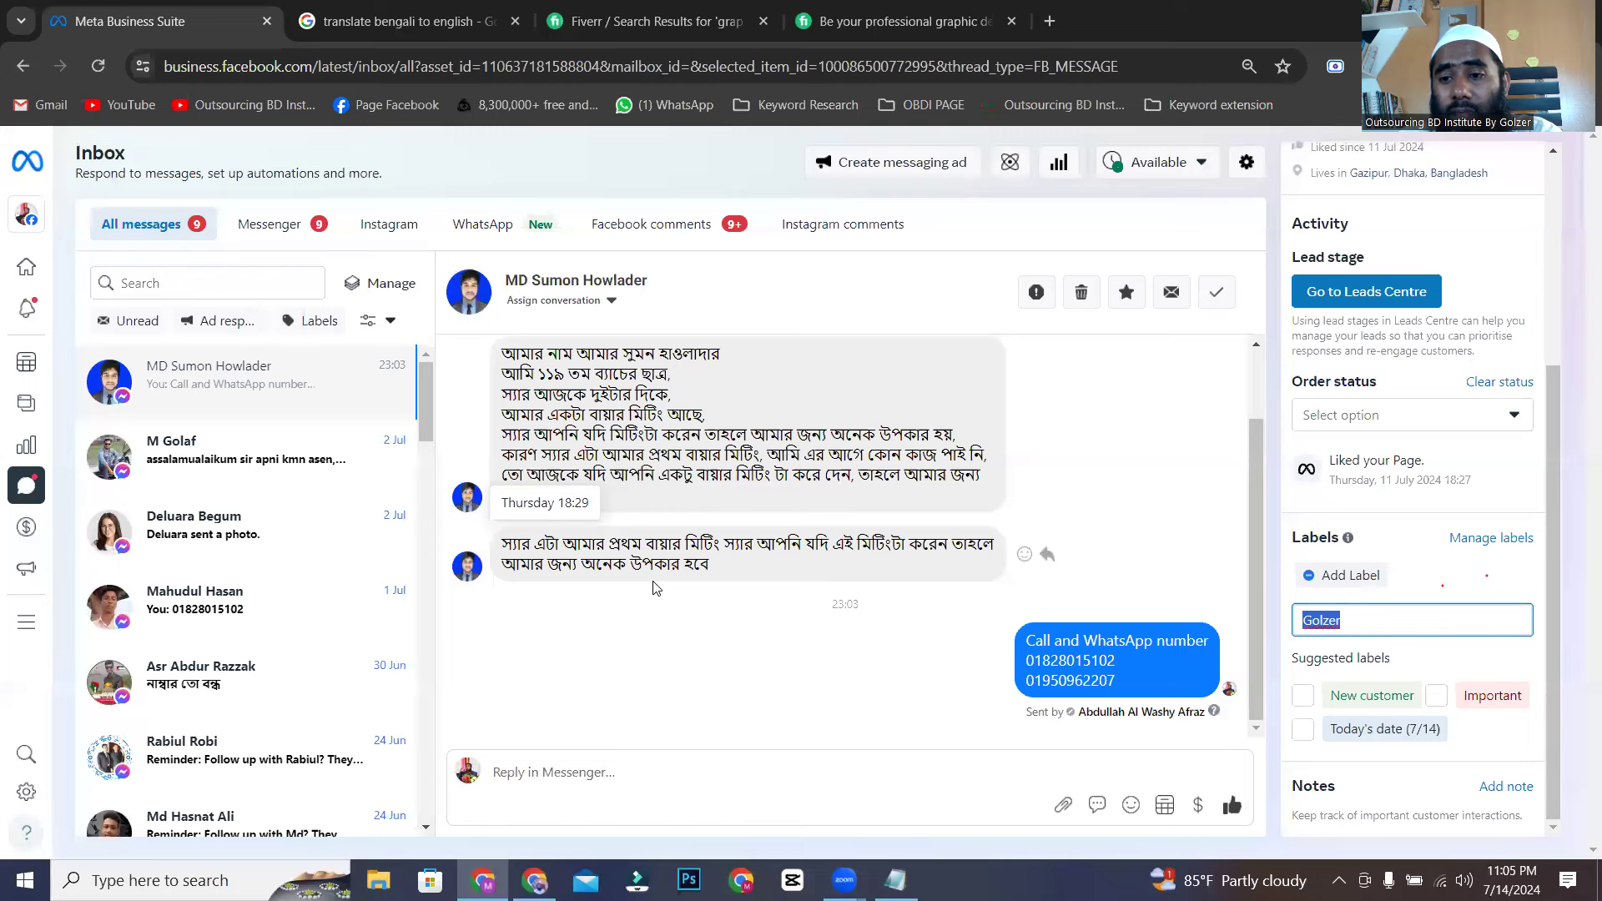
- Set the open contact's order status to Ordered and advance it to Paid
{"action": "left_click_drag", "start_coordinate": [1292, 381], "coordinate": [1368, 381]}
{"action": "left_click", "coordinate": [1506, 416]}
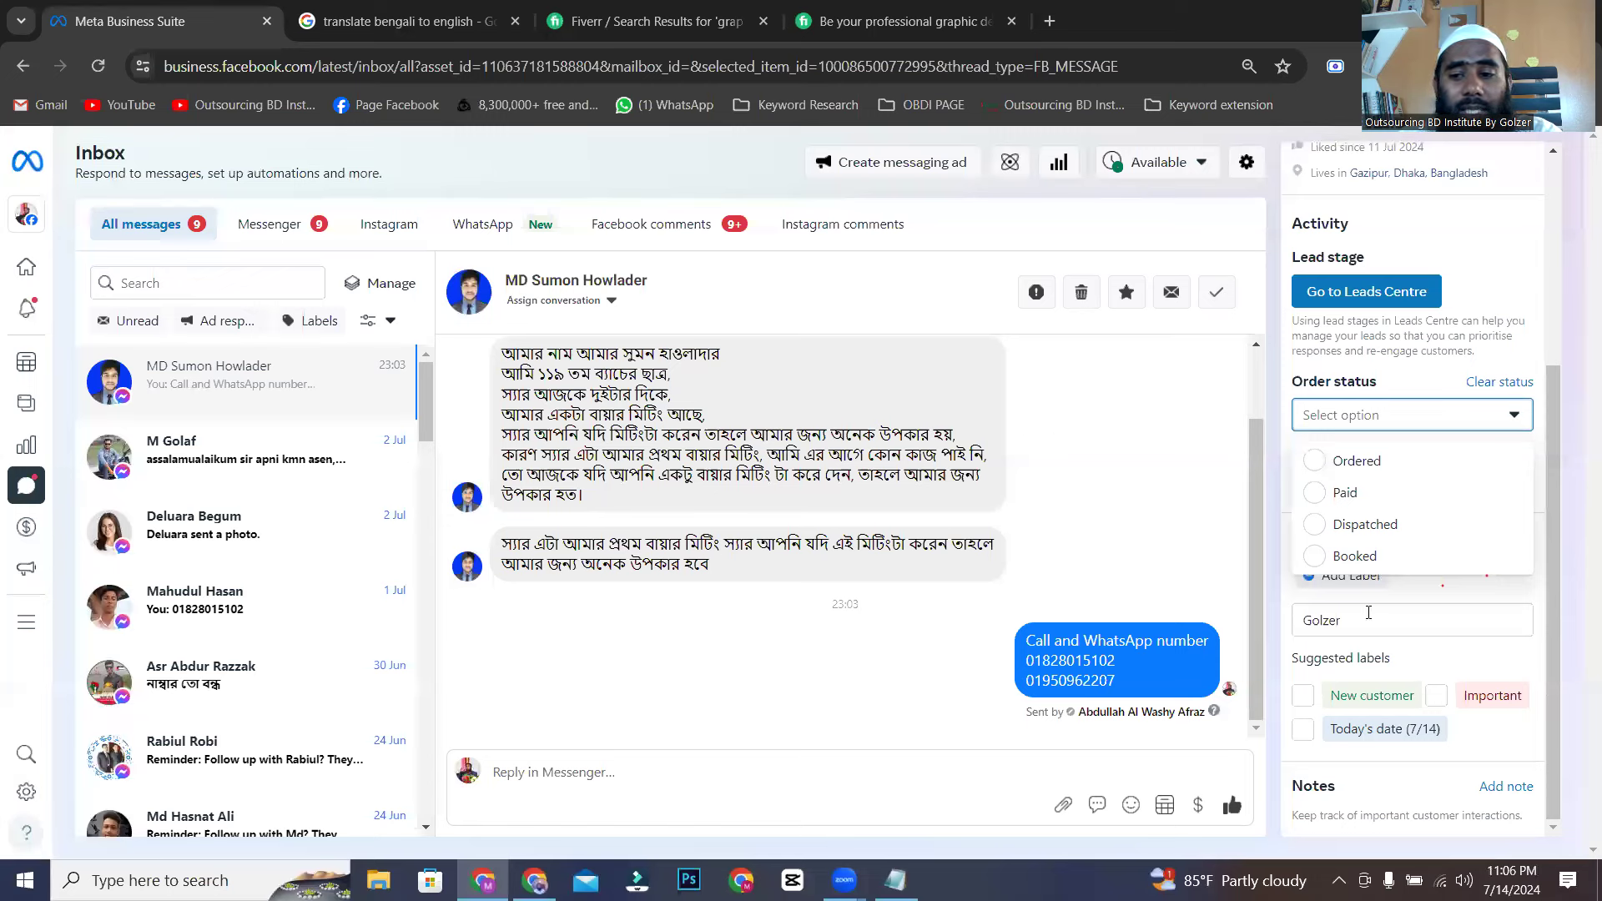
{"action": "left_click", "coordinate": [1318, 466]}
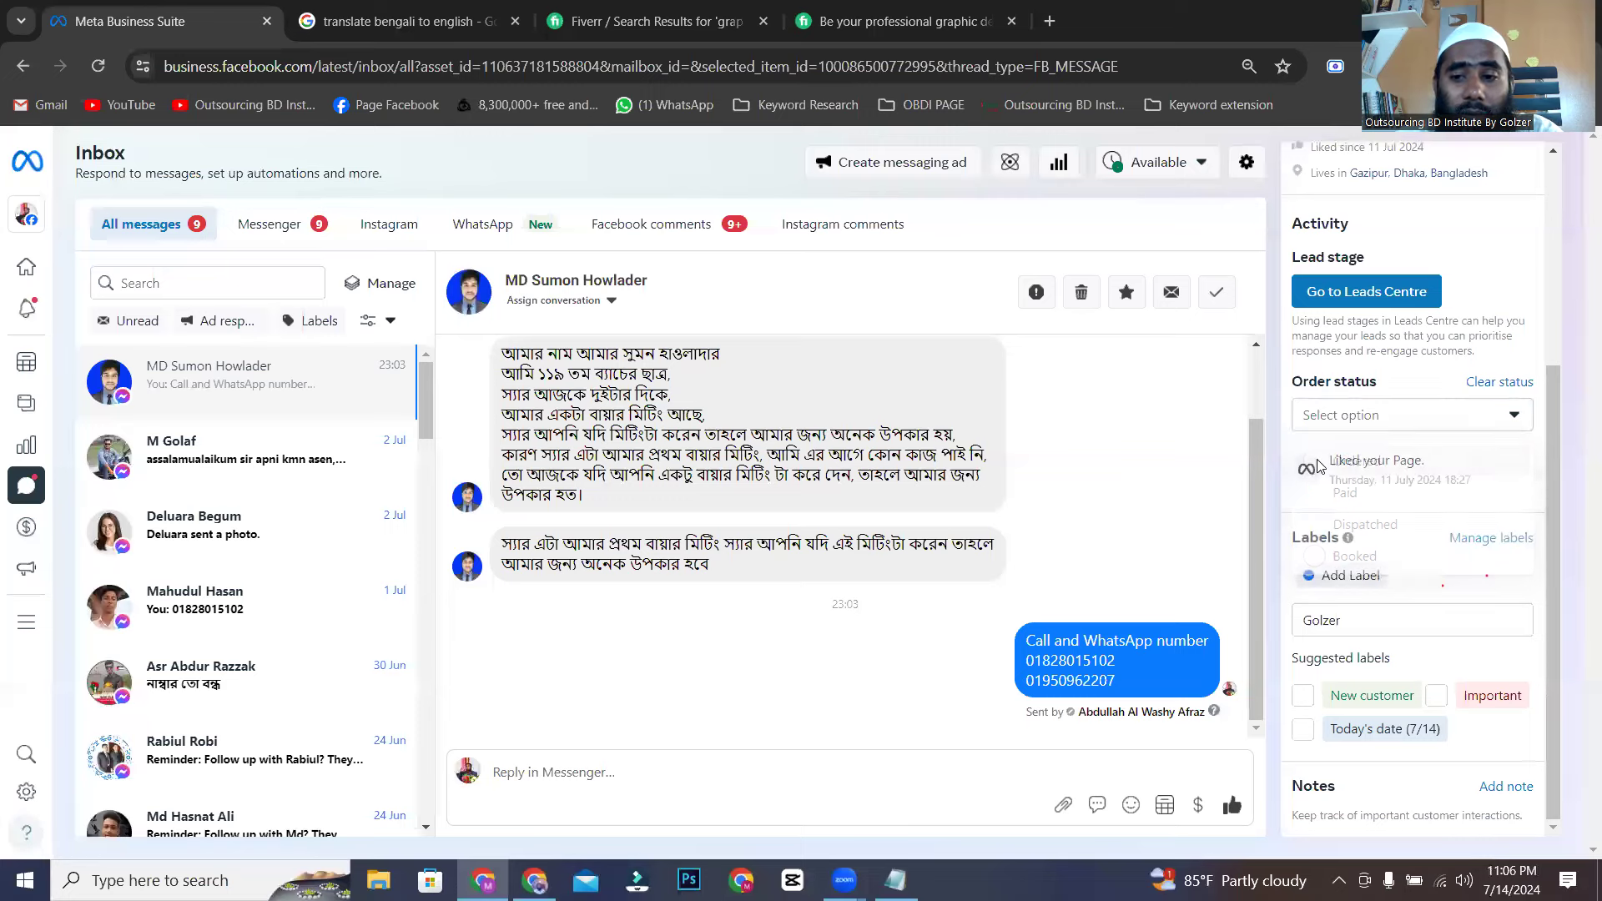
{"action": "left_click", "coordinate": [1510, 416]}
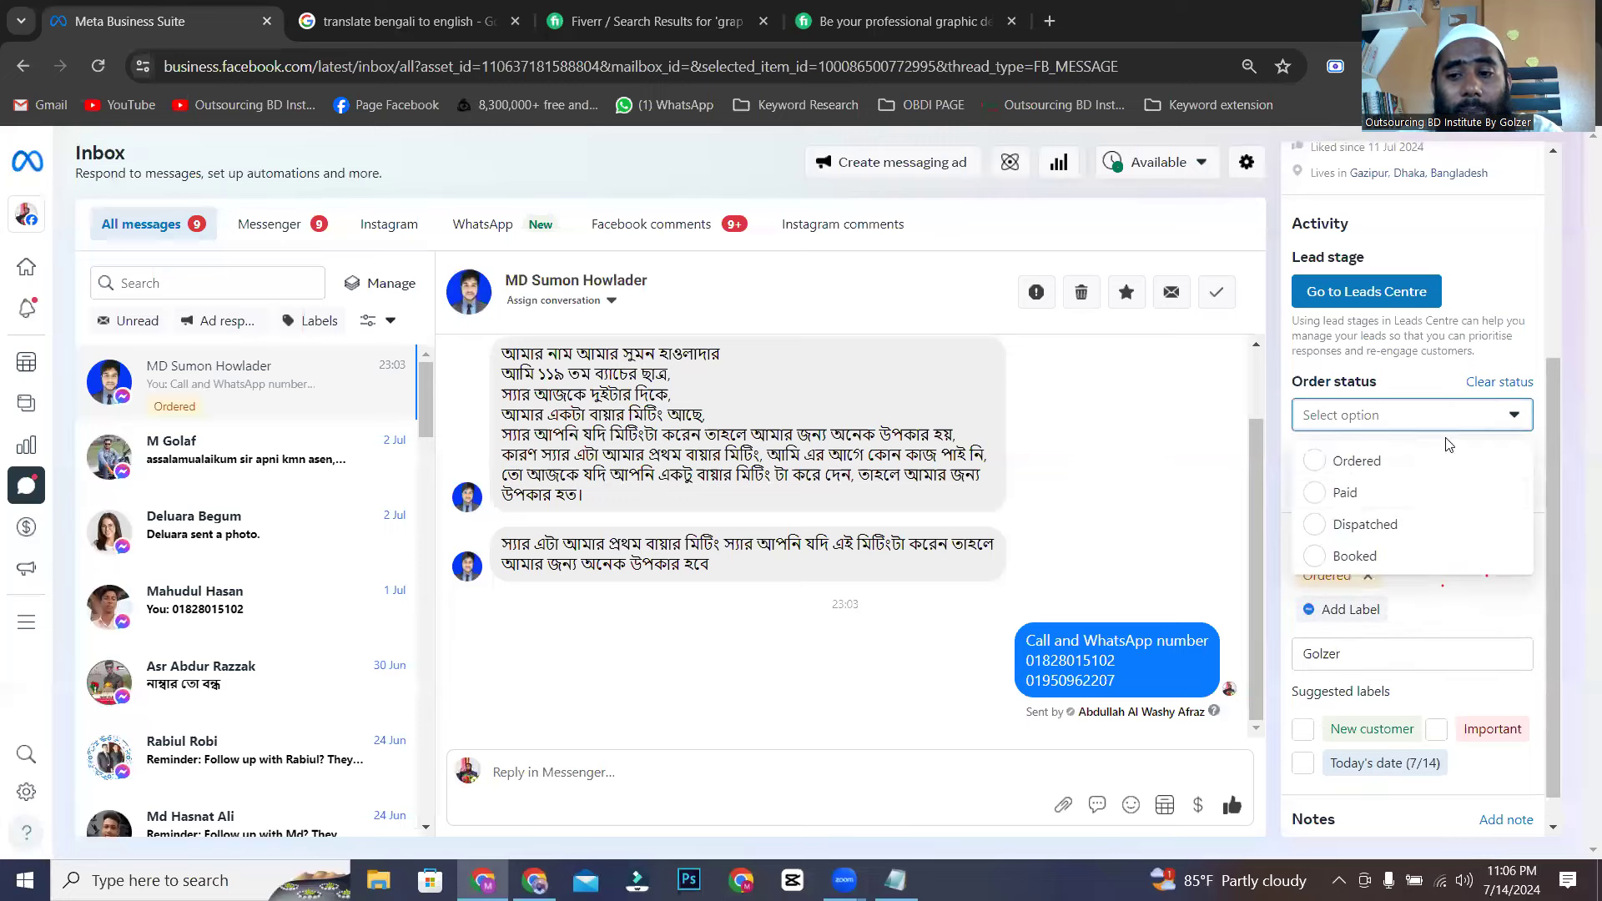
{"action": "left_click", "coordinate": [1332, 506]}
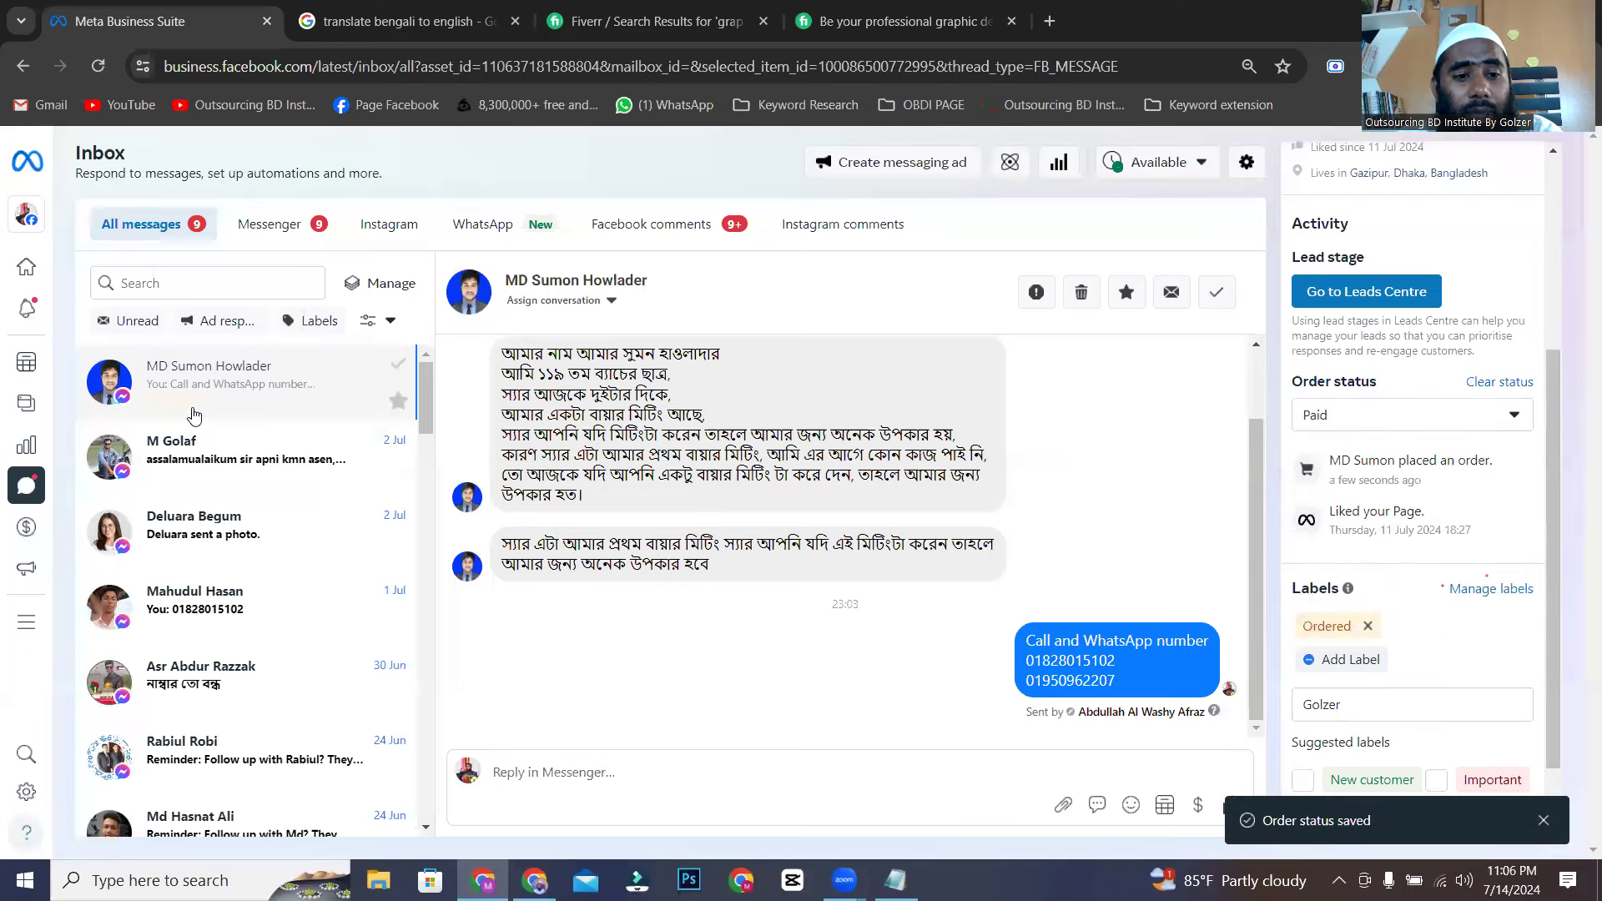
- Change the contact's order status to Booked
{"action": "left_click", "coordinate": [1432, 416]}
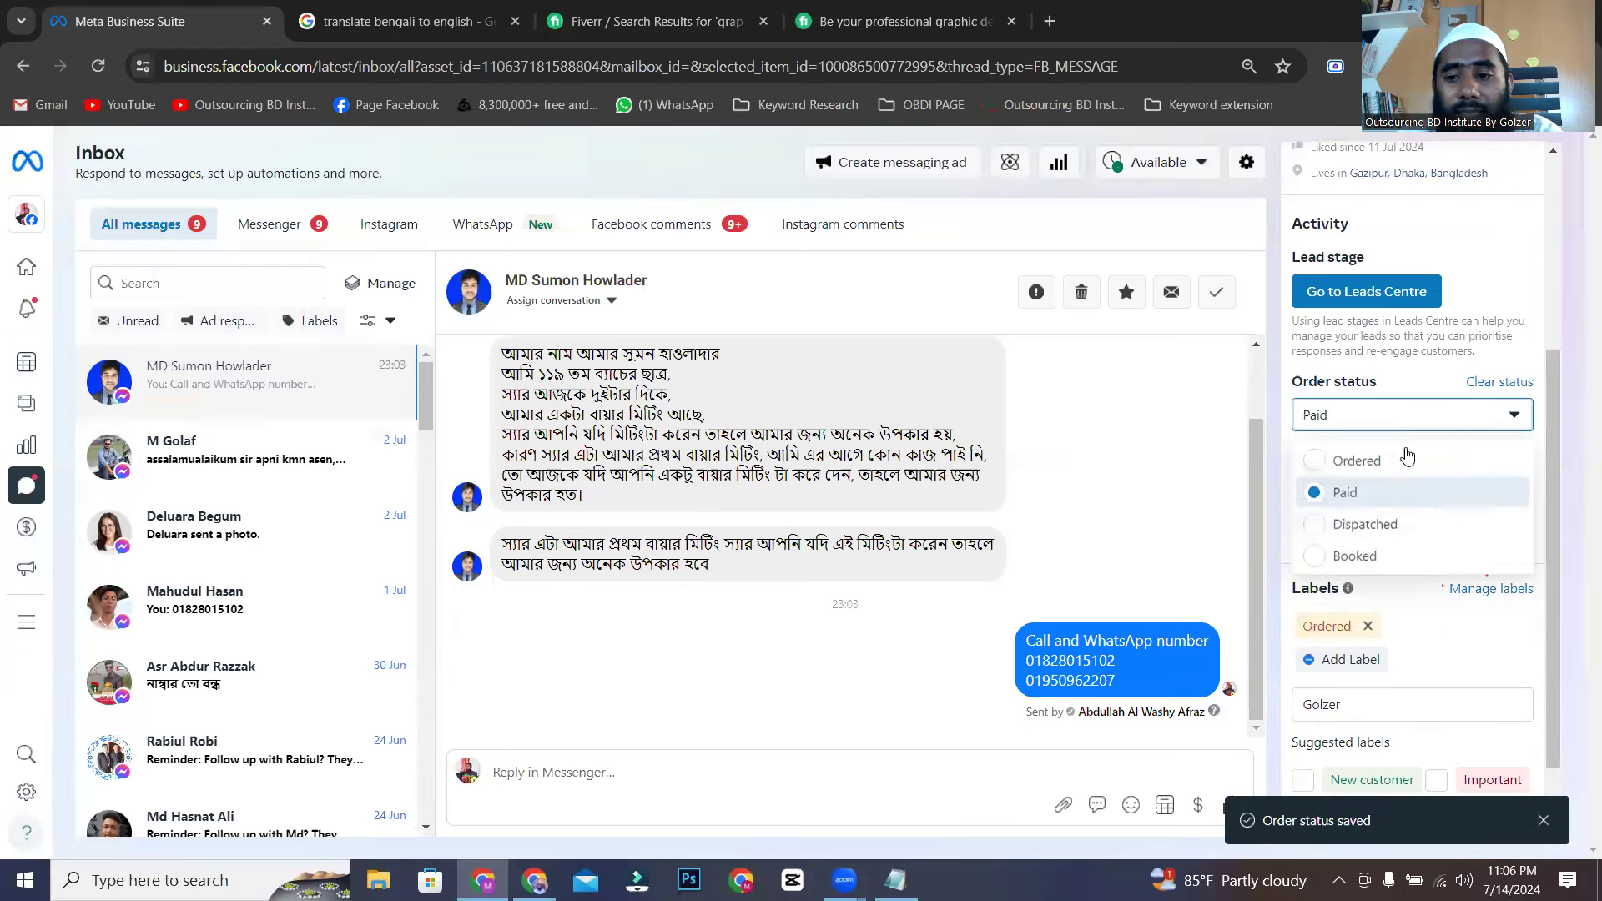
{"action": "key", "text": "Escape"}
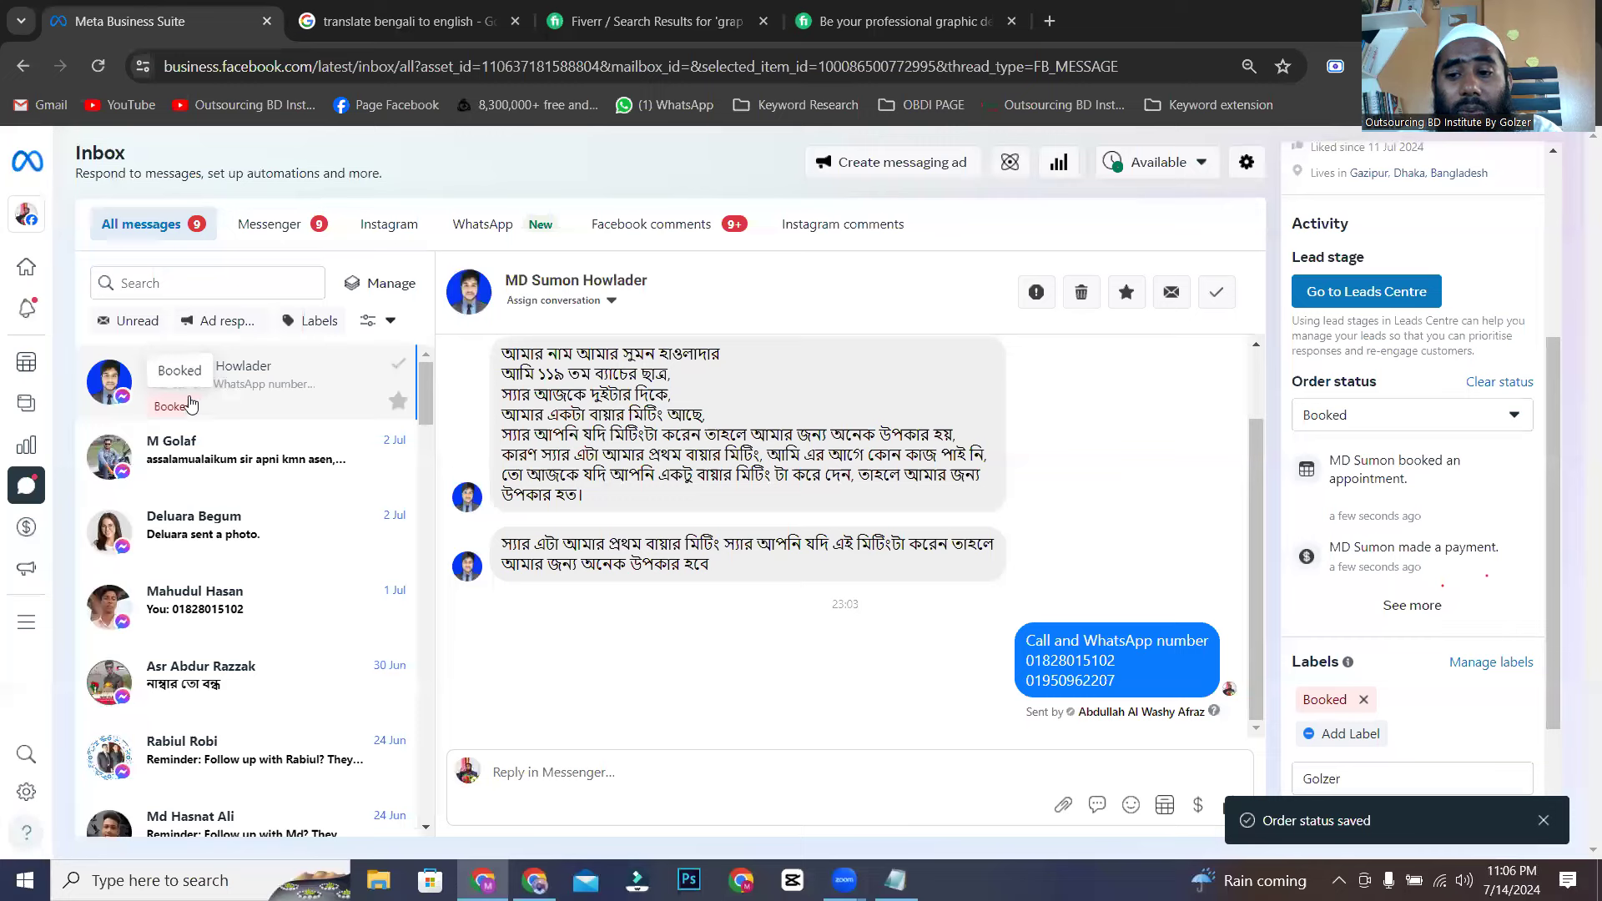
{"action": "left_click", "coordinate": [1476, 427]}
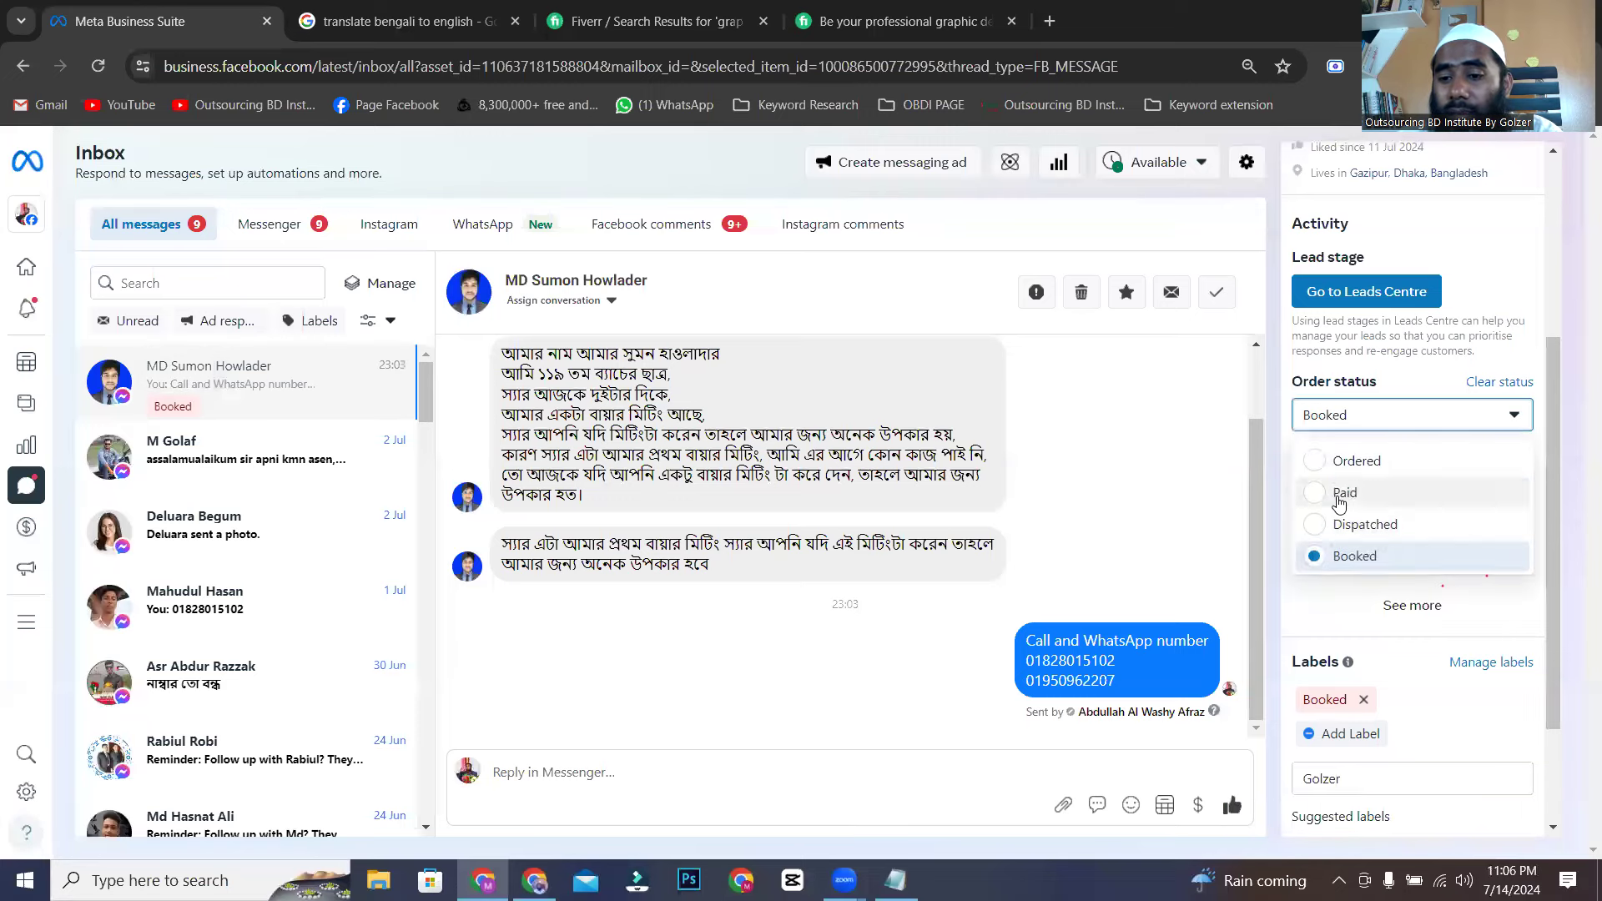
{"action": "left_click", "coordinate": [1312, 558]}
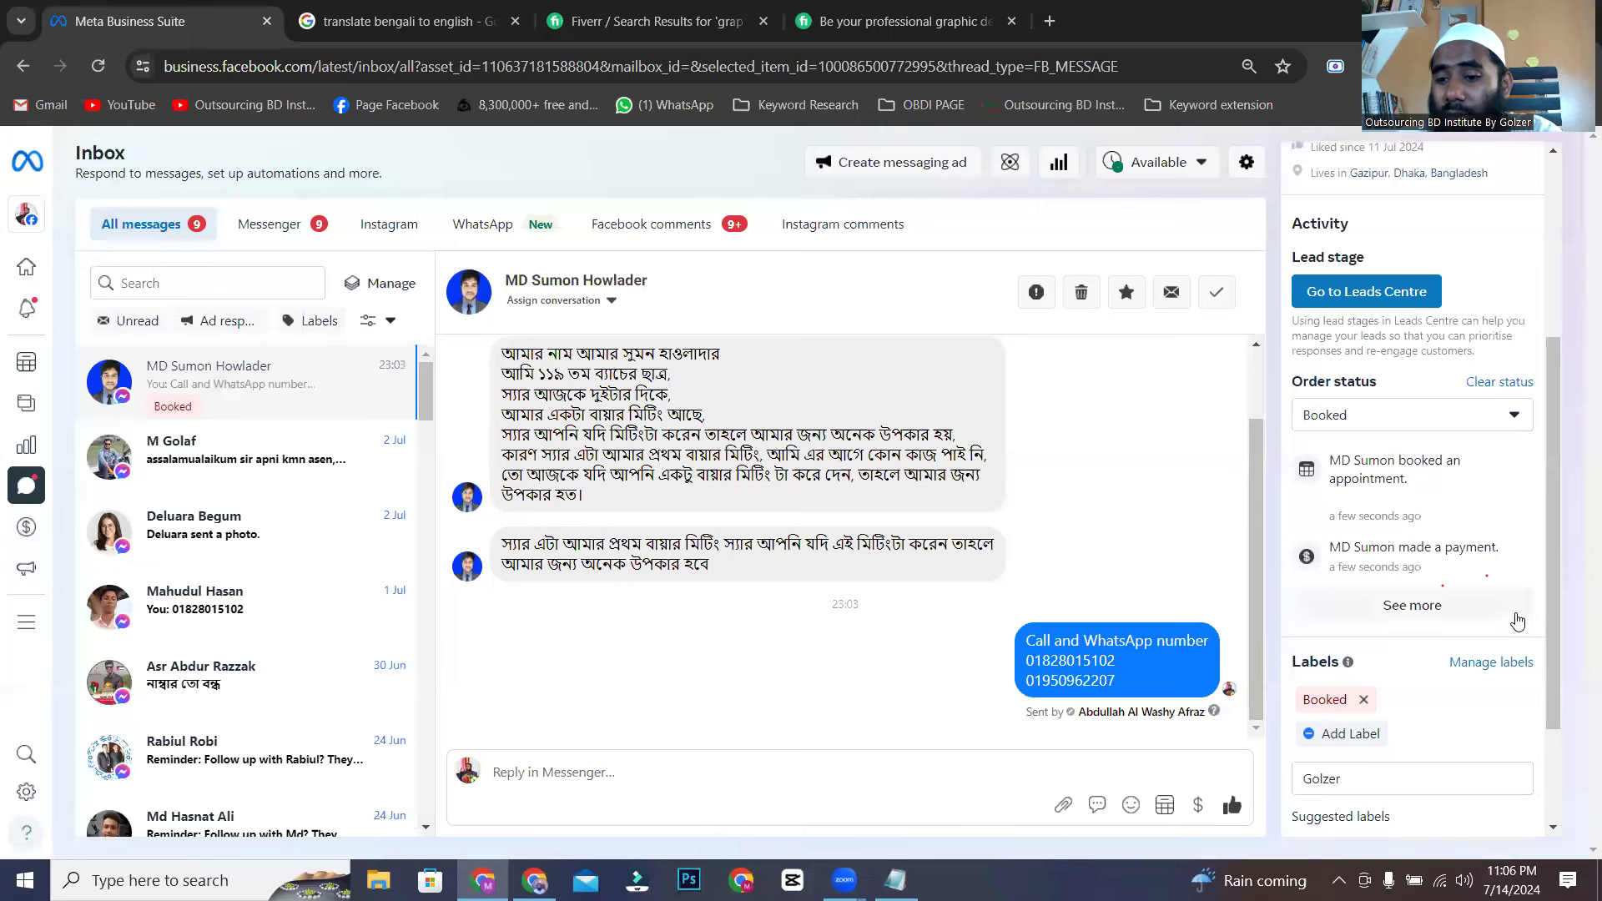
- Remove the Booked label from the contact and apply the suggested labels New customer and Important
{"action": "scroll", "coordinate": [1418, 567], "scroll_direction": "down", "scroll_amount": 1}
{"action": "left_click", "coordinate": [1365, 592]}
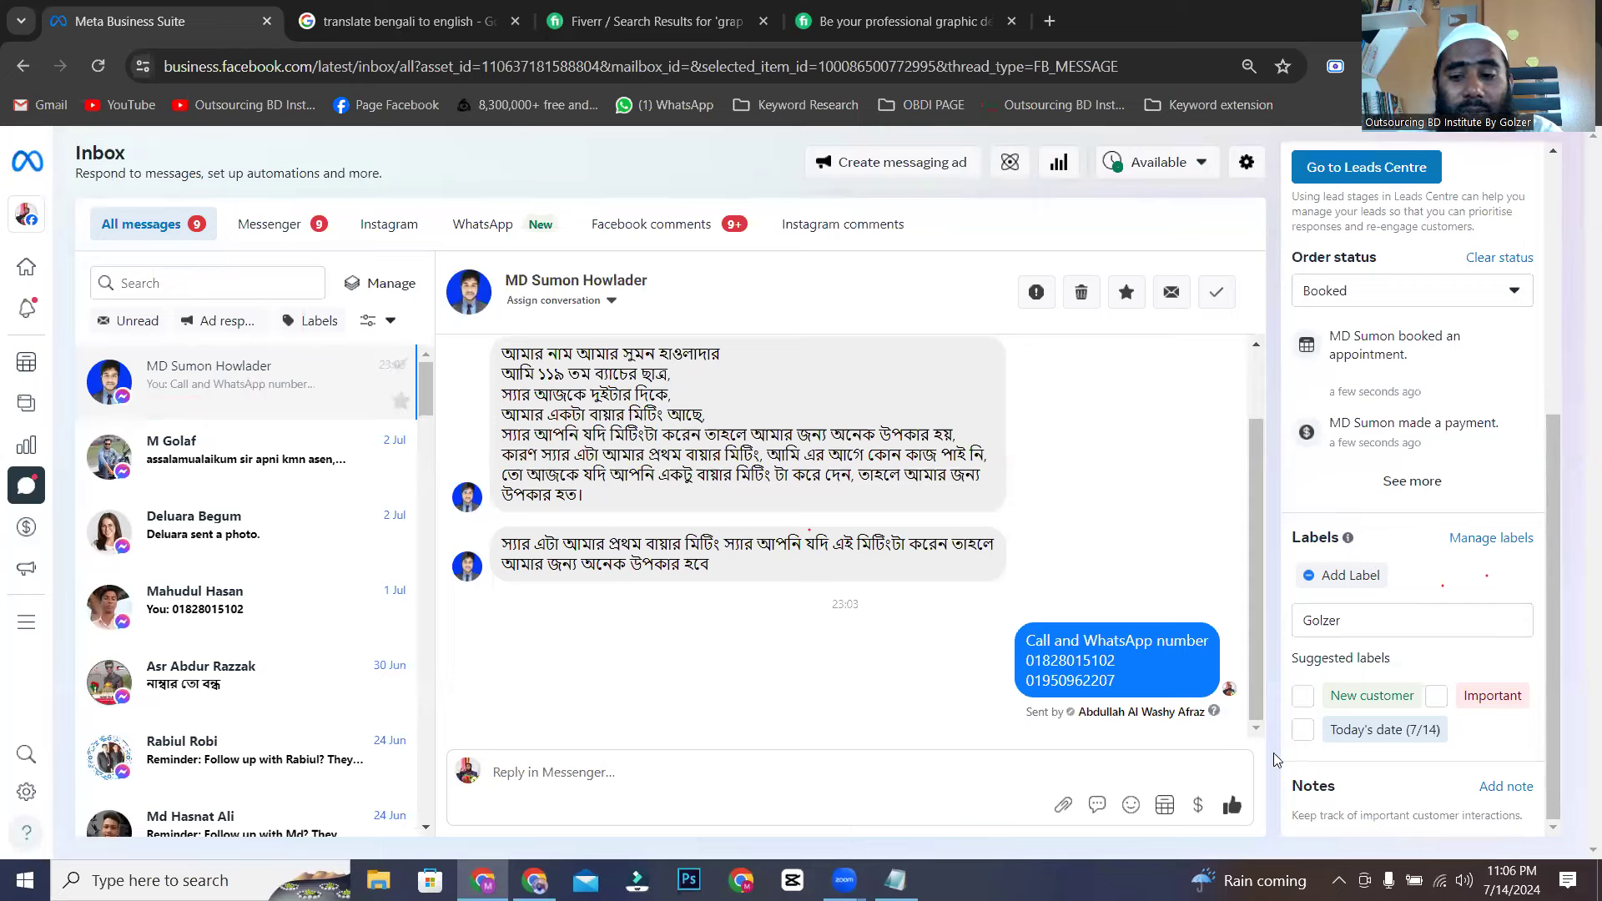
{"action": "left_click", "coordinate": [1301, 694]}
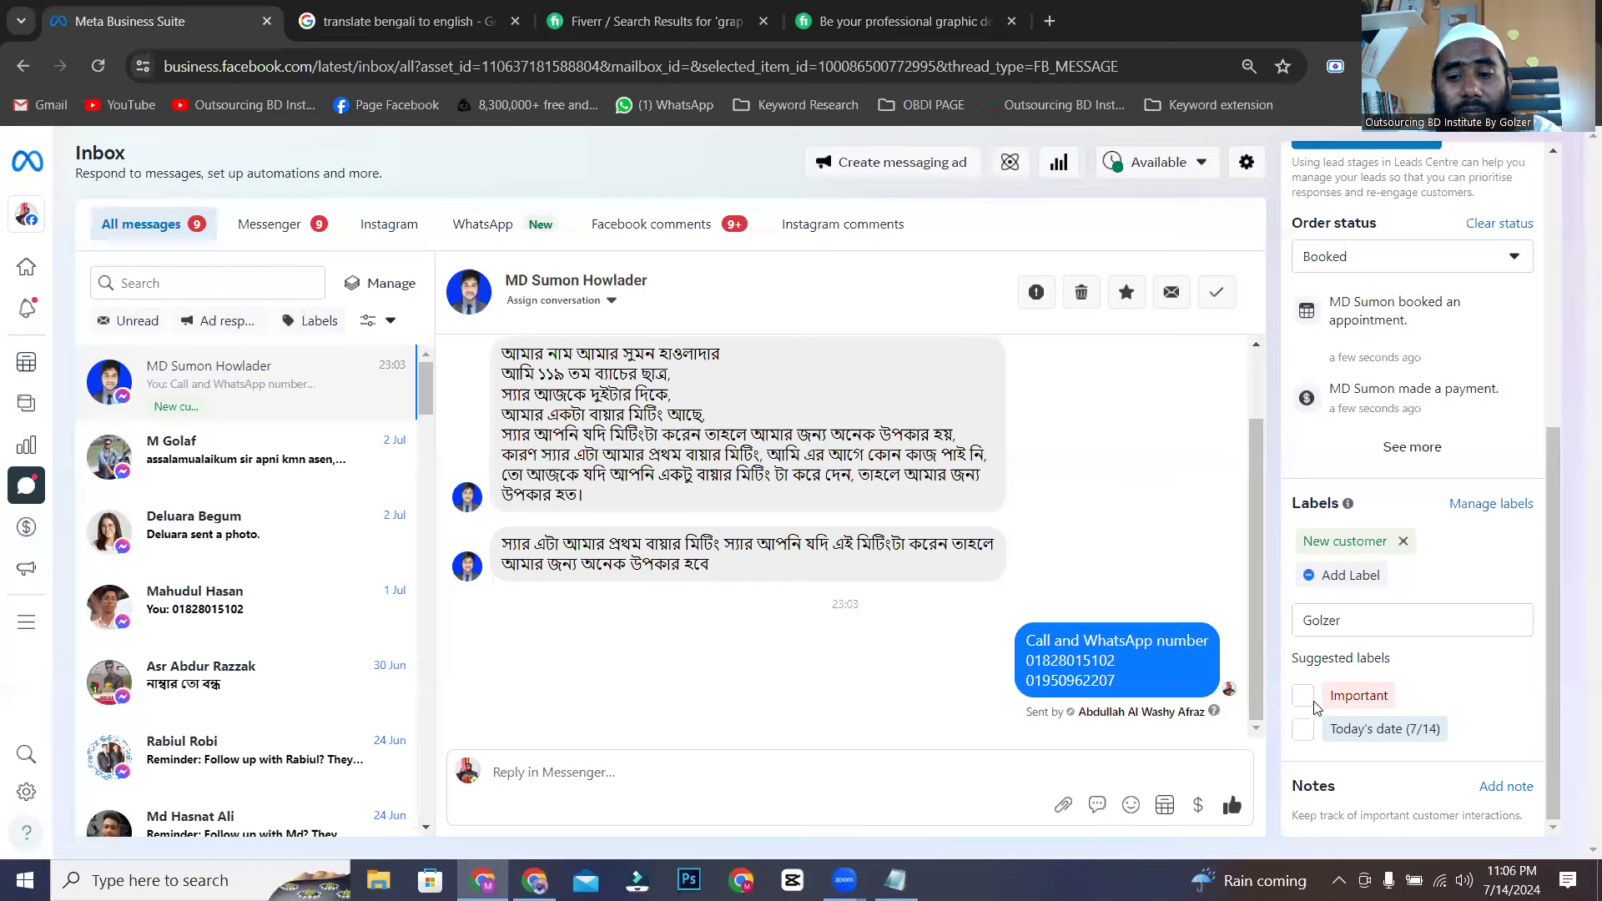
{"action": "left_click", "coordinate": [1303, 695]}
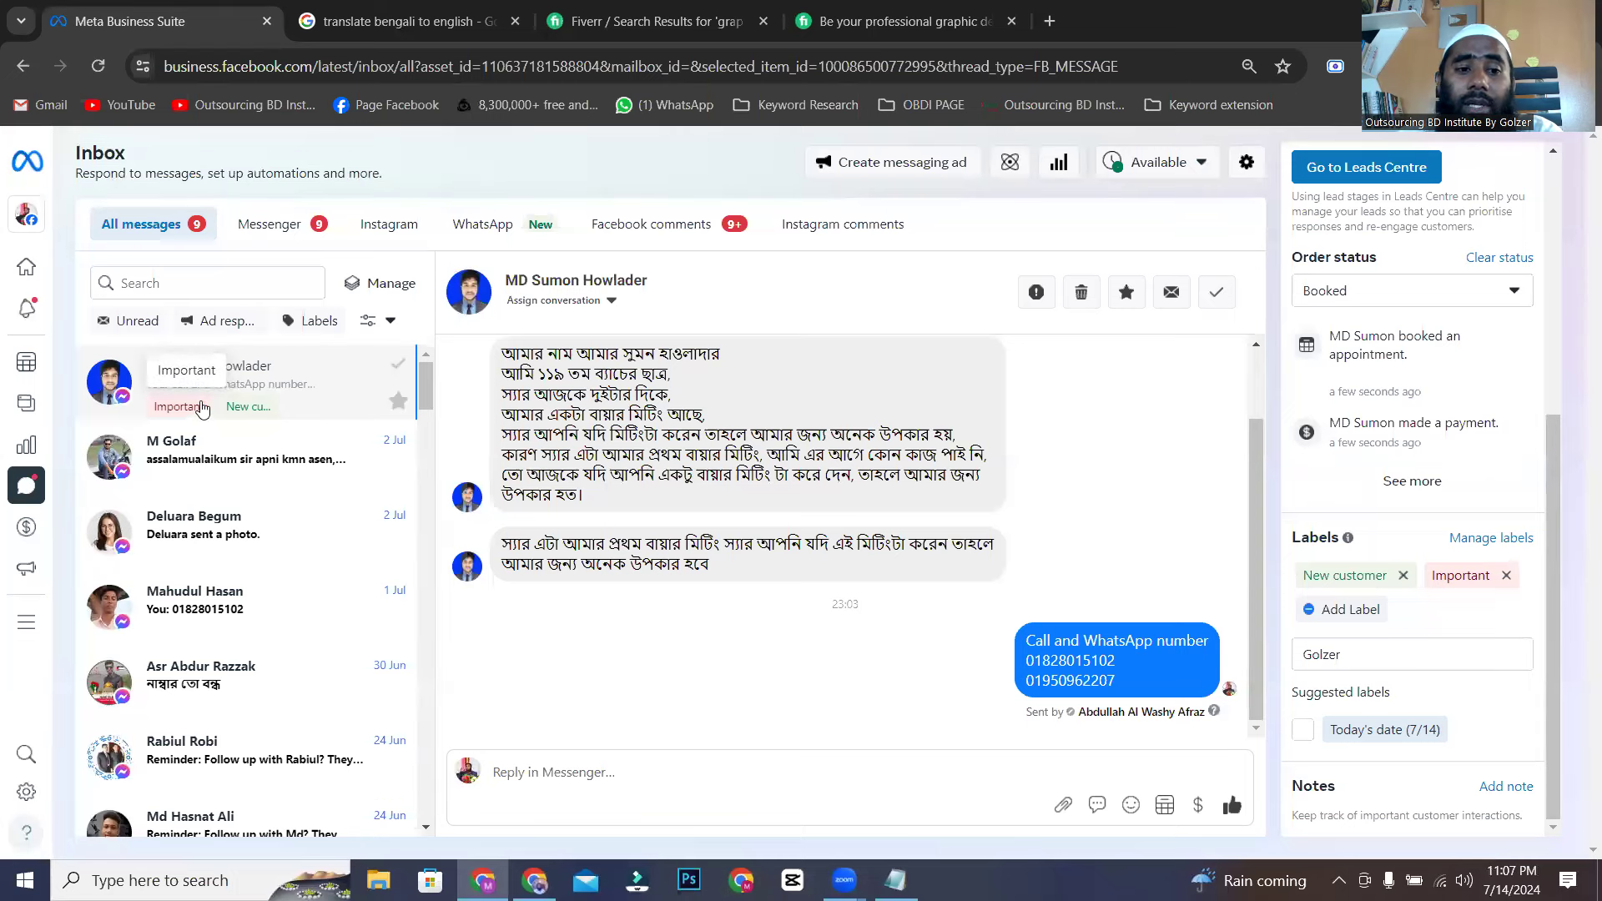
- Apply the existing team member's name label to the contact, and remove the New customer and Important labels
{"action": "left_click", "coordinate": [1311, 616]}
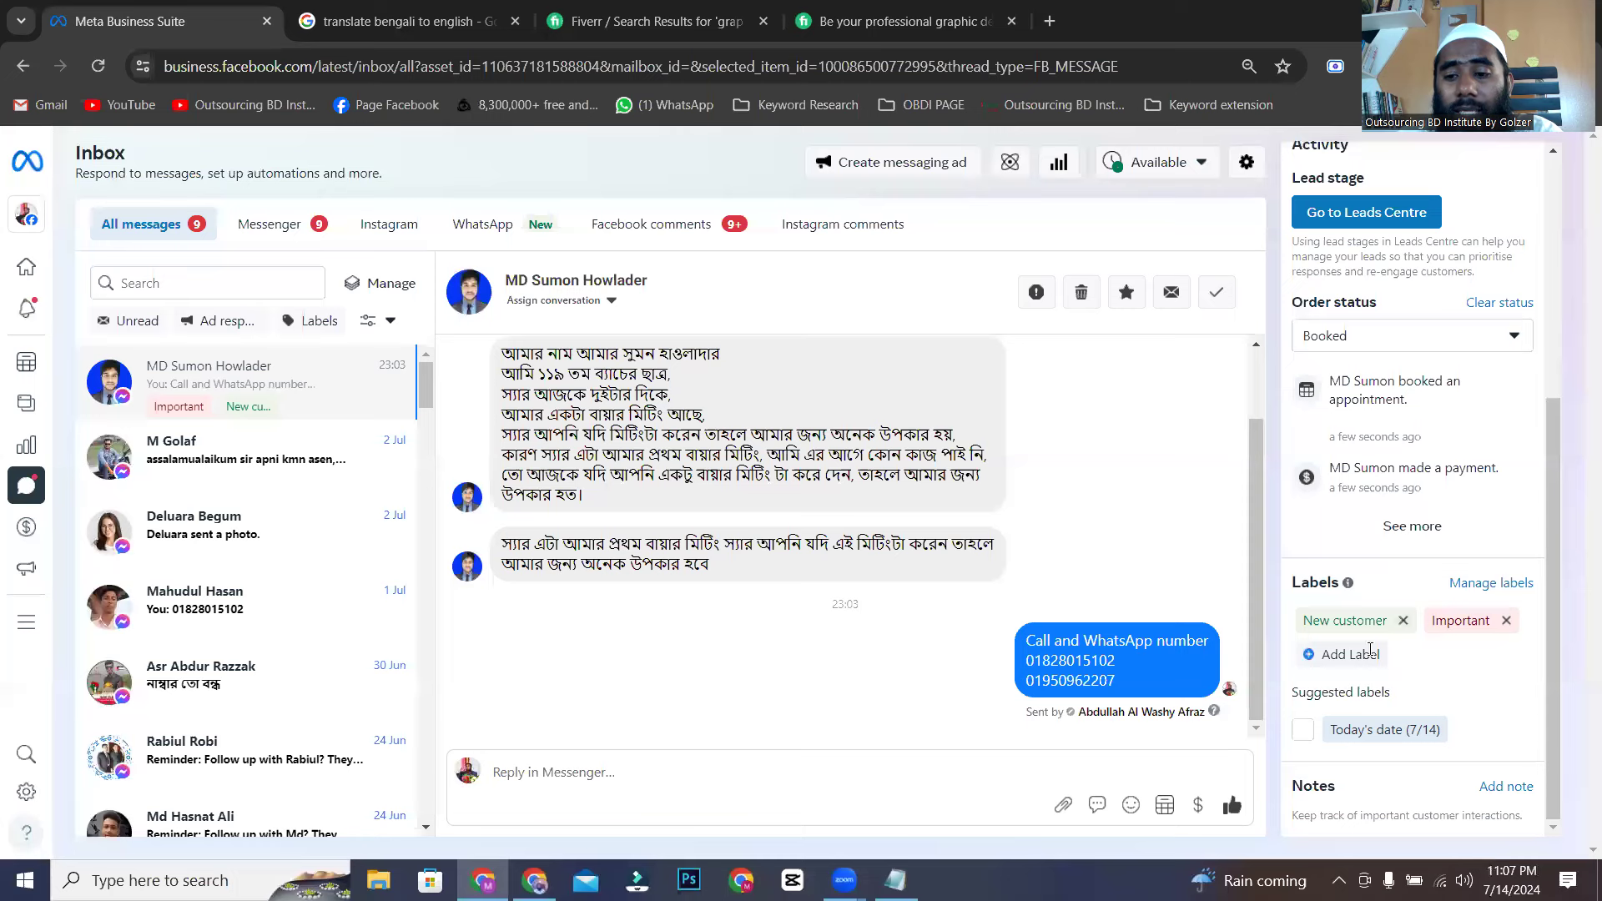
{"action": "left_click", "coordinate": [1310, 655]}
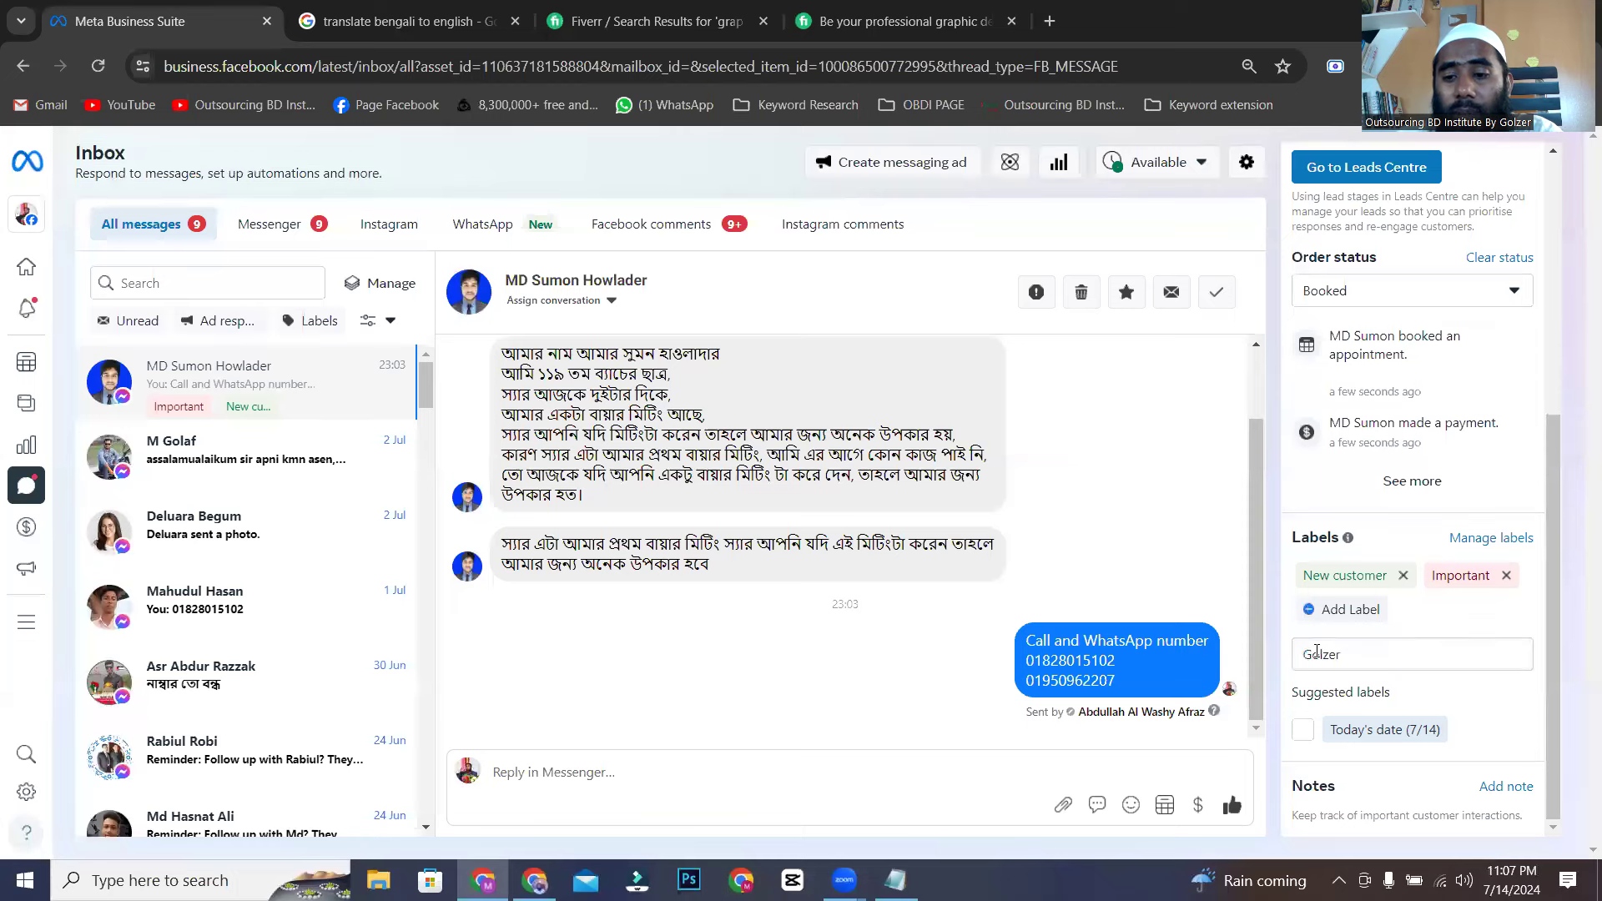
{"action": "double_click", "coordinate": [1369, 658]}
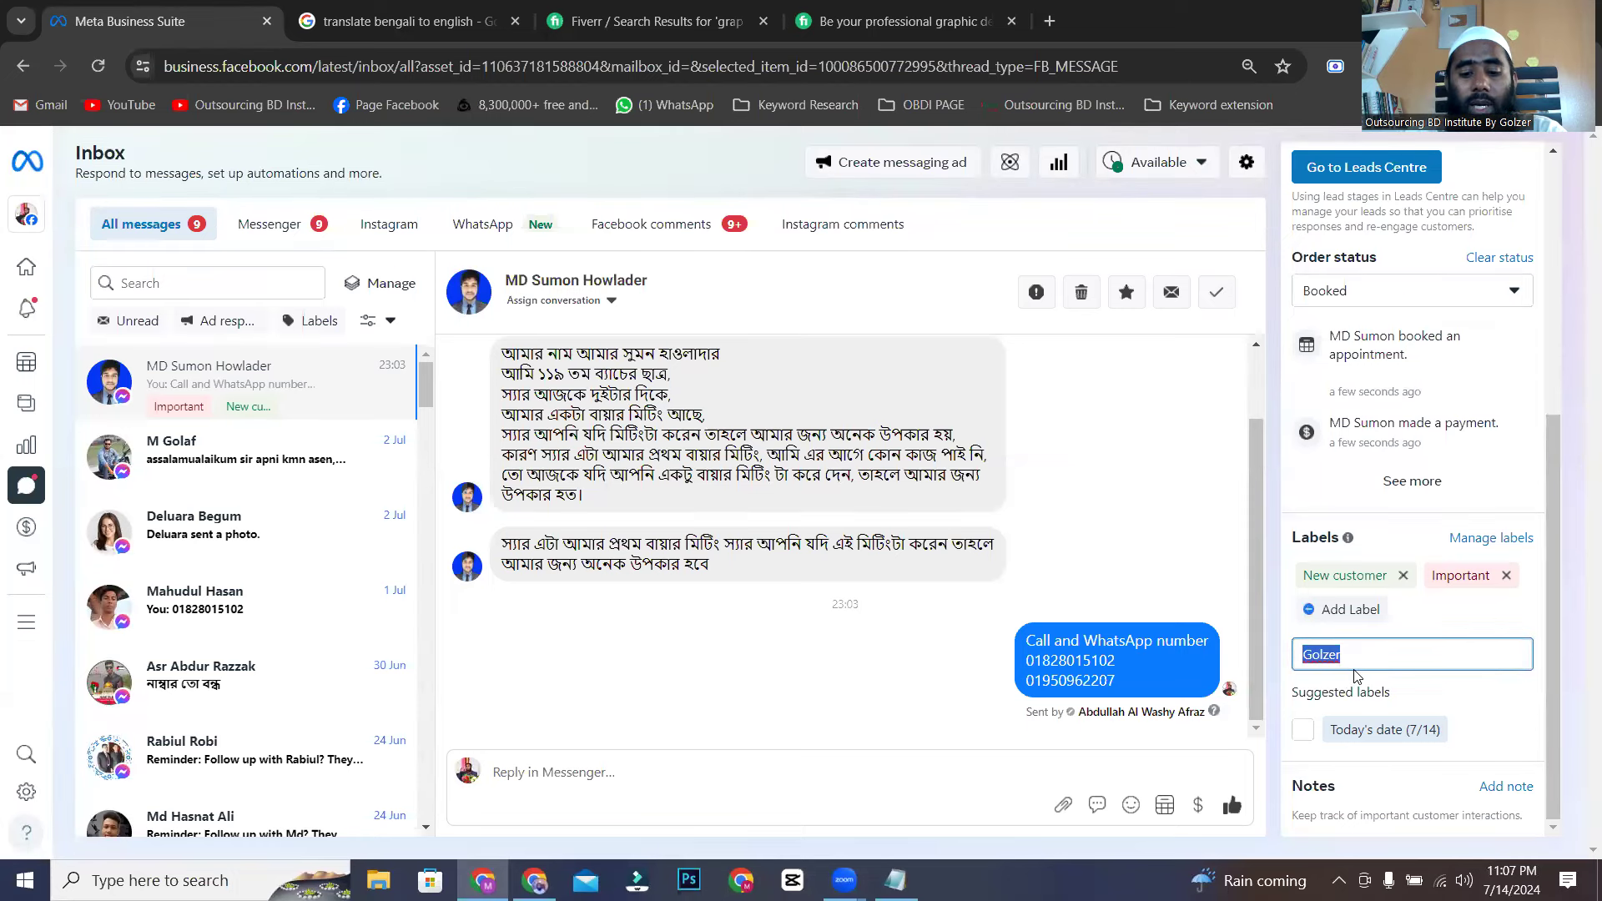
{"action": "type", "text": "gol"}
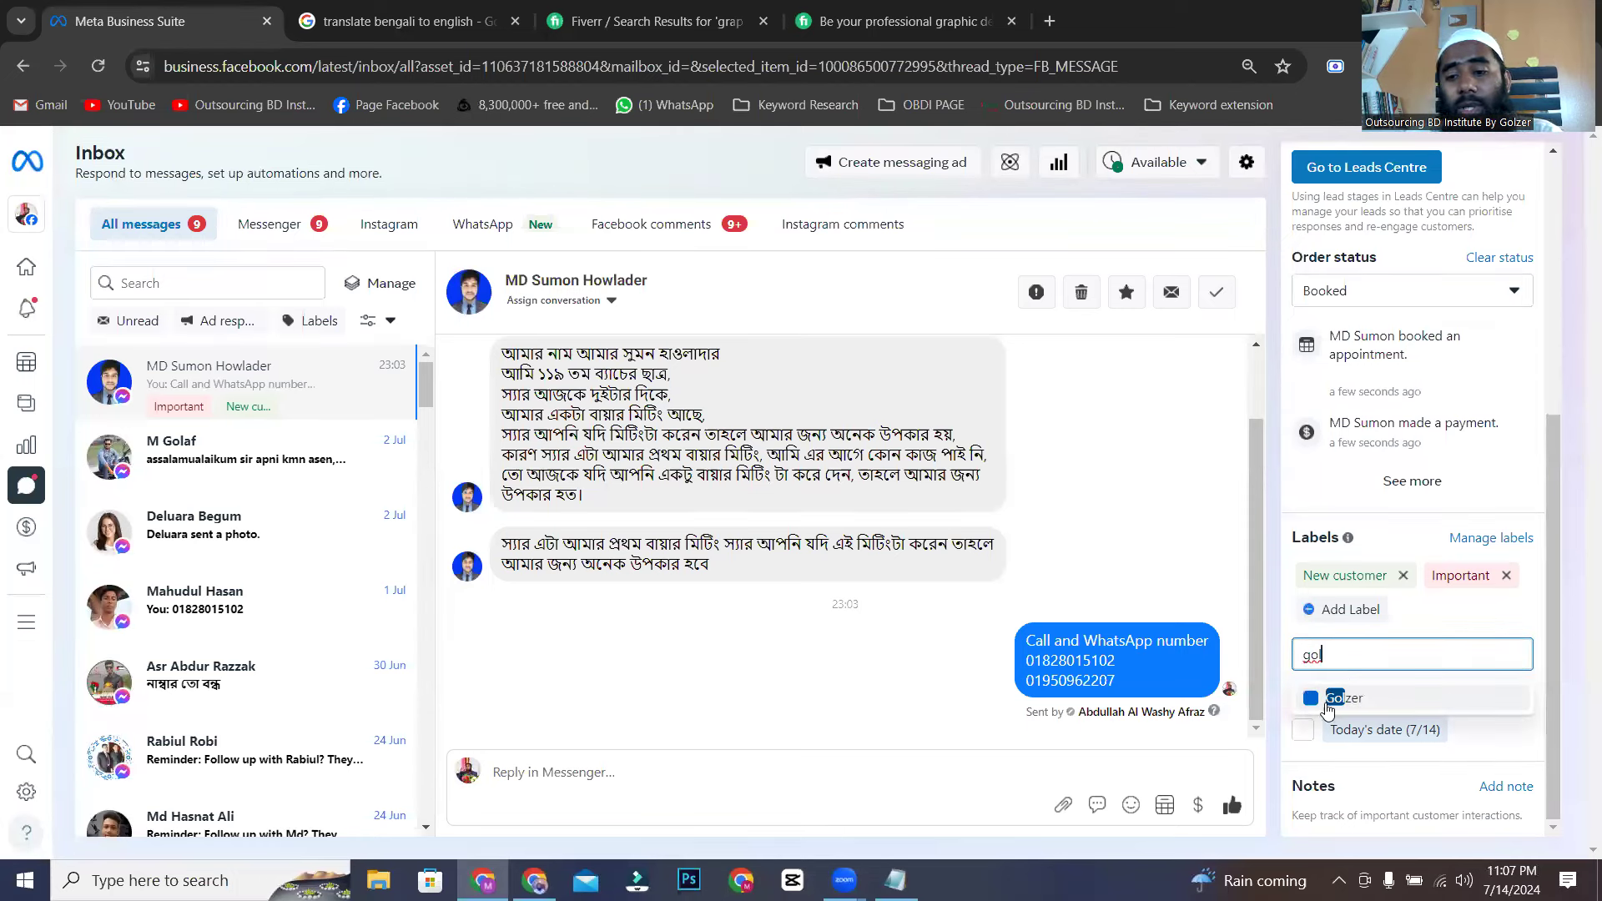
{"action": "left_click", "coordinate": [1333, 699]}
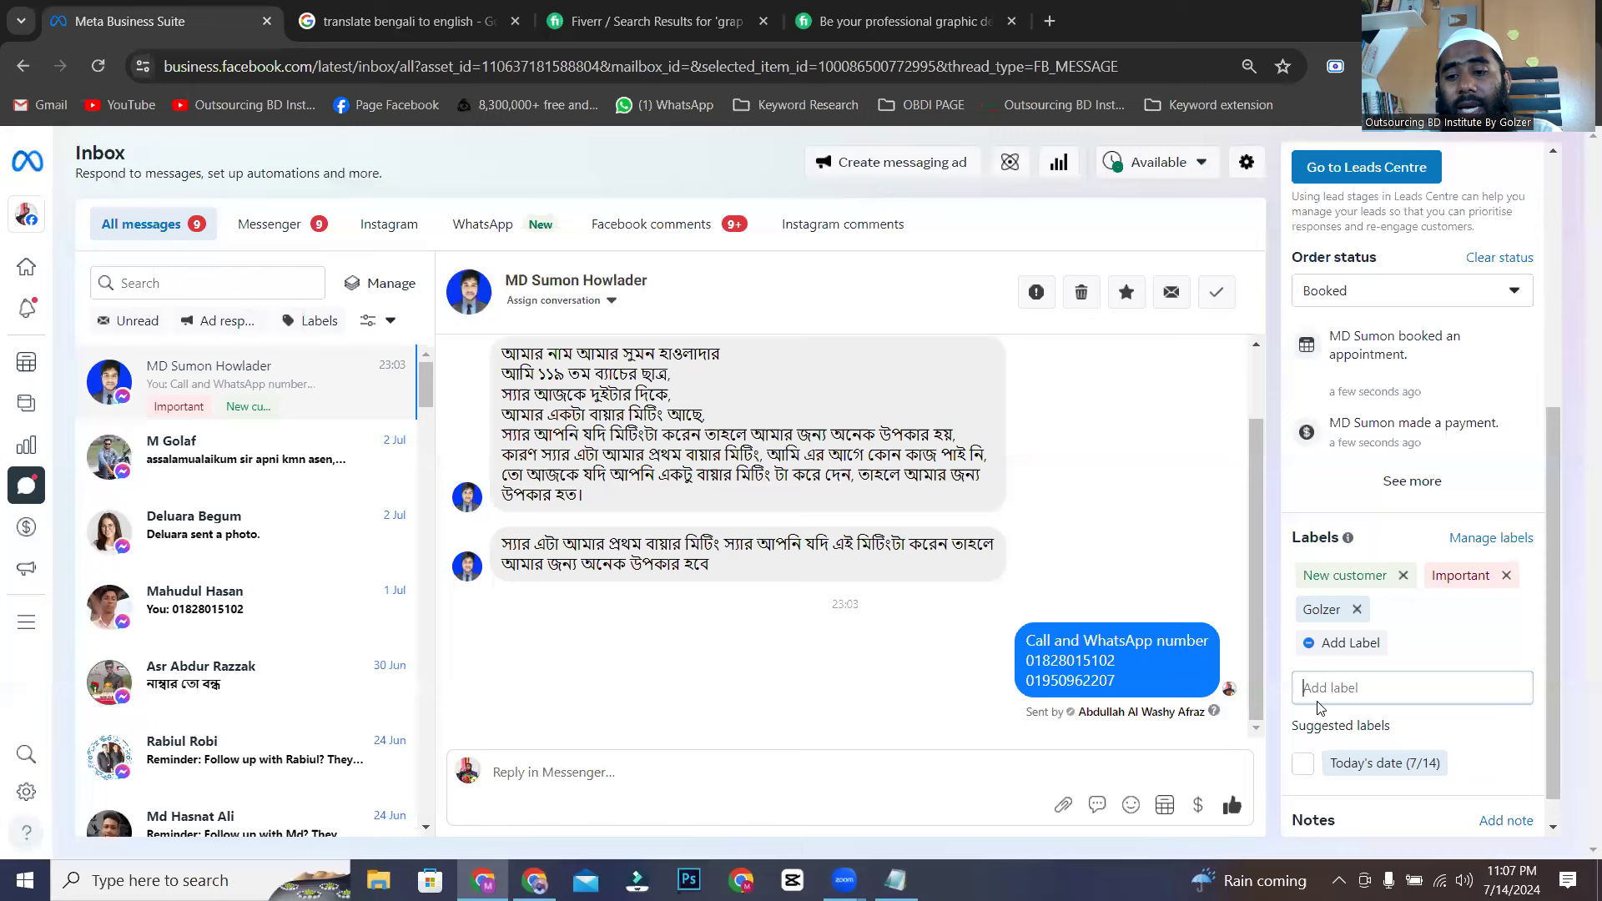
{"action": "left_click", "coordinate": [1403, 575]}
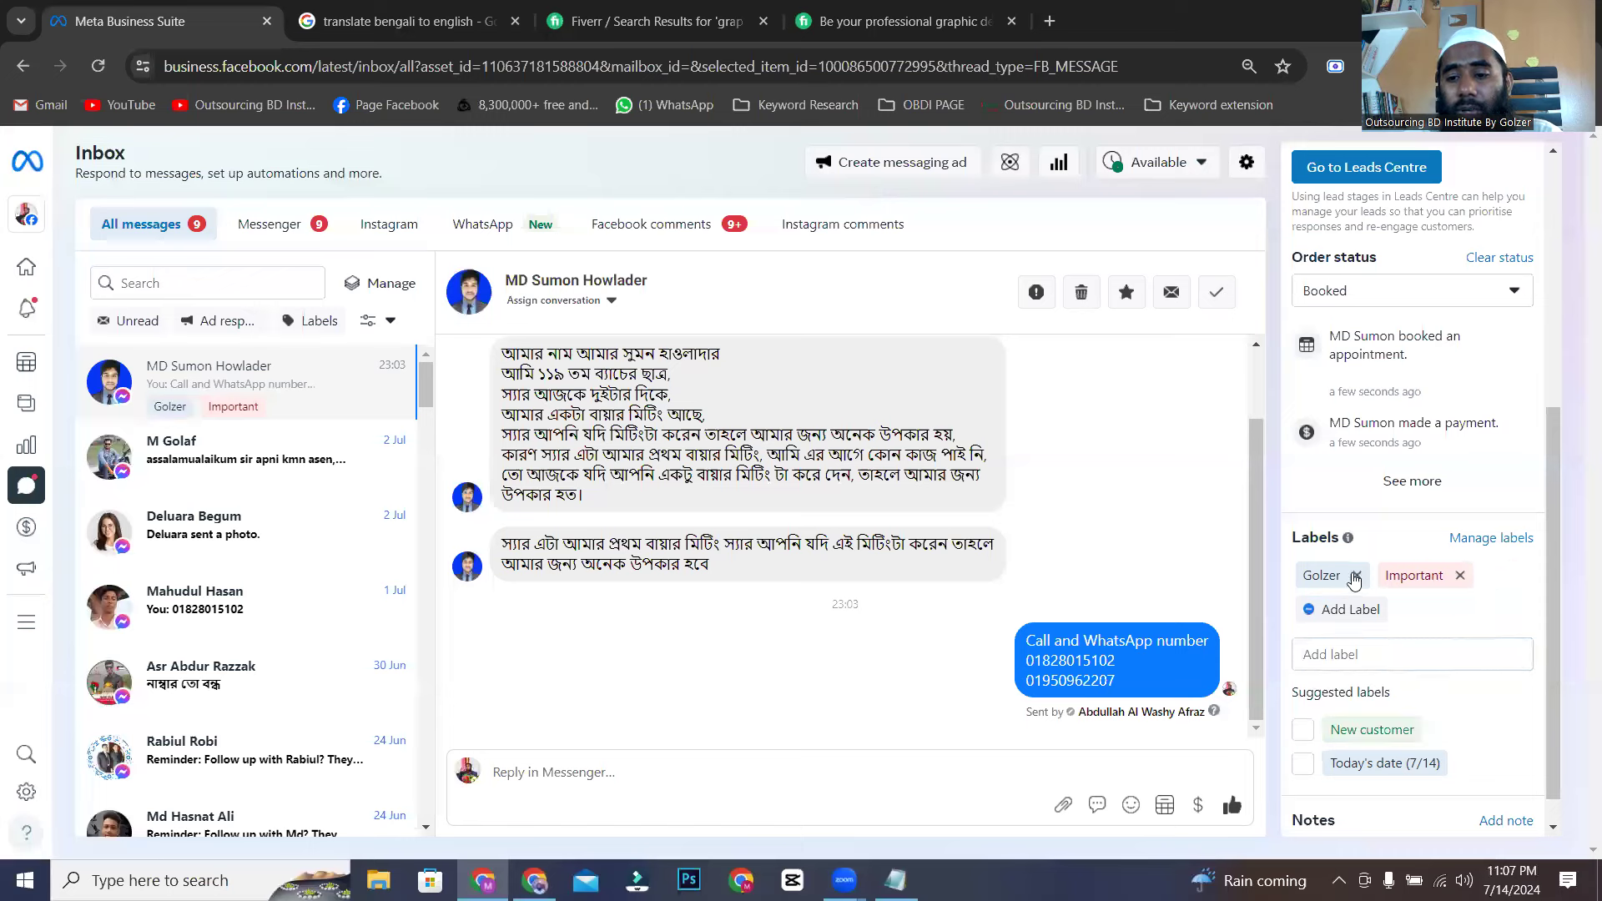
{"action": "left_click", "coordinate": [1459, 576]}
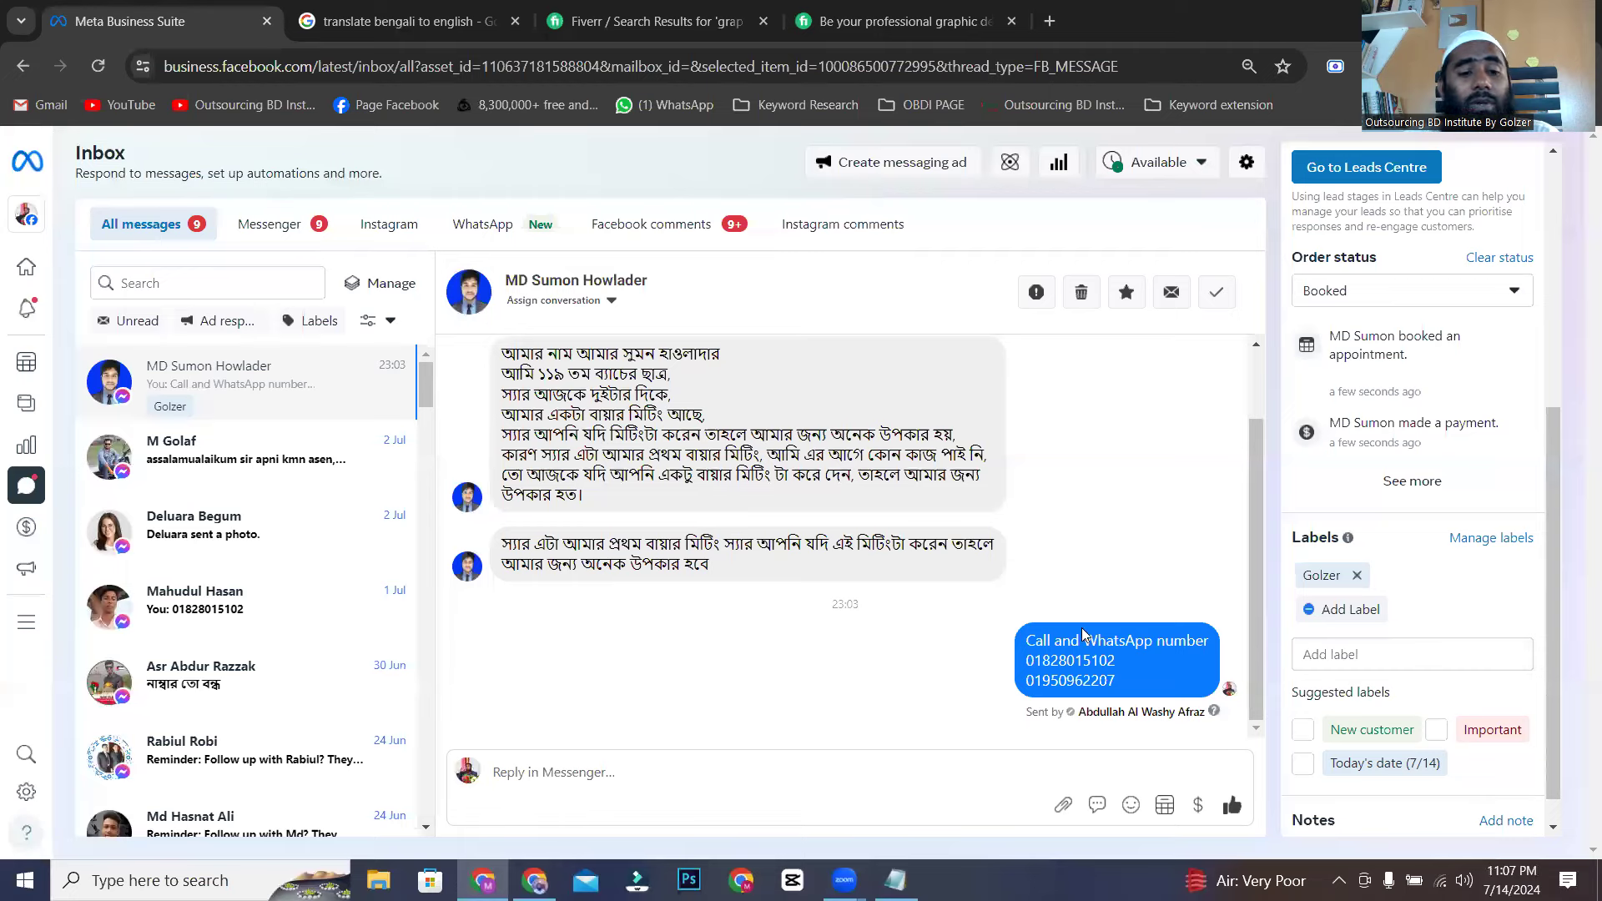
- Open the second conversation in the inbox and view the available order status options without choosing one
{"action": "left_click", "coordinate": [208, 472]}
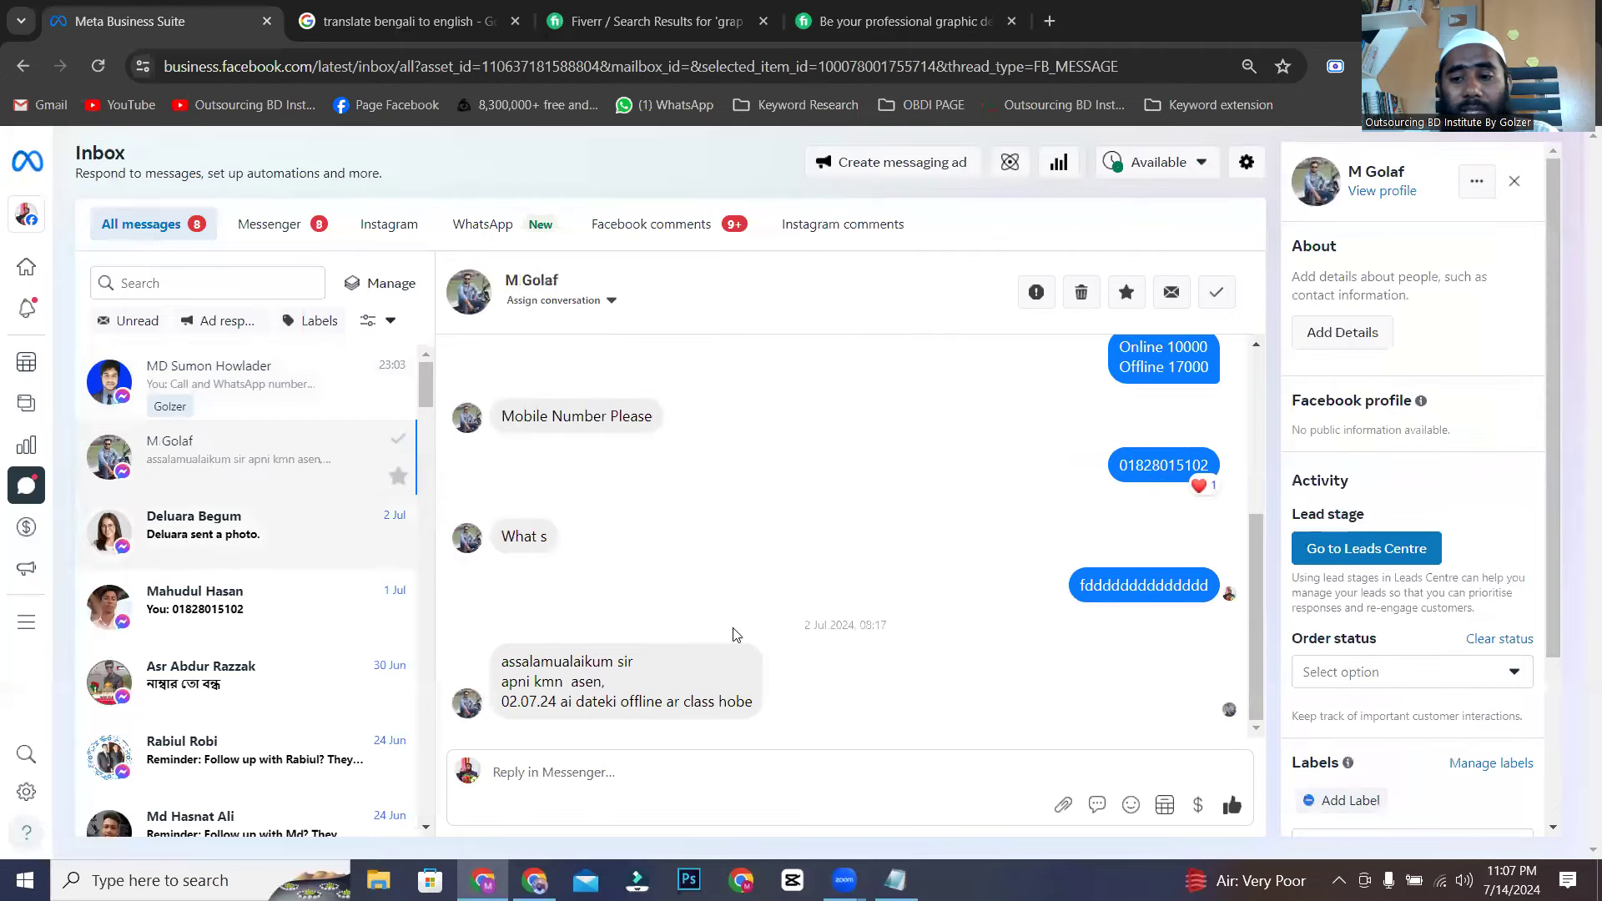
{"action": "left_click", "coordinate": [1455, 674]}
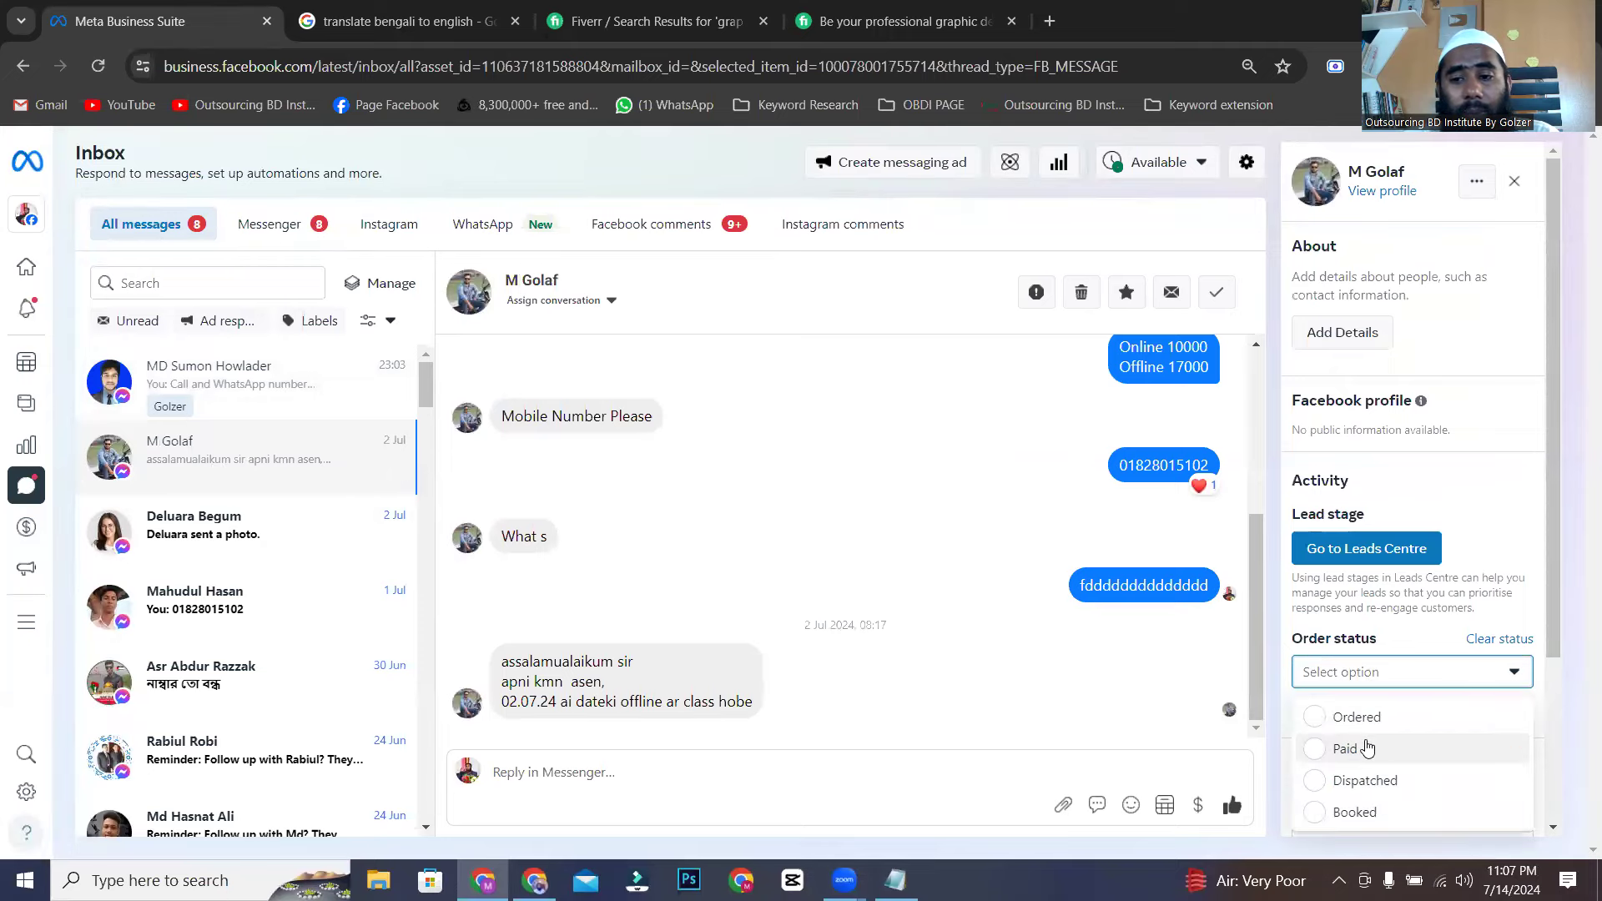
{"action": "scroll", "coordinate": [1469, 569], "scroll_direction": "down", "scroll_amount": 3}
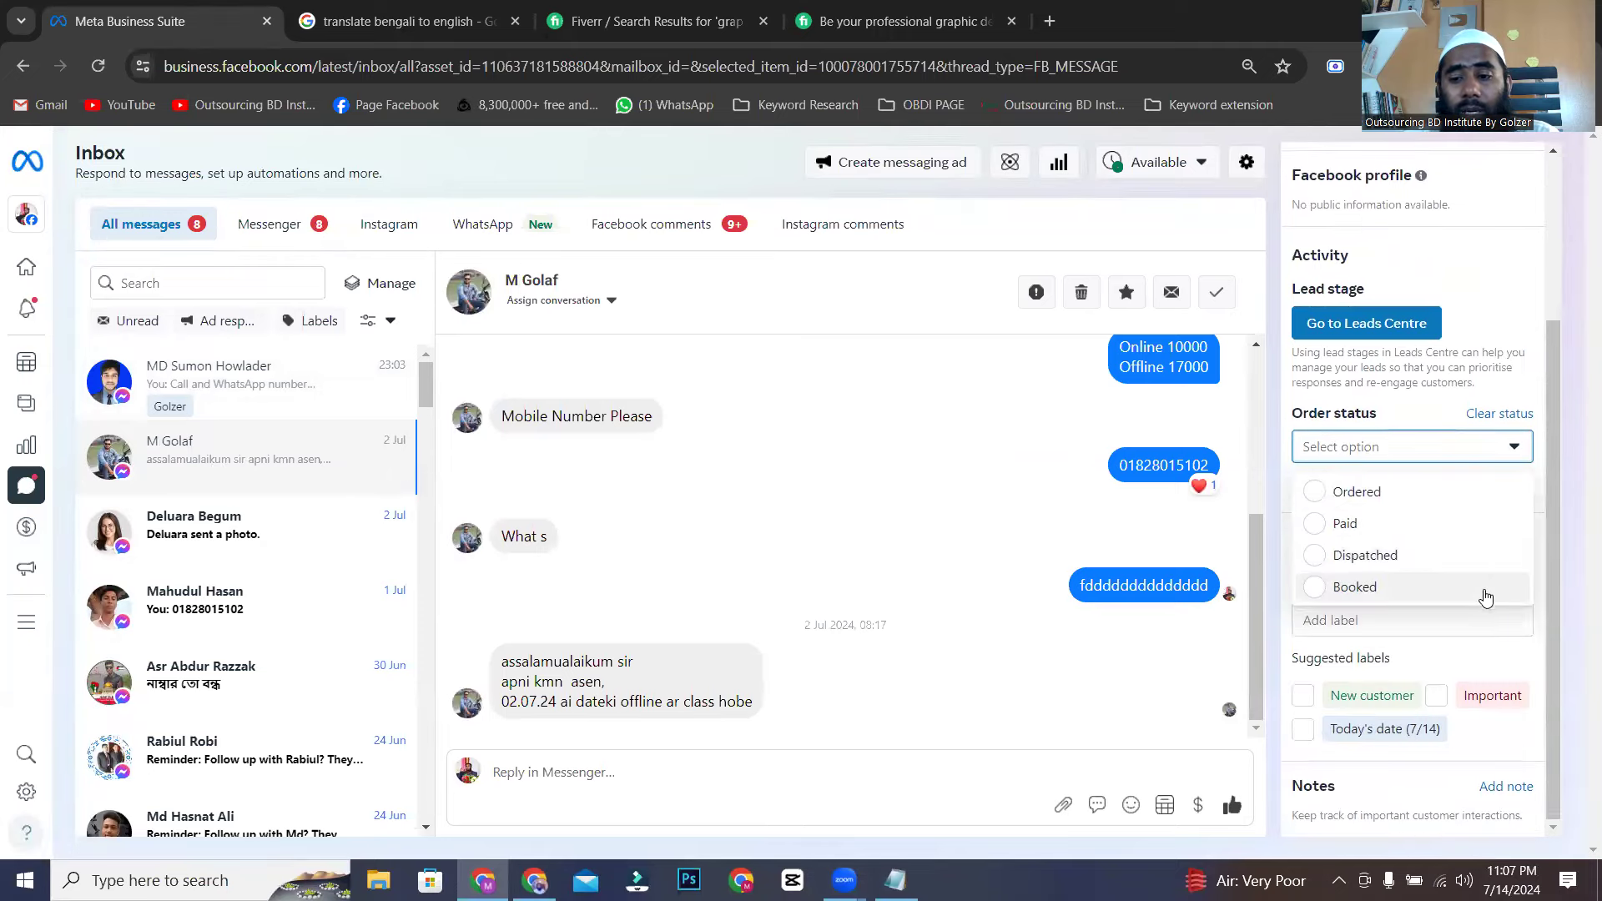
{"action": "left_click", "coordinate": [1549, 635]}
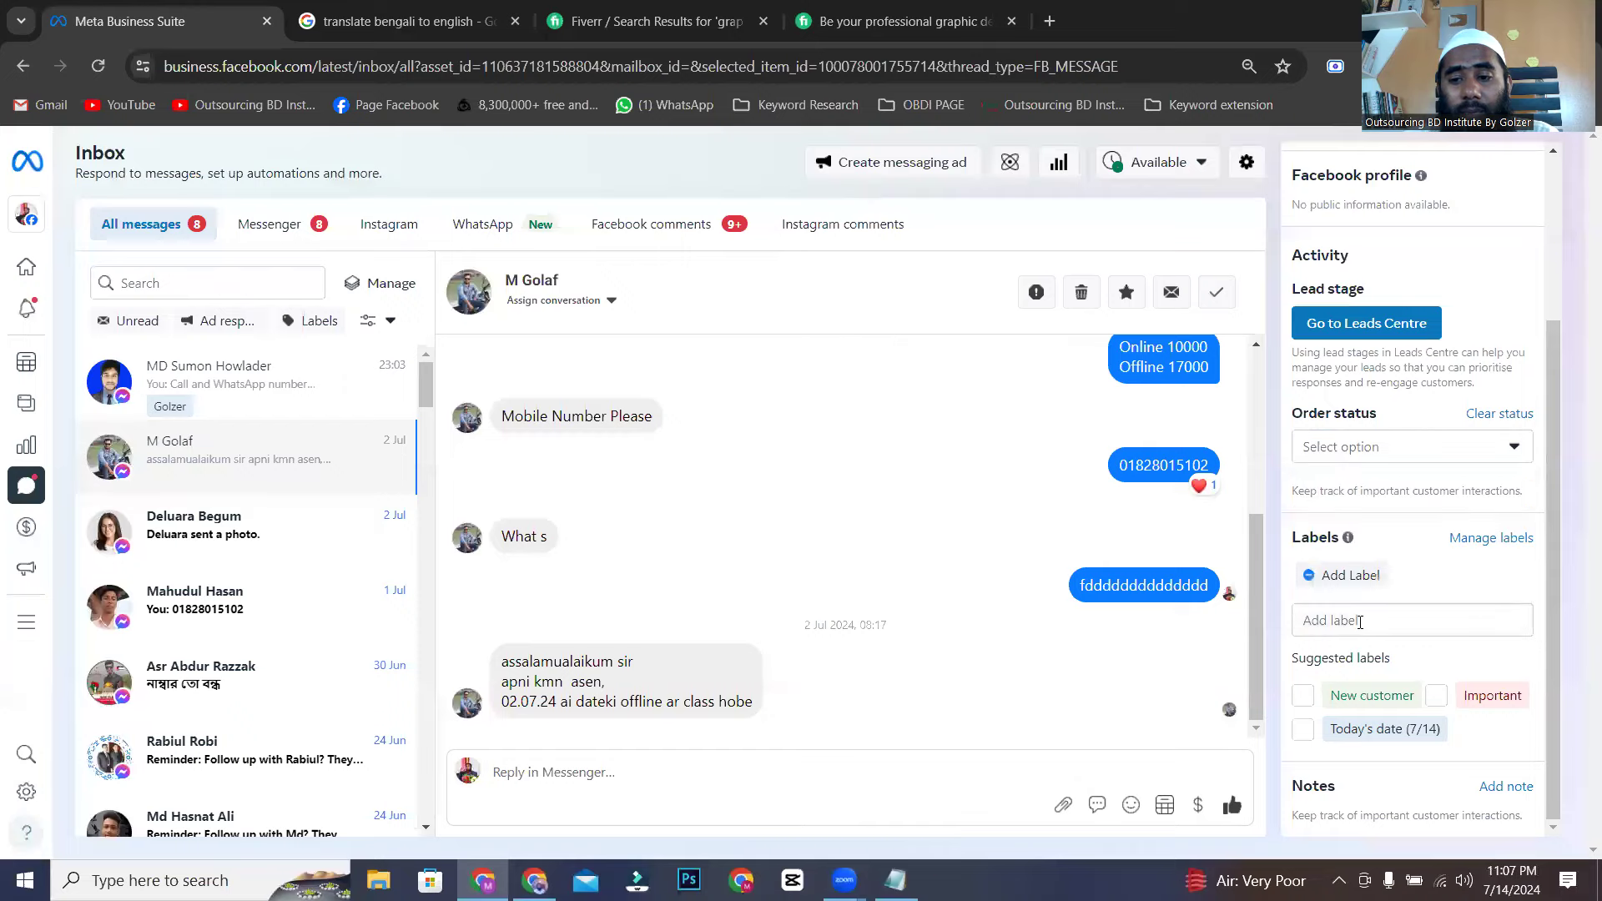
- In the label manager, create a blue label with another team member's name and finish managing labels
{"action": "left_click", "coordinate": [1479, 540]}
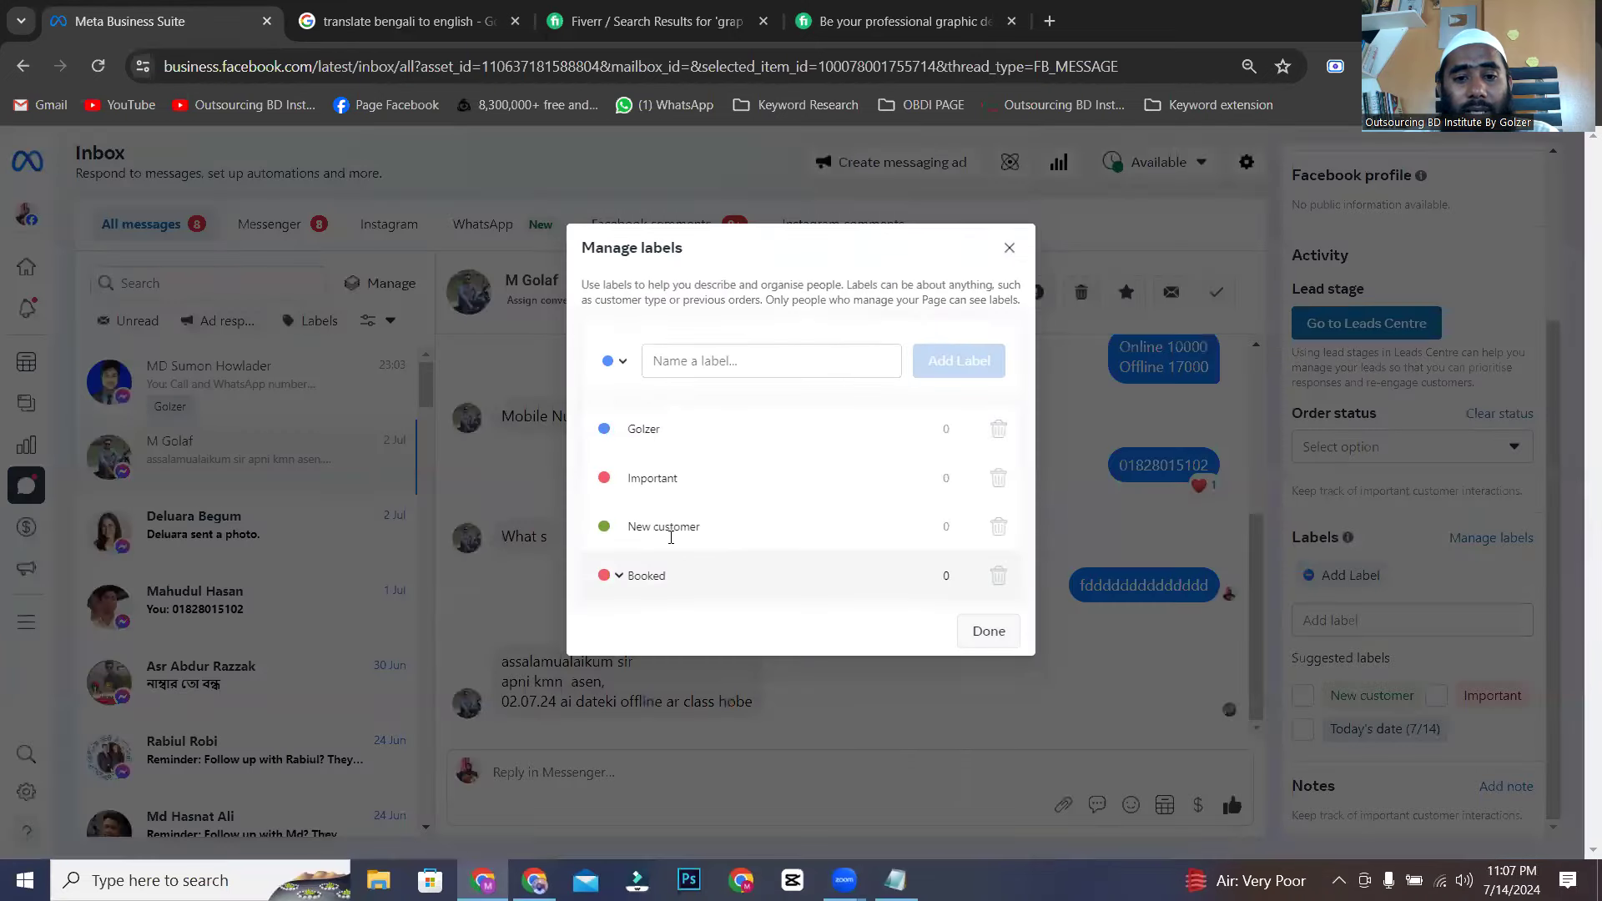
{"action": "left_click", "coordinate": [673, 360]}
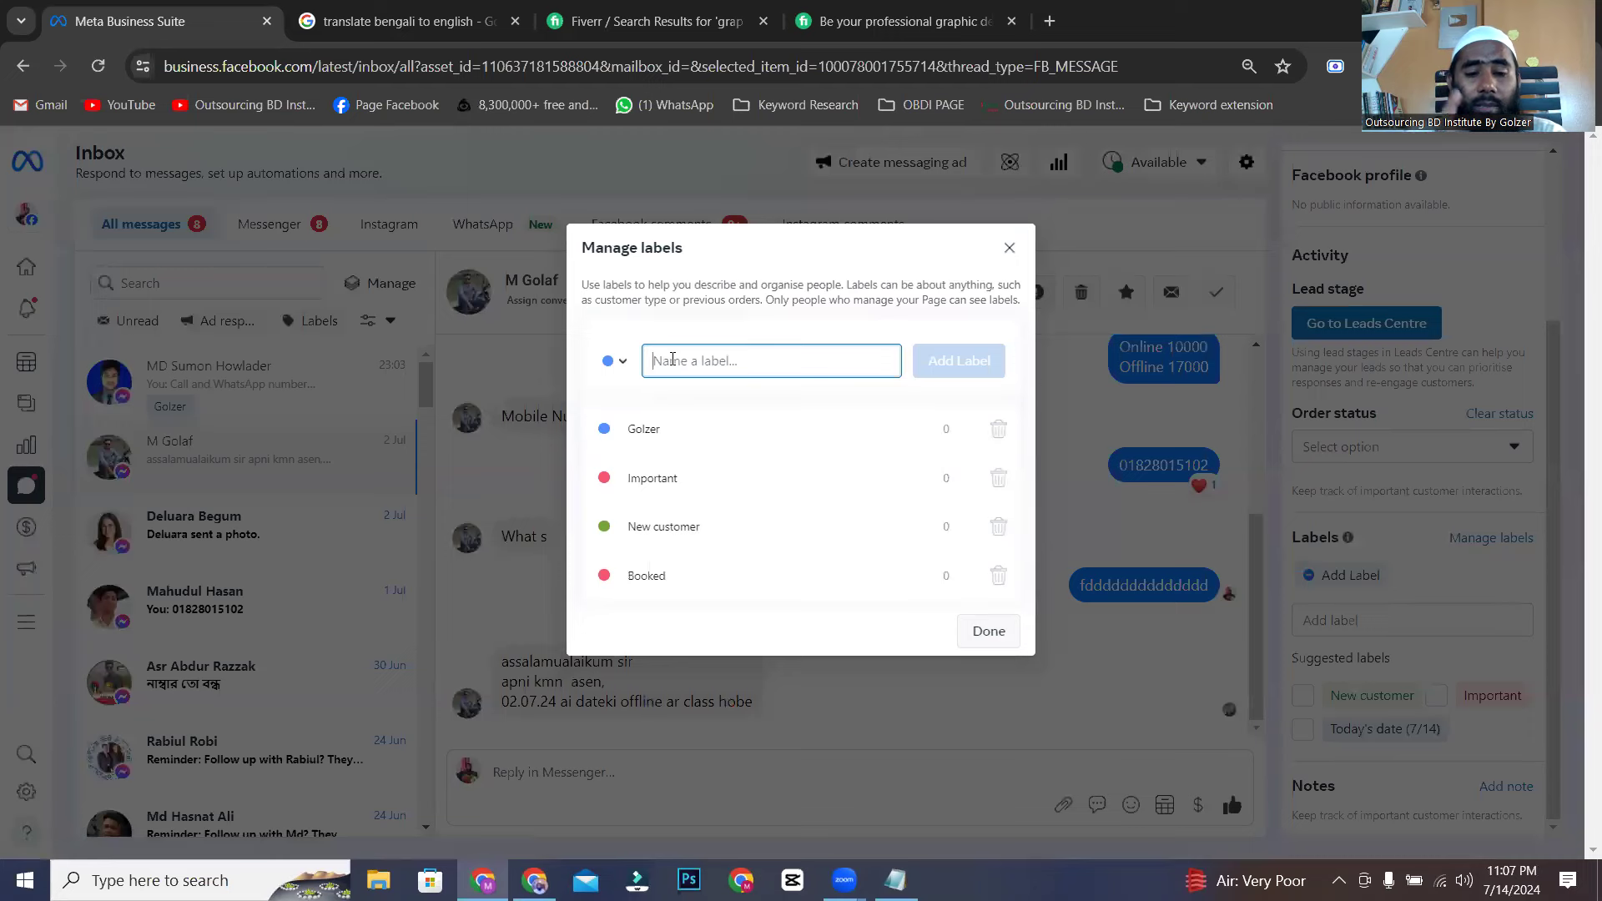
{"action": "type", "text": "Bela"}
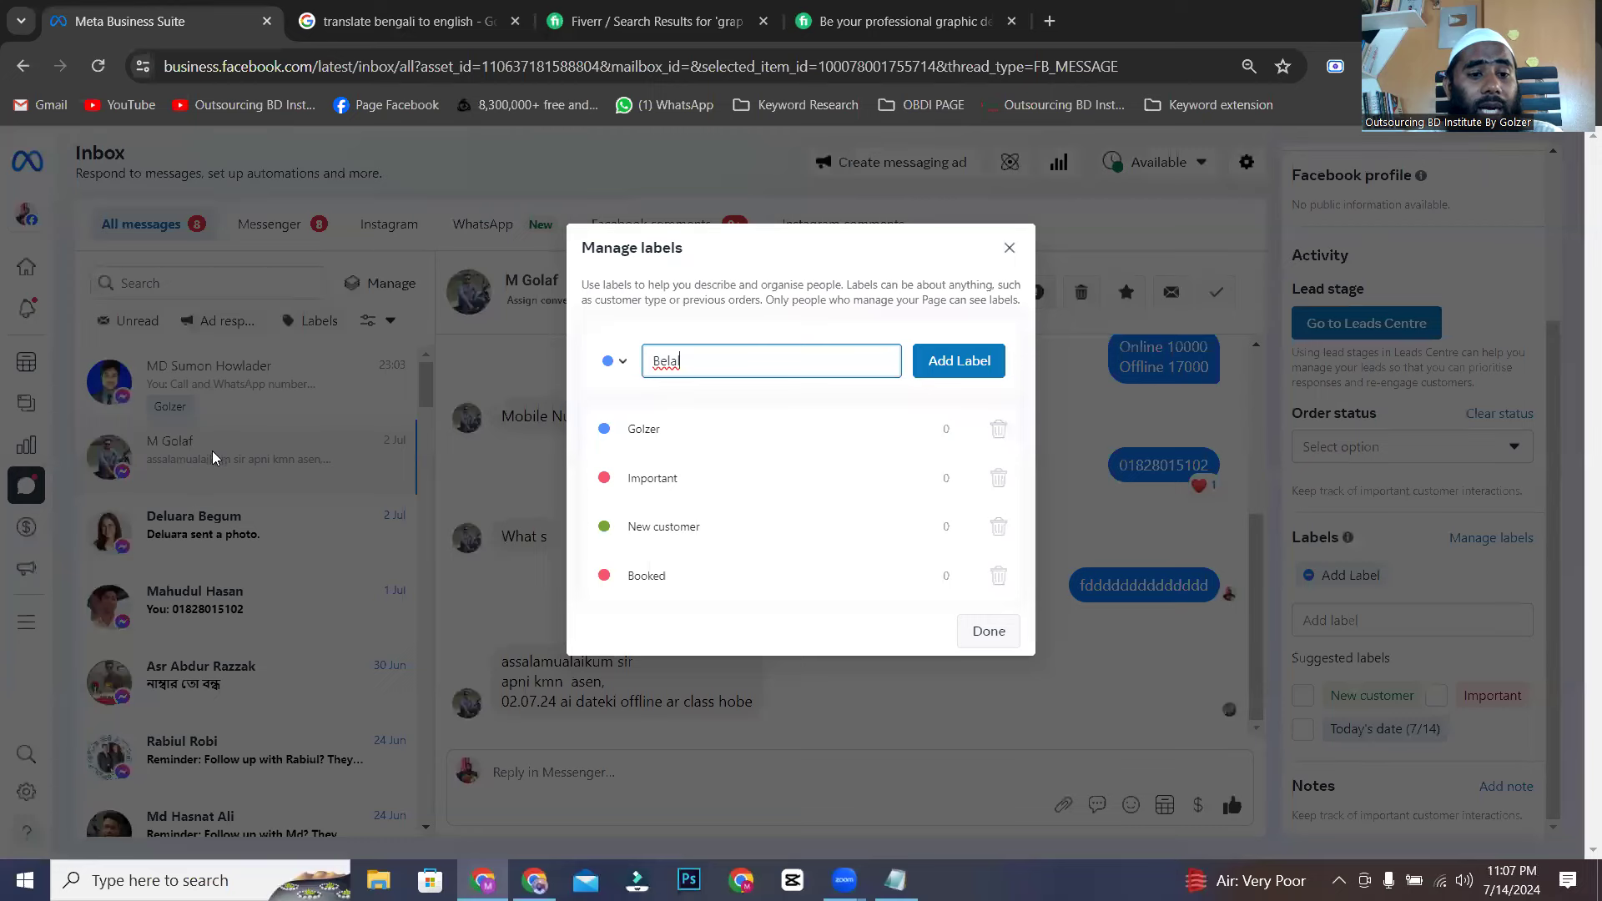
{"action": "type", "text": "l"}
{"action": "left_click", "coordinate": [968, 367]}
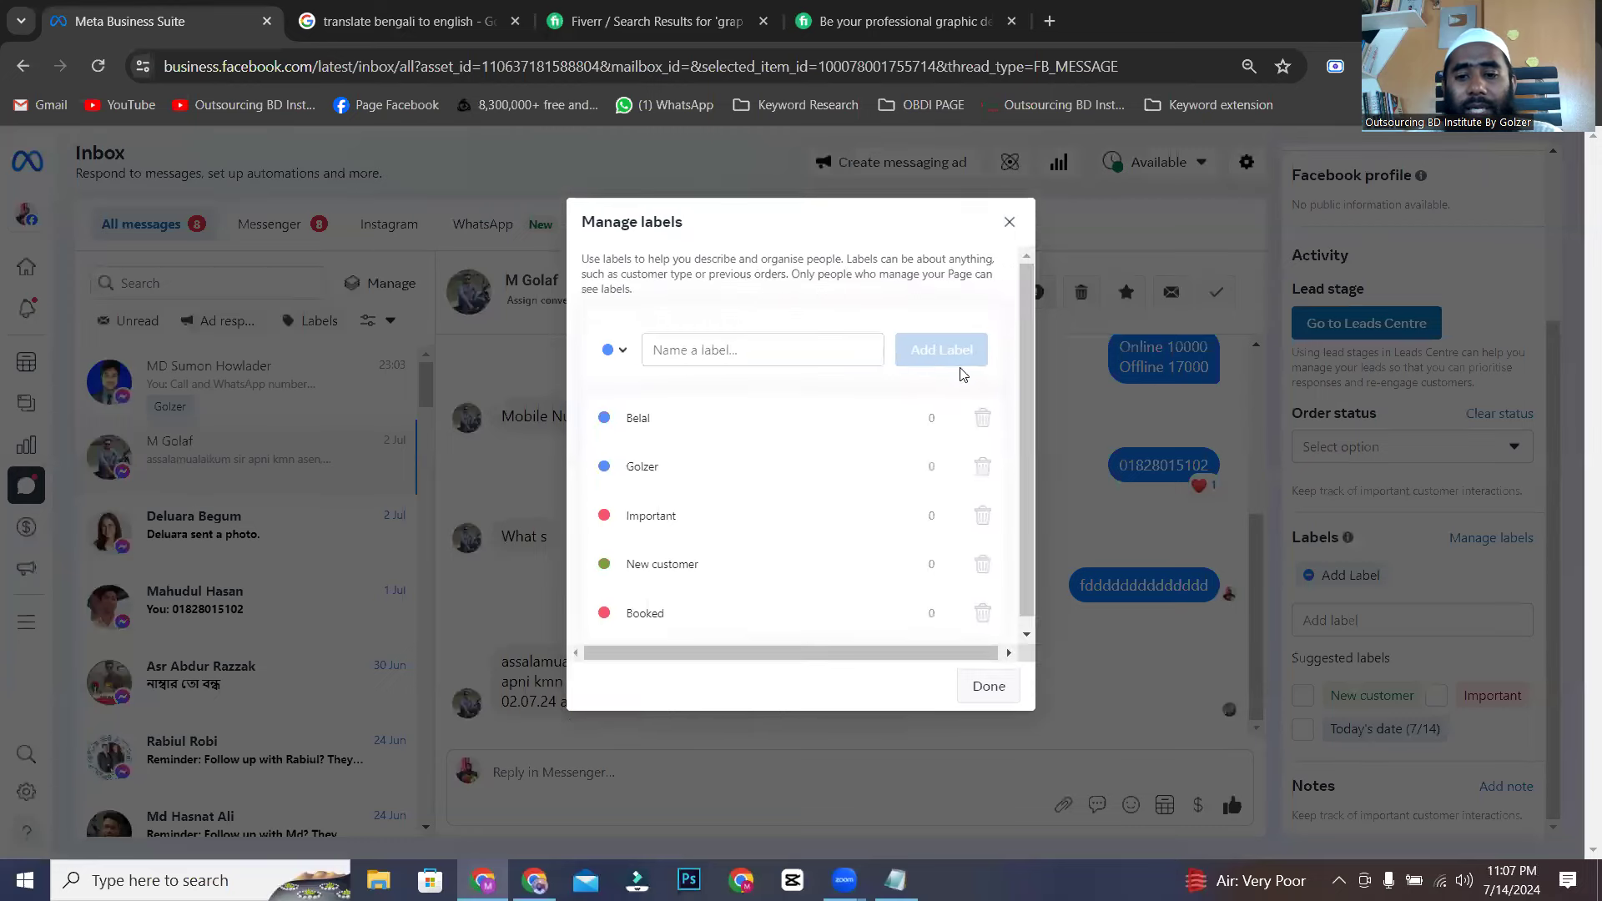
{"action": "left_click", "coordinate": [988, 665]}
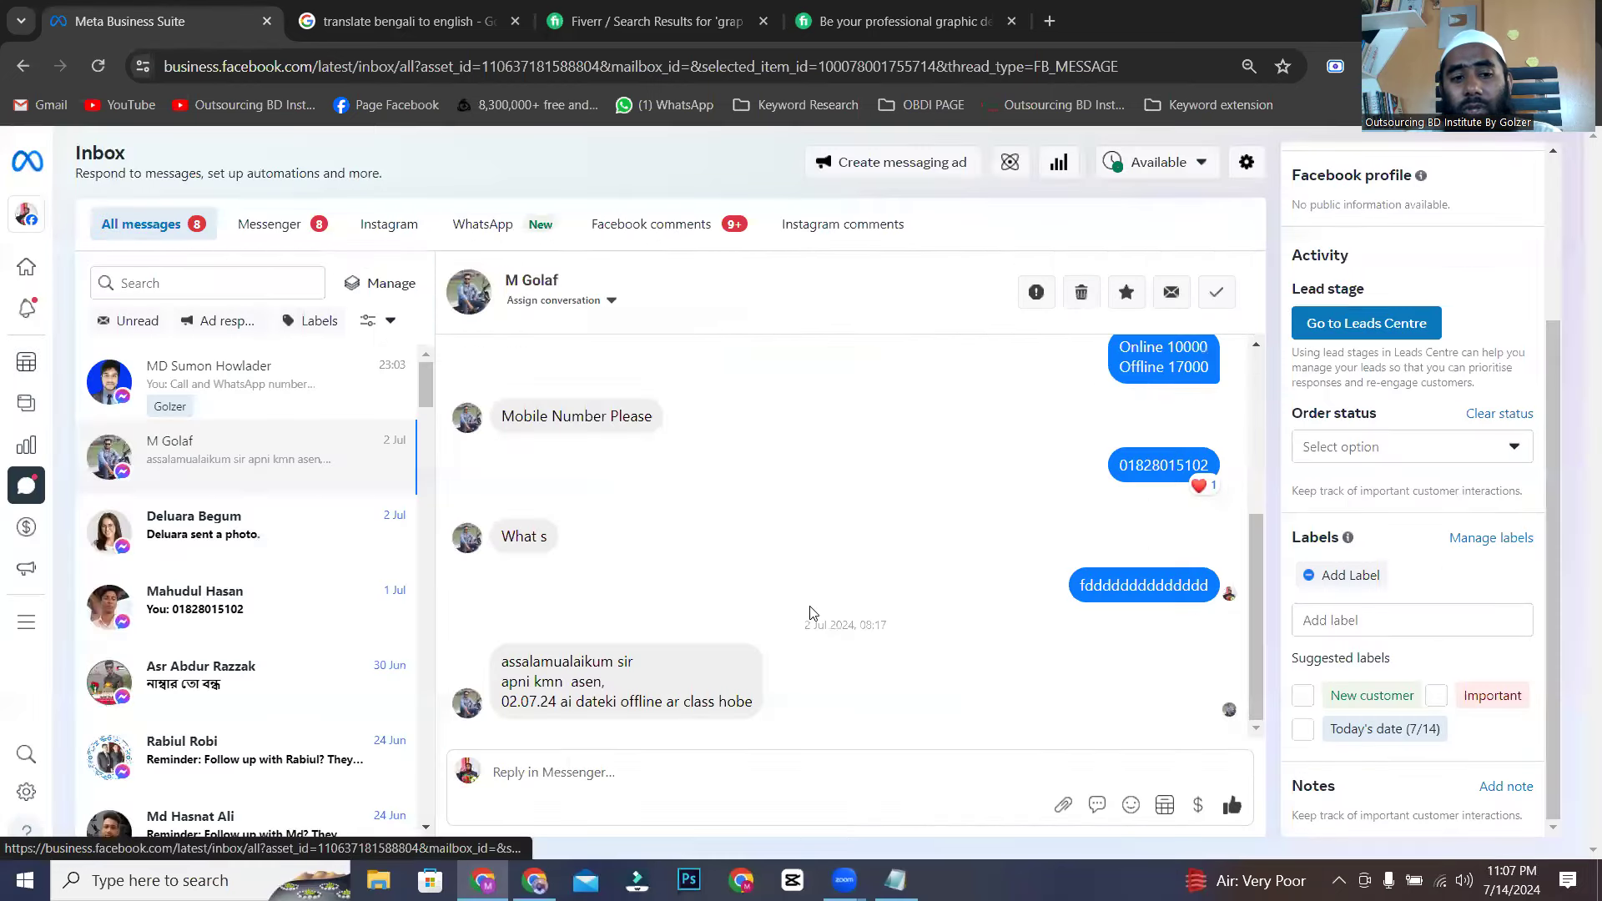
- Find the newly created team member label and apply it to the second conversation's contact
{"action": "left_click", "coordinate": [1378, 621]}
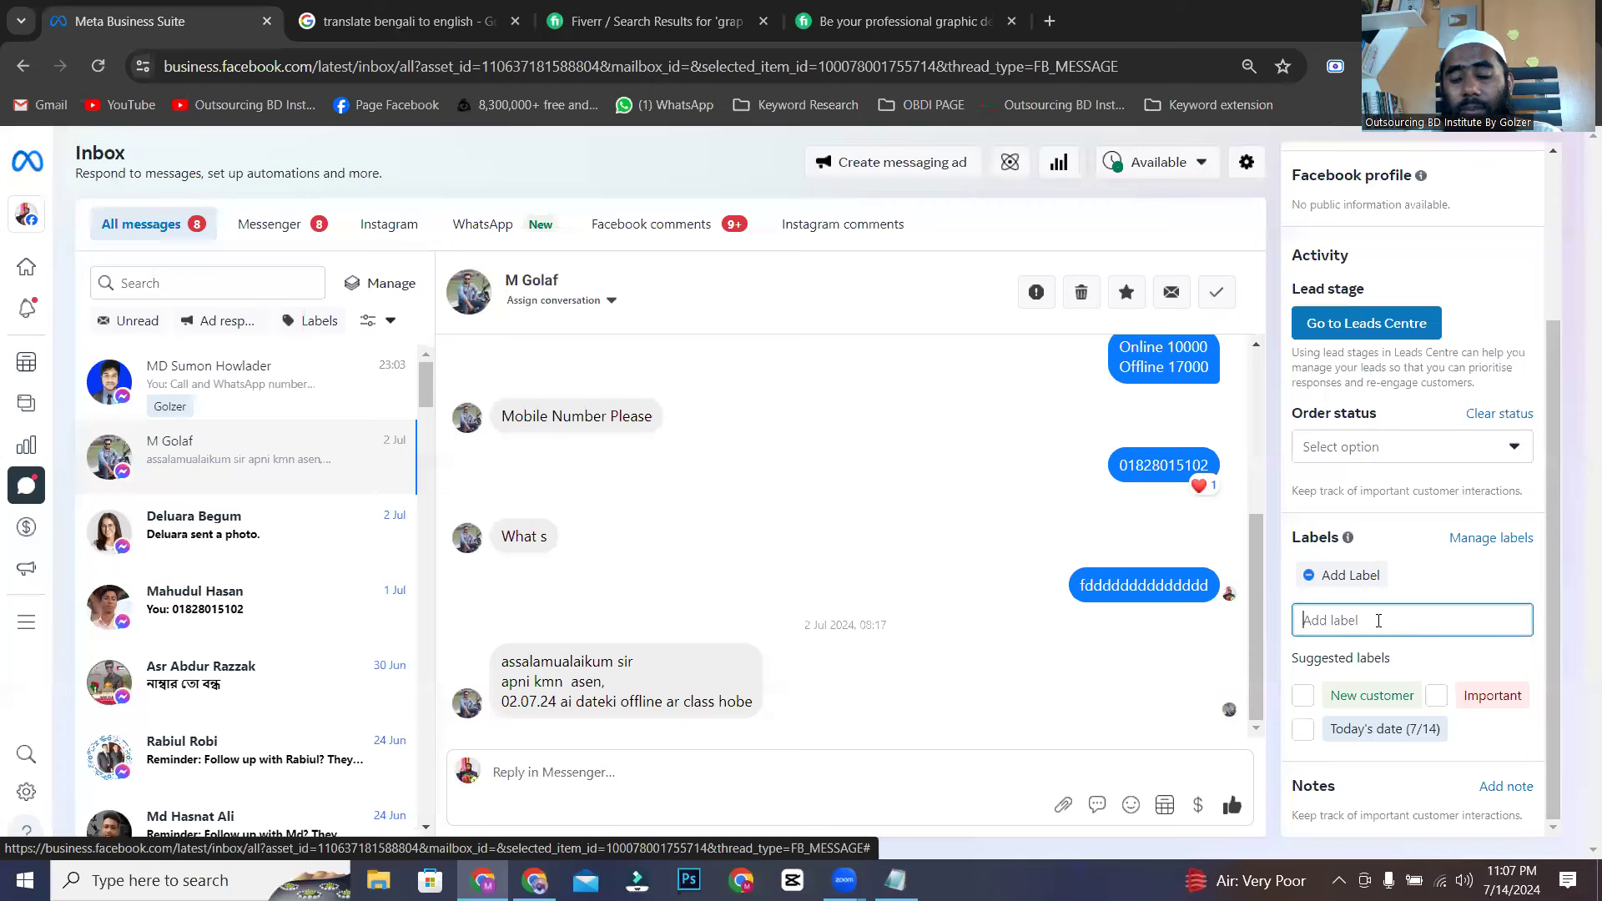
{"action": "type", "text": "bel"}
{"action": "left_click", "coordinate": [1391, 666]}
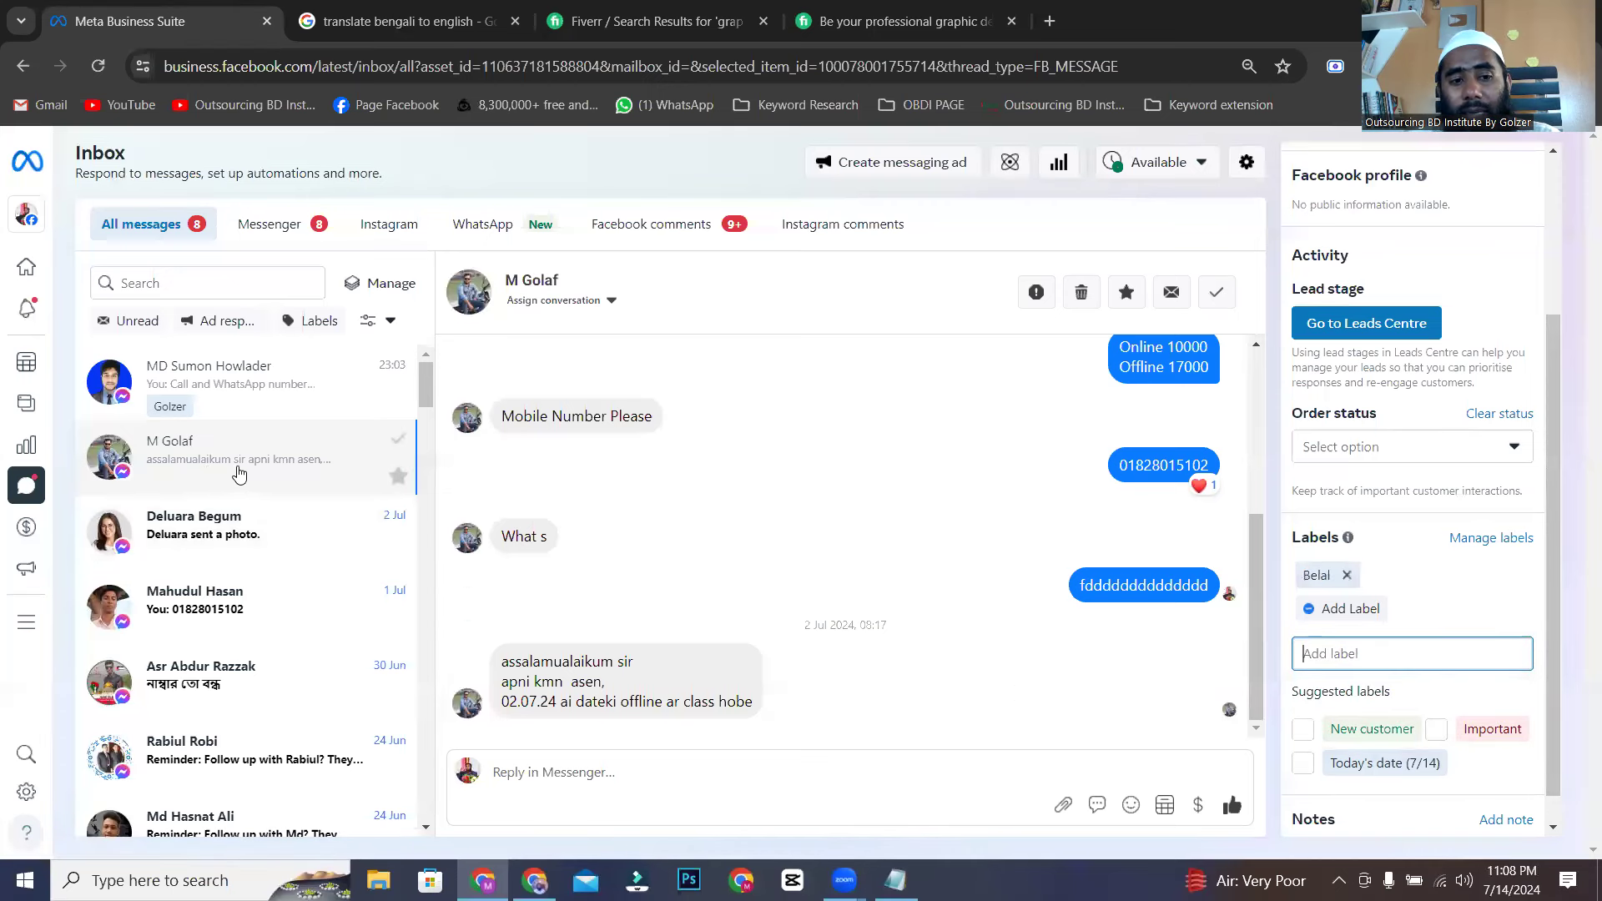